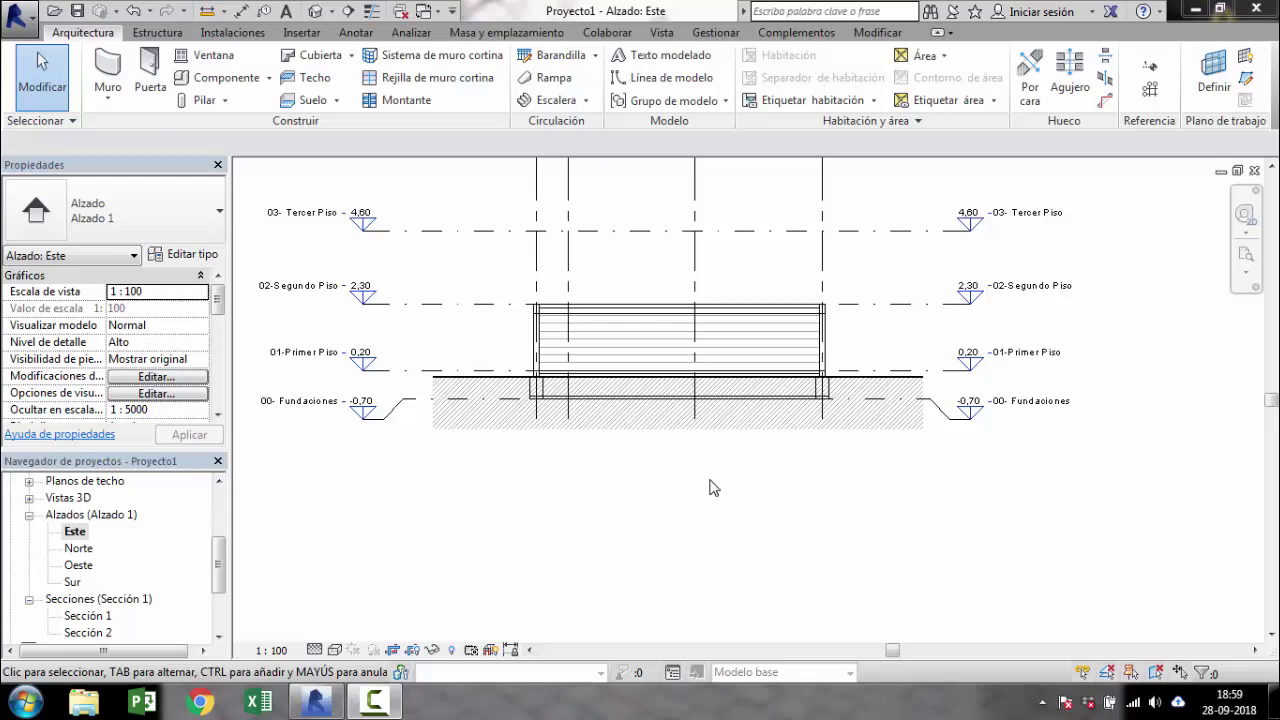
Step: Pan and zoom over the brick wall in the East elevation, then show the default 3D view
{"action": "middle_click_drag", "start_coordinate": [609, 420], "coordinate": [654, 446]}
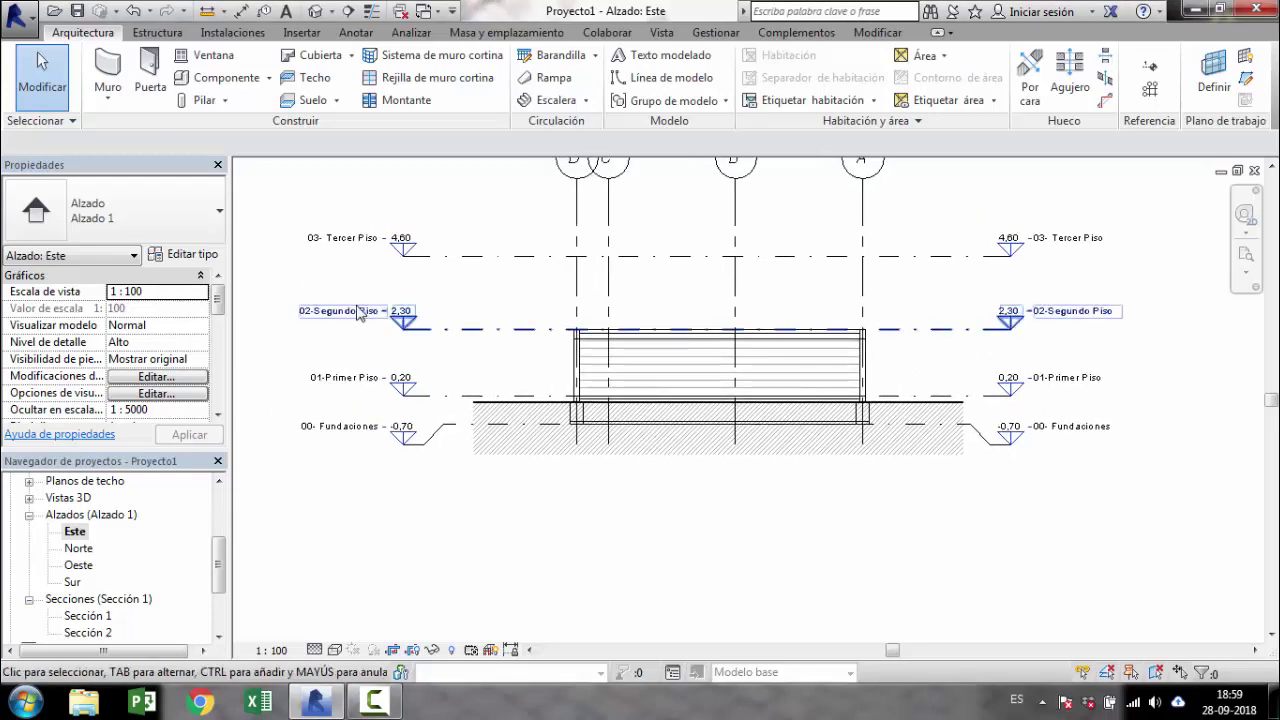
{"action": "middle_click_drag", "start_coordinate": [390, 333], "coordinate": [408, 371]}
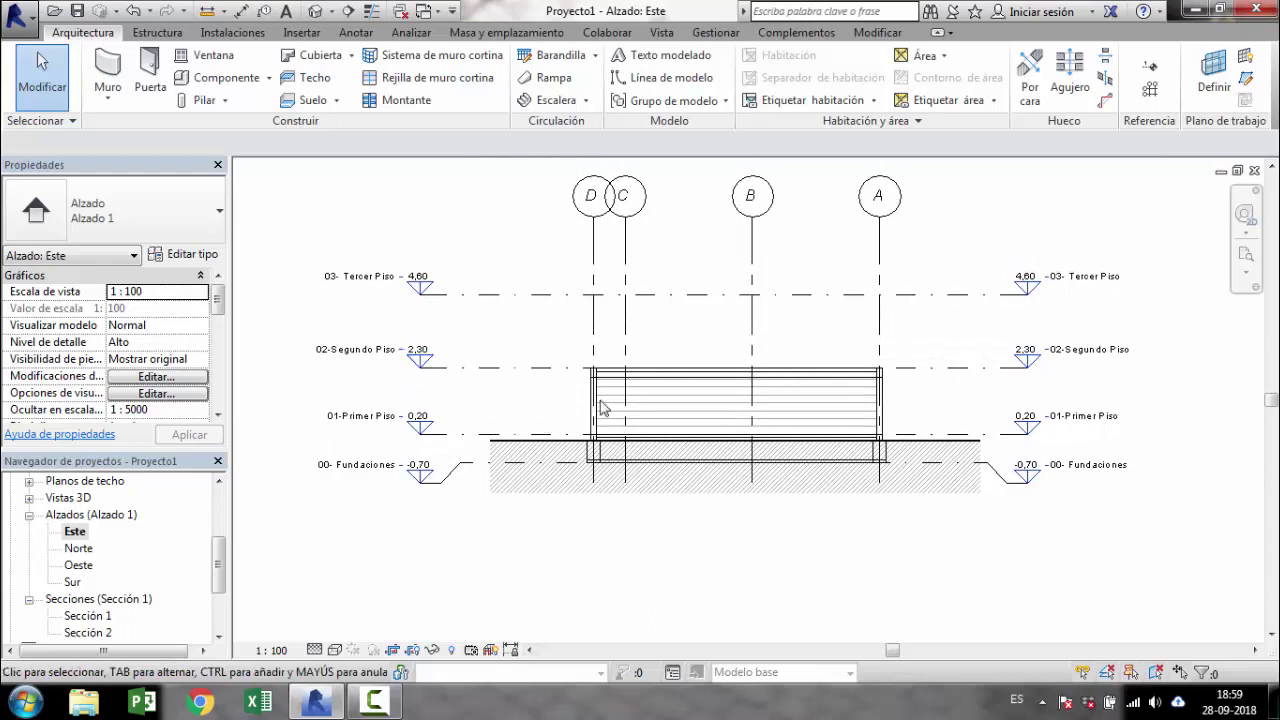
{"action": "scroll", "coordinate": [605, 406], "scroll_direction": "up", "scroll_amount": 2}
{"action": "scroll", "coordinate": [610, 406], "scroll_direction": "up", "scroll_amount": 2}
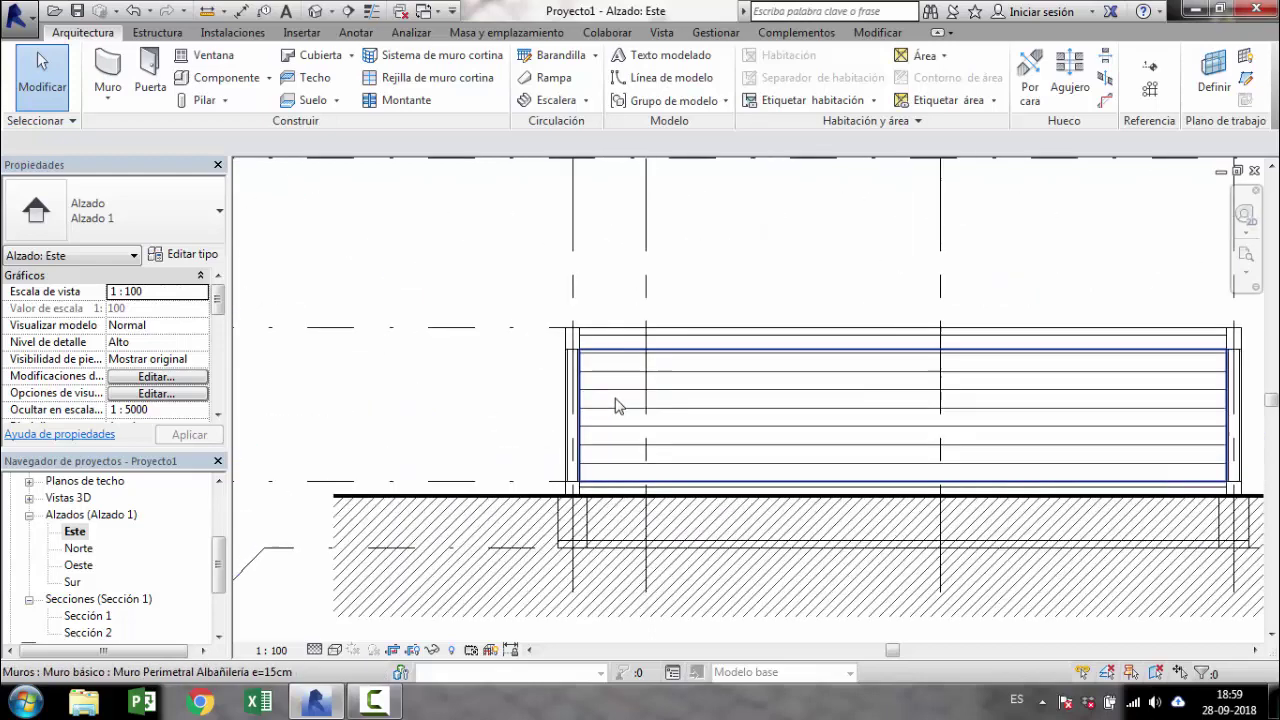
{"action": "middle_click_drag", "start_coordinate": [646, 403], "coordinate": [608, 391]}
{"action": "scroll", "coordinate": [720, 397], "scroll_direction": "up", "scroll_amount": 1}
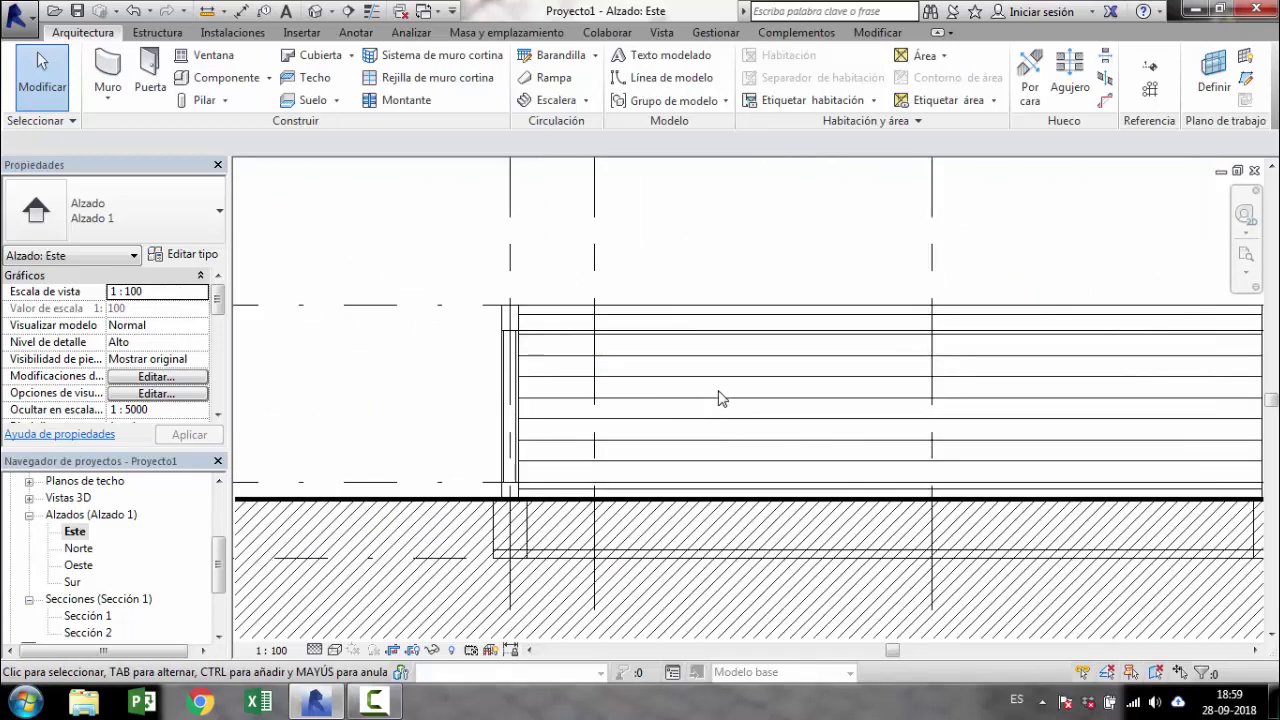
{"action": "middle_click_drag", "start_coordinate": [720, 397], "coordinate": [688, 397]}
{"action": "scroll", "coordinate": [606, 380], "scroll_direction": "up", "scroll_amount": 1}
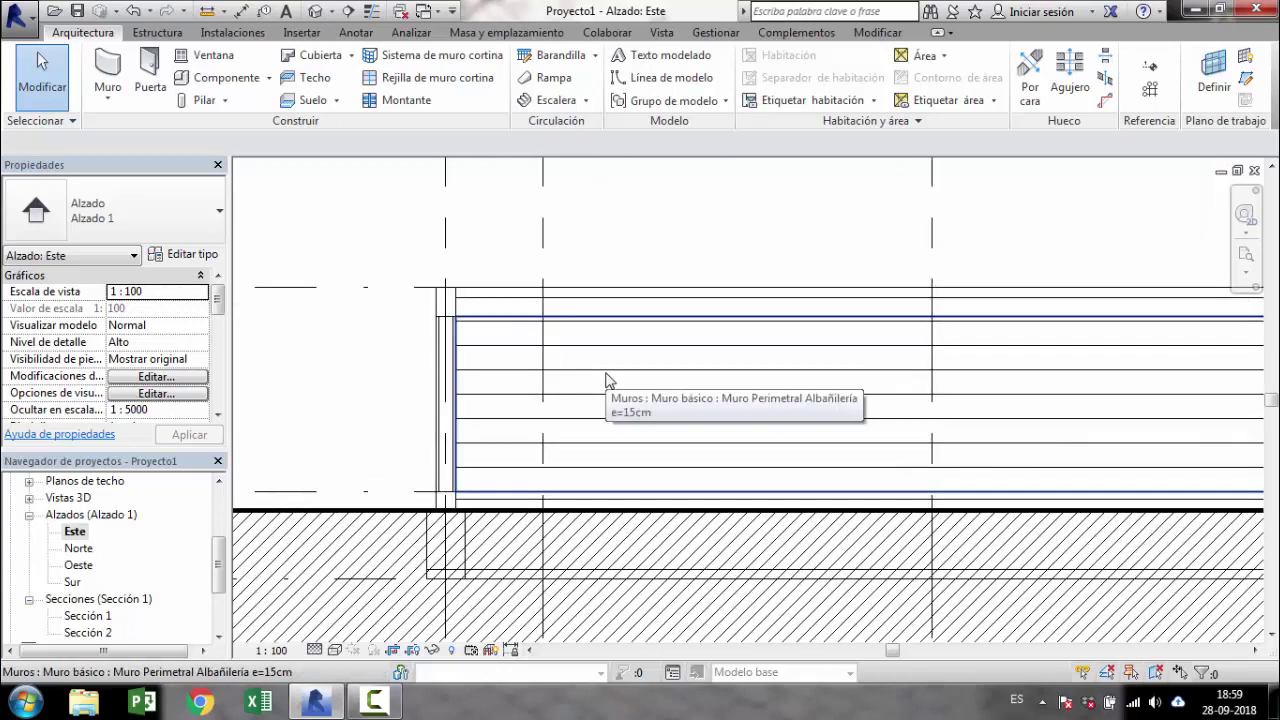
{"action": "scroll", "coordinate": [606, 380], "scroll_direction": "down", "scroll_amount": 1}
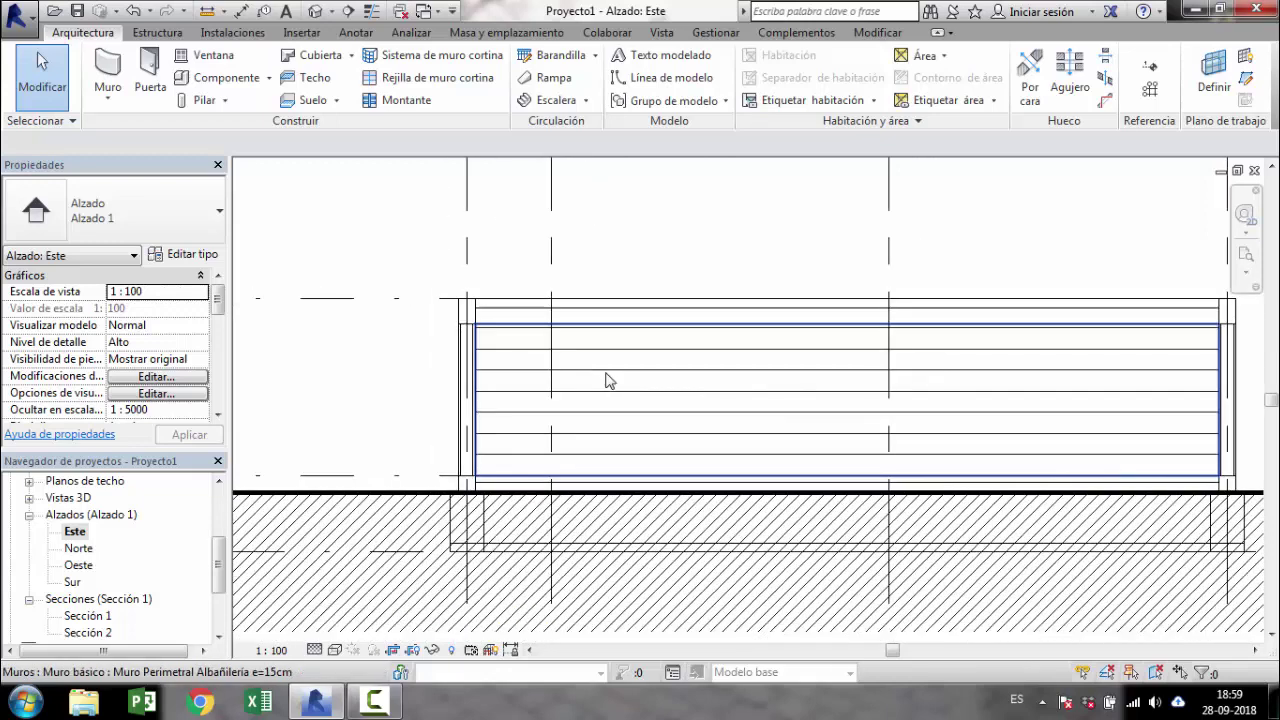
{"action": "left_click", "coordinate": [314, 12]}
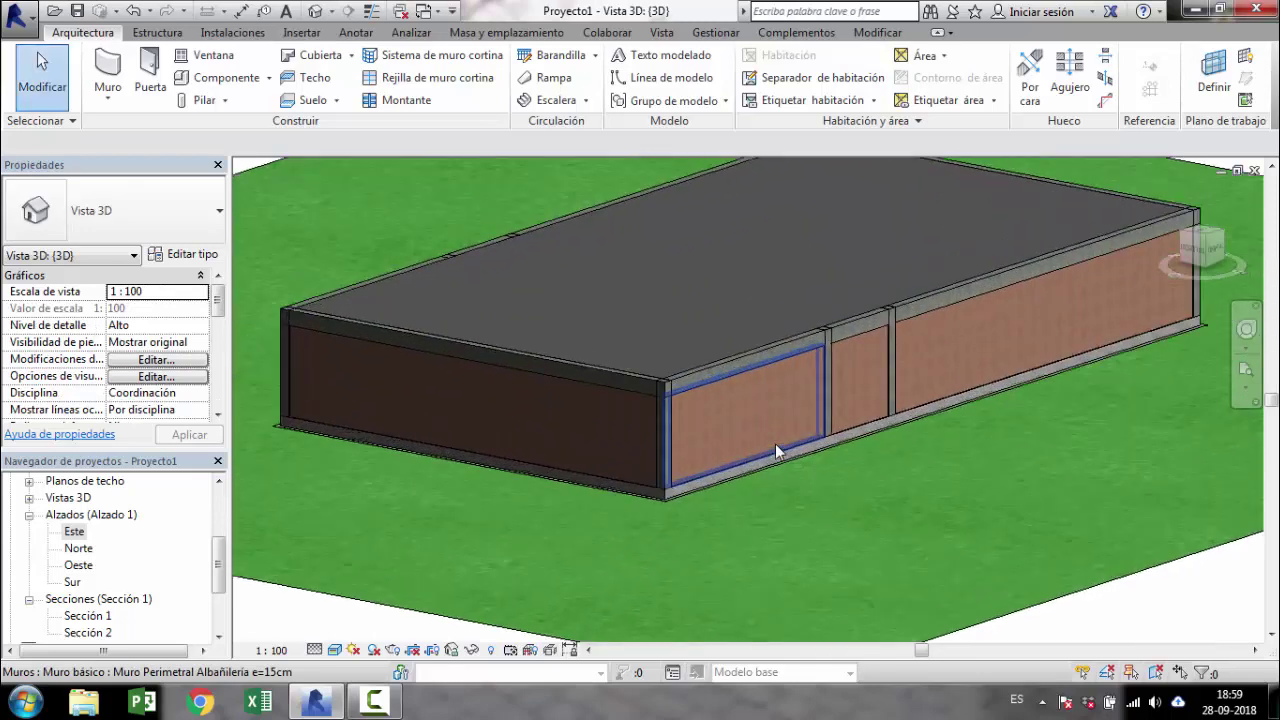
Step: Zoom the 3D view onto the brick wall, then reopen the Alzados > Este elevation
{"action": "scroll", "coordinate": [762, 430], "scroll_direction": "up", "scroll_amount": 1}
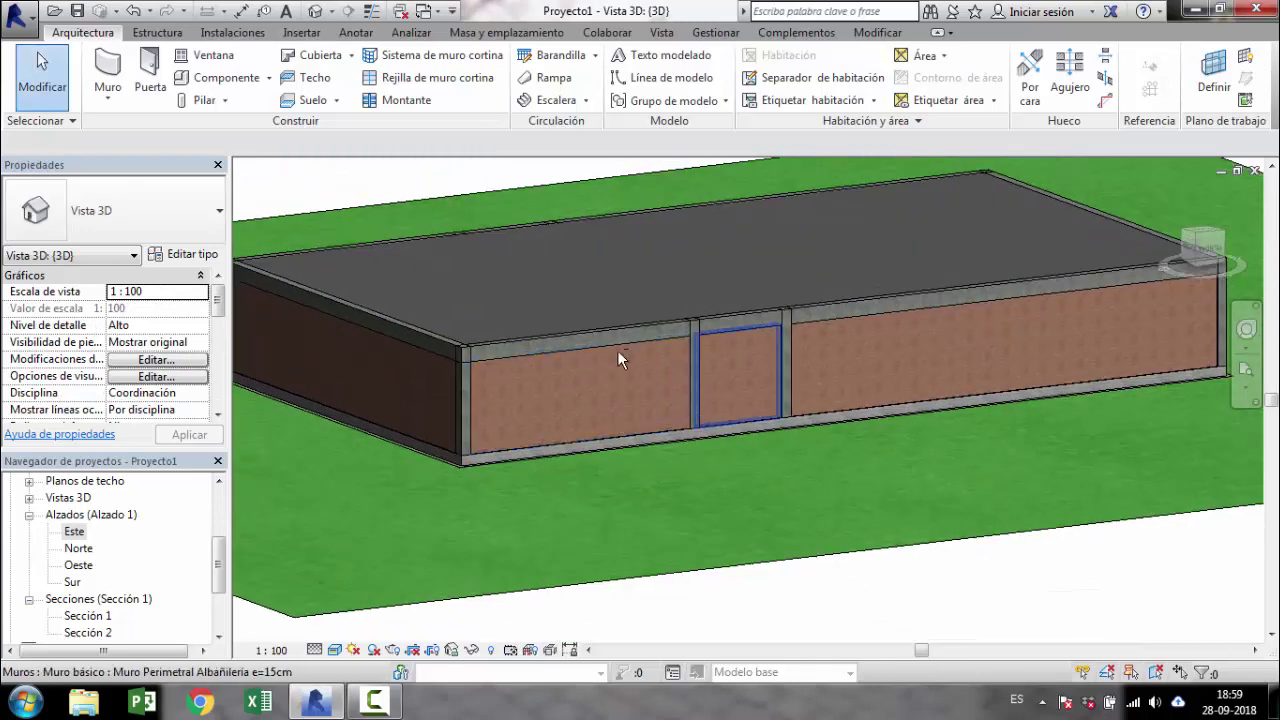
{"action": "scroll", "coordinate": [590, 370], "scroll_direction": "up", "scroll_amount": 1}
{"action": "scroll", "coordinate": [550, 390], "scroll_direction": "up", "scroll_amount": 1}
{"action": "scroll", "coordinate": [550, 390], "scroll_direction": "up", "scroll_amount": 1}
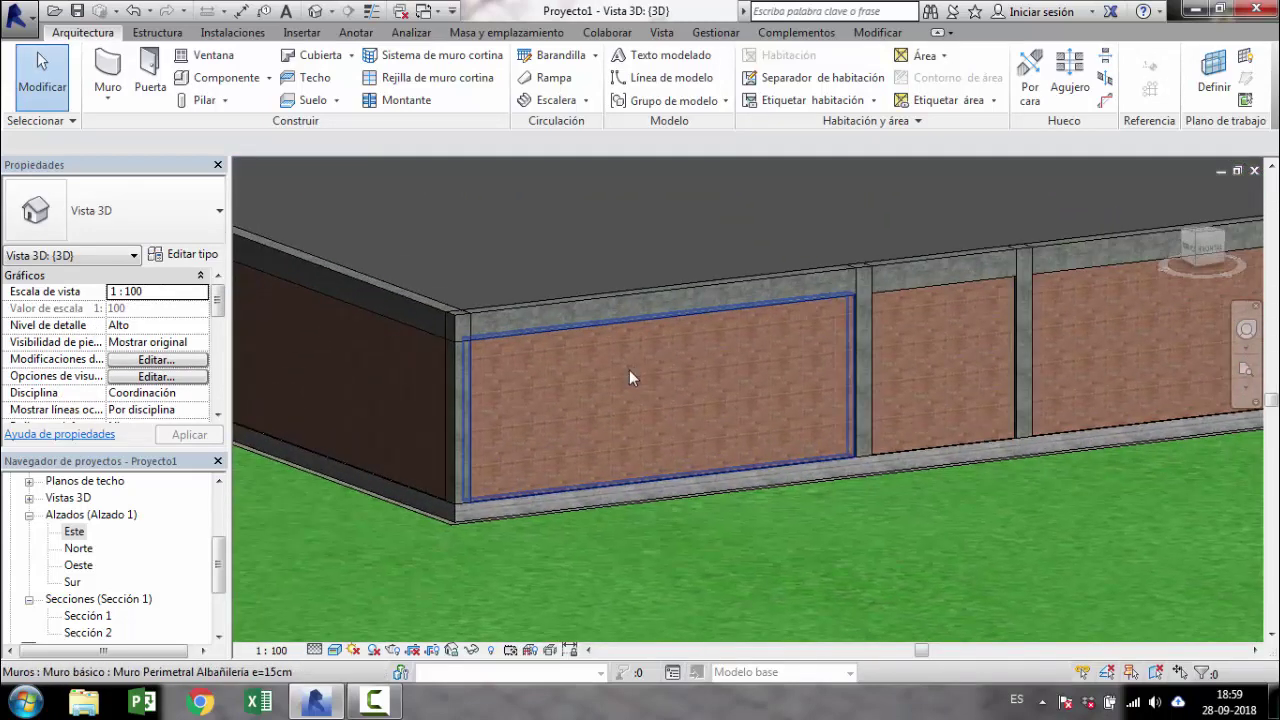
{"action": "scroll", "coordinate": [629, 370], "scroll_direction": "up", "scroll_amount": 1}
{"action": "middle_click_drag", "start_coordinate": [650, 383], "coordinate": [768, 344]}
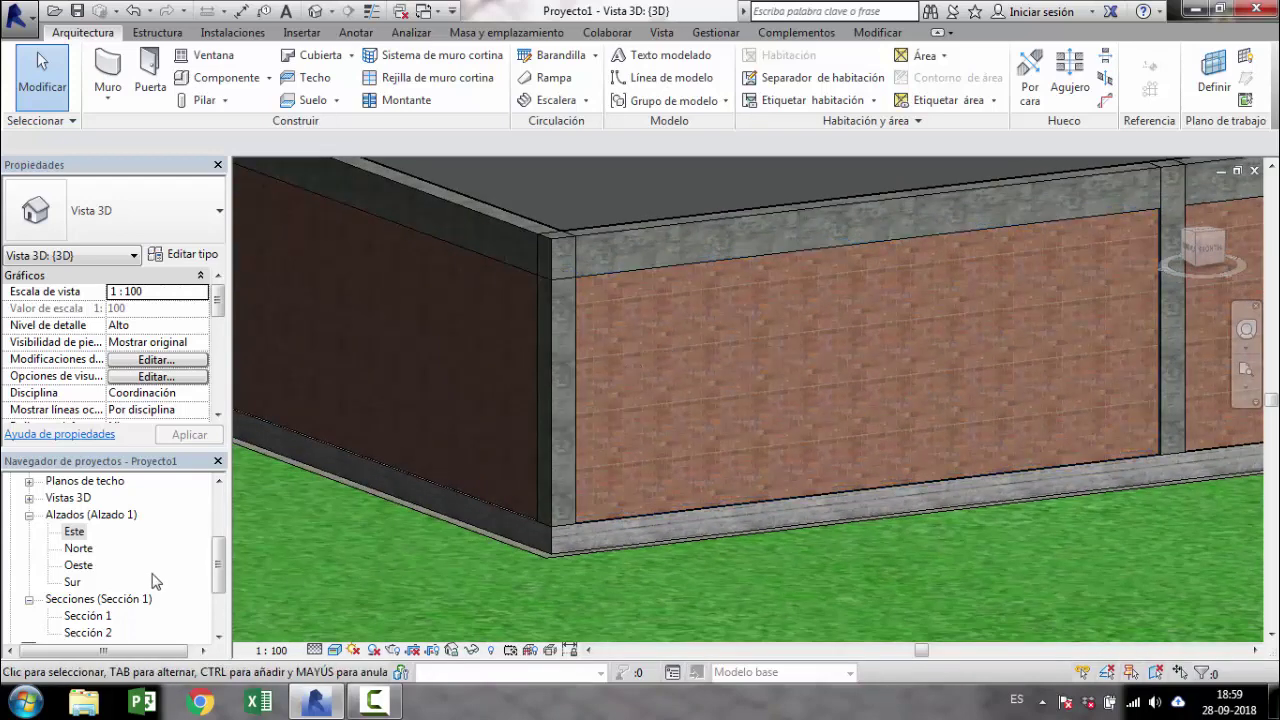
{"action": "double_click", "coordinate": [72, 533]}
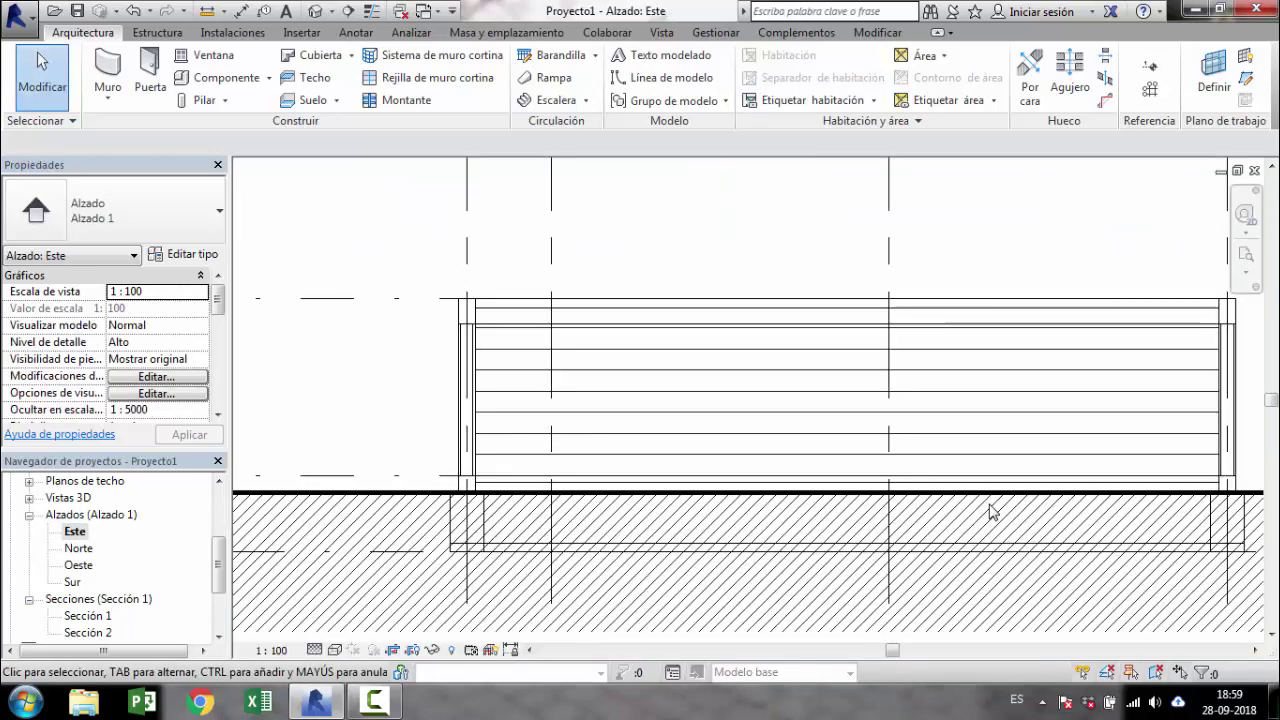
Step: Set the East elevation's visual style to Sombreado and frame the wall's east end
{"action": "left_click", "coordinate": [336, 650]}
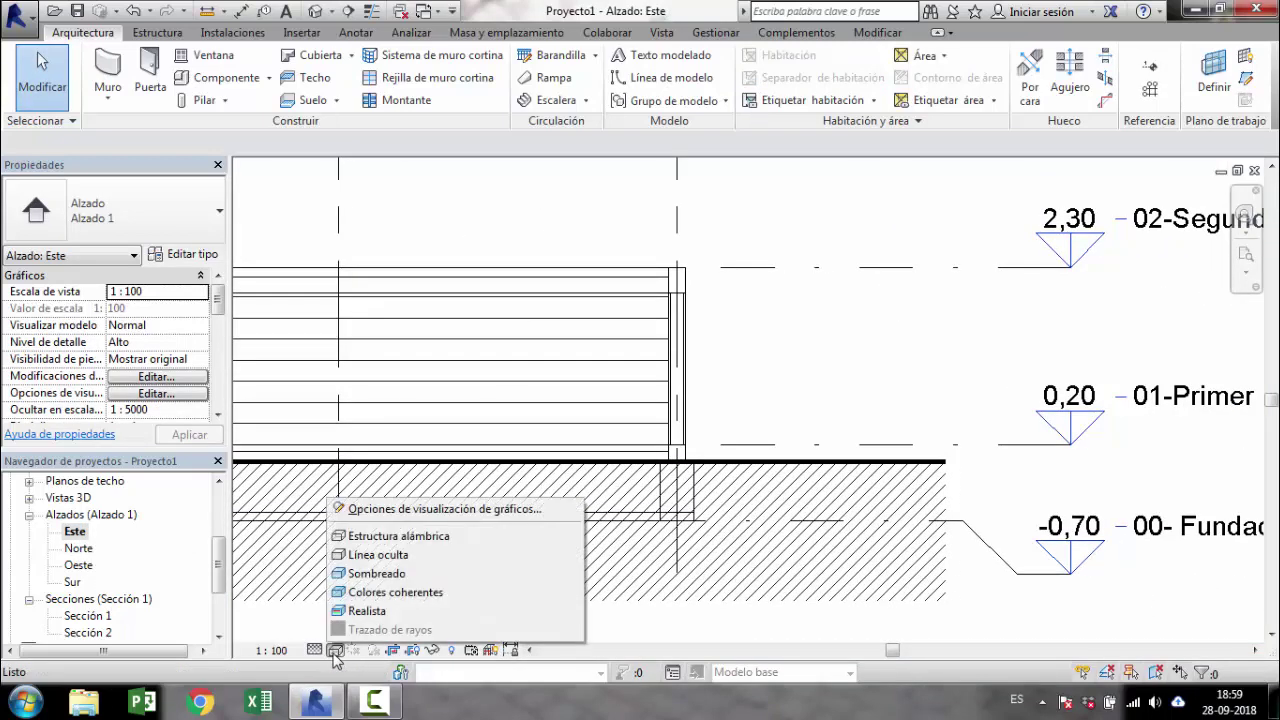
{"action": "left_click", "coordinate": [366, 576]}
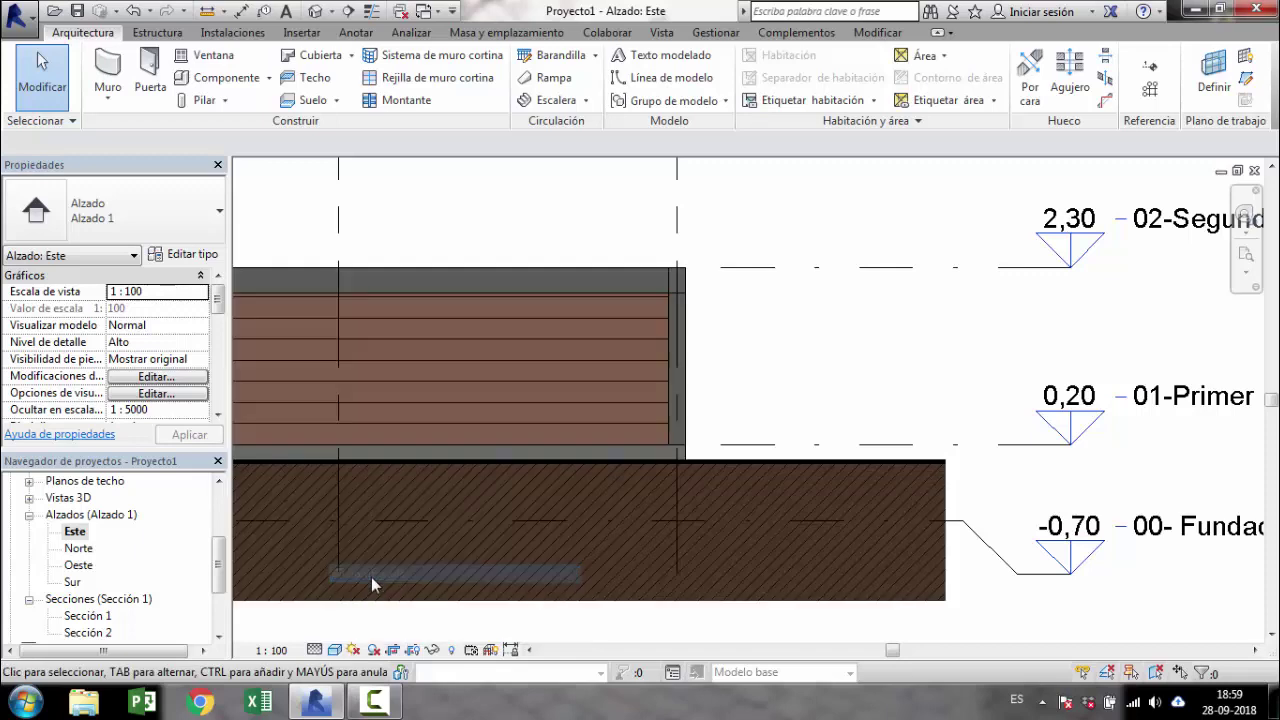
{"action": "middle_click_drag", "start_coordinate": [829, 449], "coordinate": [945, 385]}
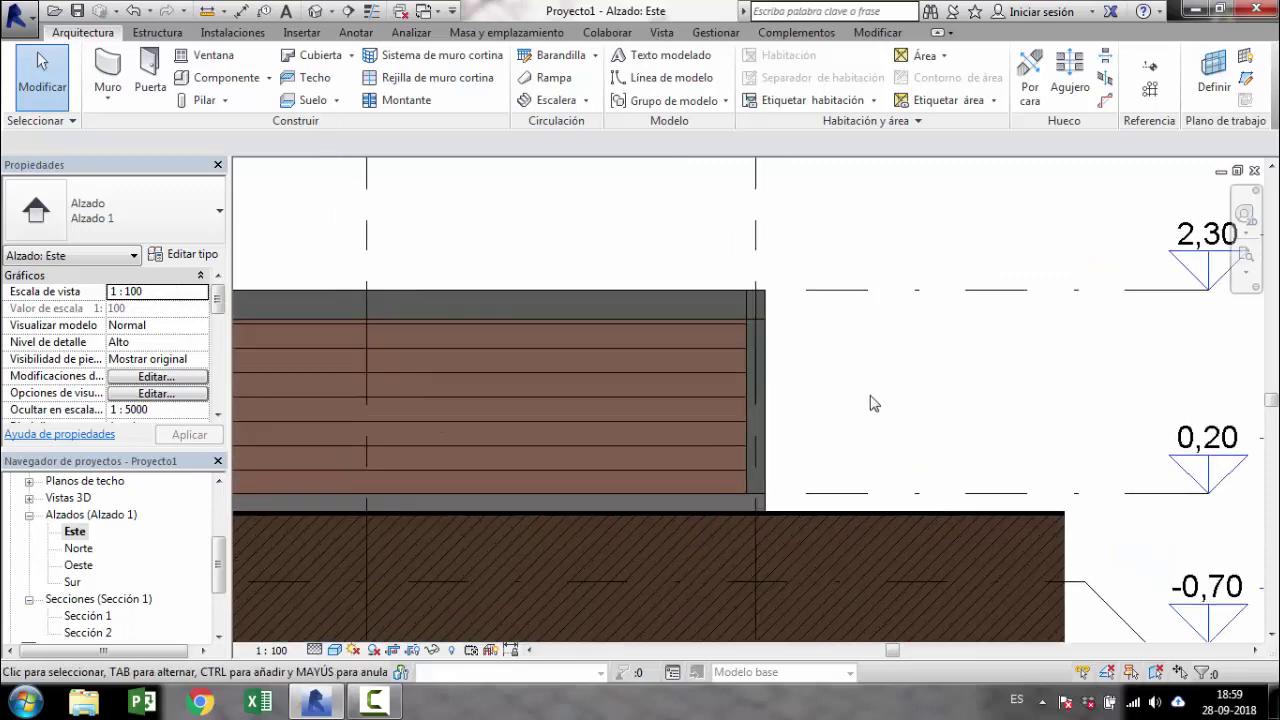
{"action": "scroll", "coordinate": [834, 423], "scroll_direction": "up", "scroll_amount": 2}
{"action": "mouse_move", "coordinate": [863, 420]}
{"action": "middle_mouse_down"}
{"action": "mouse_move", "coordinate": [912, 390]}
{"action": "mouse_move", "coordinate": [951, 386]}
{"action": "mouse_move", "coordinate": [591, 374]}
{"action": "mouse_move", "coordinate": [606, 403]}
{"action": "mouse_move", "coordinate": [640, 400]}
{"action": "middle_mouse_up"}
{"action": "scroll", "coordinate": [897, 395], "scroll_direction": "down", "scroll_amount": 1}
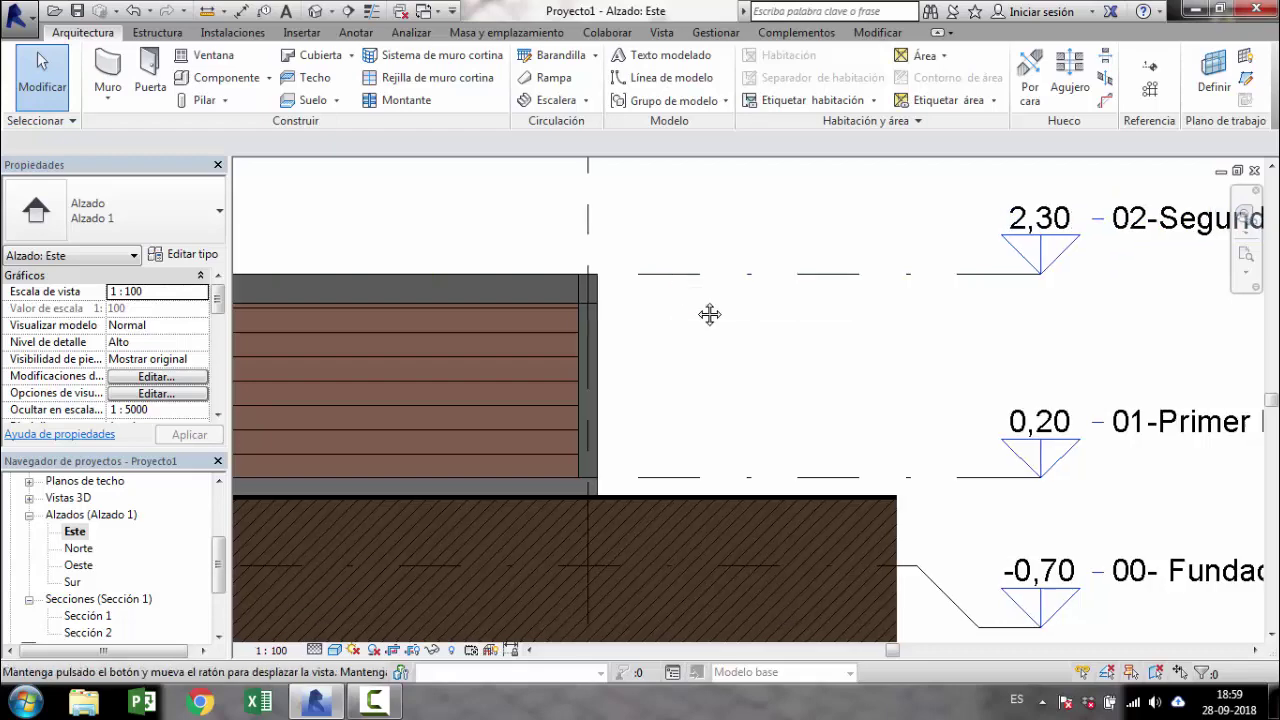
{"action": "middle_click_drag", "start_coordinate": [708, 314], "coordinate": [674, 307]}
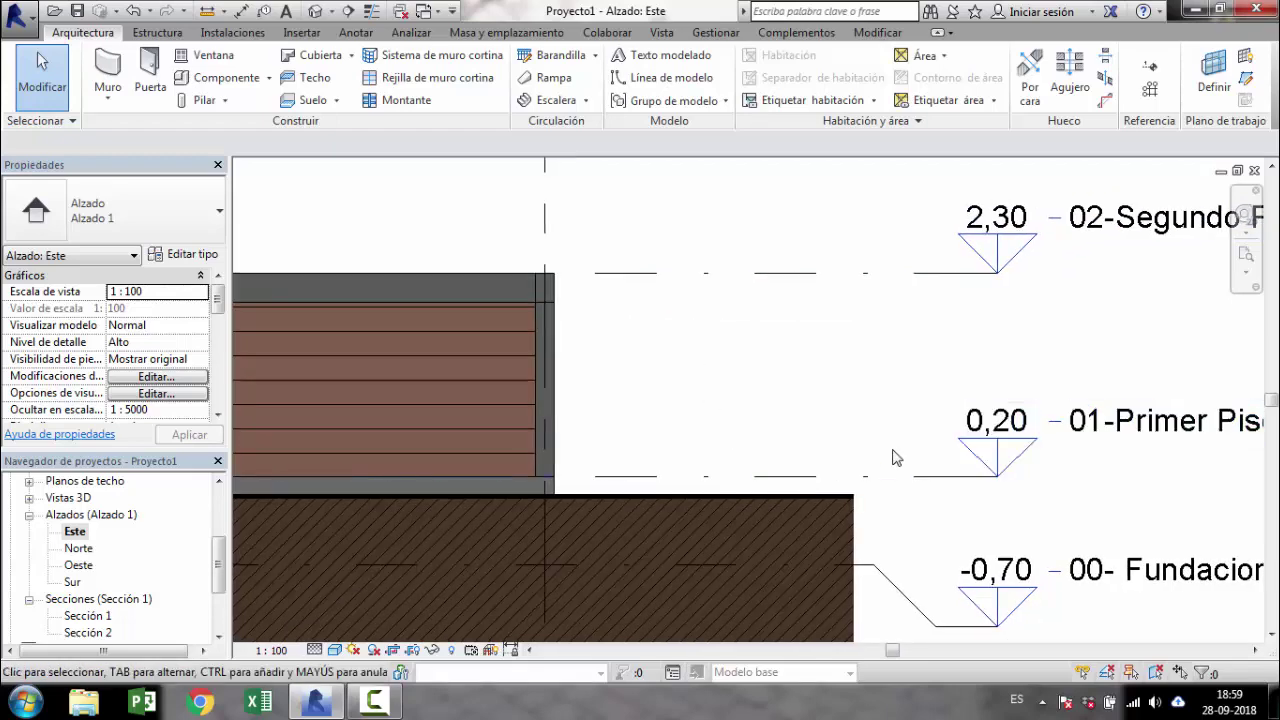
{"action": "middle_click_drag", "start_coordinate": [640, 431], "coordinate": [867, 409]}
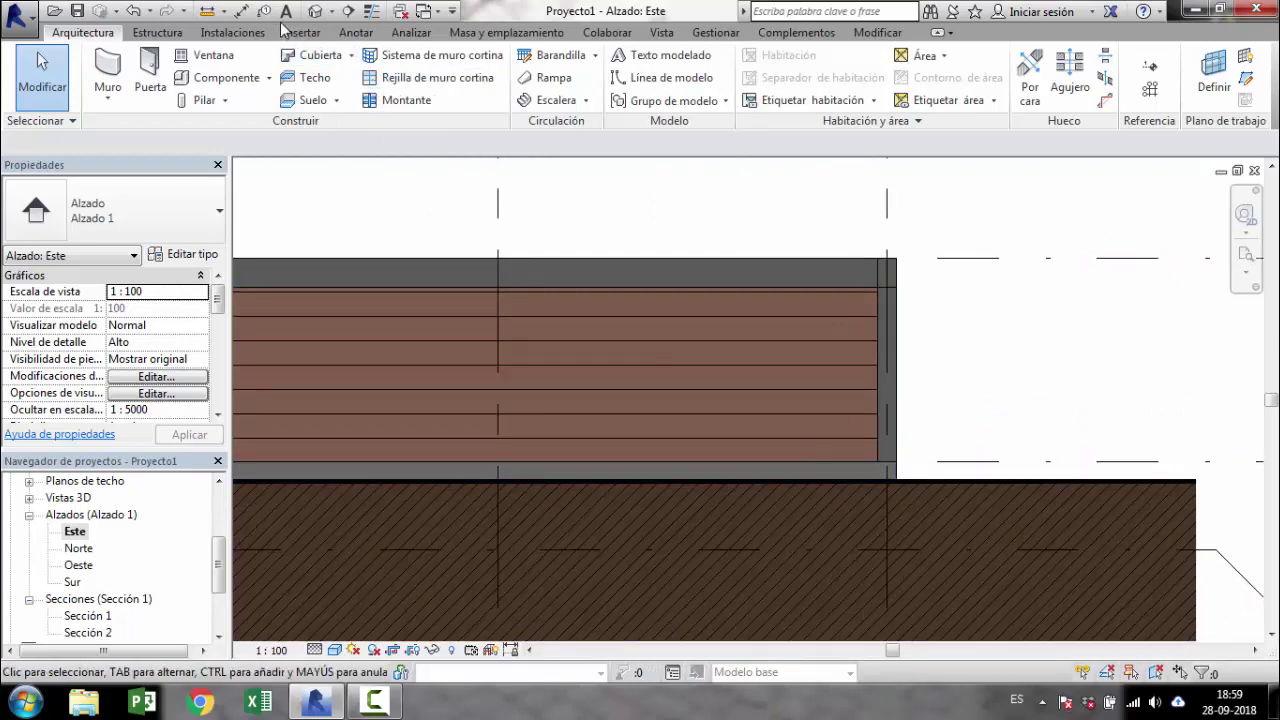
Step: Place an aligned 1,80 dimension from the wall's bottom to top edge, right of the wall
{"action": "left_click", "coordinate": [238, 12]}
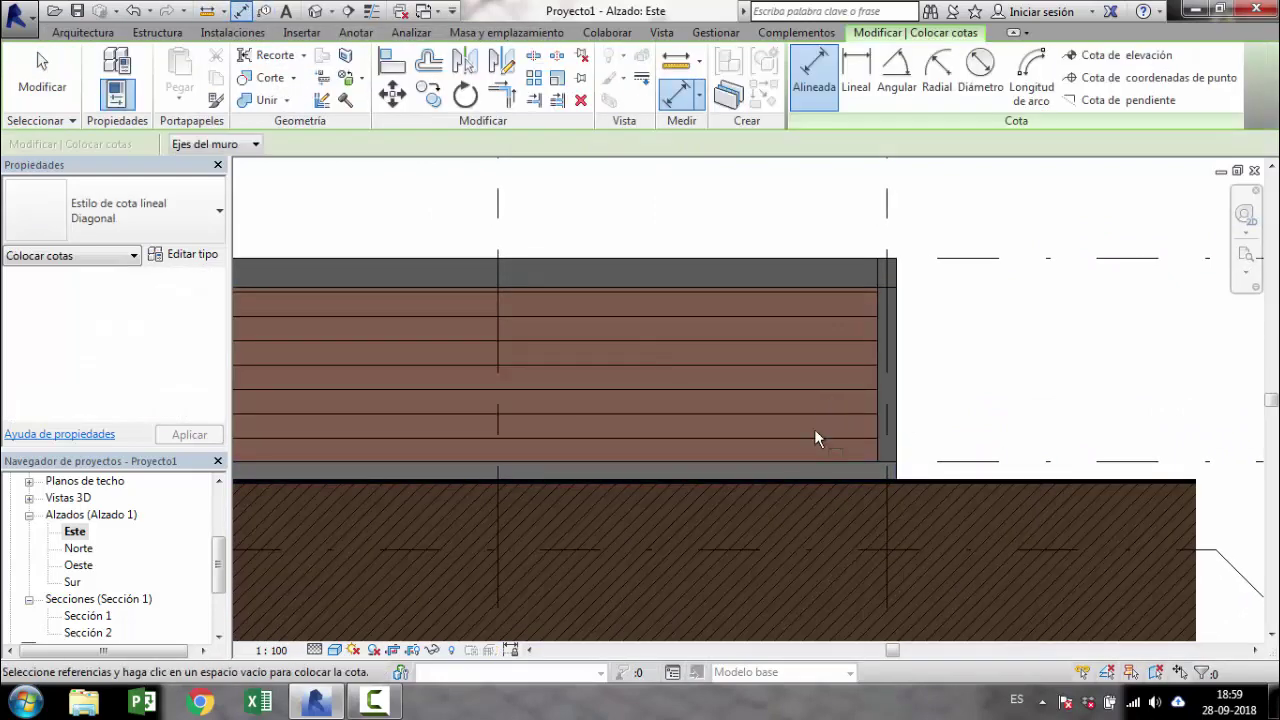
{"action": "left_click", "coordinate": [818, 461]}
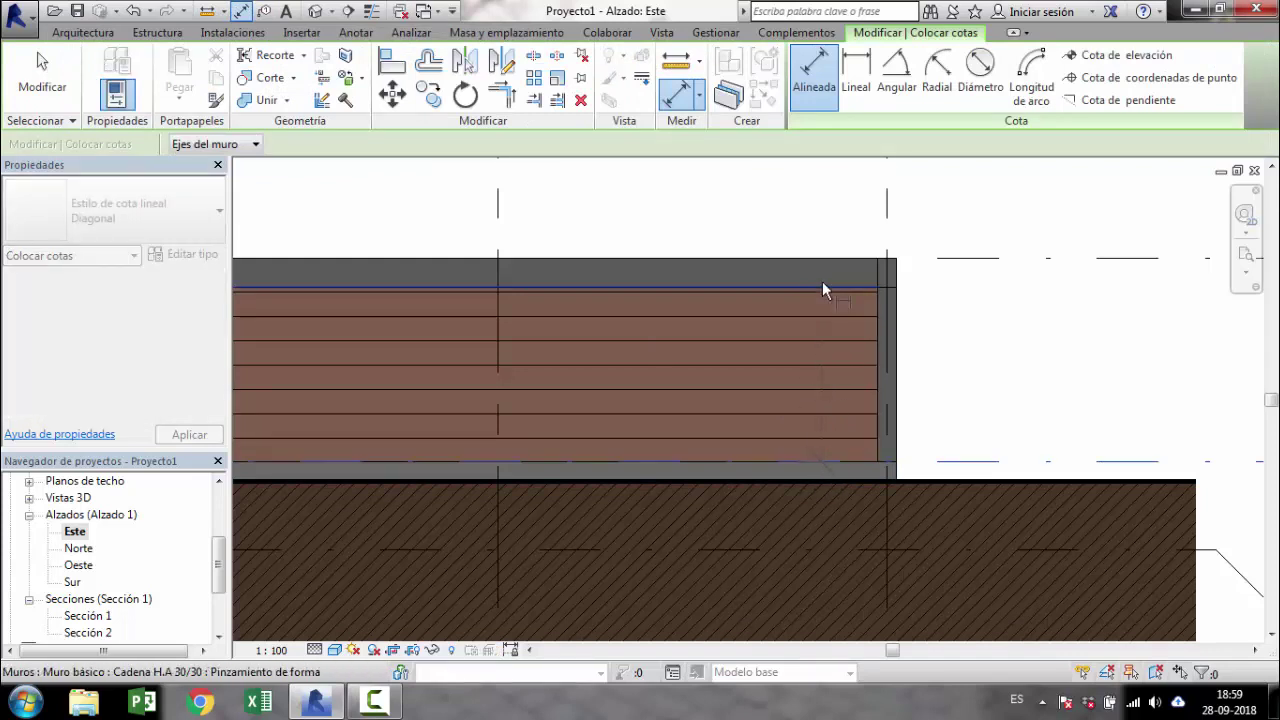
{"action": "left_click", "coordinate": [822, 283]}
{"action": "left_click", "coordinate": [945, 338]}
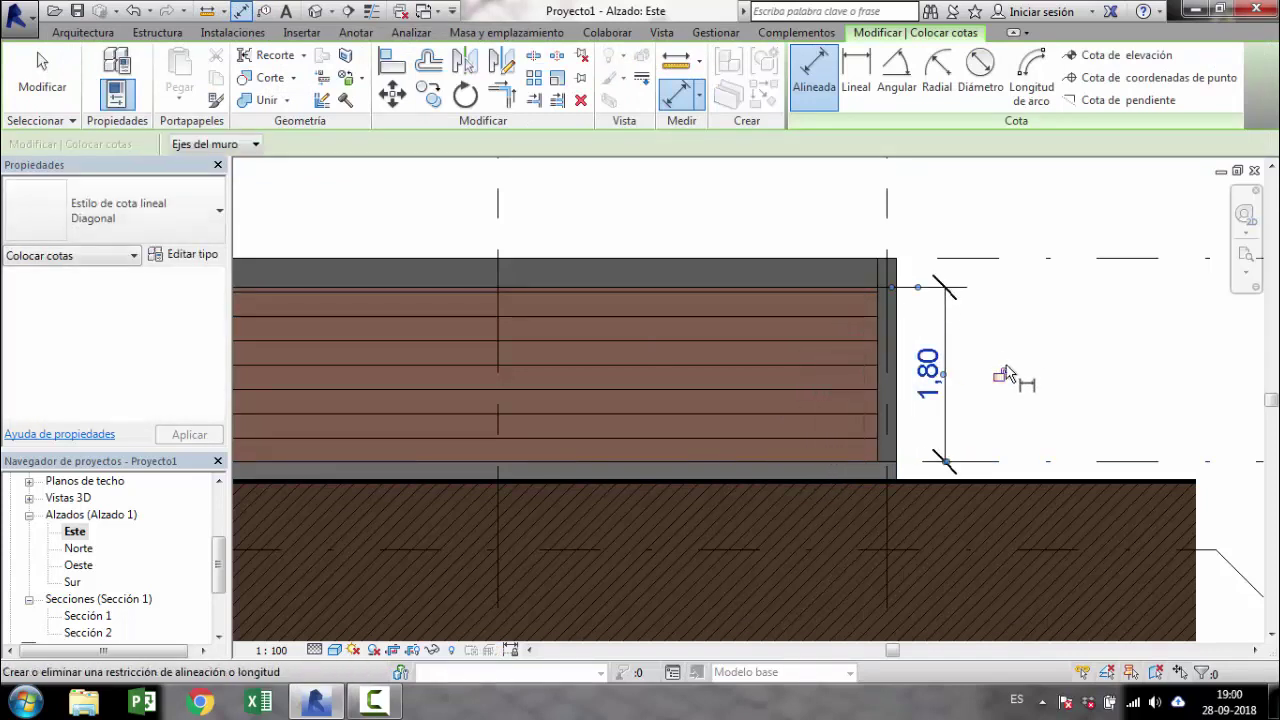
{"action": "key", "text": "Escape"}
{"action": "key", "text": "Escape"}
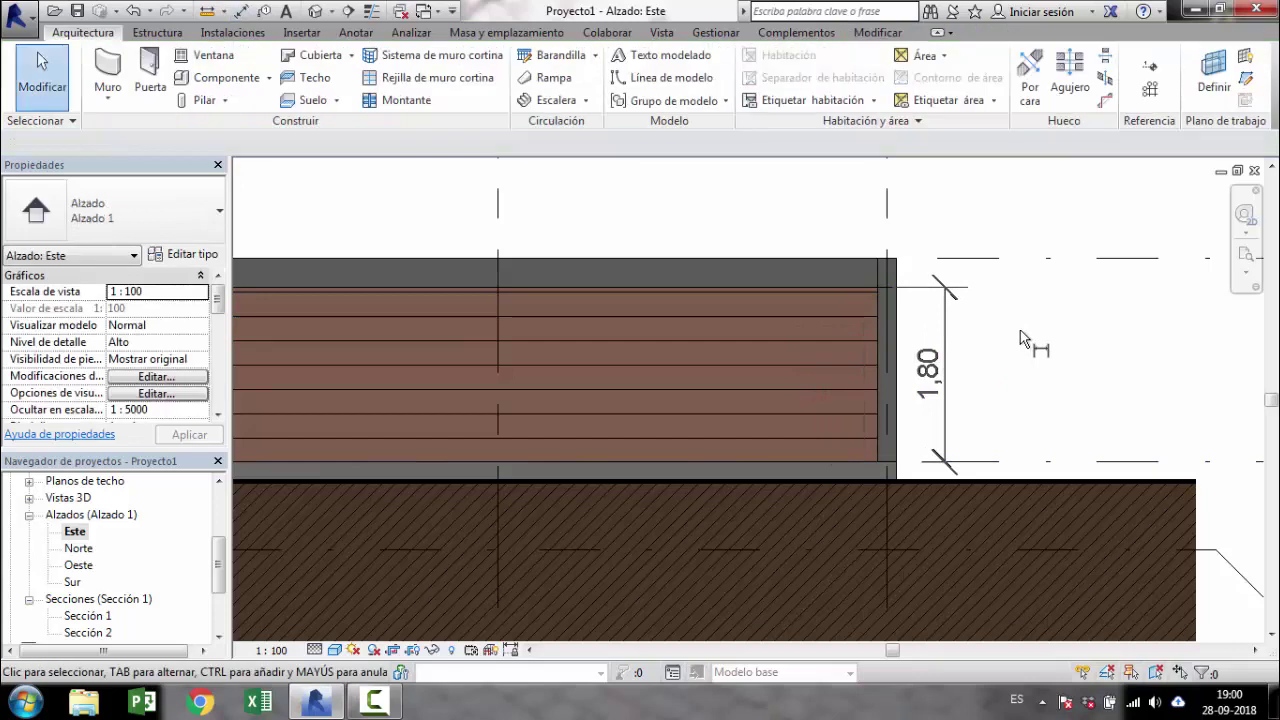
Step: Pan and zoom the East elevation to bring the level tags into view
{"action": "middle_click_drag", "start_coordinate": [1020, 338], "coordinate": [958, 357]}
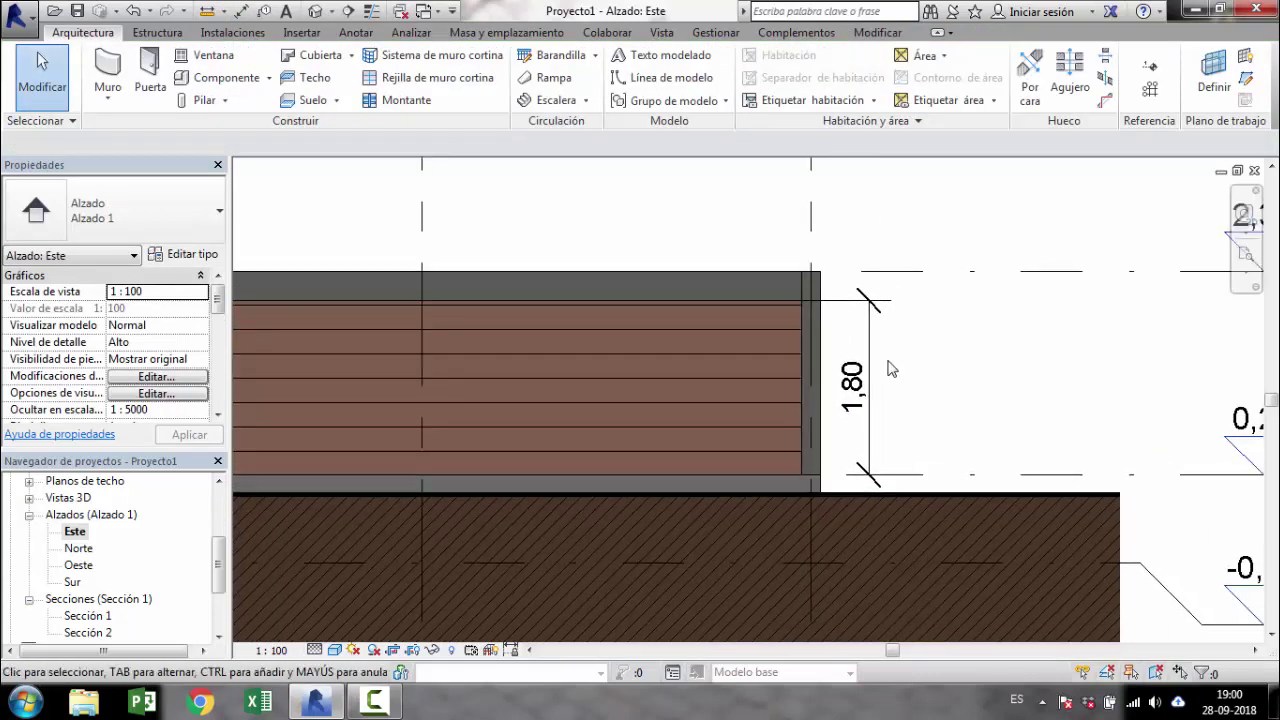
{"action": "scroll", "coordinate": [892, 369], "scroll_direction": "up", "scroll_amount": 1}
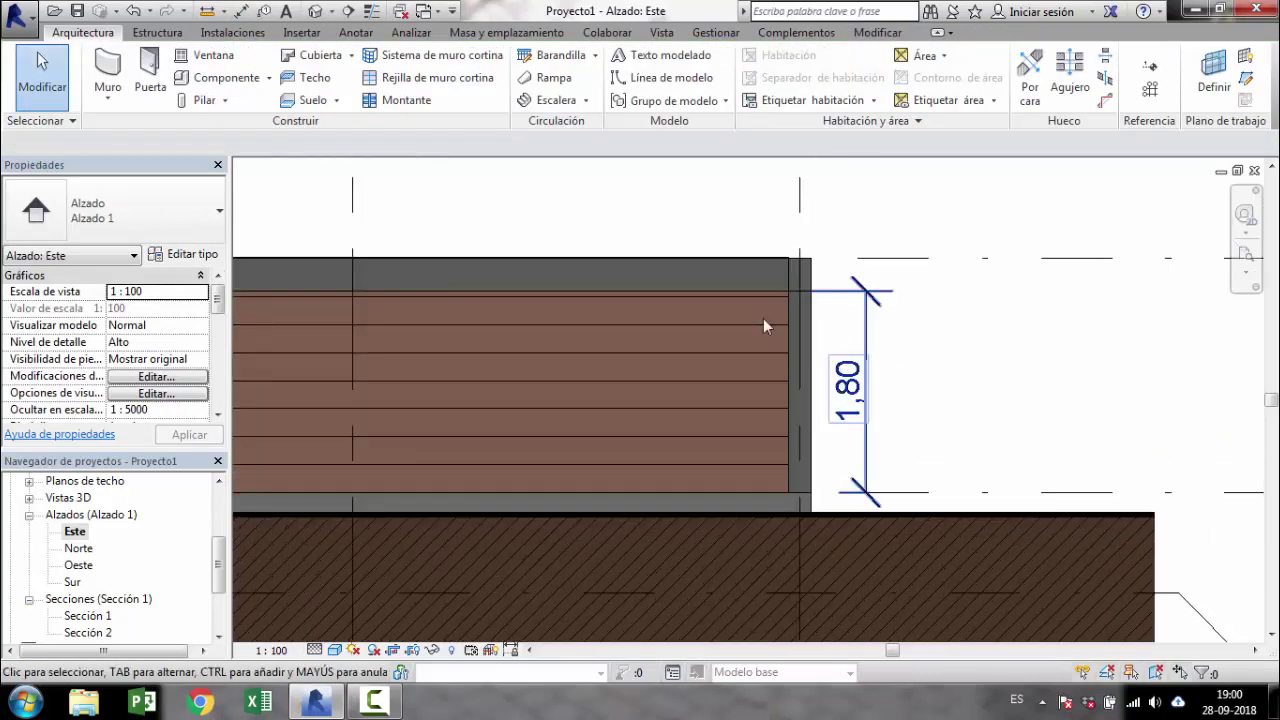
{"action": "scroll", "coordinate": [717, 308], "scroll_direction": "up", "scroll_amount": 1}
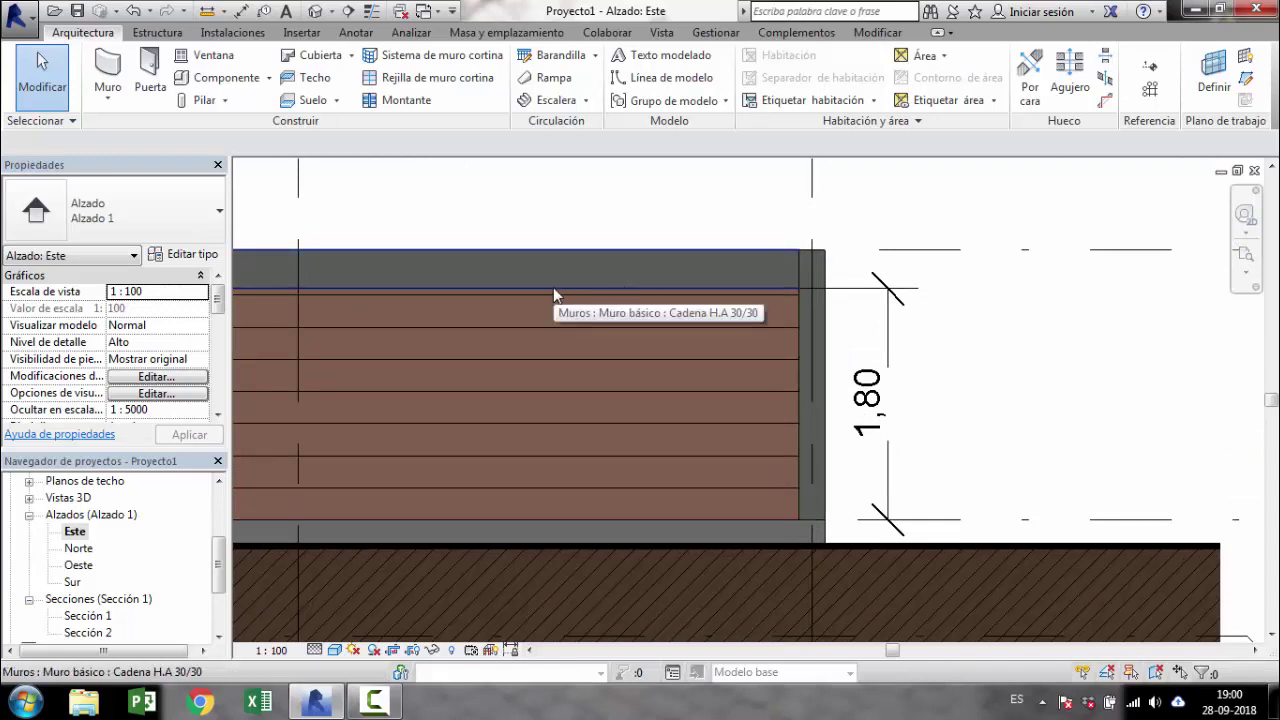
{"action": "middle_click_drag", "start_coordinate": [988, 420], "coordinate": [1013, 427]}
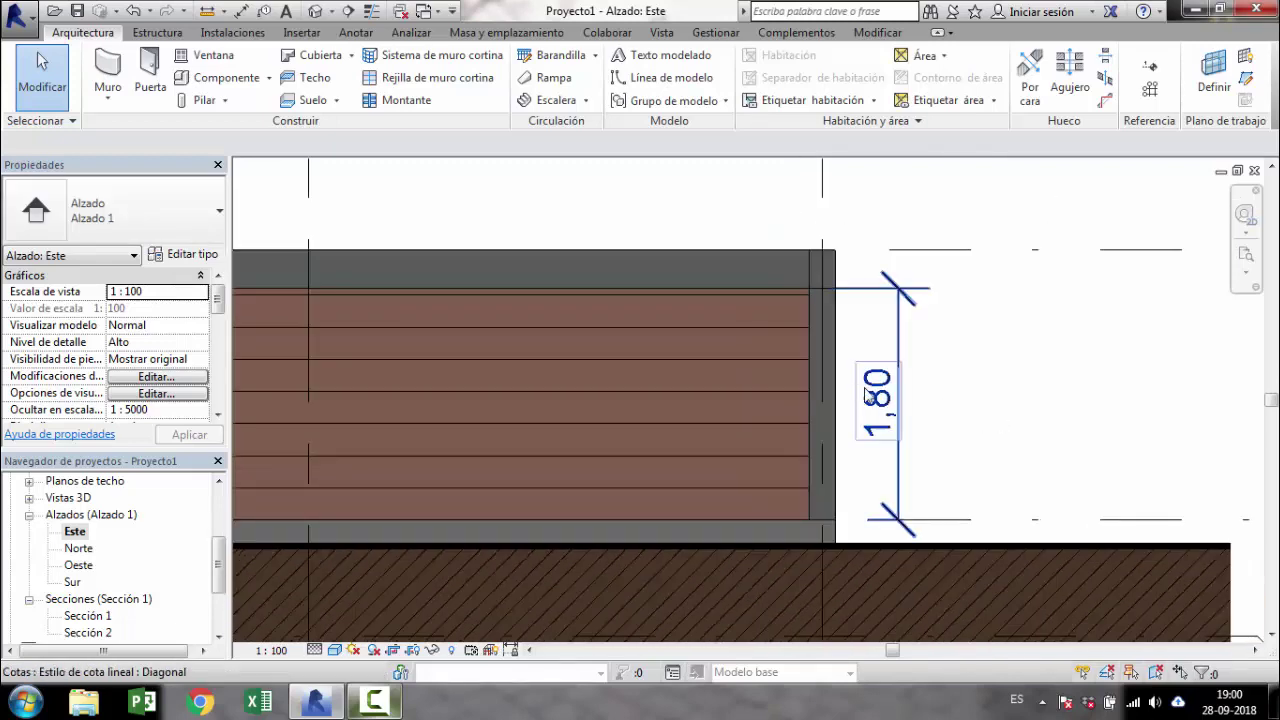
{"action": "scroll", "coordinate": [948, 429], "scroll_direction": "down", "scroll_amount": 1}
{"action": "scroll", "coordinate": [951, 432], "scroll_direction": "down", "scroll_amount": 1}
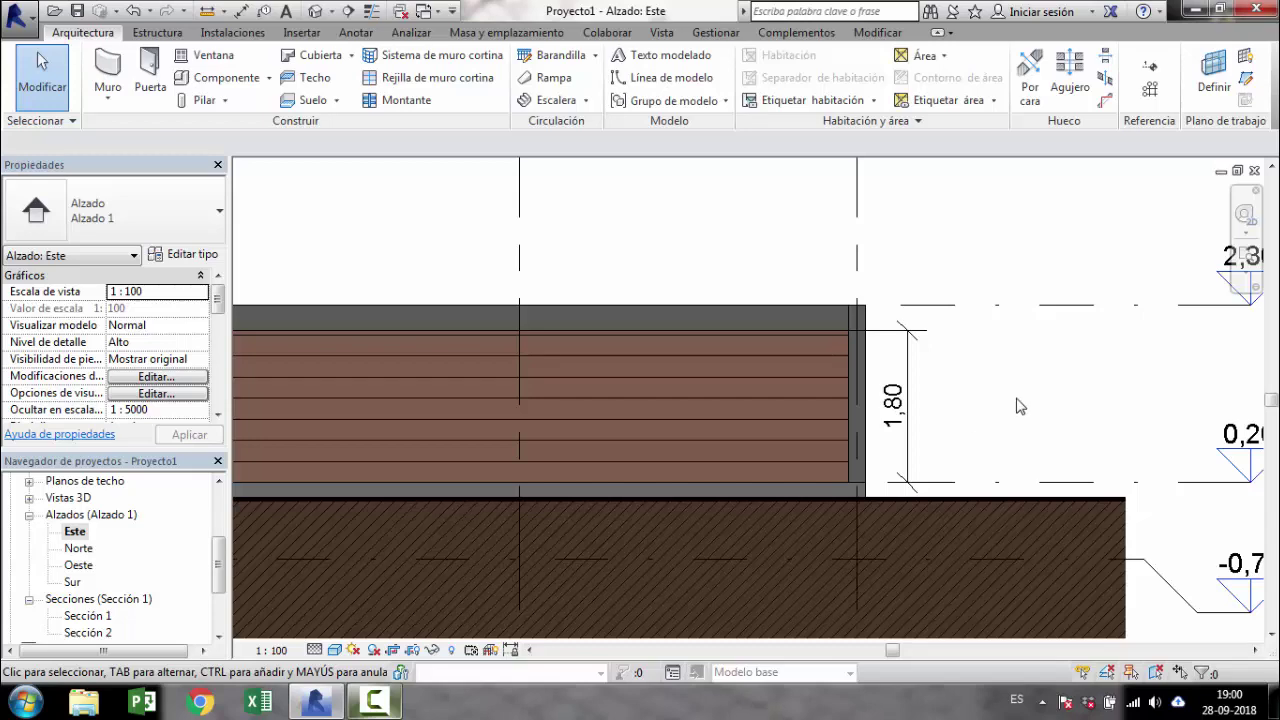
{"action": "middle_click_drag", "start_coordinate": [1014, 405], "coordinate": [806, 420]}
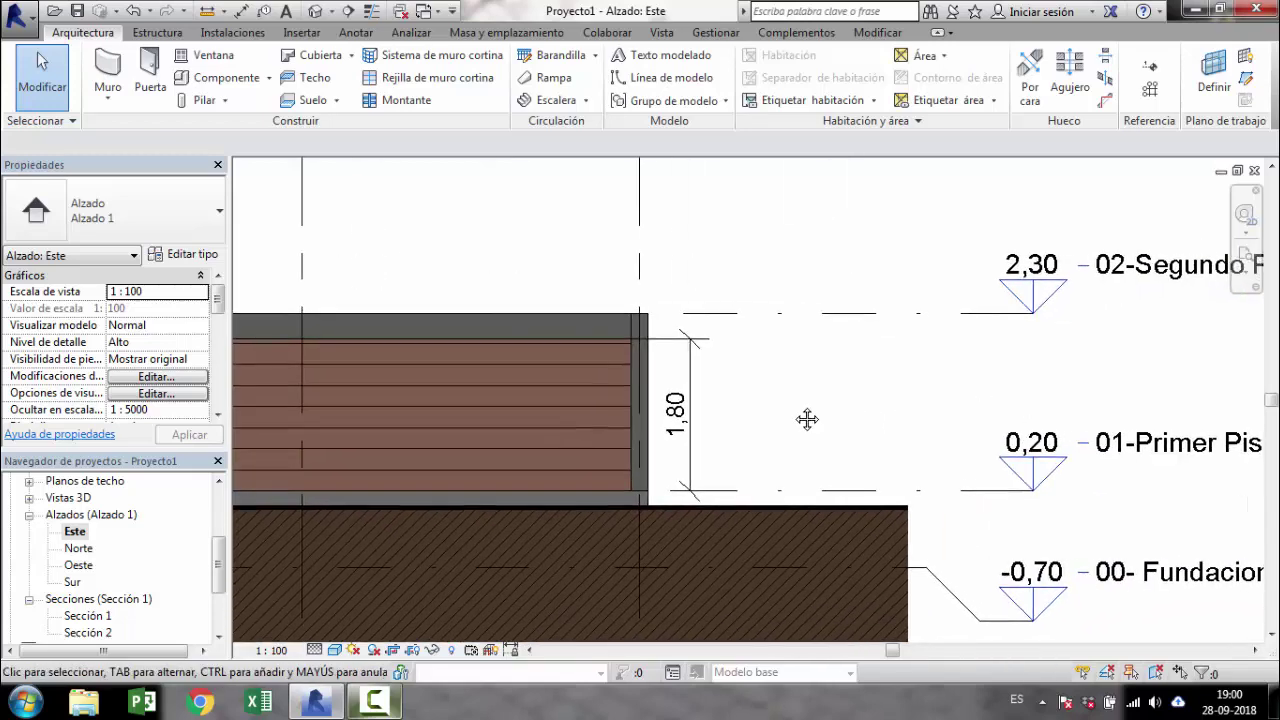
{"action": "scroll", "coordinate": [820, 412], "scroll_direction": "down", "scroll_amount": 1}
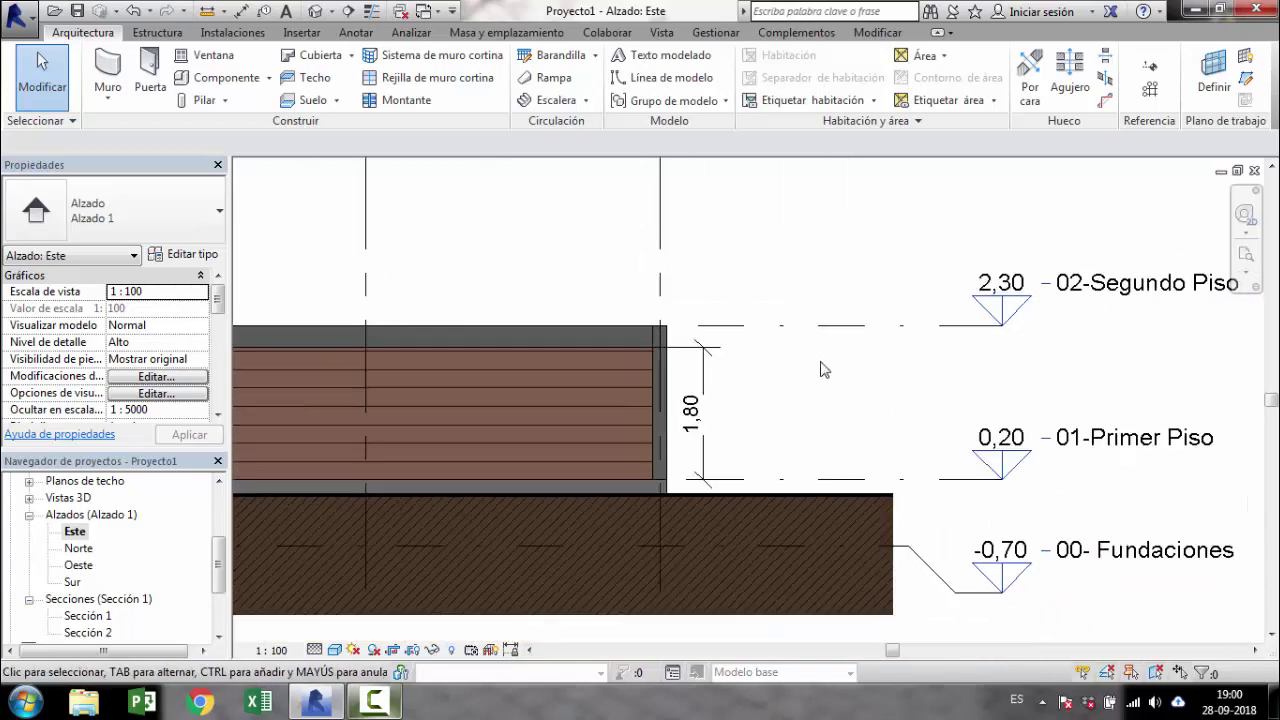
{"action": "scroll", "coordinate": [820, 370], "scroll_direction": "down", "scroll_amount": 1}
{"action": "middle_click_drag", "start_coordinate": [820, 370], "coordinate": [863, 366]}
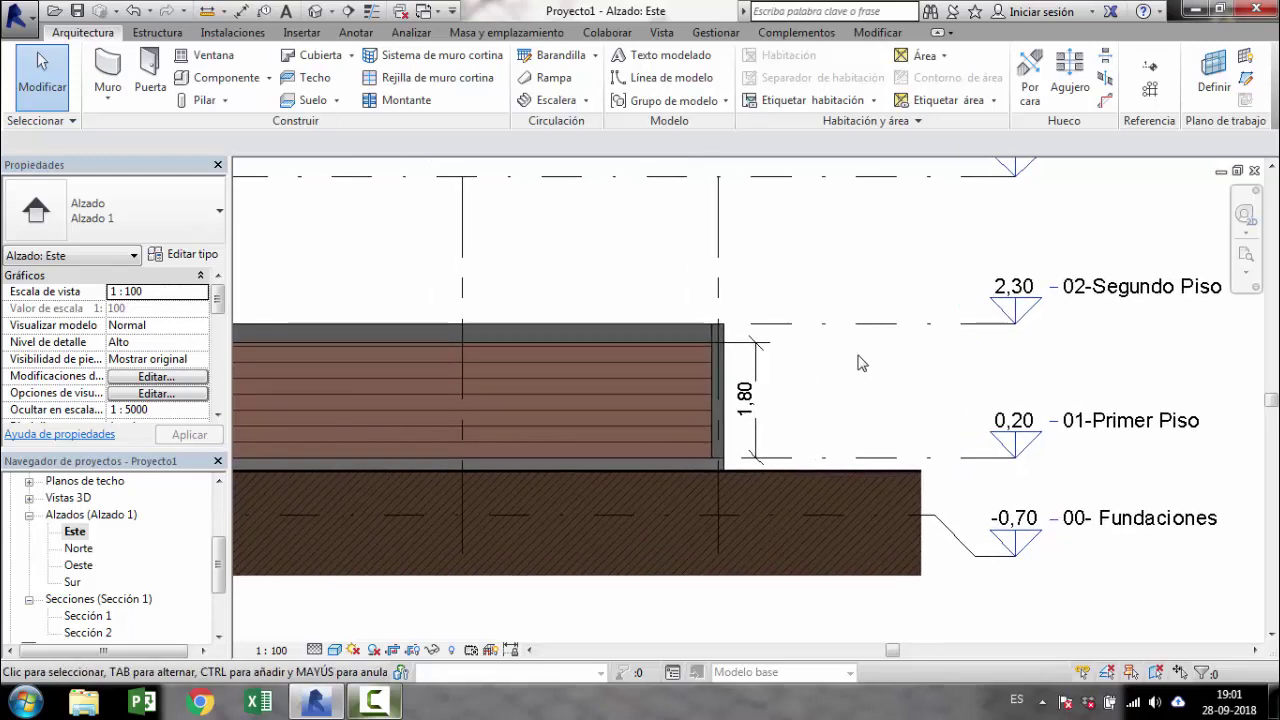
{"action": "scroll", "coordinate": [830, 380], "scroll_direction": "up", "scroll_amount": 1}
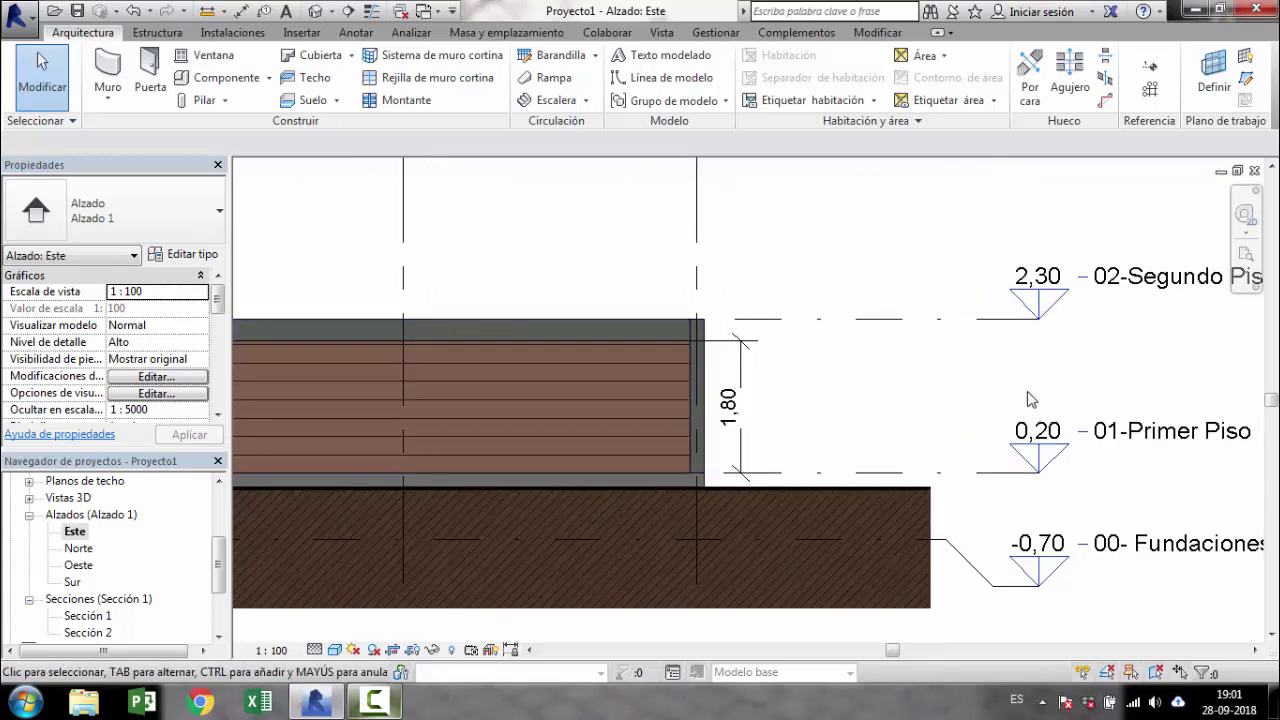
{"action": "middle_click_drag", "start_coordinate": [890, 393], "coordinate": [794, 397]}
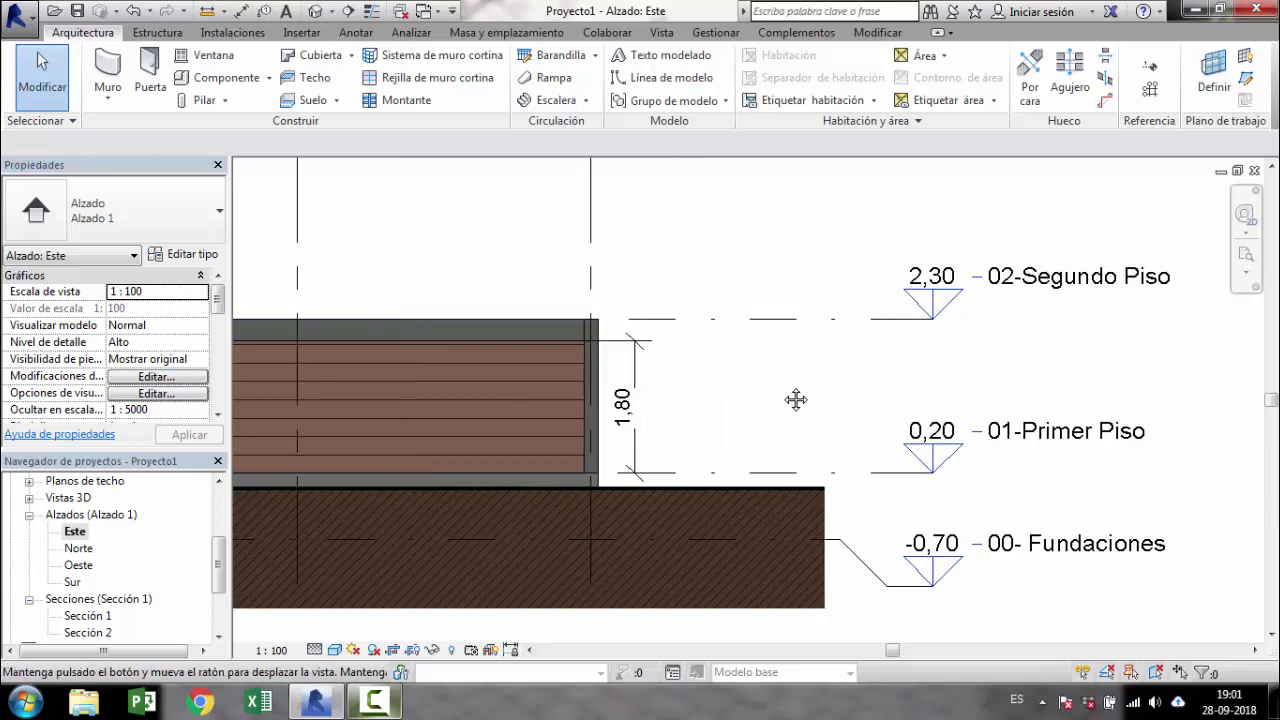
Step: Raise level 02-Segundo Piso to 2,80, sitting 2,30 above the first floor
{"action": "left_click", "coordinate": [952, 285]}
{"action": "left_click", "coordinate": [946, 277]}
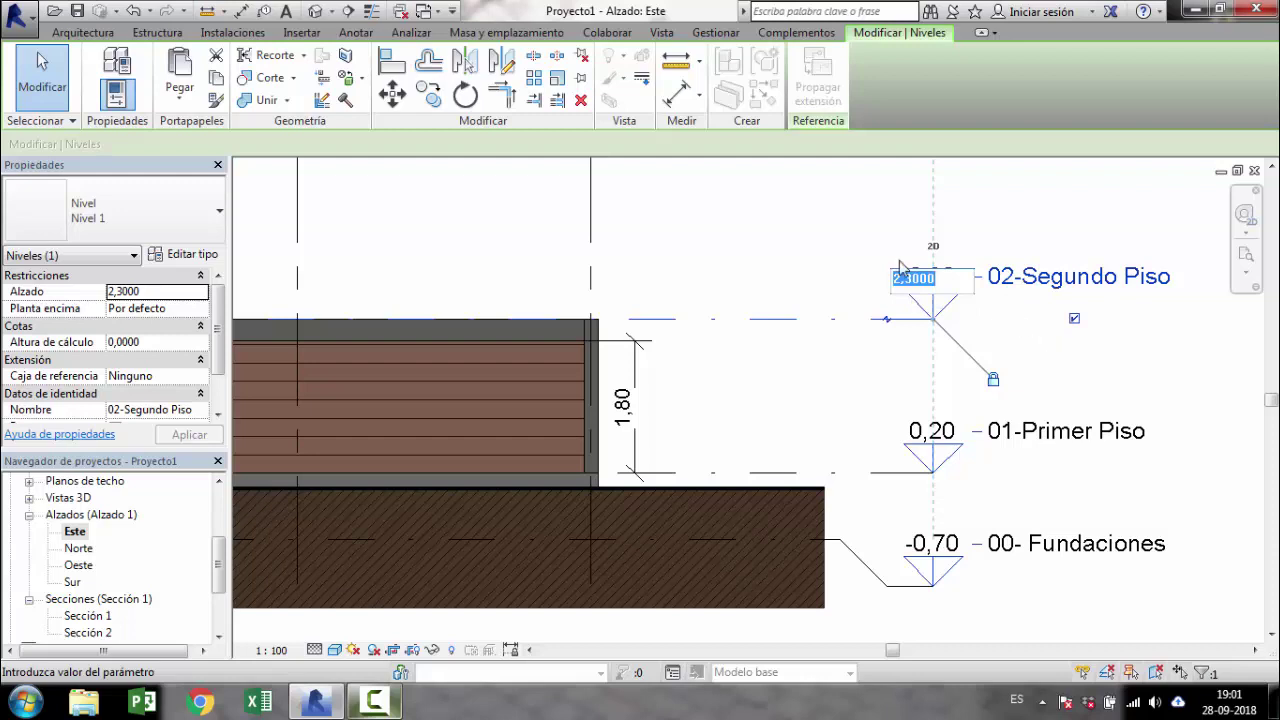
{"action": "left_click", "coordinate": [928, 284]}
{"action": "key", "text": "Return"}
{"action": "left_click", "coordinate": [838, 355]}
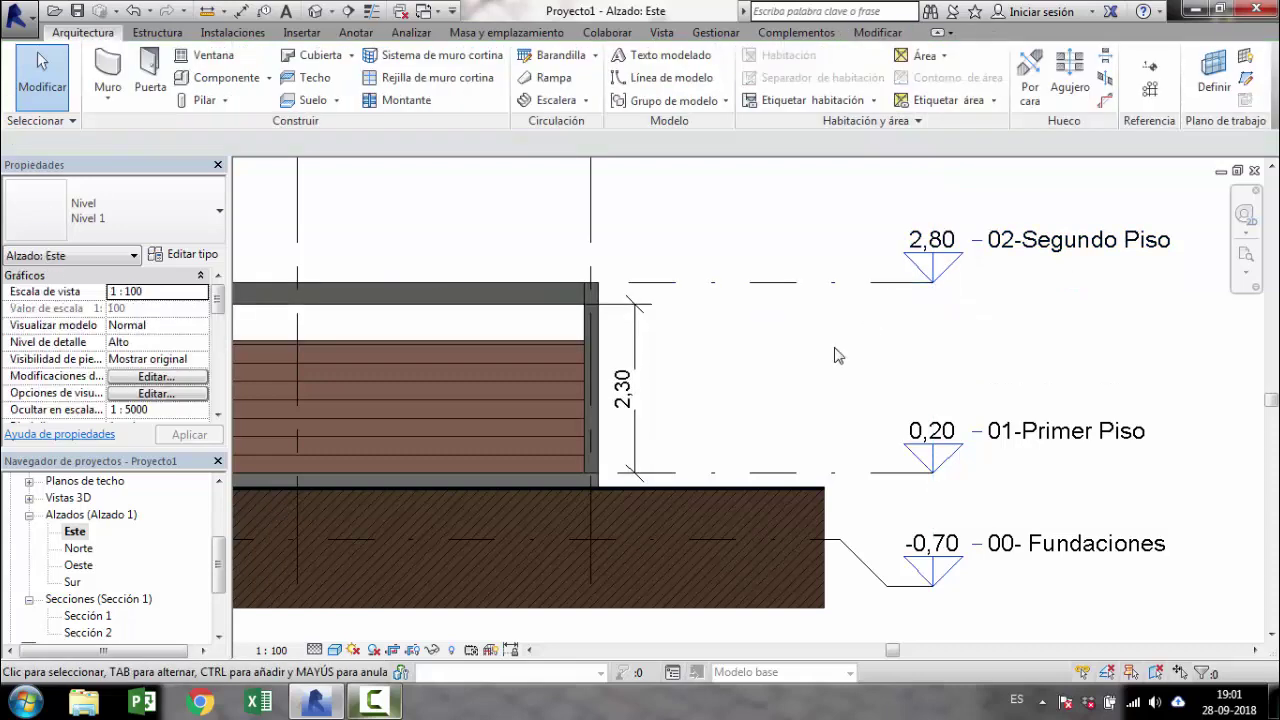
Step: Zoom out to the whole building, check the masonry perimeter wall, and open the 3D view
{"action": "middle_click_drag", "start_coordinate": [838, 355], "coordinate": [992, 329]}
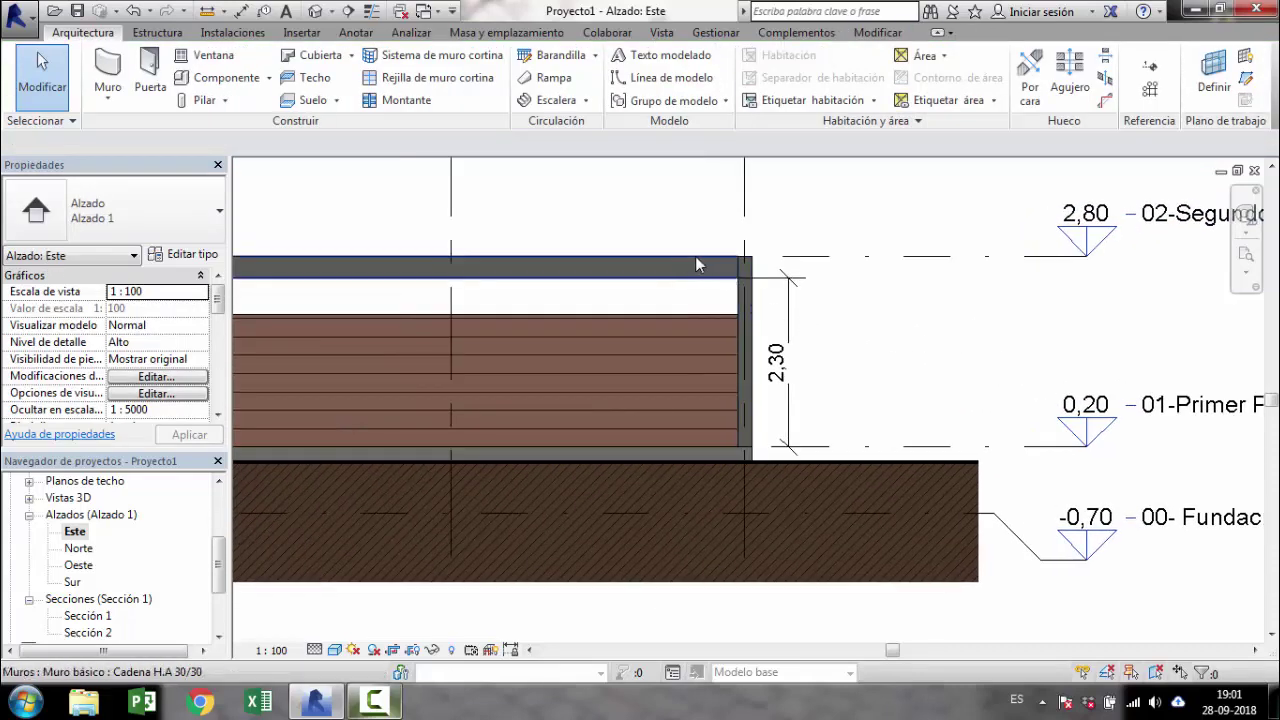
{"action": "scroll", "coordinate": [695, 256], "scroll_direction": "down", "scroll_amount": 2}
{"action": "scroll", "coordinate": [877, 274], "scroll_direction": "down", "scroll_amount": 1}
{"action": "middle_click_drag", "start_coordinate": [877, 274], "coordinate": [937, 303]}
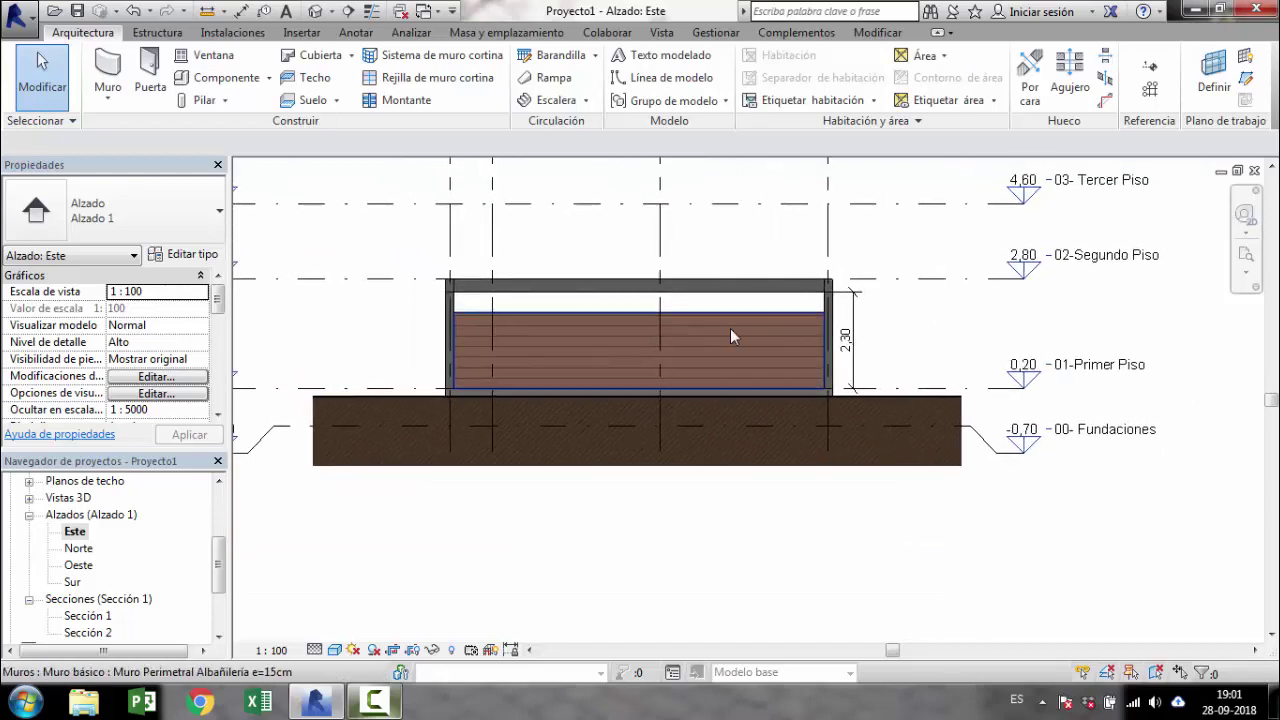
{"action": "scroll", "coordinate": [730, 328], "scroll_direction": "up", "scroll_amount": 1}
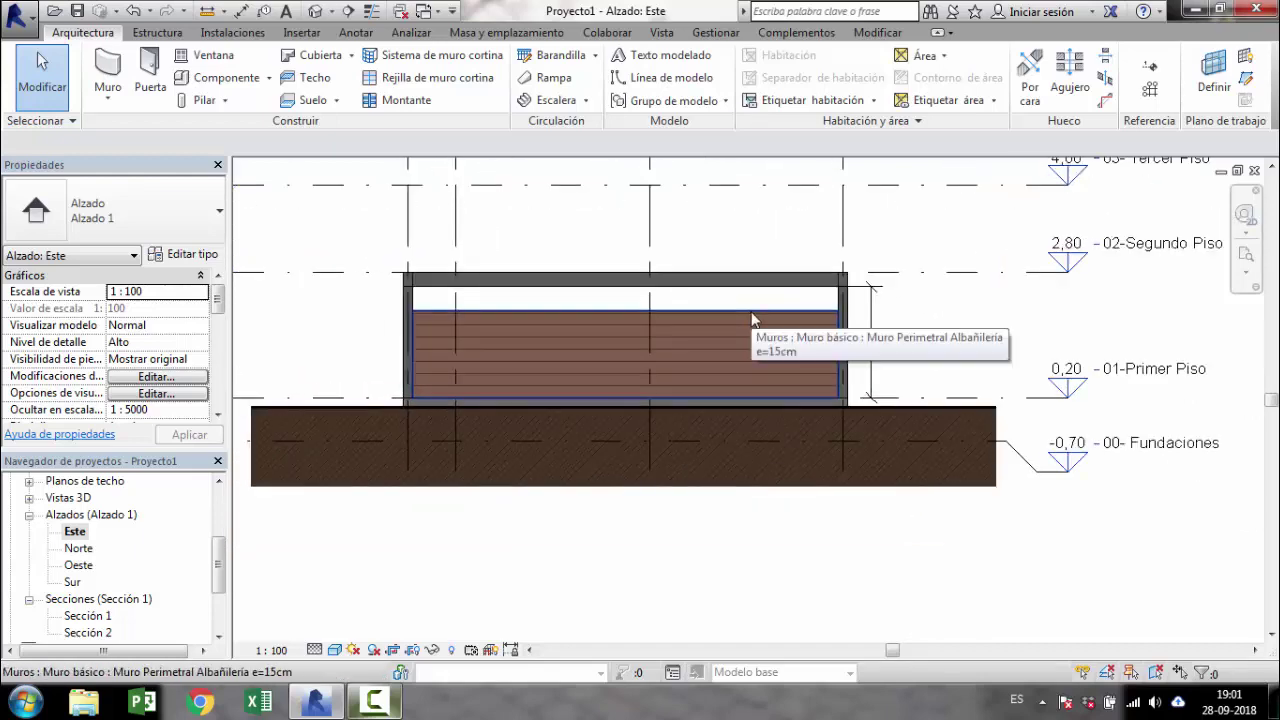
{"action": "left_click", "coordinate": [751, 313]}
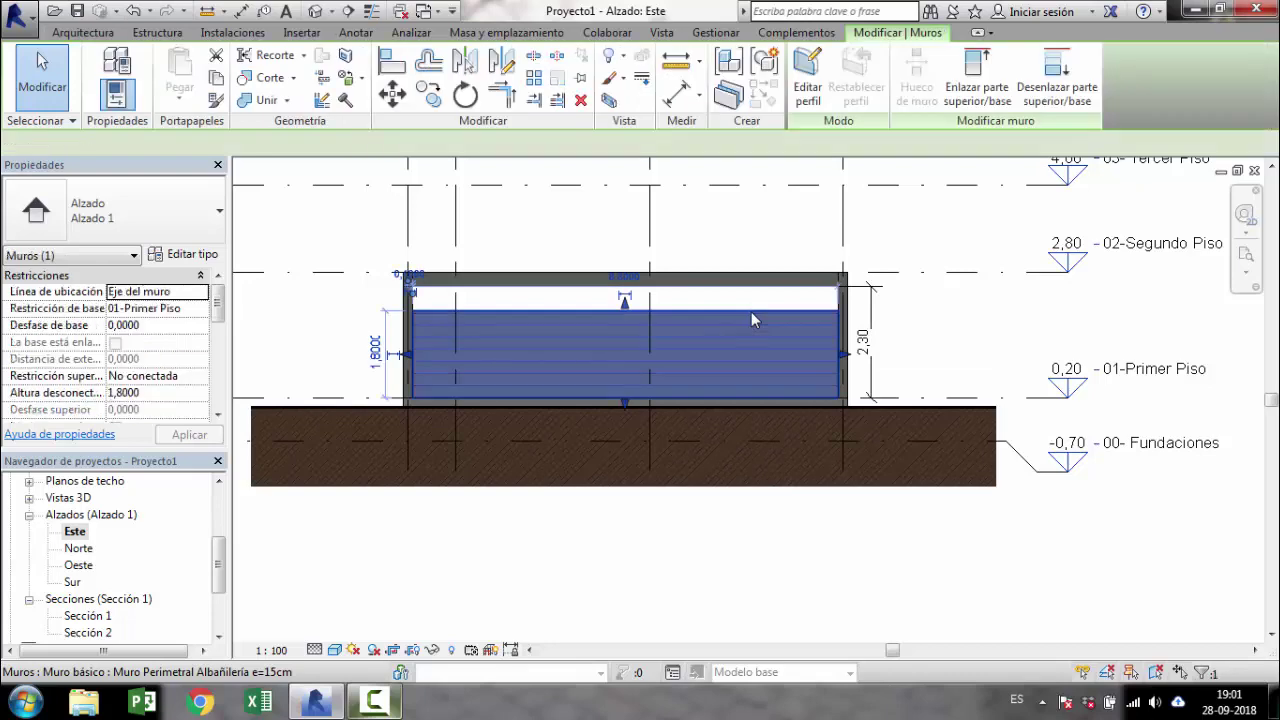
{"action": "left_click", "coordinate": [485, 160]}
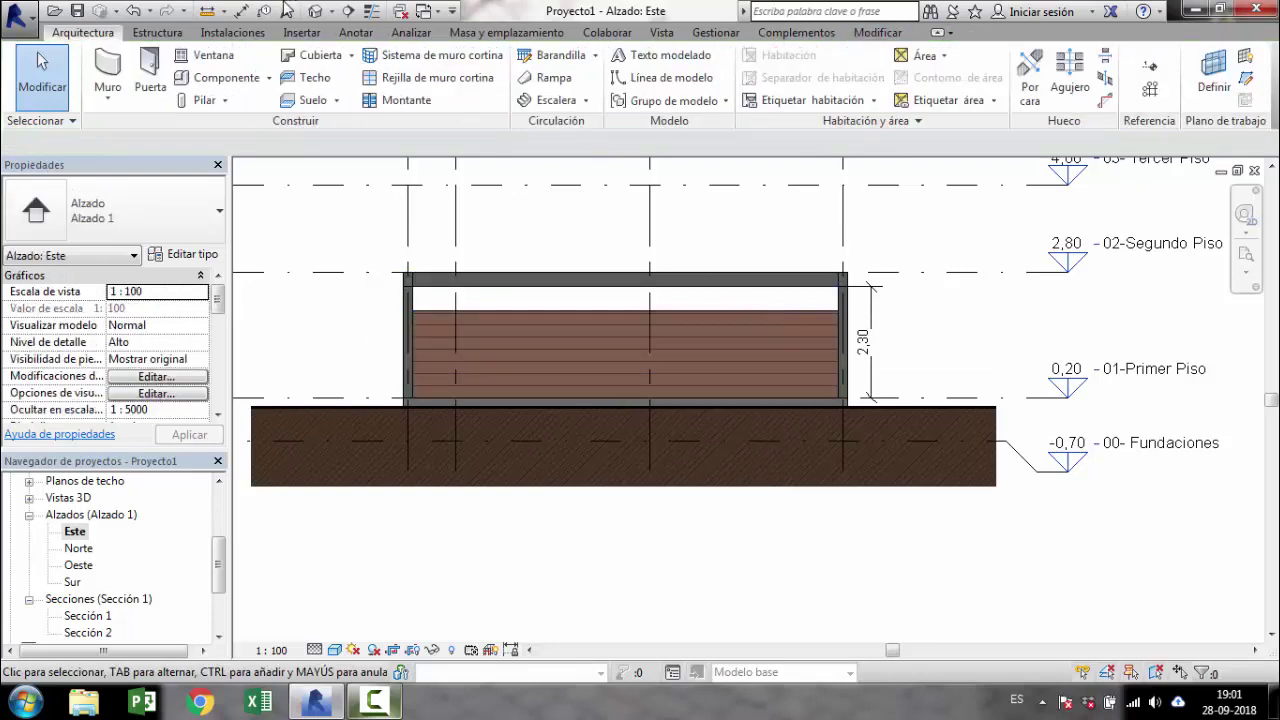
{"action": "left_click", "coordinate": [315, 11]}
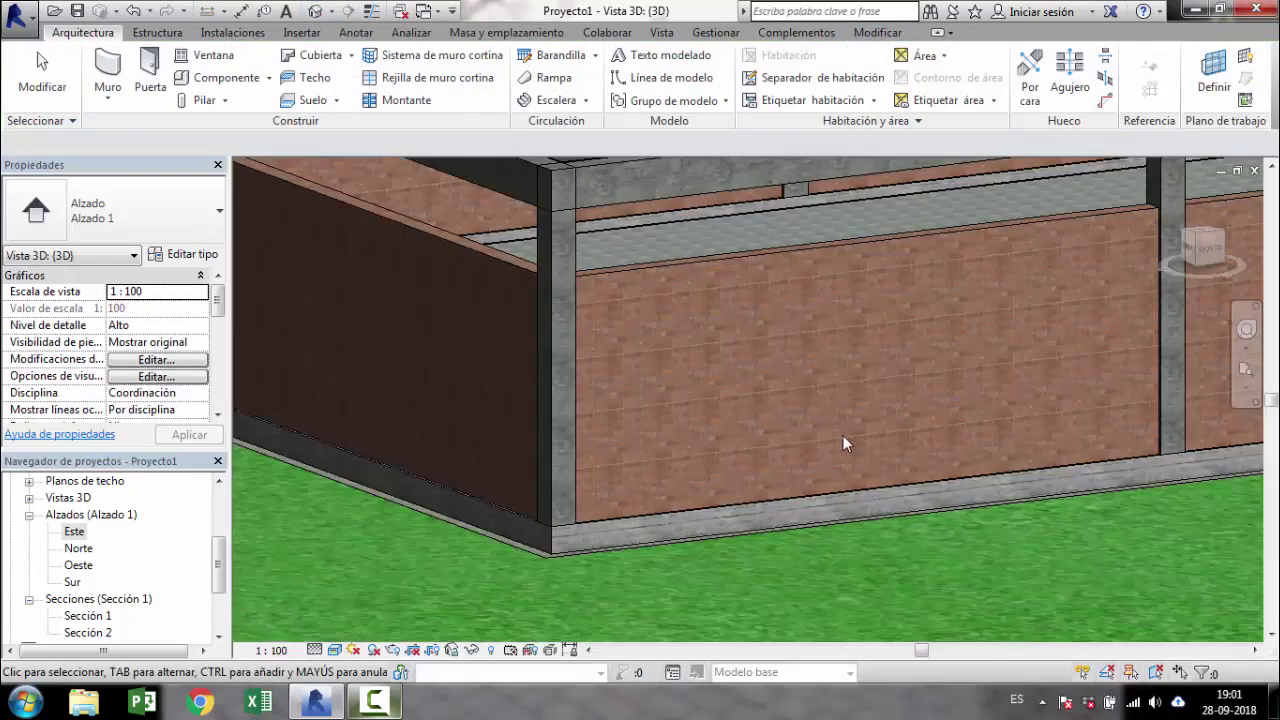
Step: Zoom into the near corner and select the Muro Perimetral Albañilería e=15cm wall
{"action": "scroll", "coordinate": [843, 435], "scroll_direction": "down", "scroll_amount": 3}
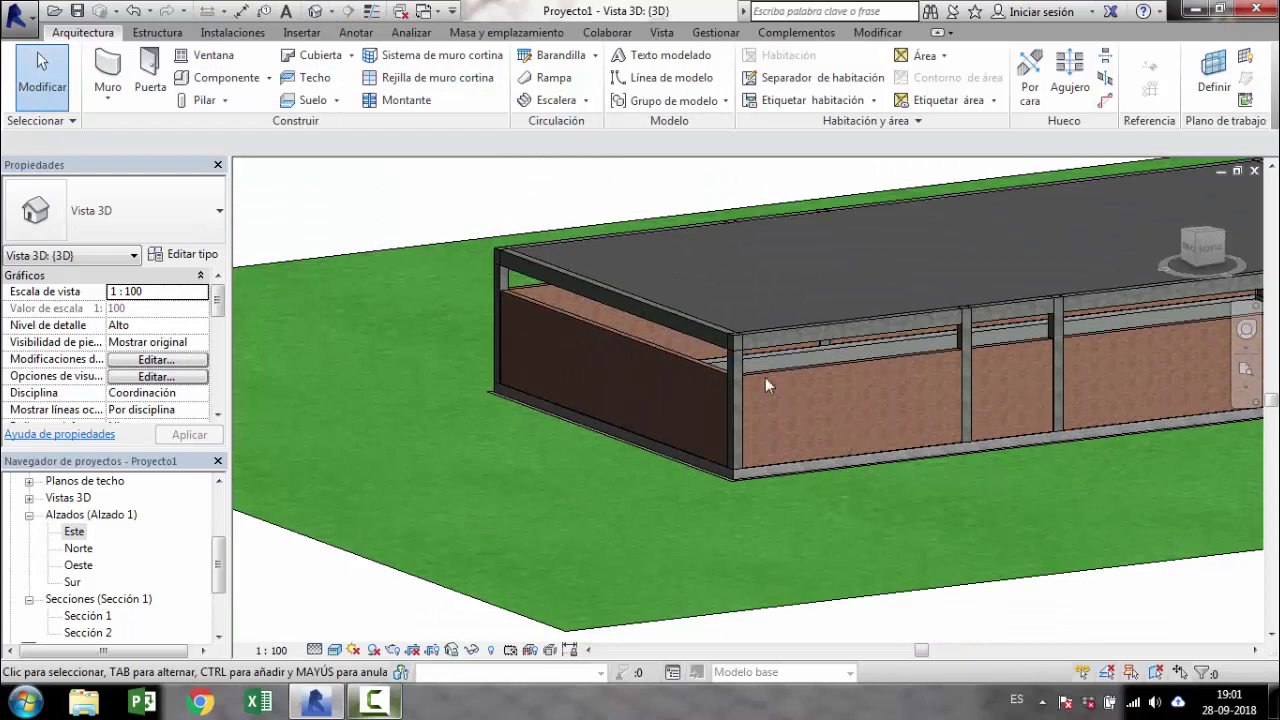
{"action": "scroll", "coordinate": [502, 262], "scroll_direction": "up", "scroll_amount": 2}
{"action": "scroll", "coordinate": [466, 217], "scroll_direction": "up", "scroll_amount": 2}
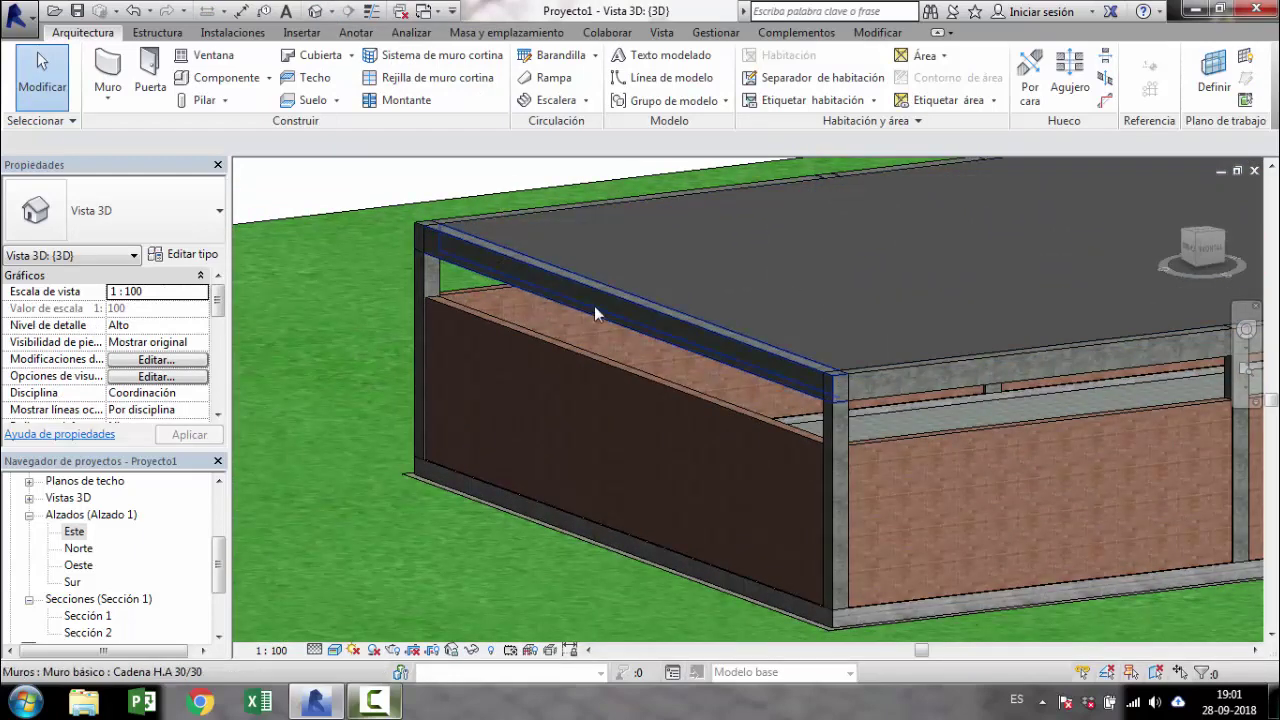
{"action": "scroll", "coordinate": [607, 415], "scroll_direction": "up", "scroll_amount": 1}
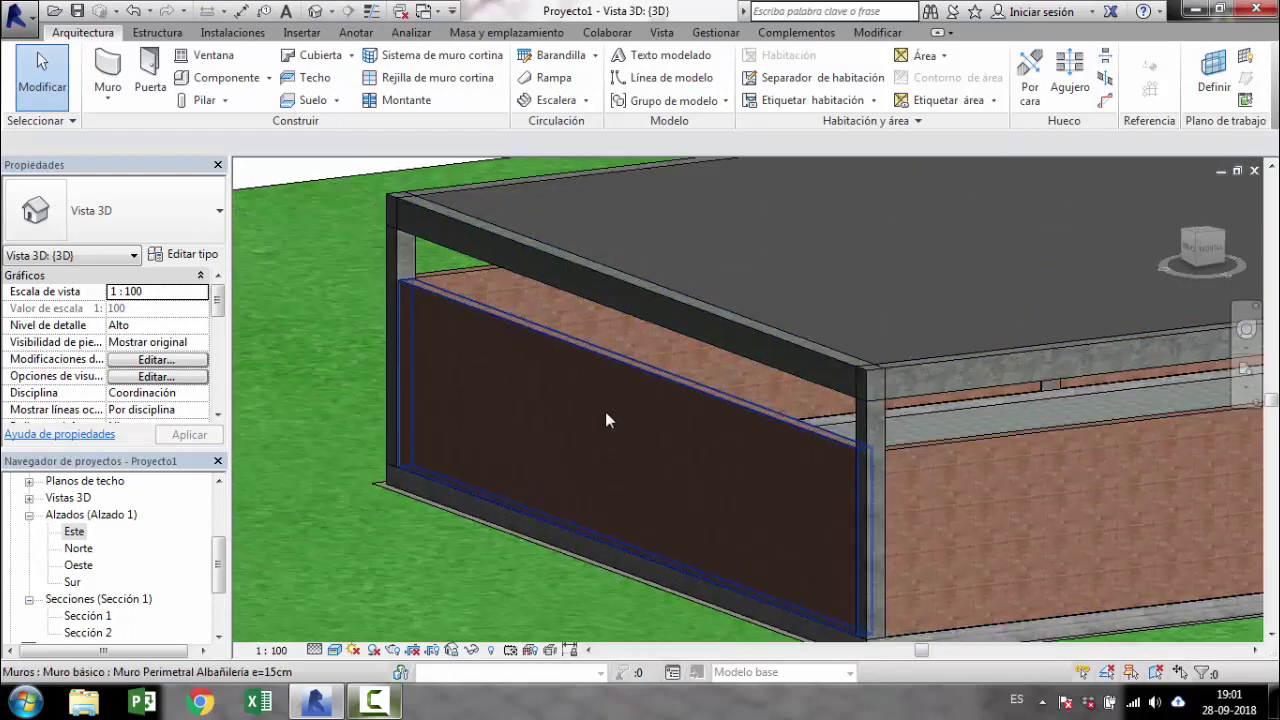
{"action": "left_click", "coordinate": [558, 347]}
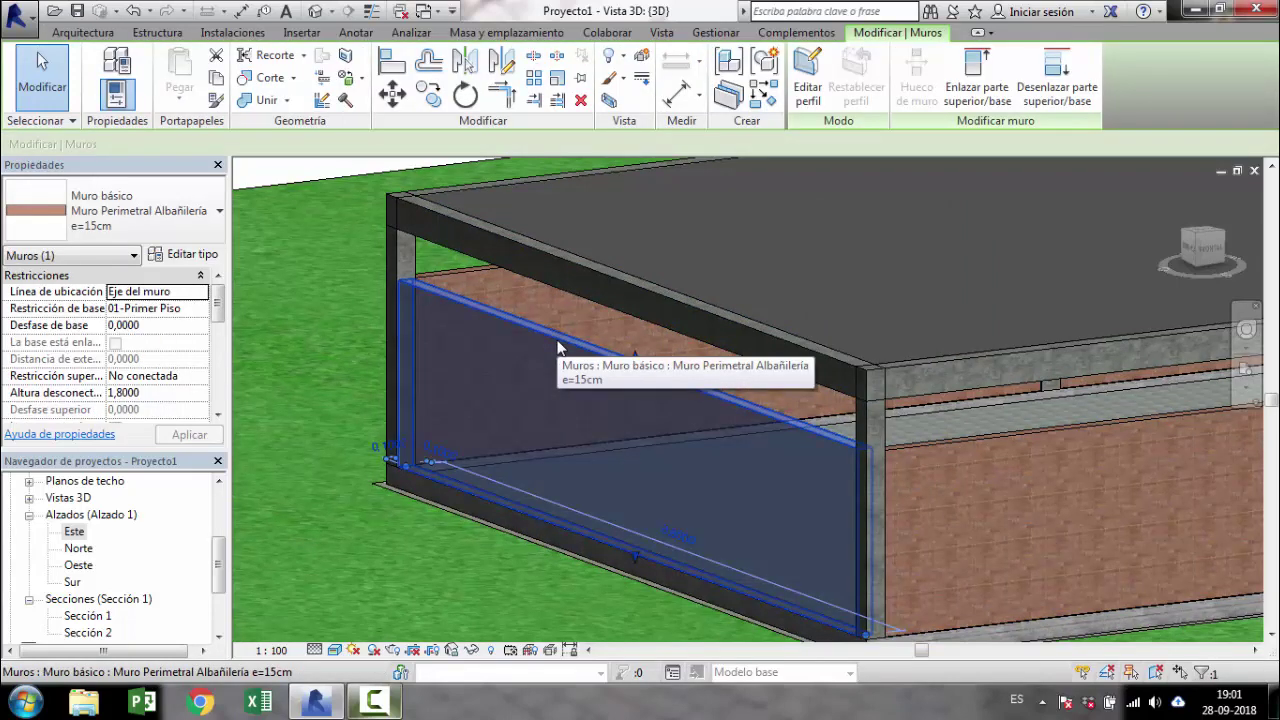
Step: Select all visible perimeter walls and try tying their tops to 02-Segundo Piso, reverted by warning
{"action": "right_click", "coordinate": [558, 347]}
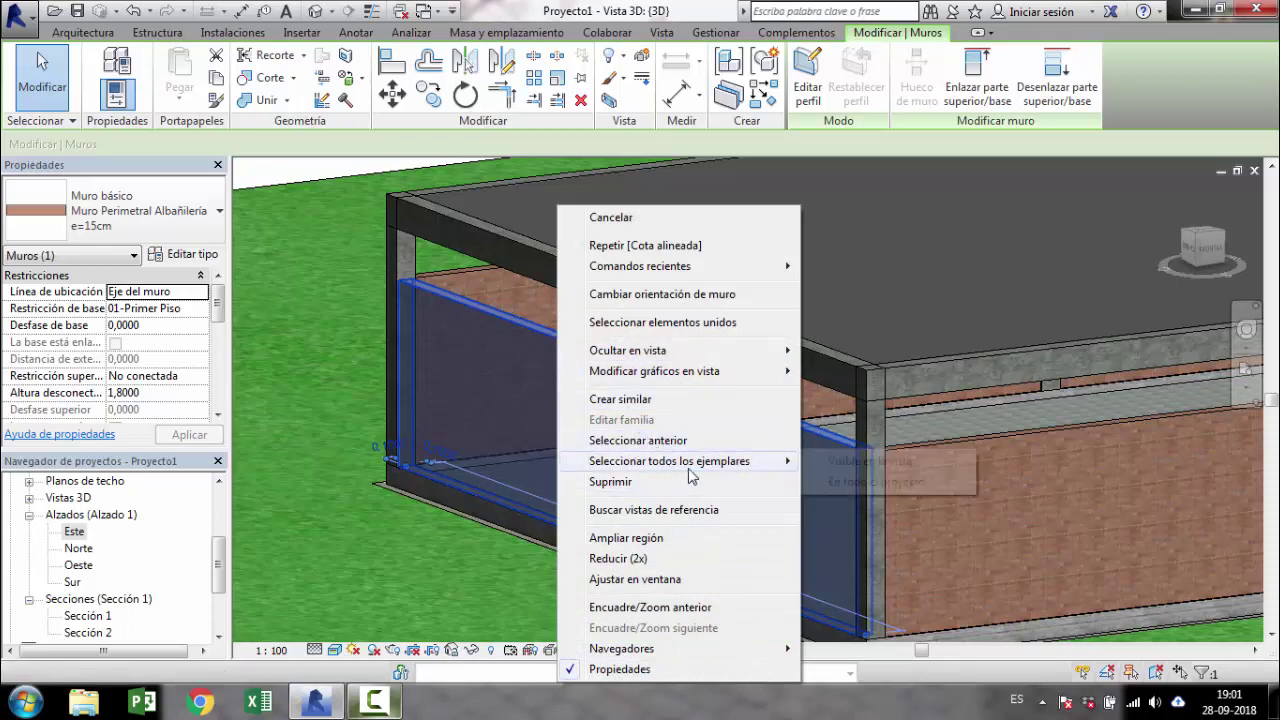
{"action": "mouse_move", "coordinate": [669, 461]}
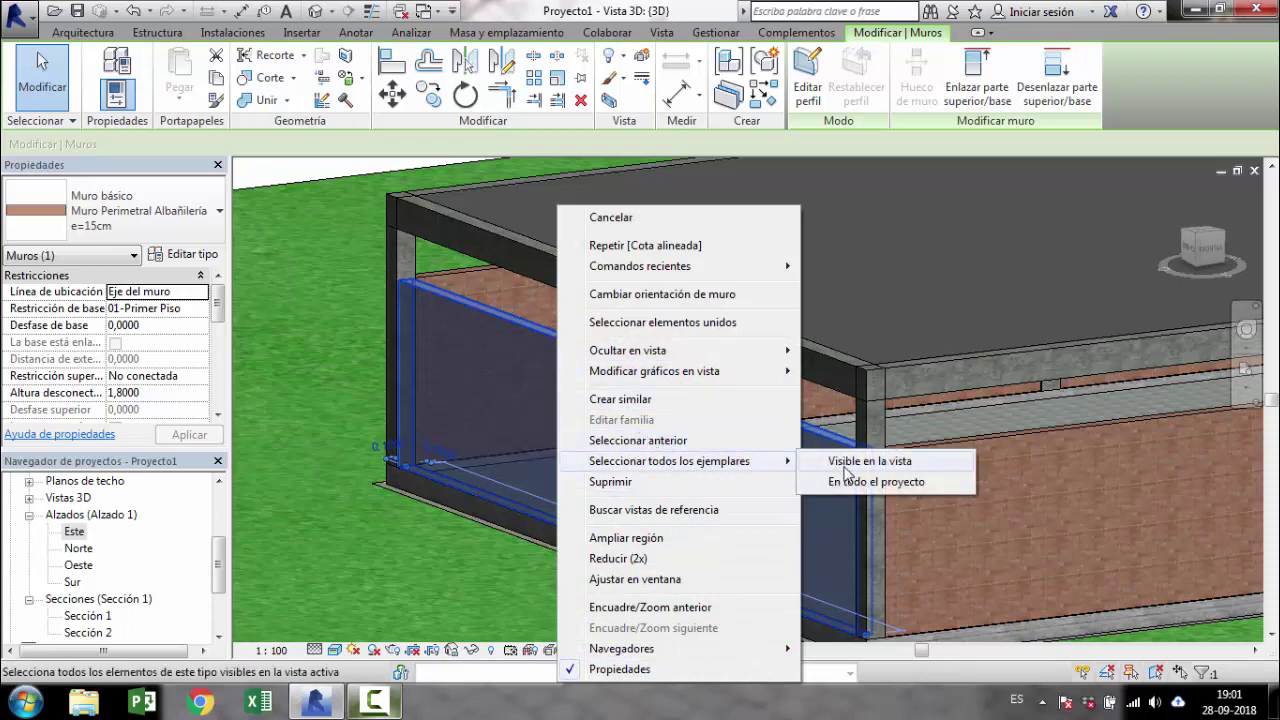
{"action": "left_click", "coordinate": [845, 470]}
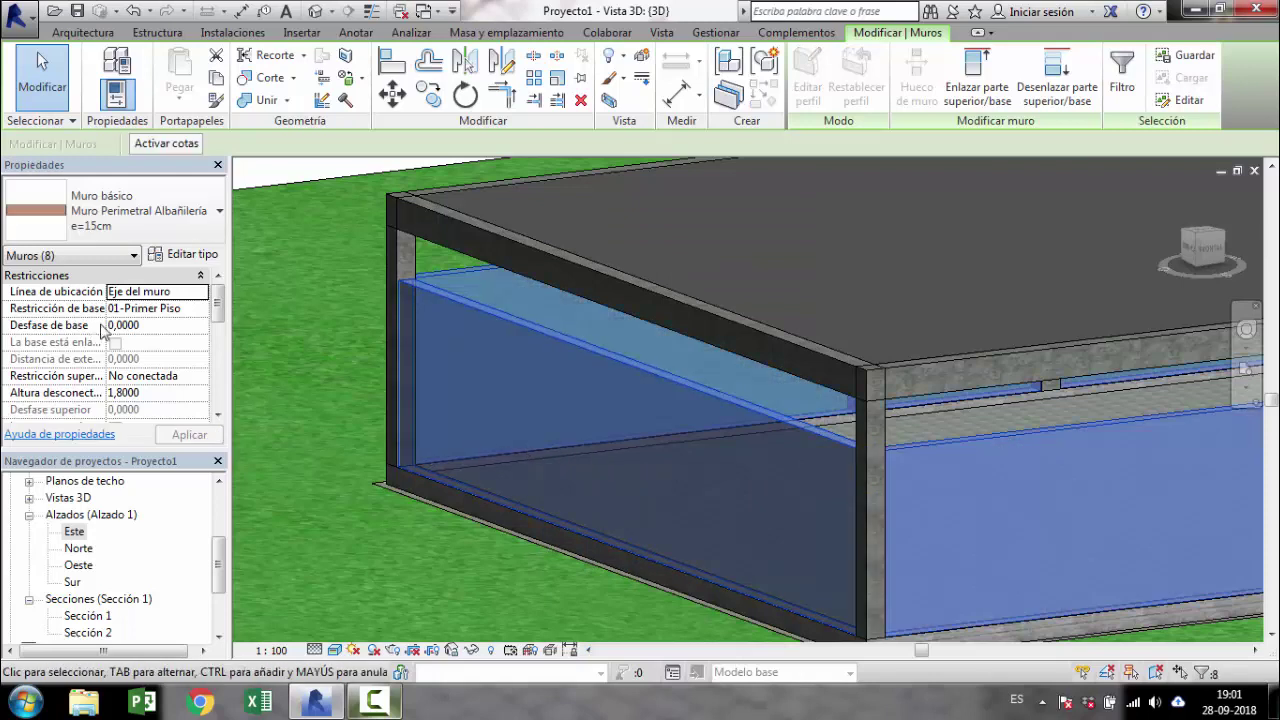
{"action": "left_click", "coordinate": [197, 394]}
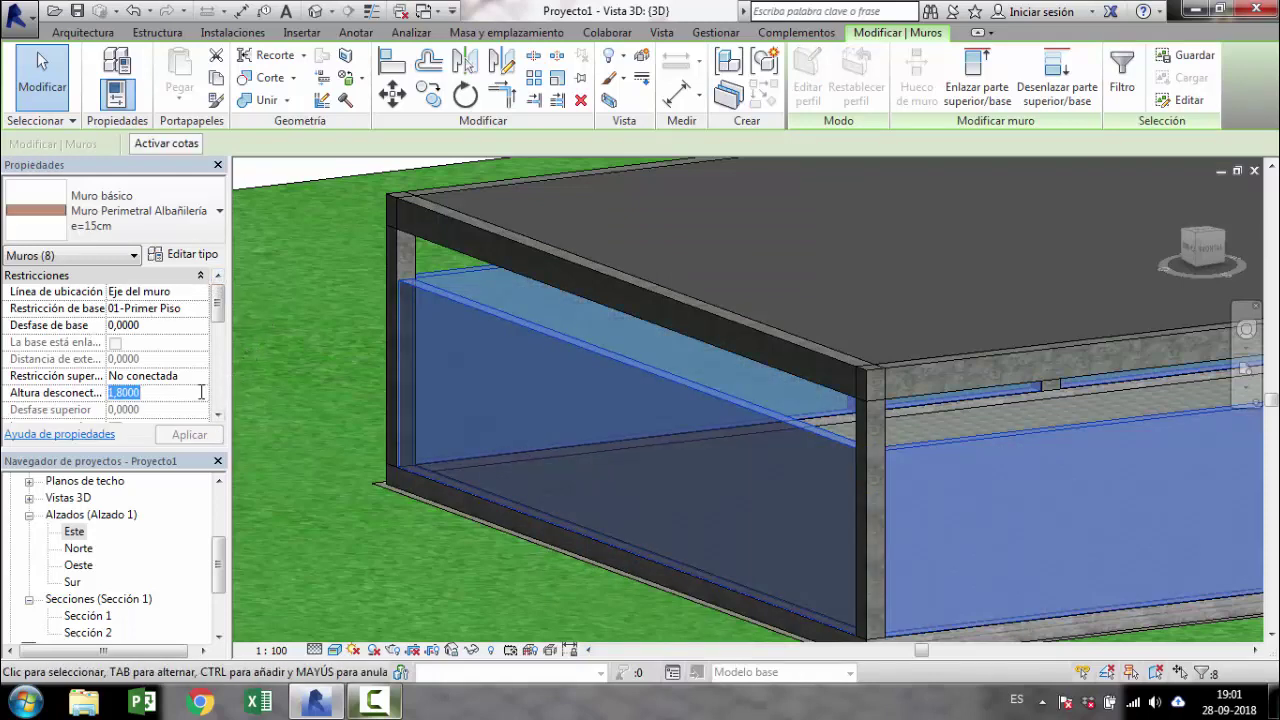
{"action": "left_click", "coordinate": [201, 379]}
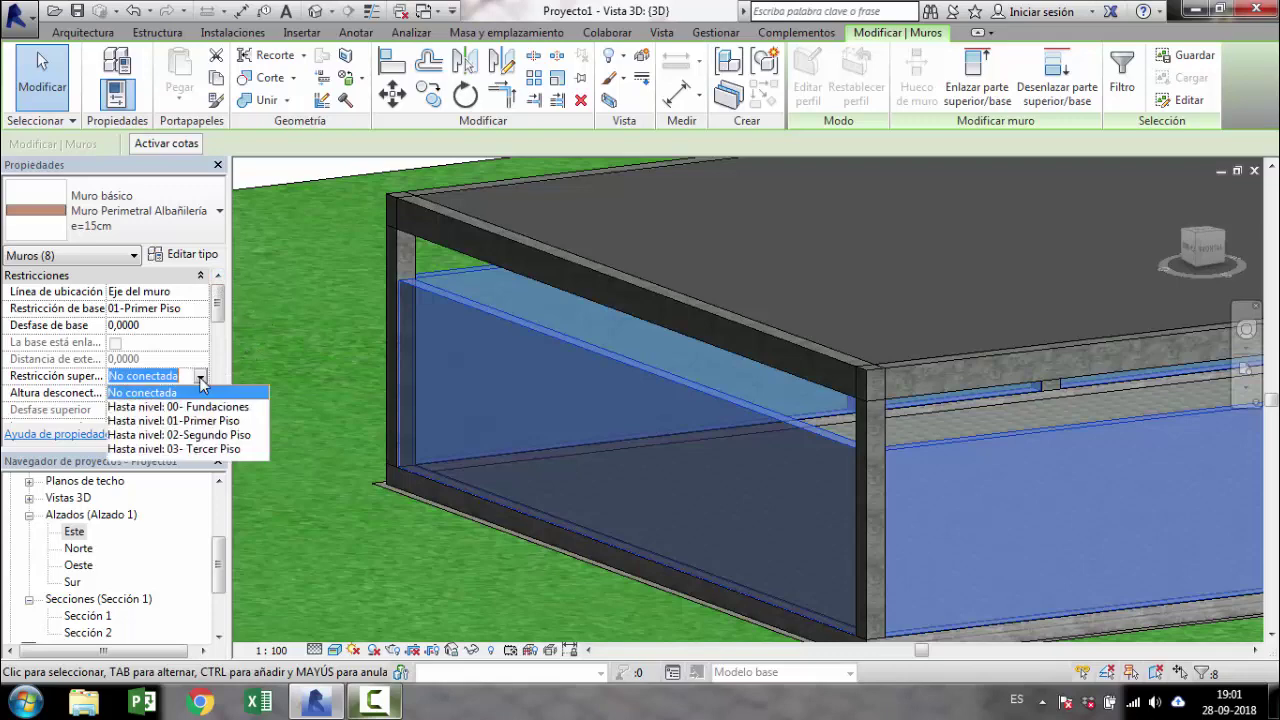
{"action": "left_click", "coordinate": [215, 437]}
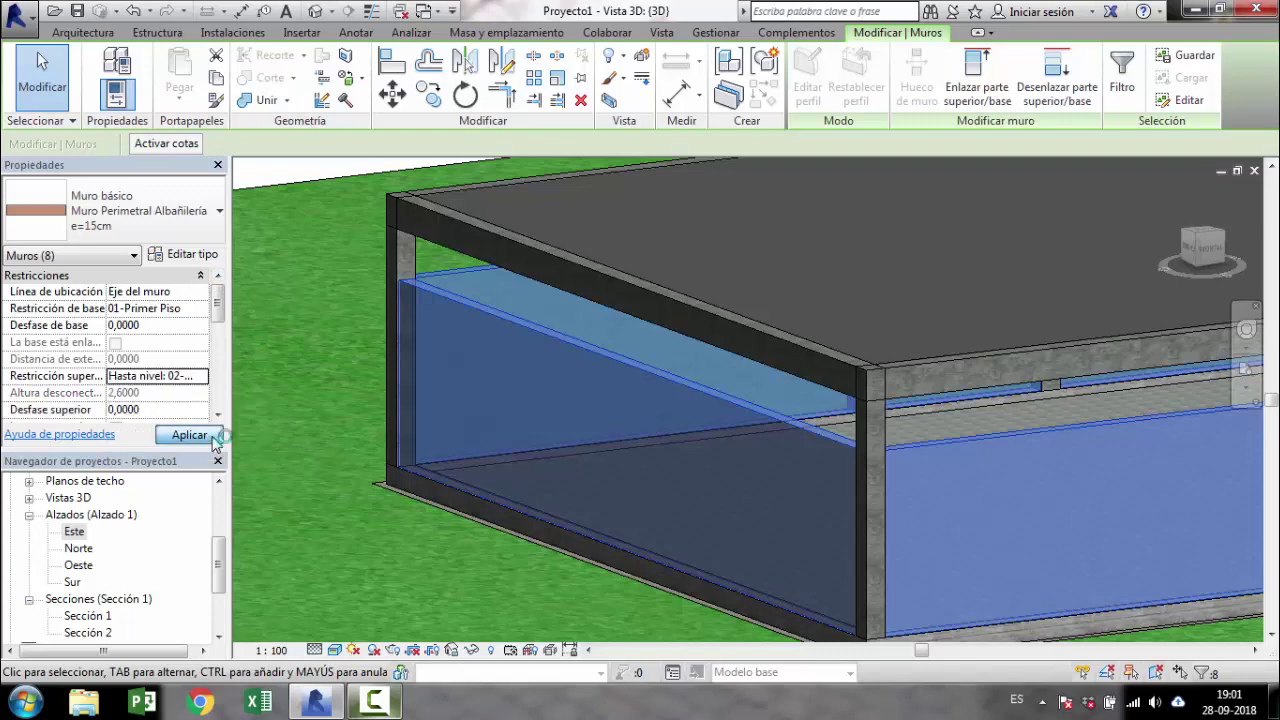
{"action": "left_click", "coordinate": [212, 436]}
{"action": "left_click", "coordinate": [773, 414]}
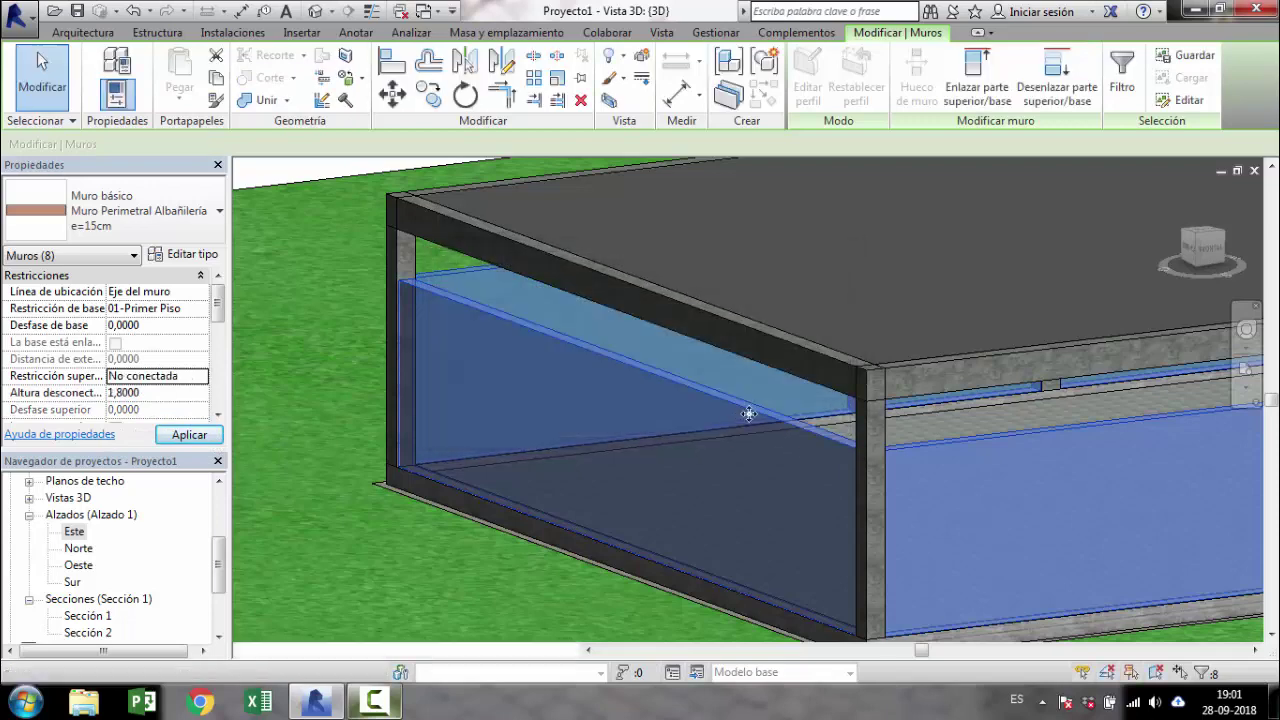
Step: Set the selected walls' Unconnected Height to 2,30 and apply it
{"action": "left_click", "coordinate": [163, 393]}
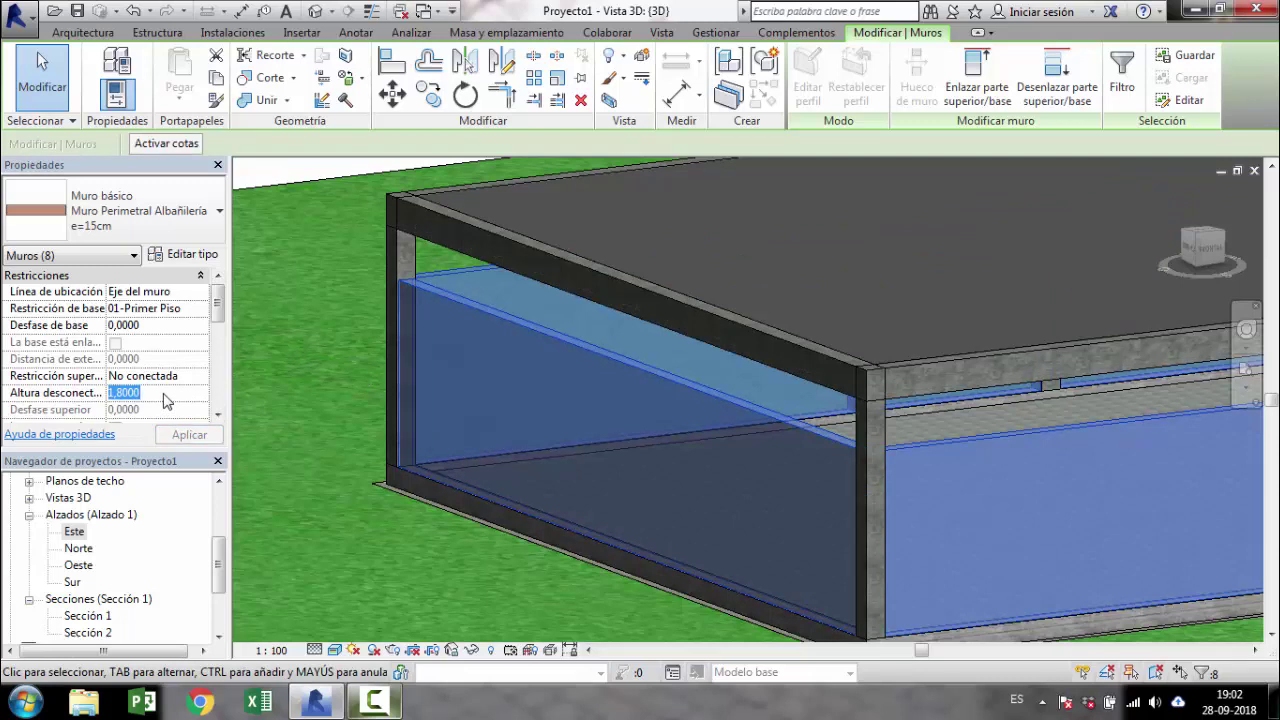
{"action": "type", "text": "2,3"}
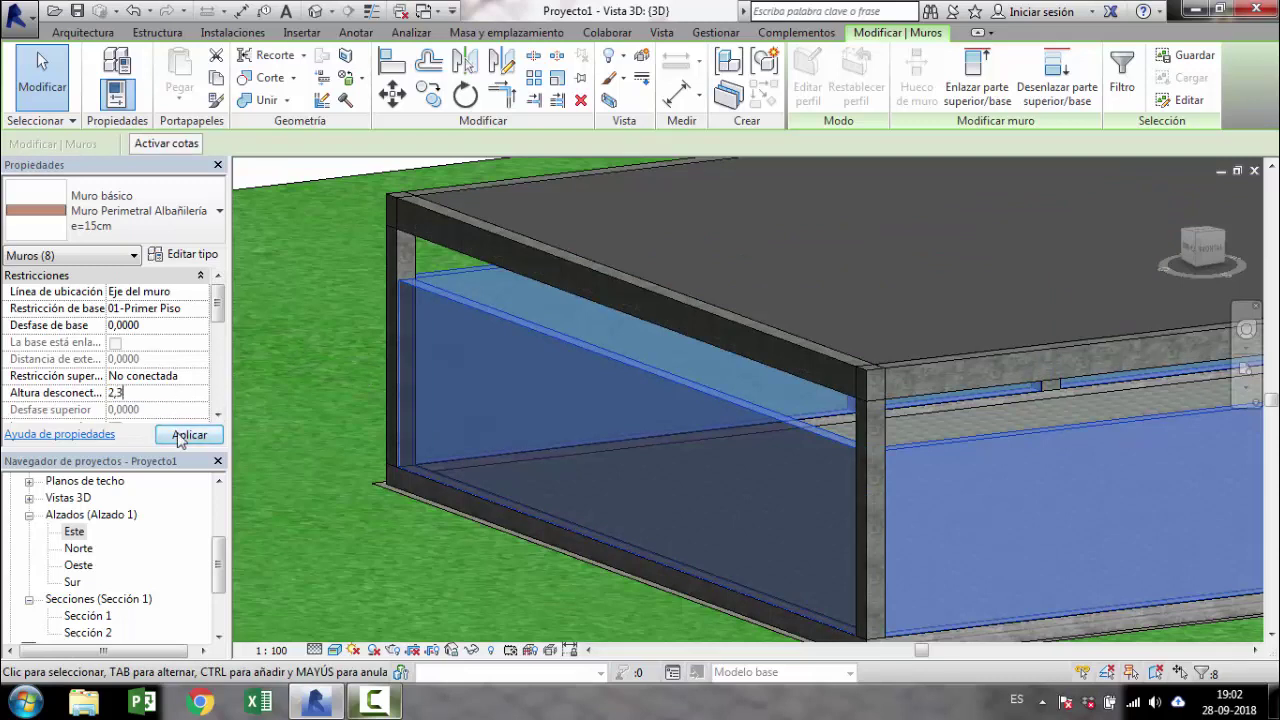
{"action": "left_click", "coordinate": [188, 435]}
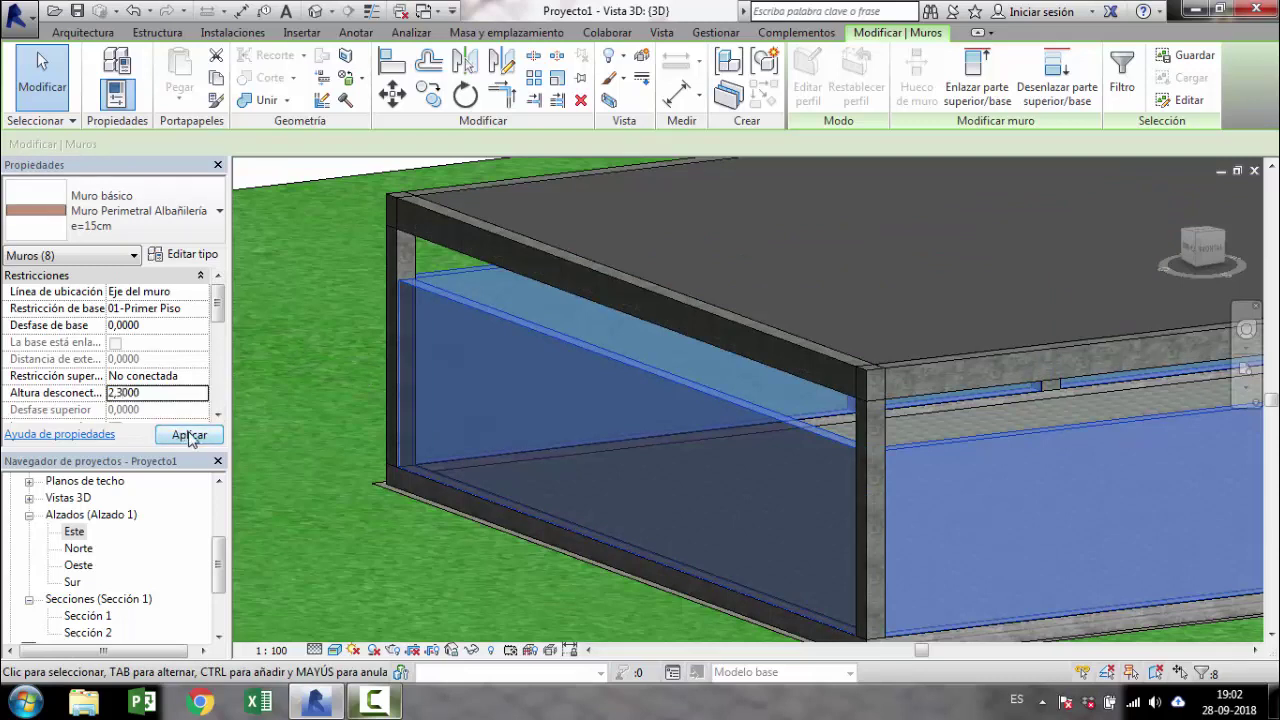
{"action": "left_click", "coordinate": [333, 352]}
Step: Orbit the 3D building to look at another side
{"action": "scroll", "coordinate": [770, 371], "scroll_direction": "down", "scroll_amount": 2}
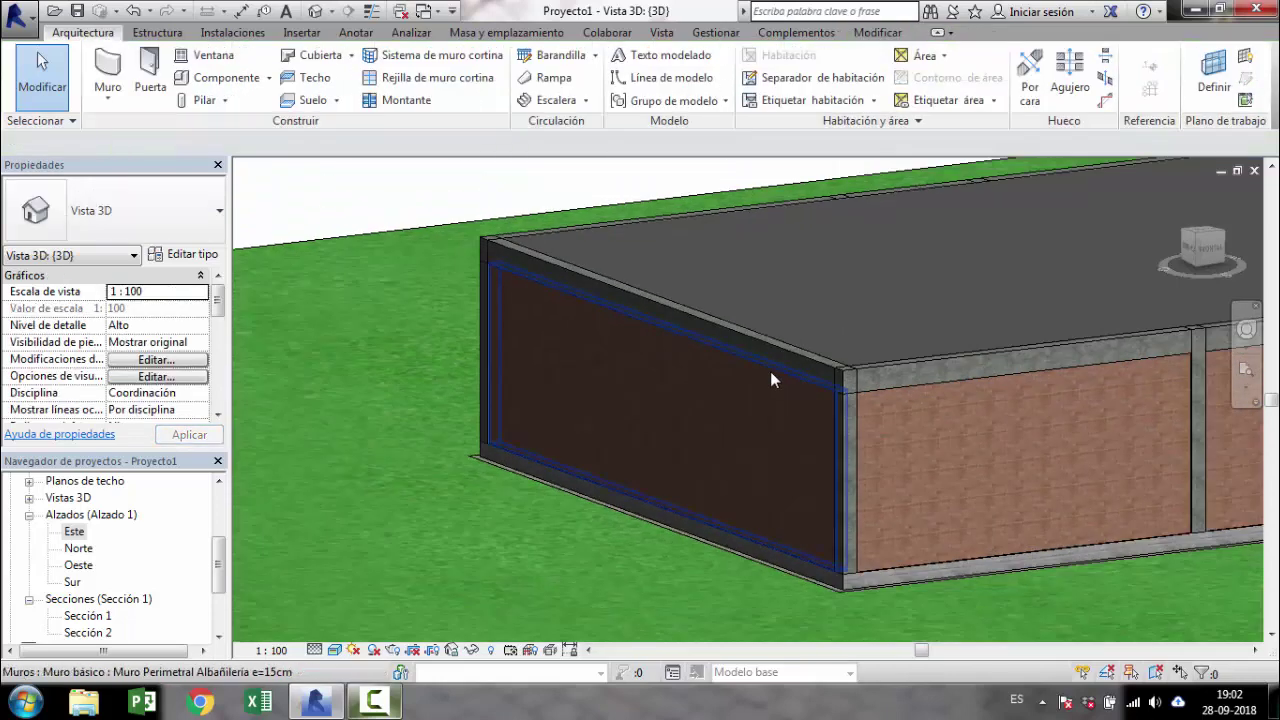
{"action": "scroll", "coordinate": [770, 371], "scroll_direction": "down", "scroll_amount": 2}
{"action": "mouse_move", "coordinate": [904, 452]}
{"action": "middle_mouse_down", "text": "shift"}
{"action": "mouse_move", "coordinate": [789, 474]}
{"action": "mouse_move", "coordinate": [519, 437]}
{"action": "middle_mouse_up", "text": "shift"}
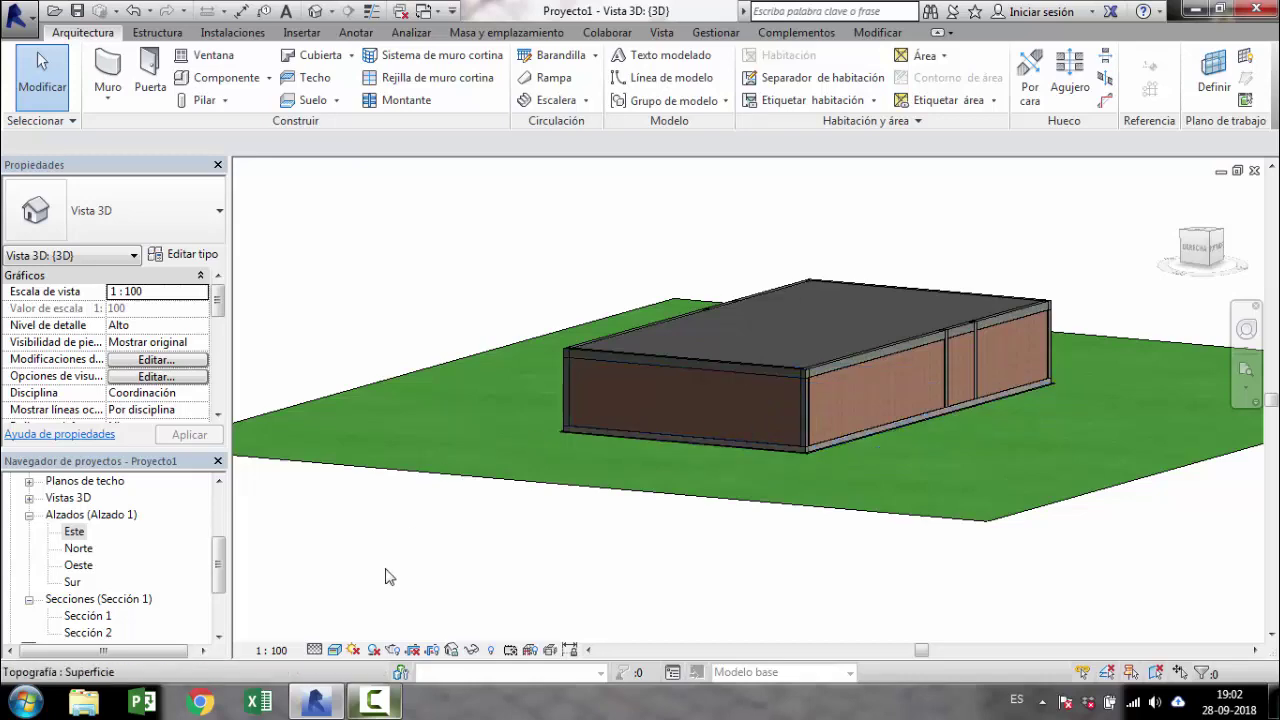
Step: Reopen the East elevation, zoom to the wall corner, and switch to a plain-line visual style
{"action": "double_click", "coordinate": [75, 531]}
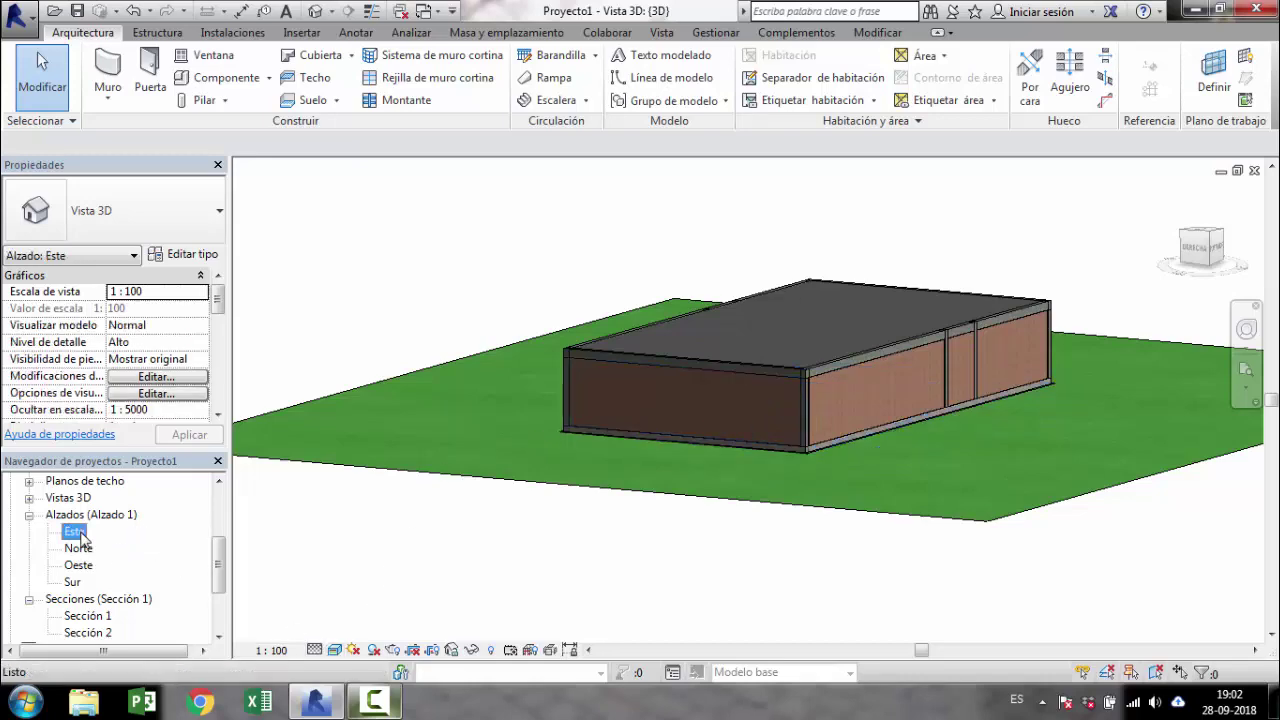
{"action": "scroll", "coordinate": [1000, 343], "scroll_direction": "up", "scroll_amount": 1}
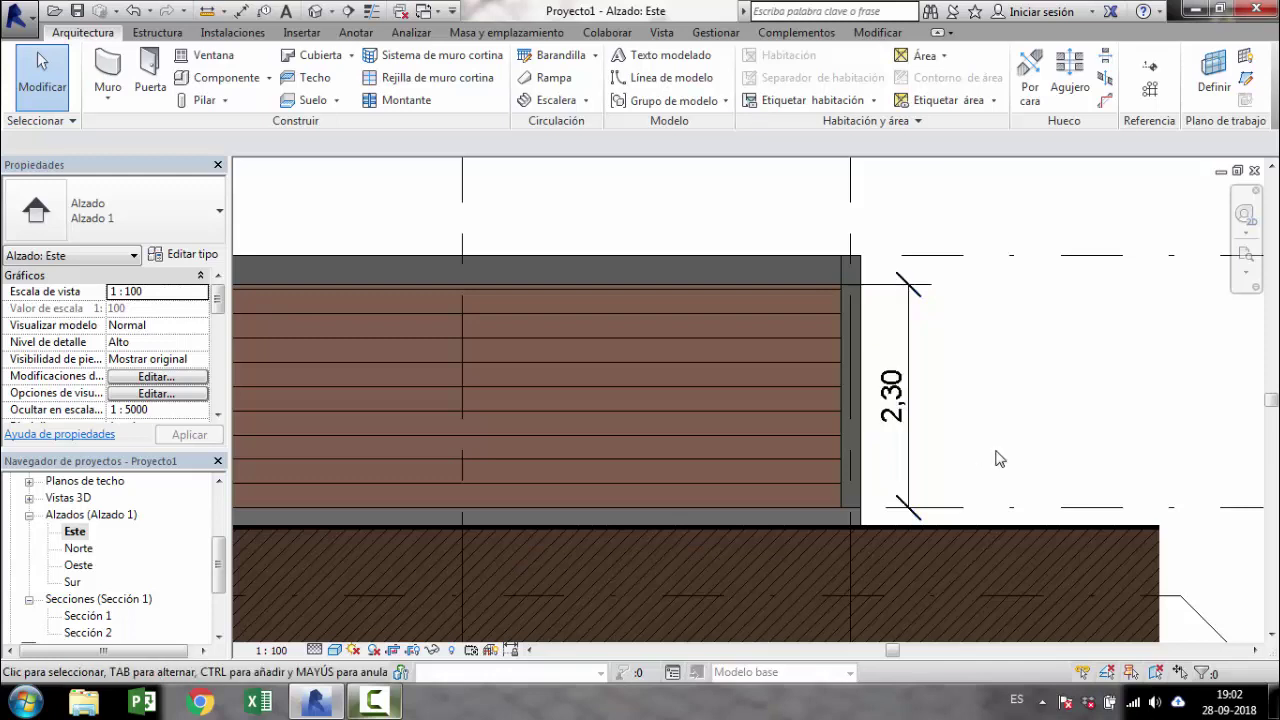
{"action": "scroll", "coordinate": [966, 438], "scroll_direction": "down", "scroll_amount": 1}
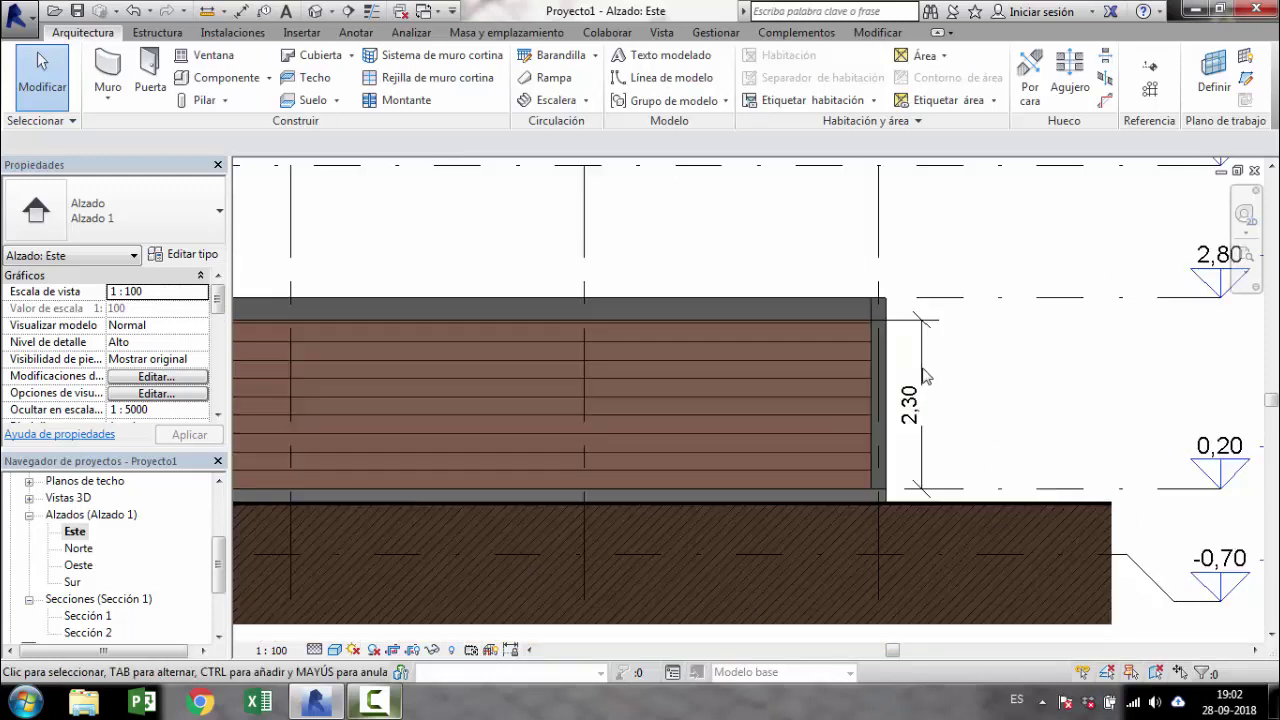
{"action": "middle_click_drag", "start_coordinate": [925, 375], "coordinate": [917, 343]}
{"action": "scroll", "coordinate": [886, 320], "scroll_direction": "up", "scroll_amount": 1}
{"action": "scroll", "coordinate": [886, 320], "scroll_direction": "up", "scroll_amount": 1}
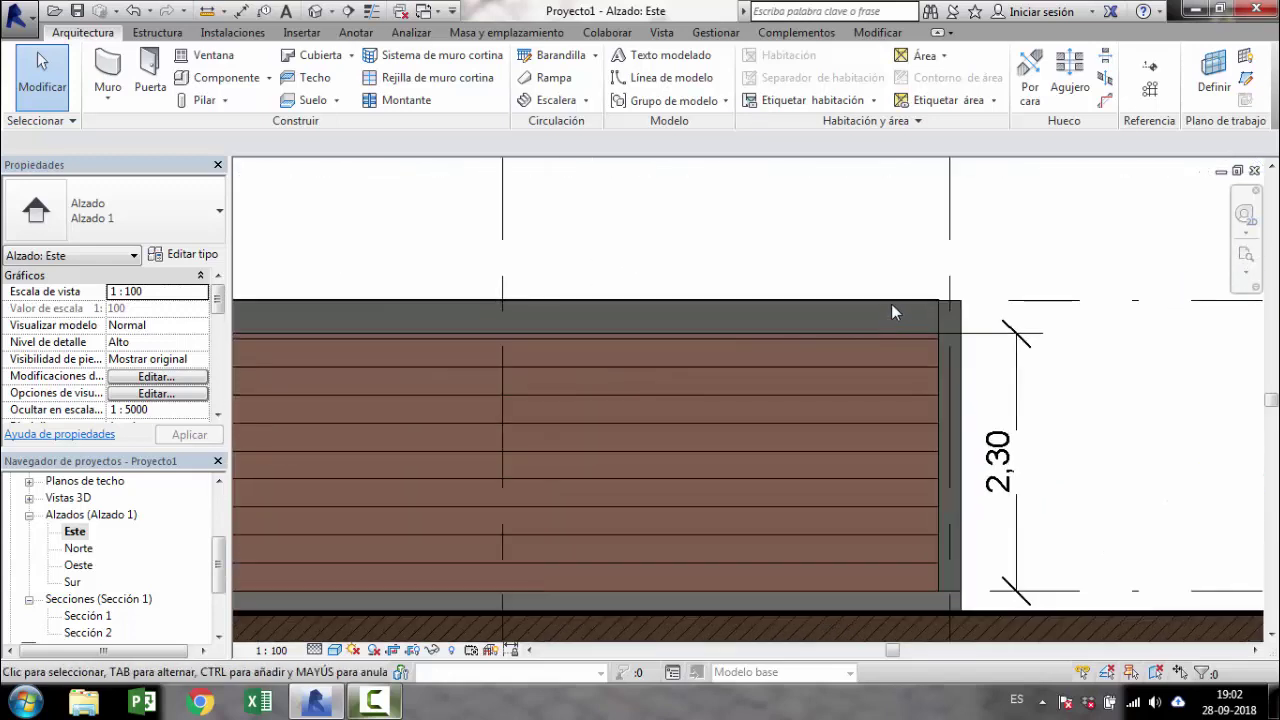
{"action": "scroll", "coordinate": [891, 304], "scroll_direction": "up", "scroll_amount": 1}
{"action": "left_click", "coordinate": [332, 651]}
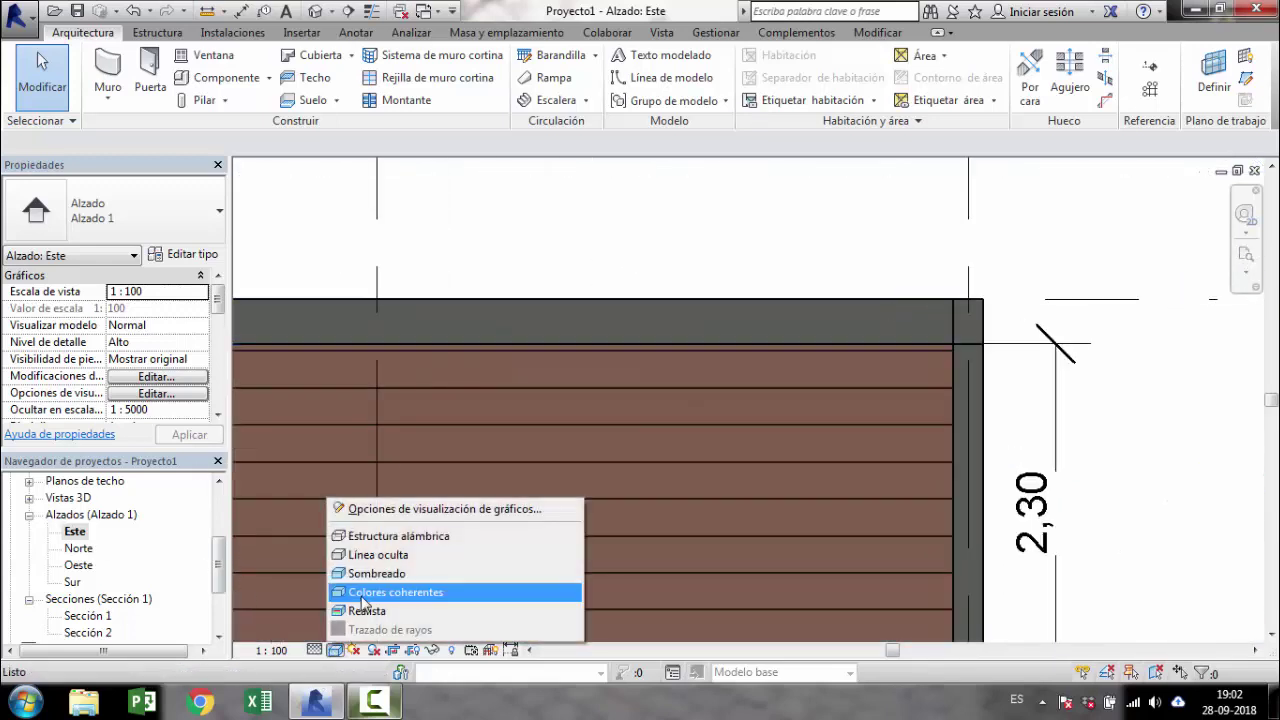
{"action": "left_click", "coordinate": [358, 533]}
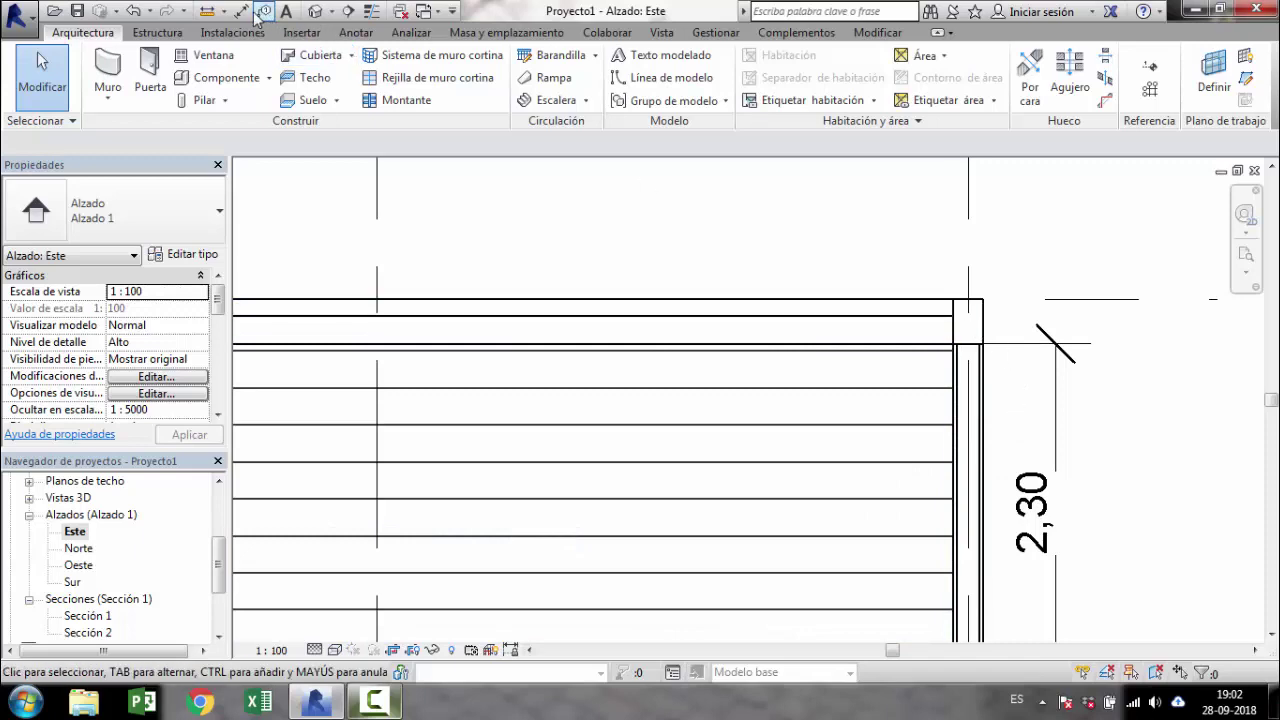
Step: Start an aligned dimension with DI at the first-floor level line, then cancel it
{"action": "key", "text": "d"}
{"action": "key", "text": "i"}
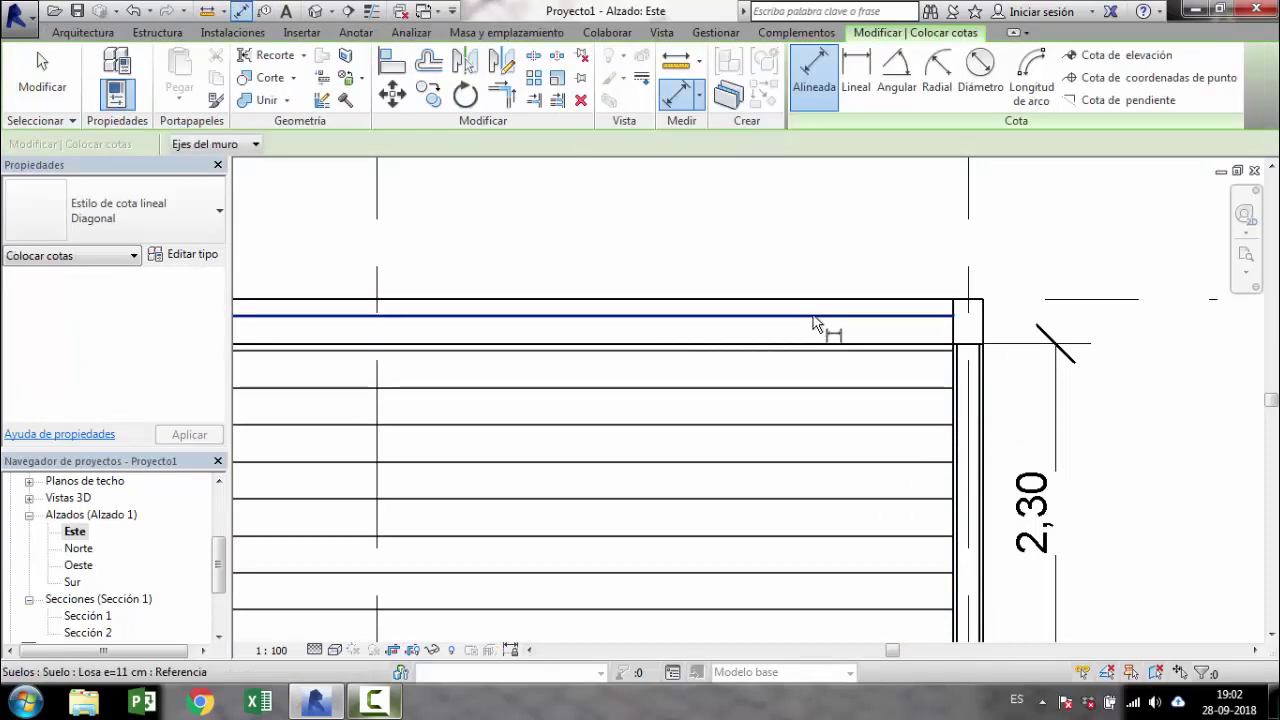
{"action": "middle_click_drag", "start_coordinate": [874, 628], "coordinate": [928, 436]}
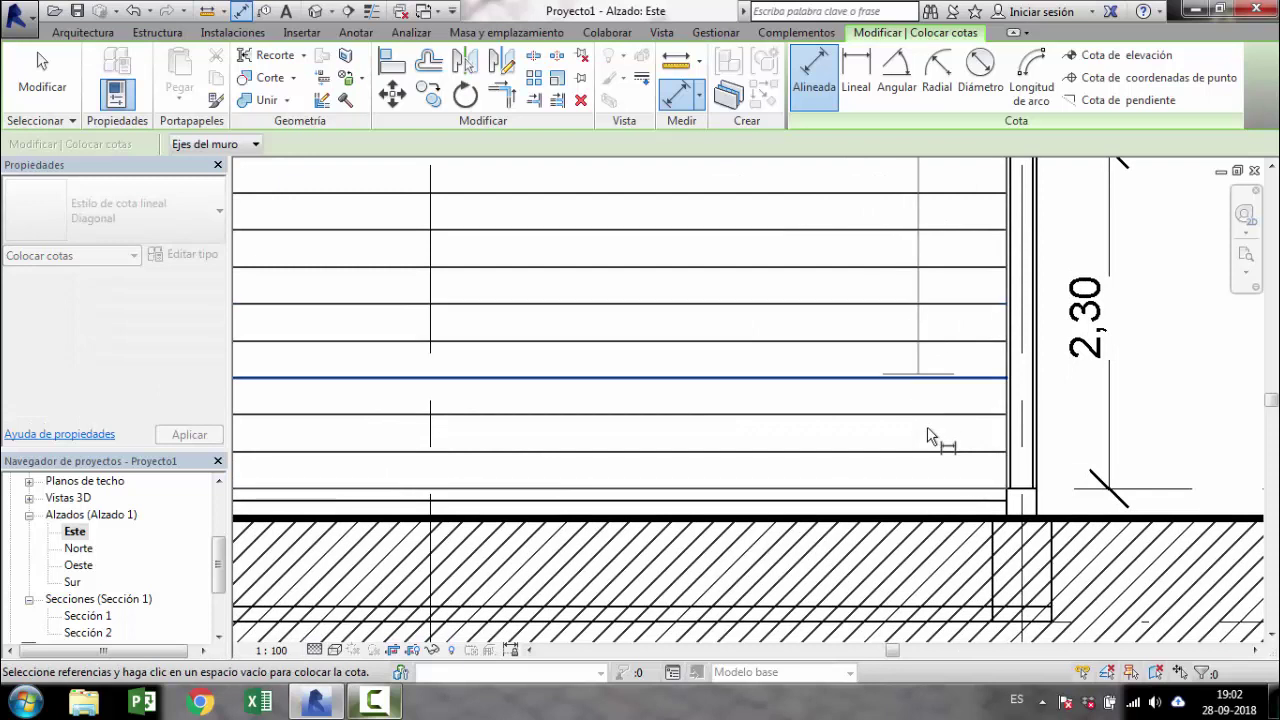
{"action": "left_click", "coordinate": [950, 491]}
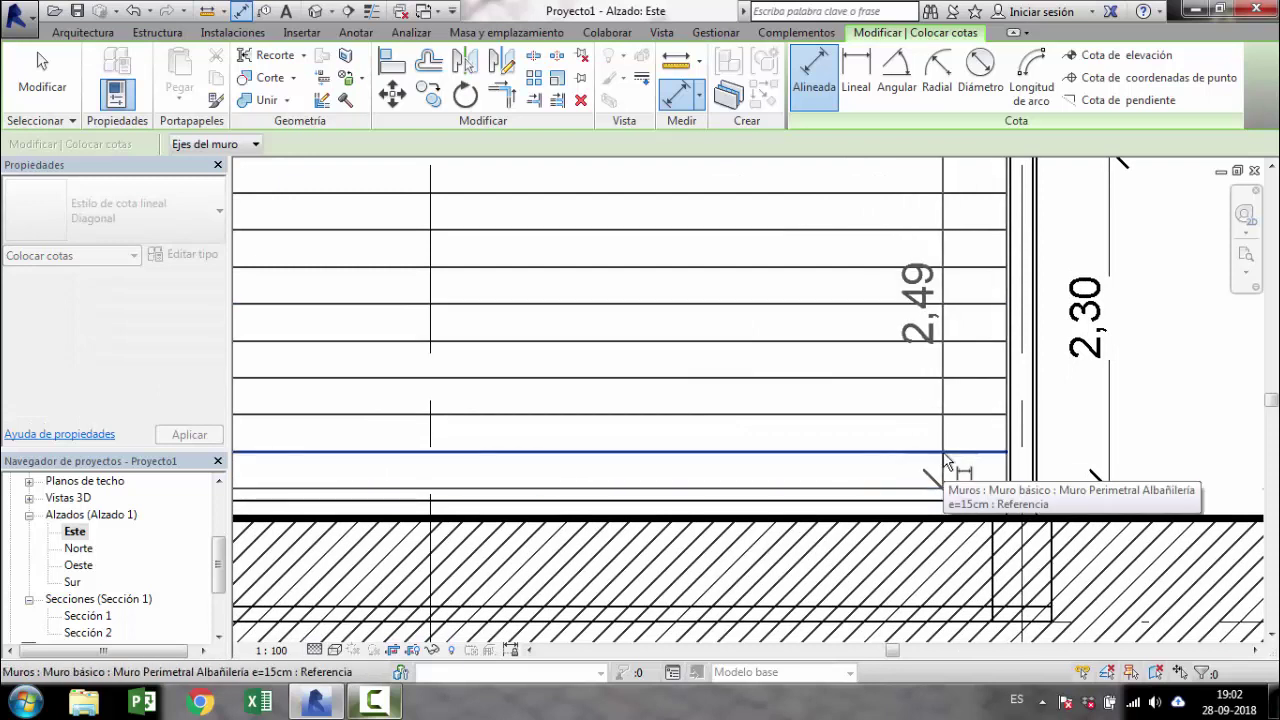
{"action": "key", "text": "Escape"}
{"action": "scroll", "coordinate": [948, 462], "scroll_direction": "down", "scroll_amount": 1}
{"action": "scroll", "coordinate": [945, 460], "scroll_direction": "down", "scroll_amount": 1}
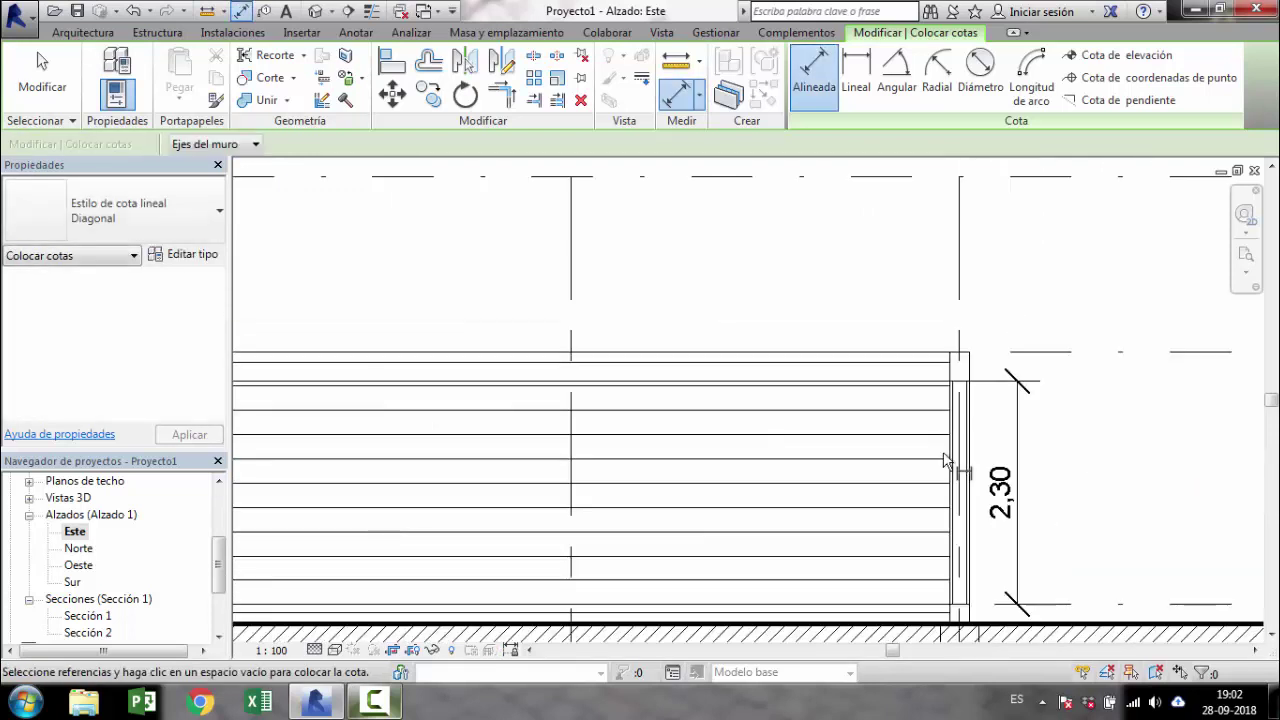
{"action": "scroll", "coordinate": [943, 371], "scroll_direction": "down", "scroll_amount": 1}
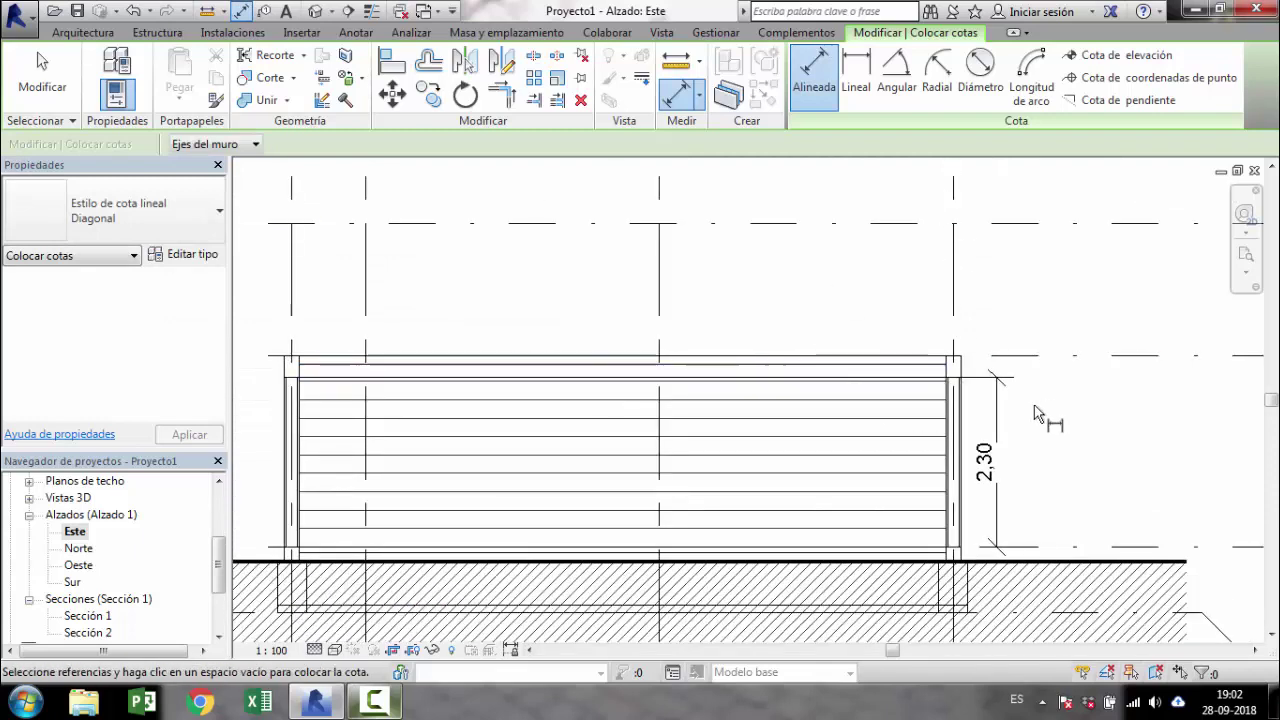
{"action": "key", "text": "Escape"}
{"action": "key", "text": "Escape"}
Step: Select and remove the 2,30 wall-height dimension, then zoom out
{"action": "scroll", "coordinate": [900, 412], "scroll_direction": "up", "scroll_amount": 1}
{"action": "scroll", "coordinate": [950, 408], "scroll_direction": "up", "scroll_amount": 1}
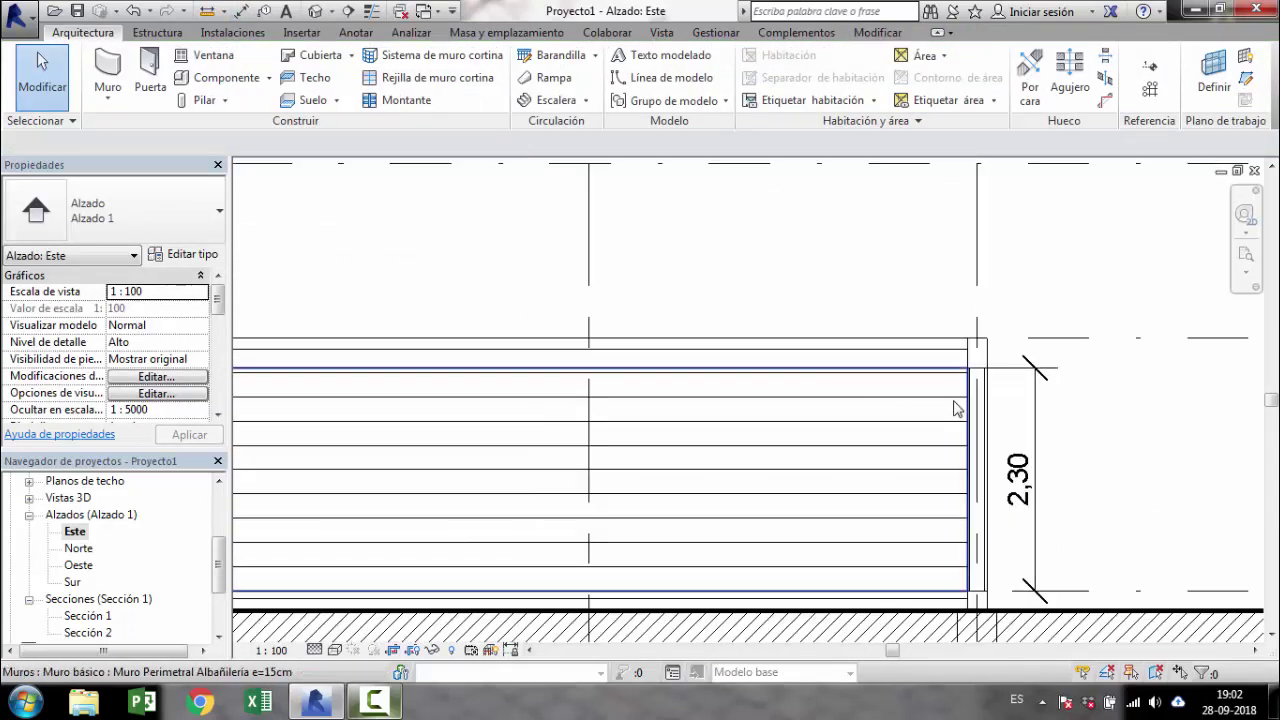
{"action": "scroll", "coordinate": [952, 380], "scroll_direction": "up", "scroll_amount": 1}
{"action": "scroll", "coordinate": [1010, 362], "scroll_direction": "up", "scroll_amount": 1}
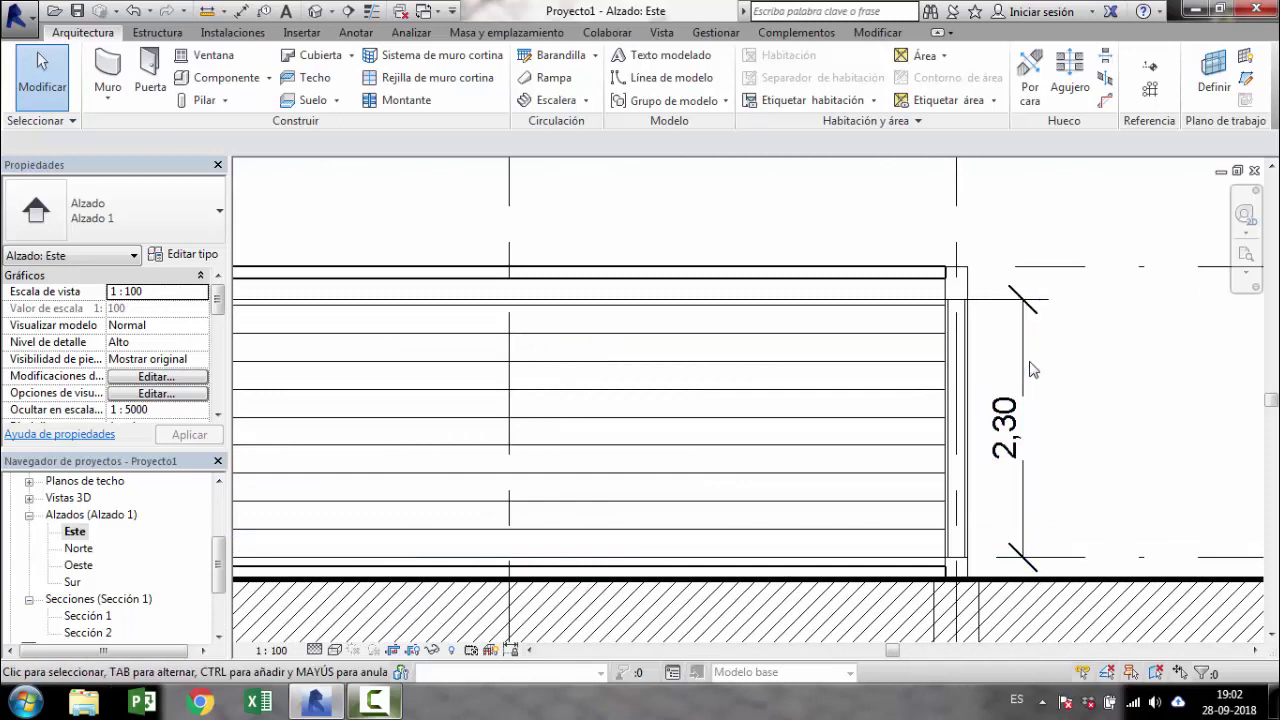
{"action": "left_click", "coordinate": [1021, 357]}
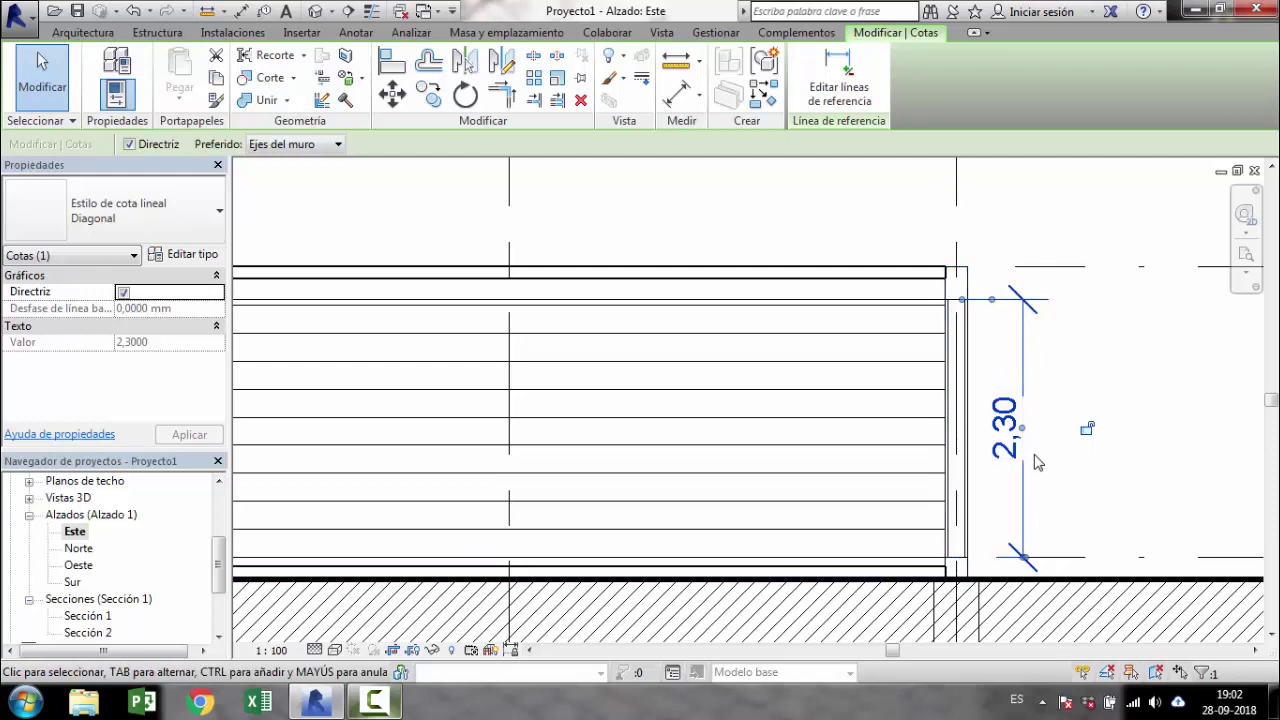
{"action": "key", "text": "Escape"}
{"action": "scroll", "coordinate": [1036, 462], "scroll_direction": "down", "scroll_amount": 2}
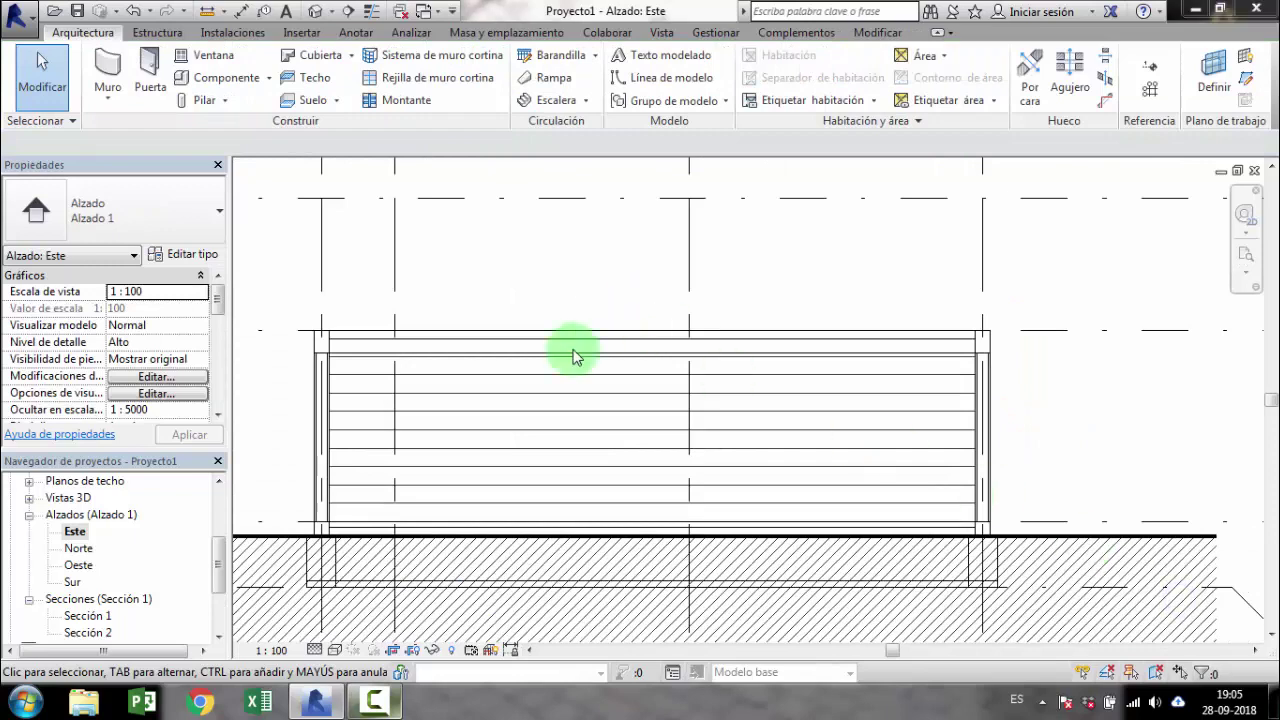
Step: Change level 03-Tercer Piso's elevation from 4,60 to 5,10
{"action": "middle_click_drag", "start_coordinate": [509, 351], "coordinate": [526, 357]}
{"action": "scroll", "coordinate": [528, 323], "scroll_direction": "down", "scroll_amount": 2}
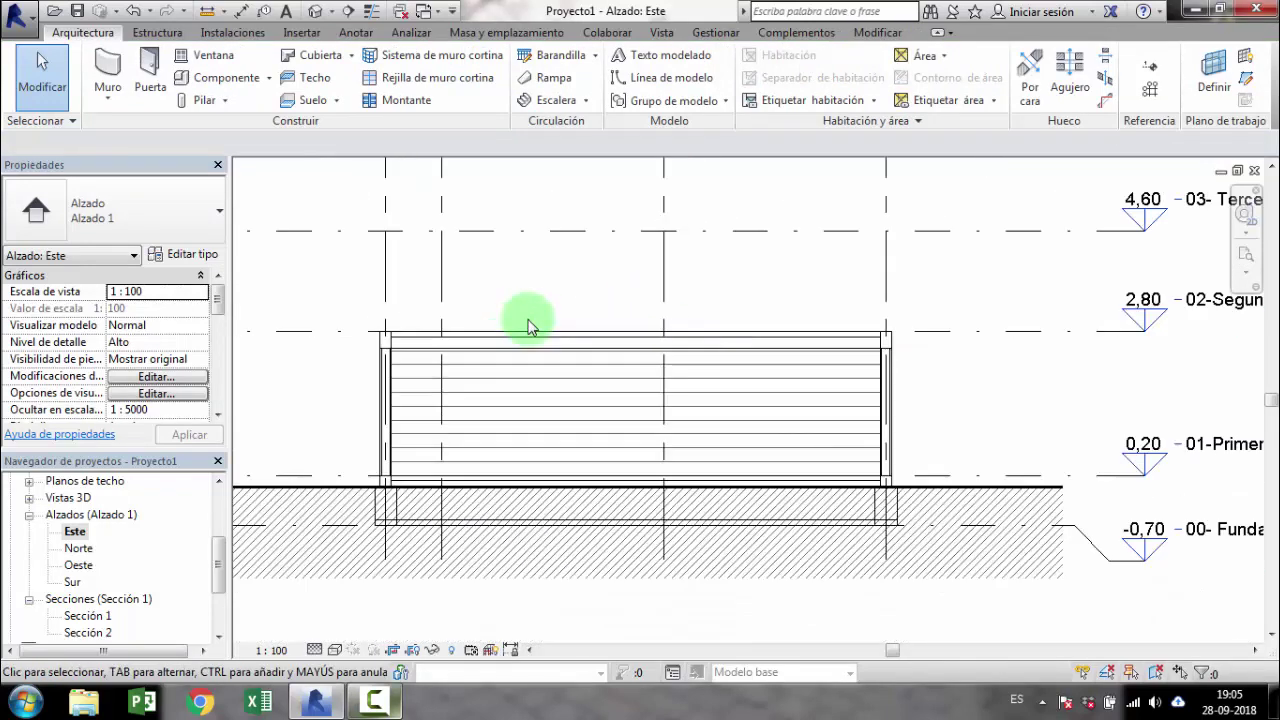
{"action": "scroll", "coordinate": [528, 323], "scroll_direction": "down", "scroll_amount": 1}
{"action": "scroll", "coordinate": [530, 320], "scroll_direction": "down", "scroll_amount": 1}
{"action": "scroll", "coordinate": [538, 315], "scroll_direction": "up", "scroll_amount": 1}
{"action": "scroll", "coordinate": [620, 371], "scroll_direction": "down", "scroll_amount": 1}
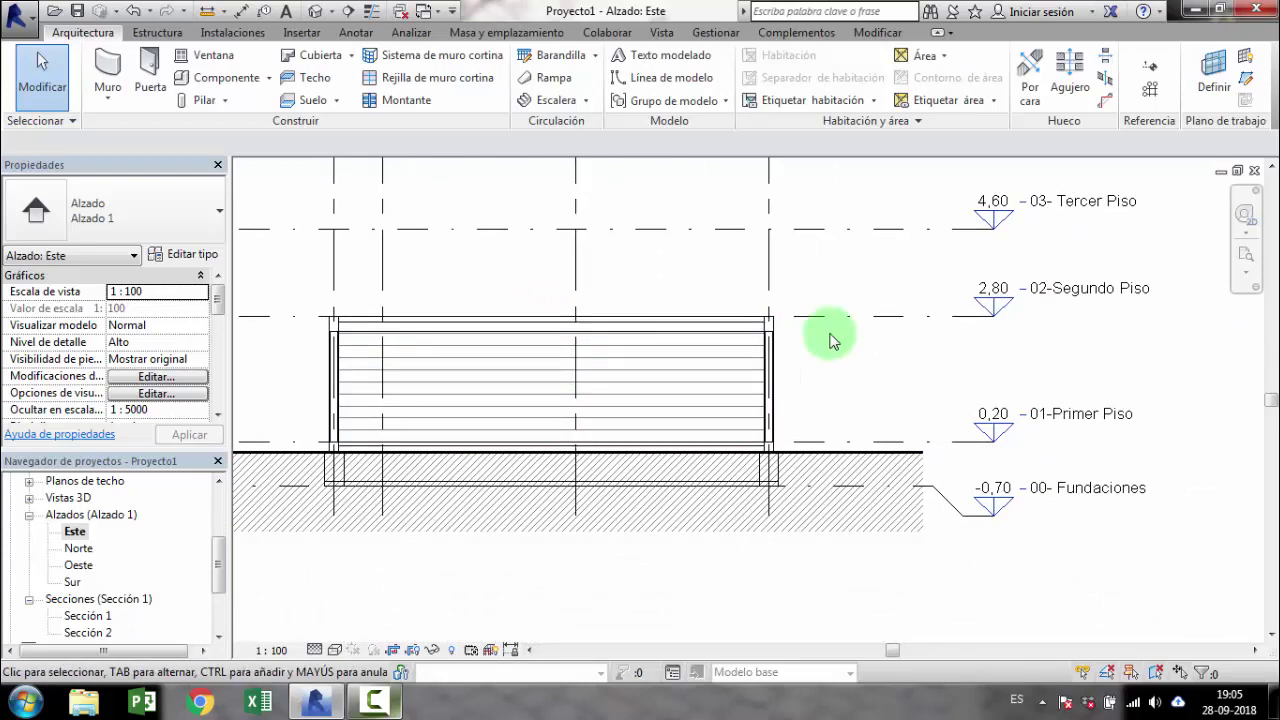
{"action": "middle_click_drag", "start_coordinate": [882, 340], "coordinate": [801, 434]}
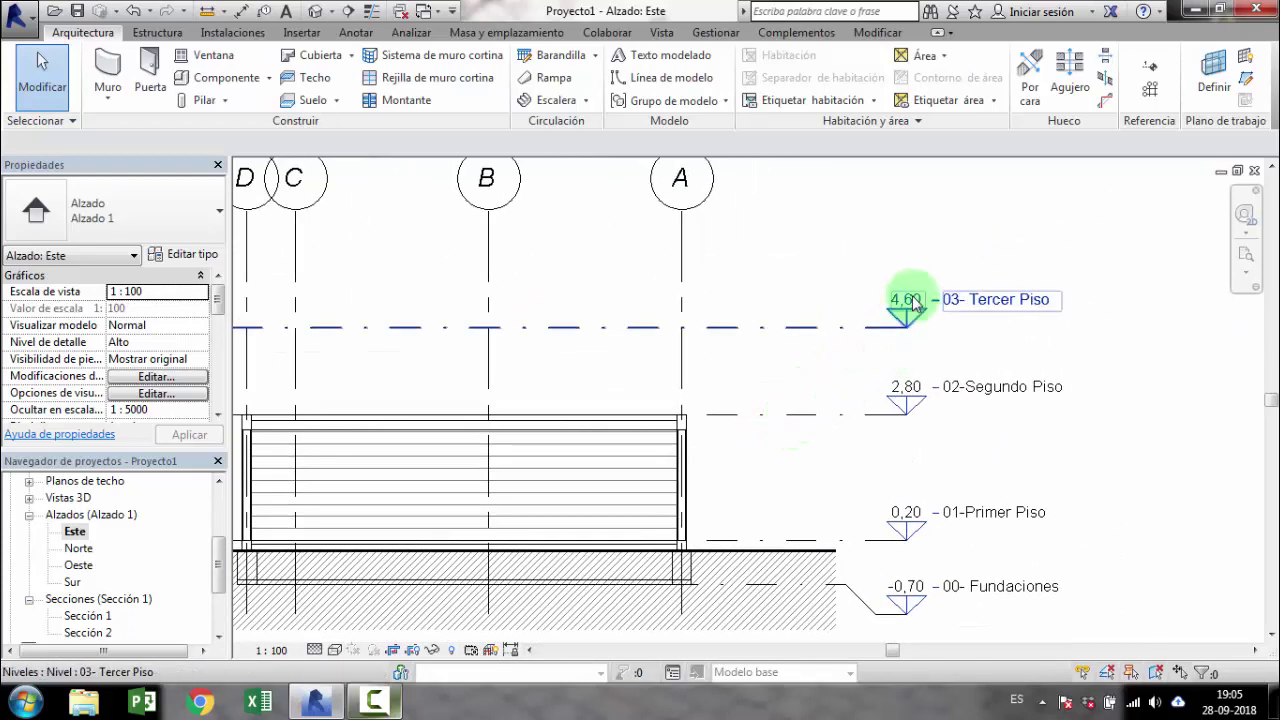
{"action": "left_click", "coordinate": [914, 303]}
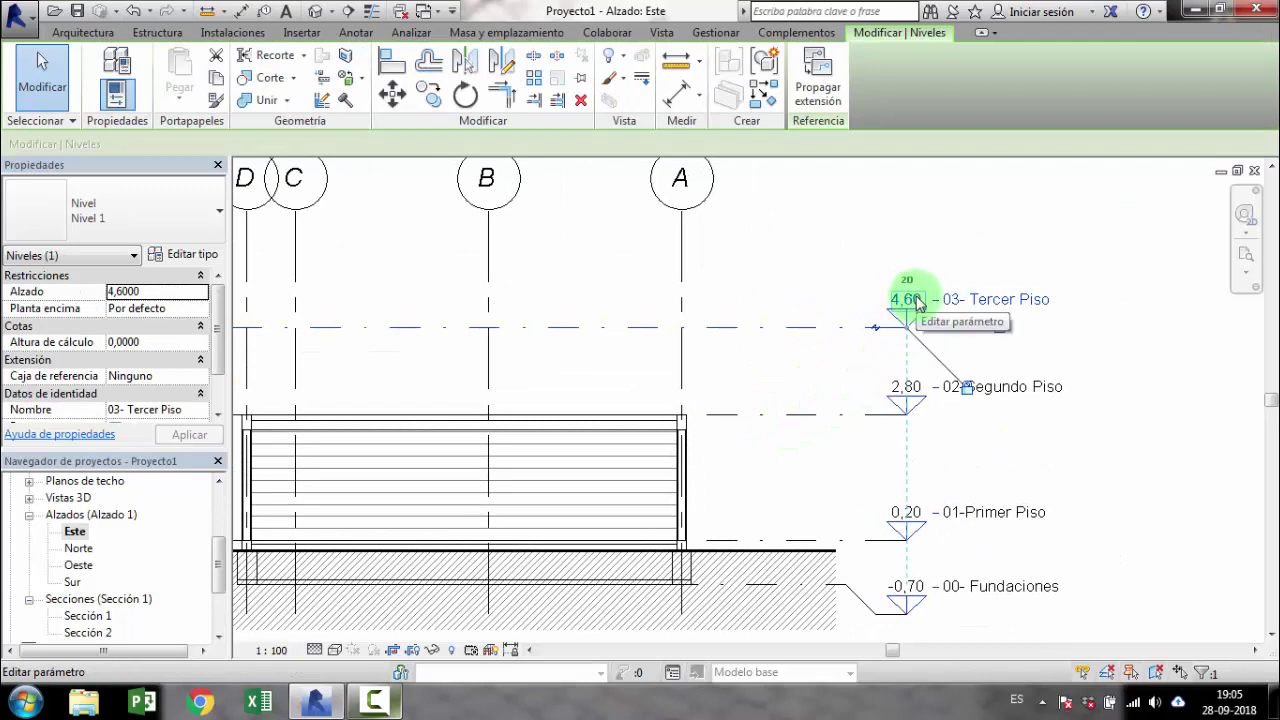
{"action": "left_click", "coordinate": [916, 300]}
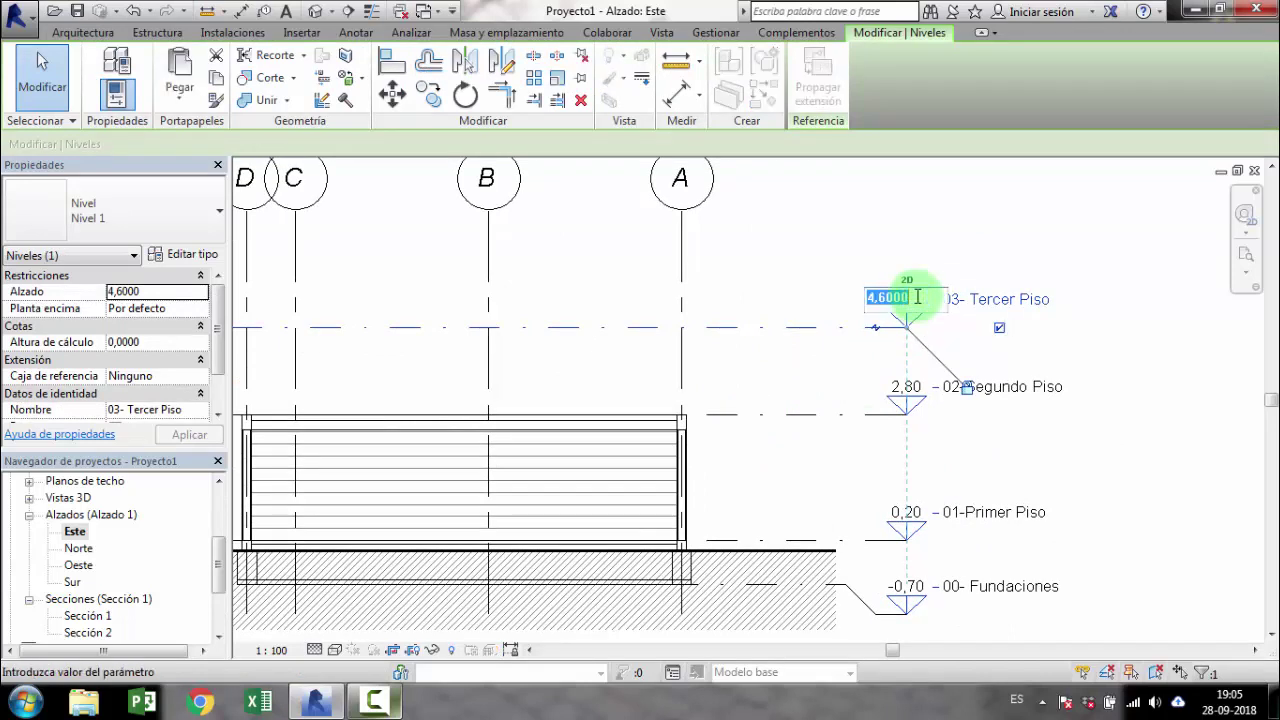
{"action": "type", "text": "5,1"}
{"action": "key", "text": "Return"}
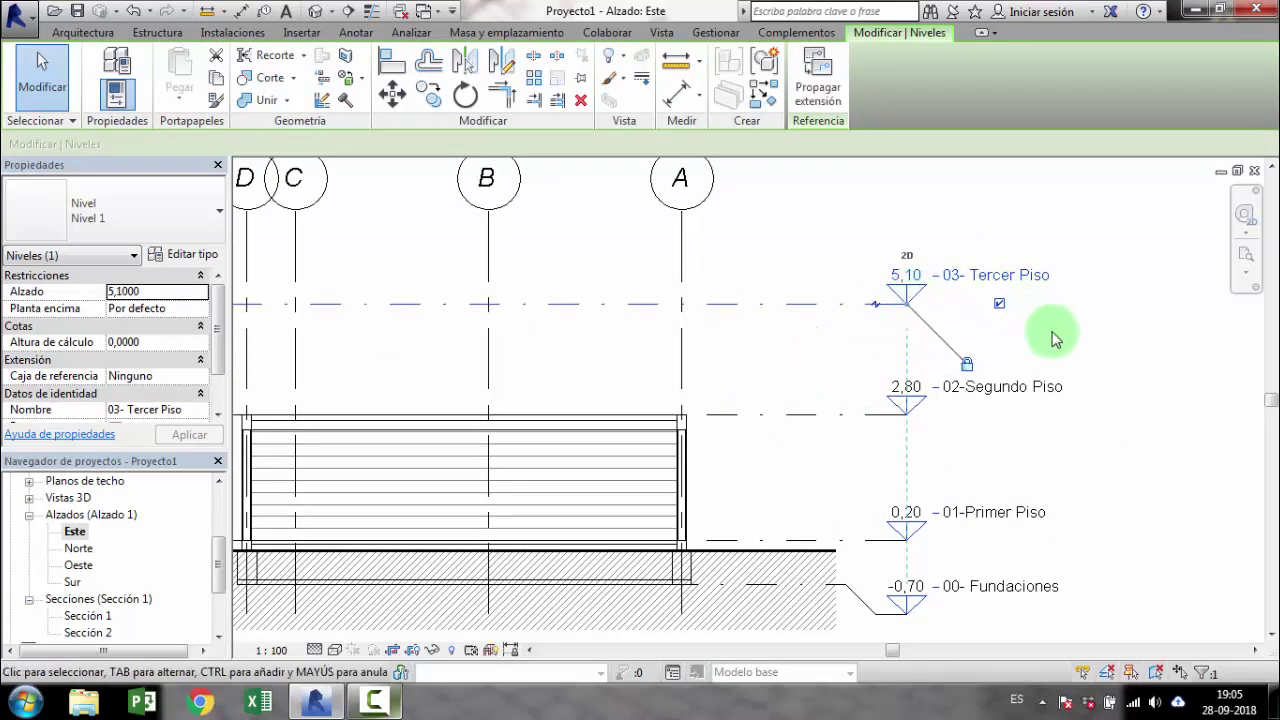
{"action": "left_click", "coordinate": [1105, 345]}
Step: Rename the third-floor level to '03- Techumbre', renaming its matching views too
{"action": "scroll", "coordinate": [1050, 366], "scroll_direction": "down", "scroll_amount": 3}
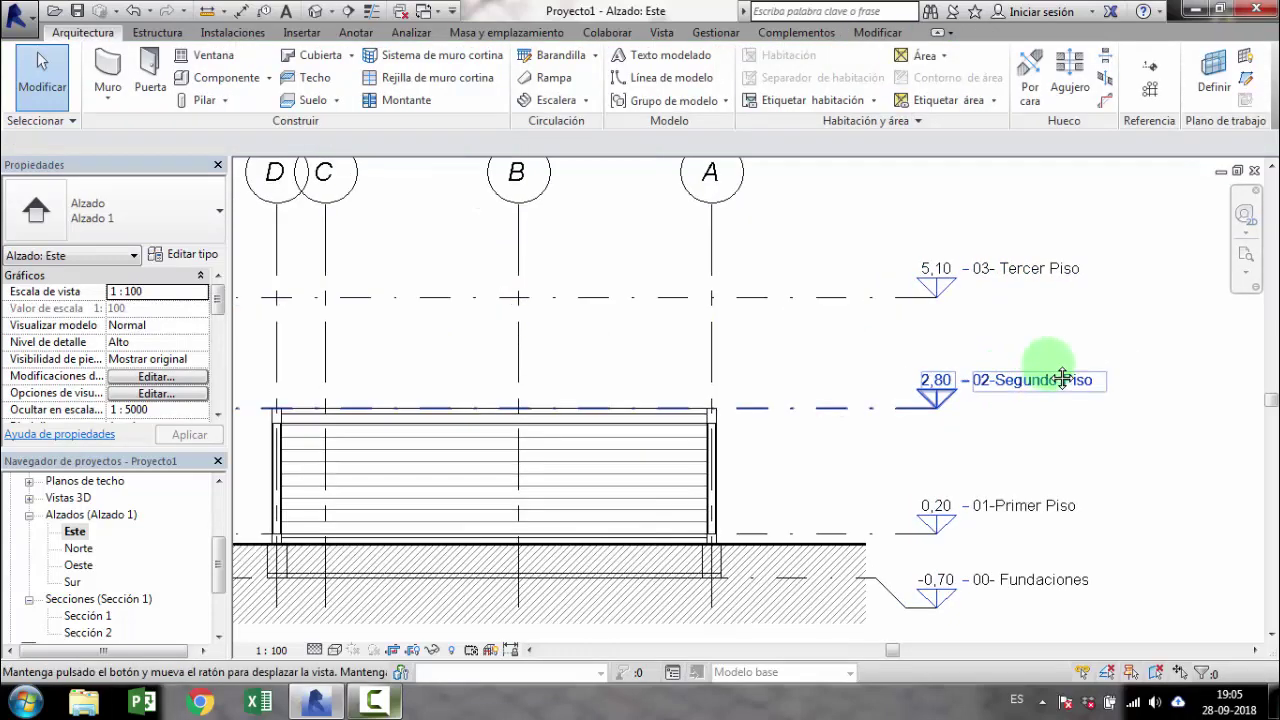
{"action": "scroll", "coordinate": [863, 455], "scroll_direction": "down", "scroll_amount": 2}
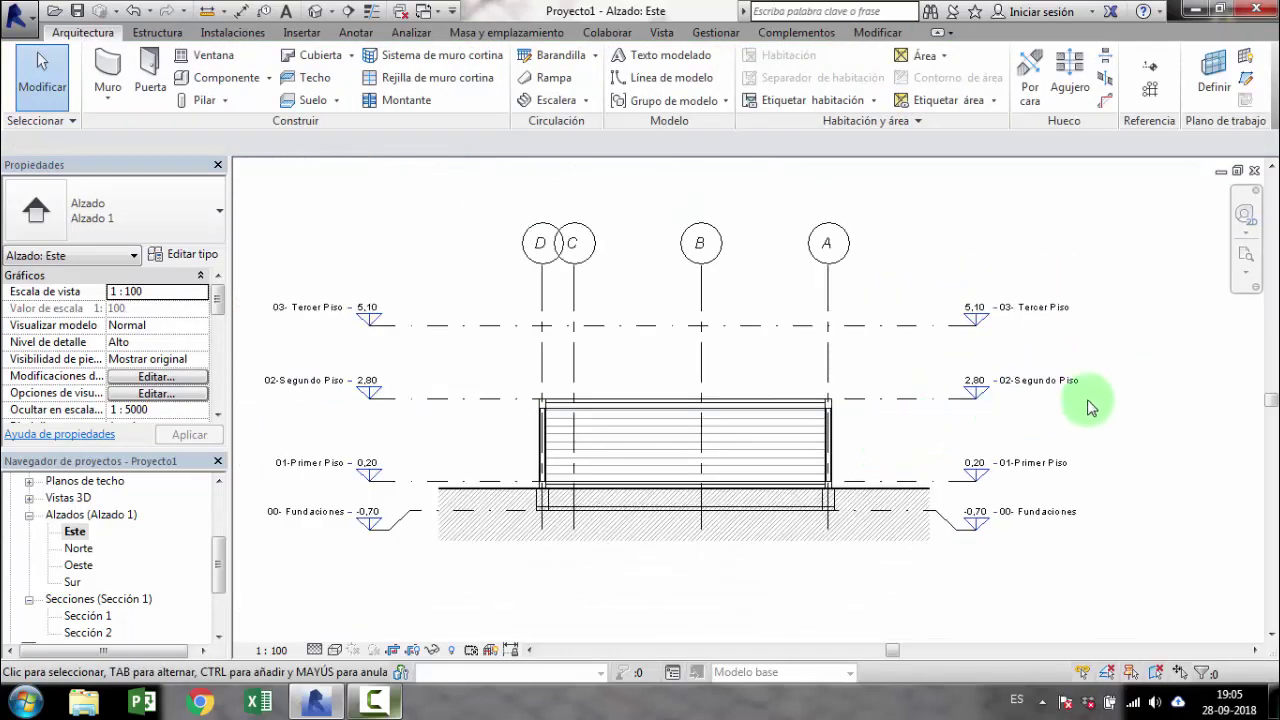
{"action": "scroll", "coordinate": [1090, 400], "scroll_direction": "up", "scroll_amount": 1}
{"action": "scroll", "coordinate": [1012, 312], "scroll_direction": "up", "scroll_amount": 1}
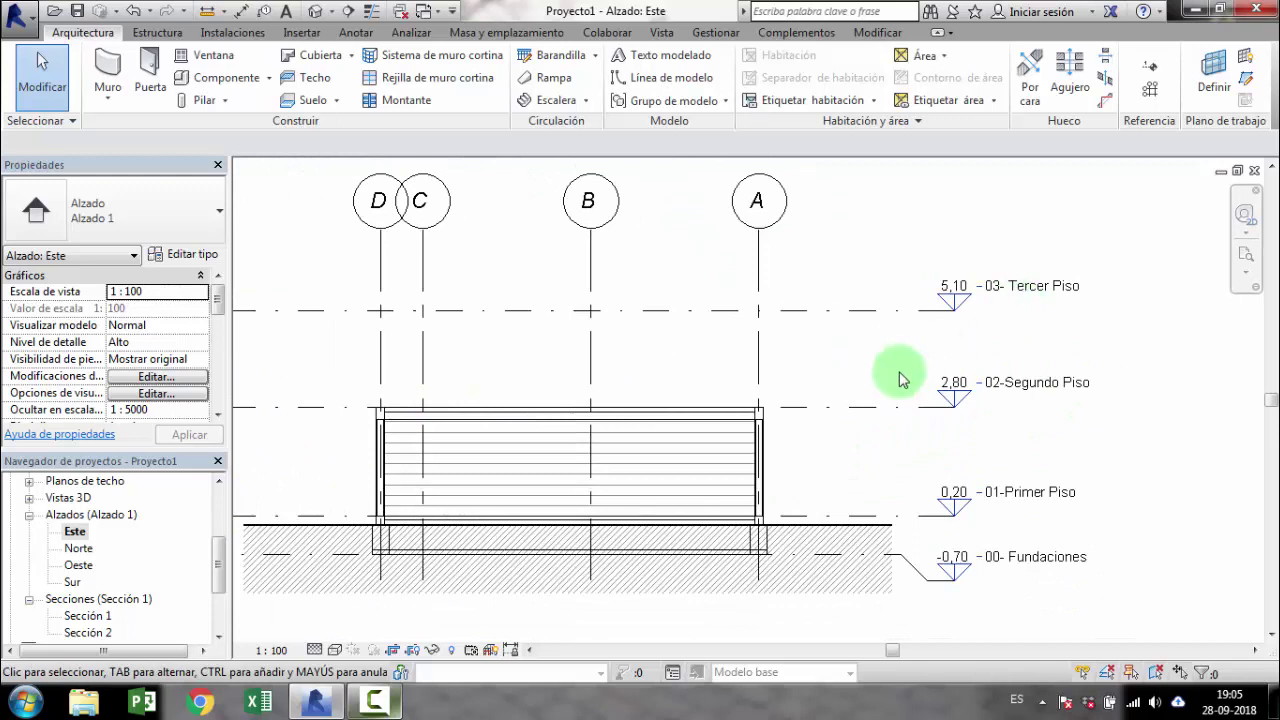
{"action": "left_click", "coordinate": [1032, 290]}
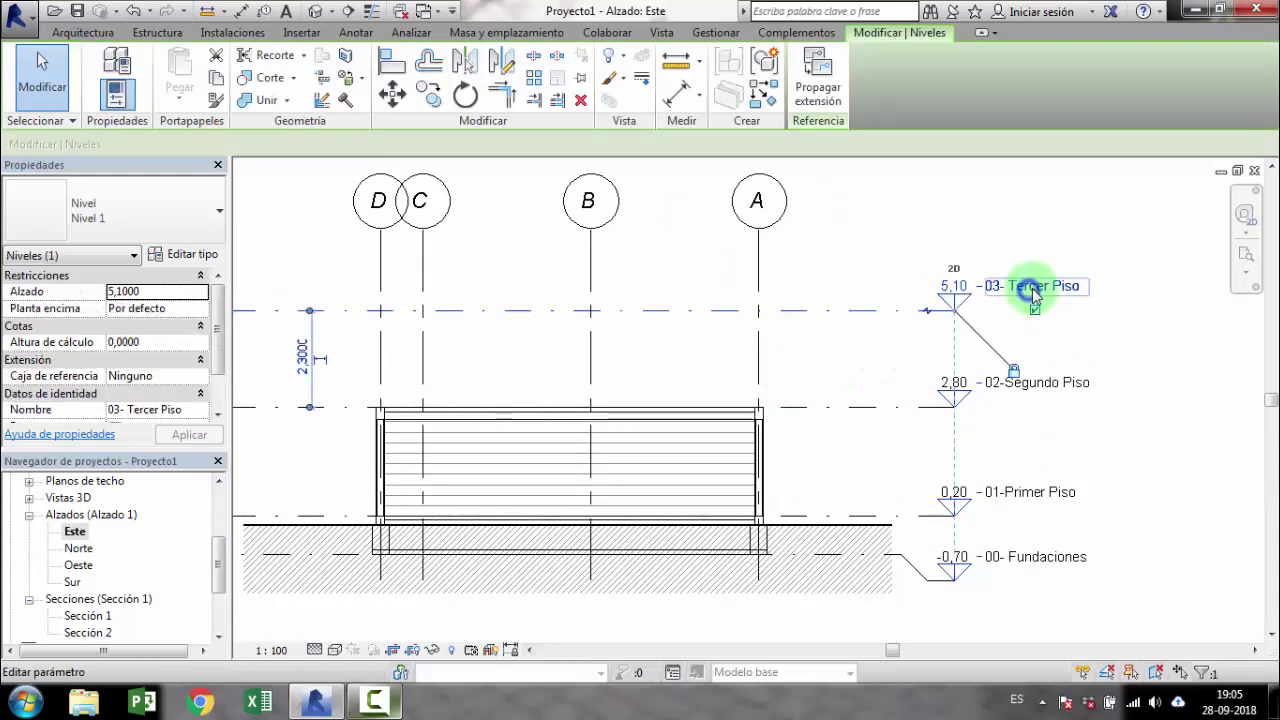
{"action": "left_click", "coordinate": [1036, 286]}
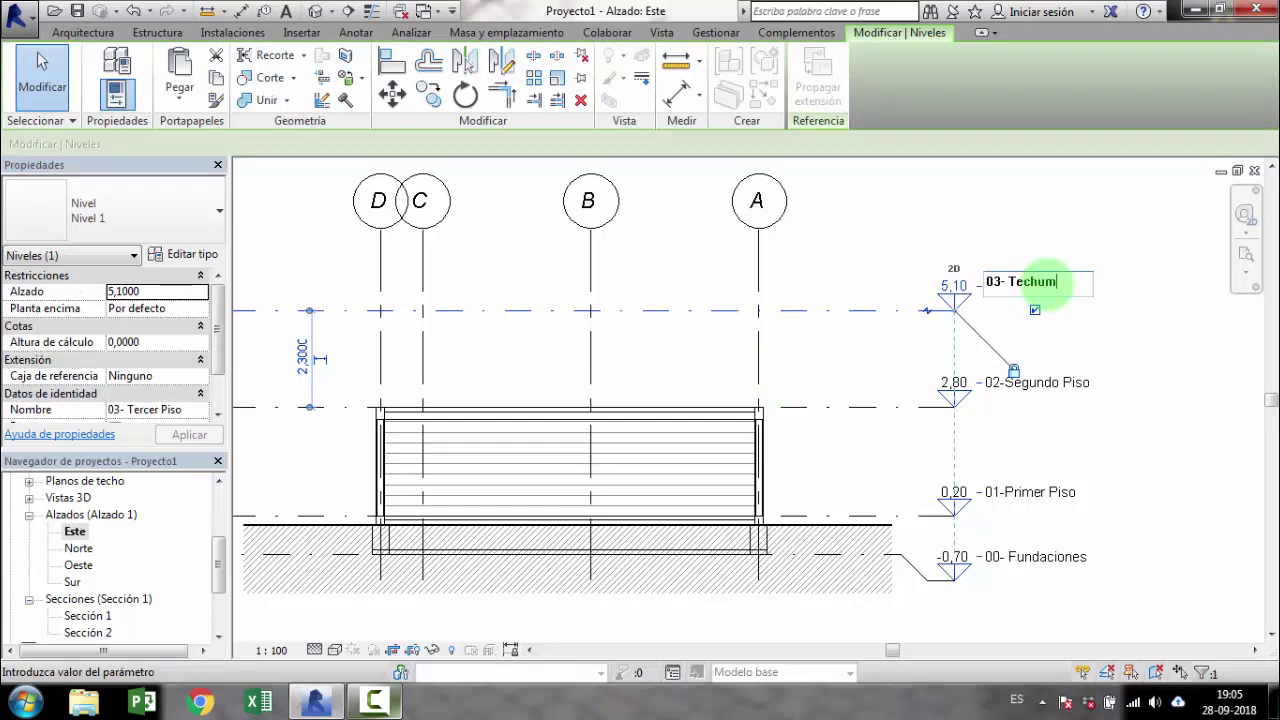
{"action": "key", "text": "Return"}
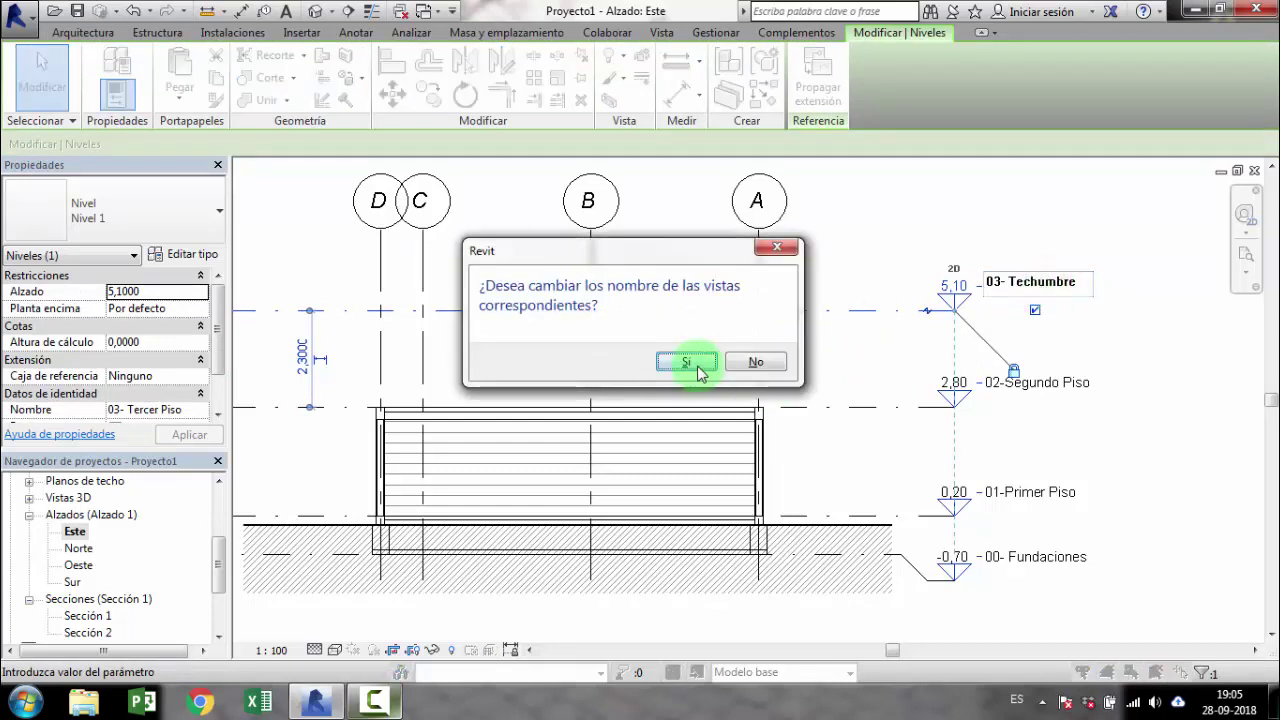
{"action": "left_click", "coordinate": [692, 365]}
{"action": "left_click", "coordinate": [1165, 365]}
Step: Switch the view scale to 1:50 and back to 1:100, then close the East elevation
{"action": "middle_click_drag", "start_coordinate": [723, 334], "coordinate": [635, 346]}
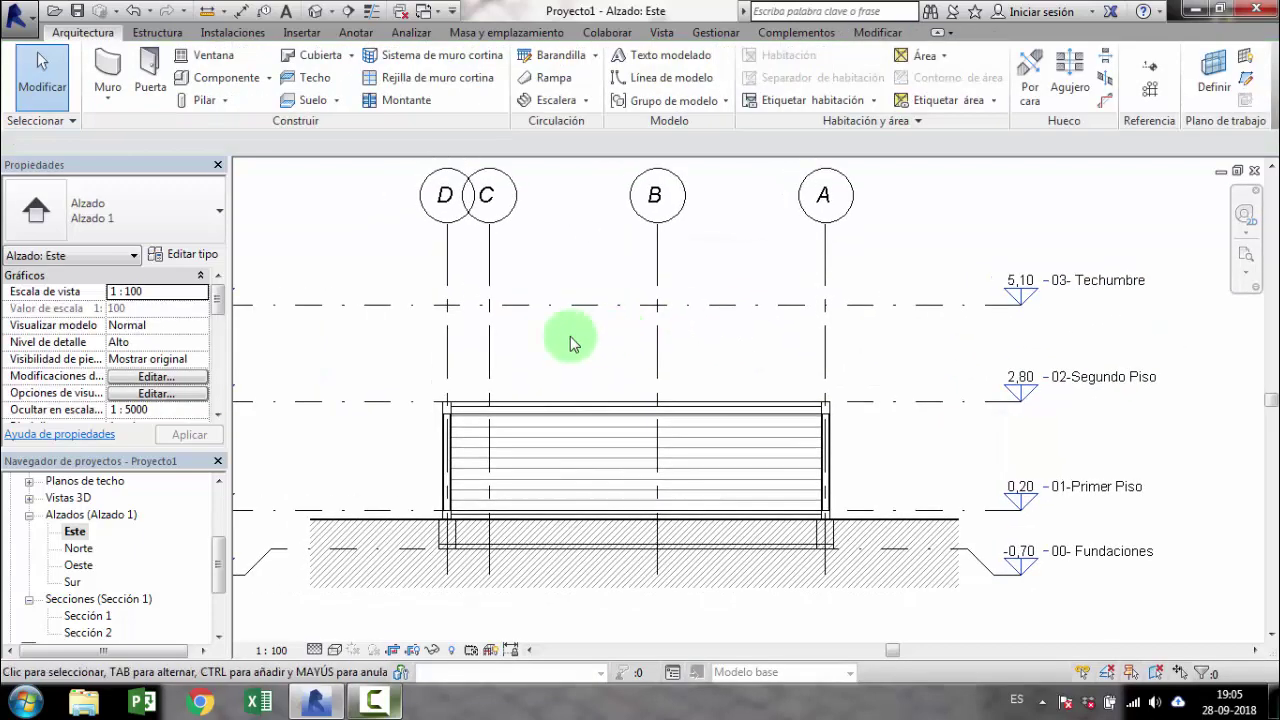
{"action": "left_click", "coordinate": [291, 652]}
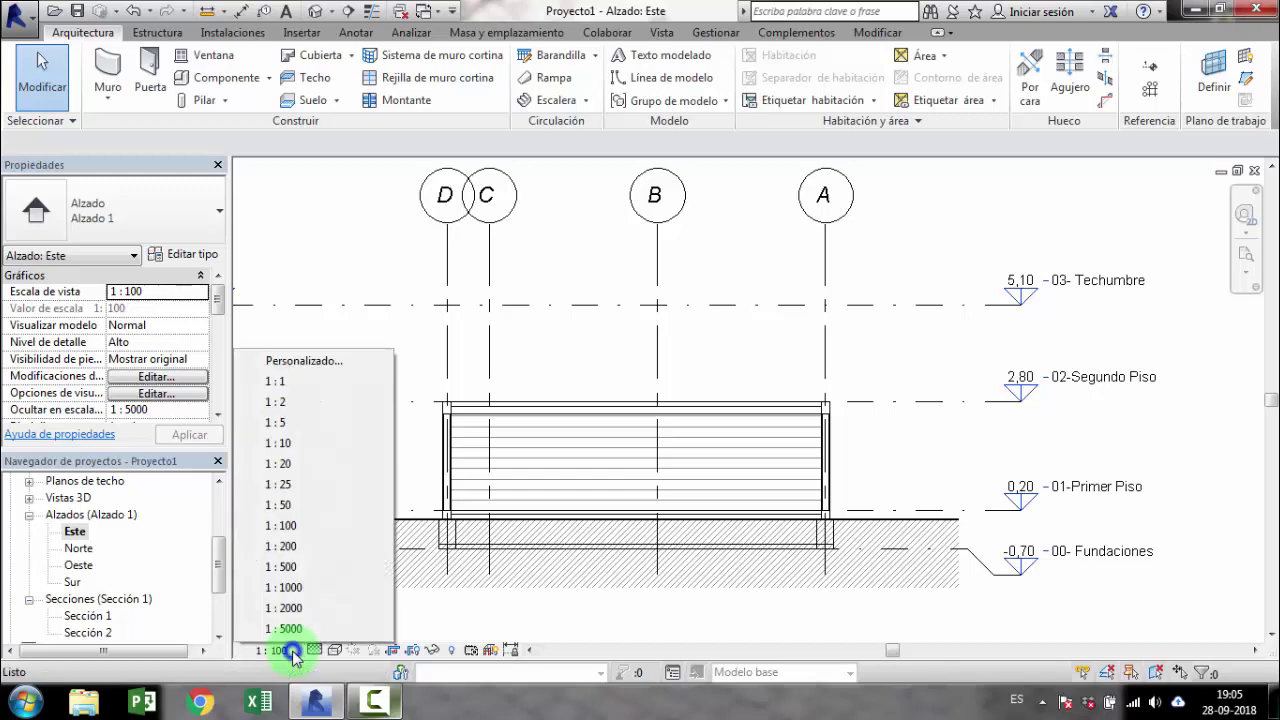
{"action": "left_click", "coordinate": [324, 504]}
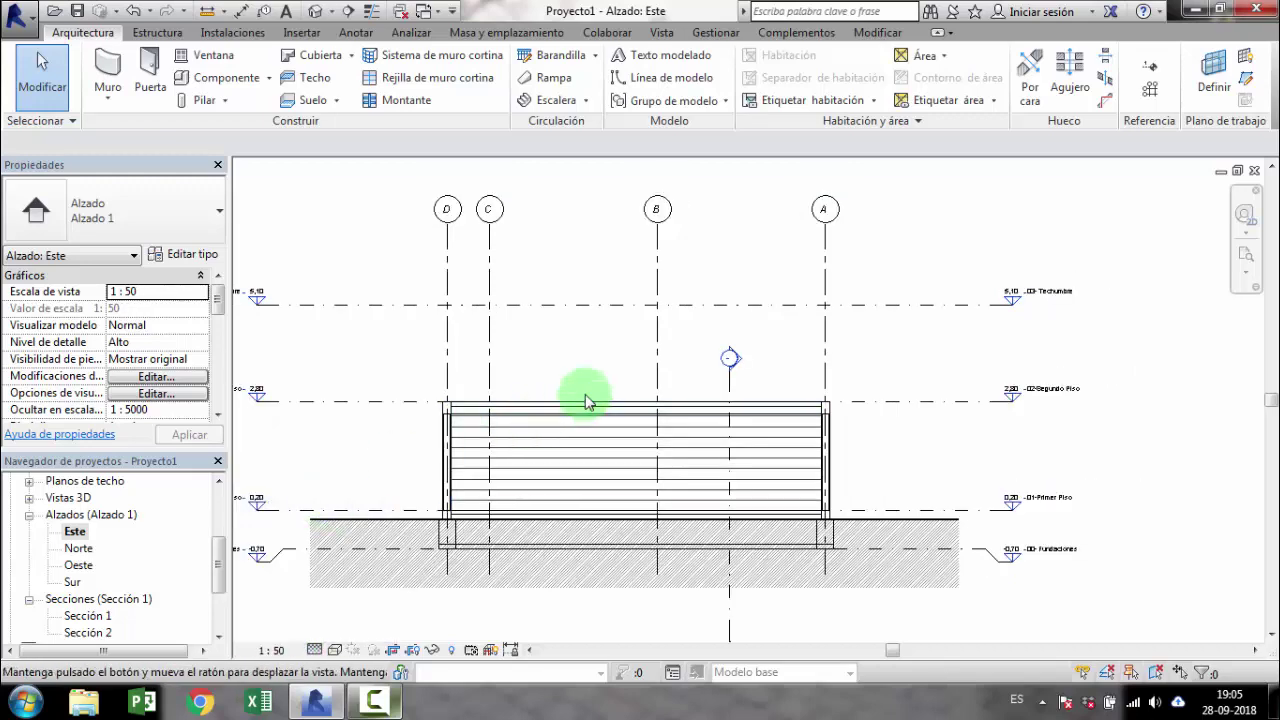
{"action": "scroll", "coordinate": [743, 406], "scroll_direction": "up", "scroll_amount": 2}
{"action": "middle_click_drag", "start_coordinate": [729, 400], "coordinate": [386, 323]}
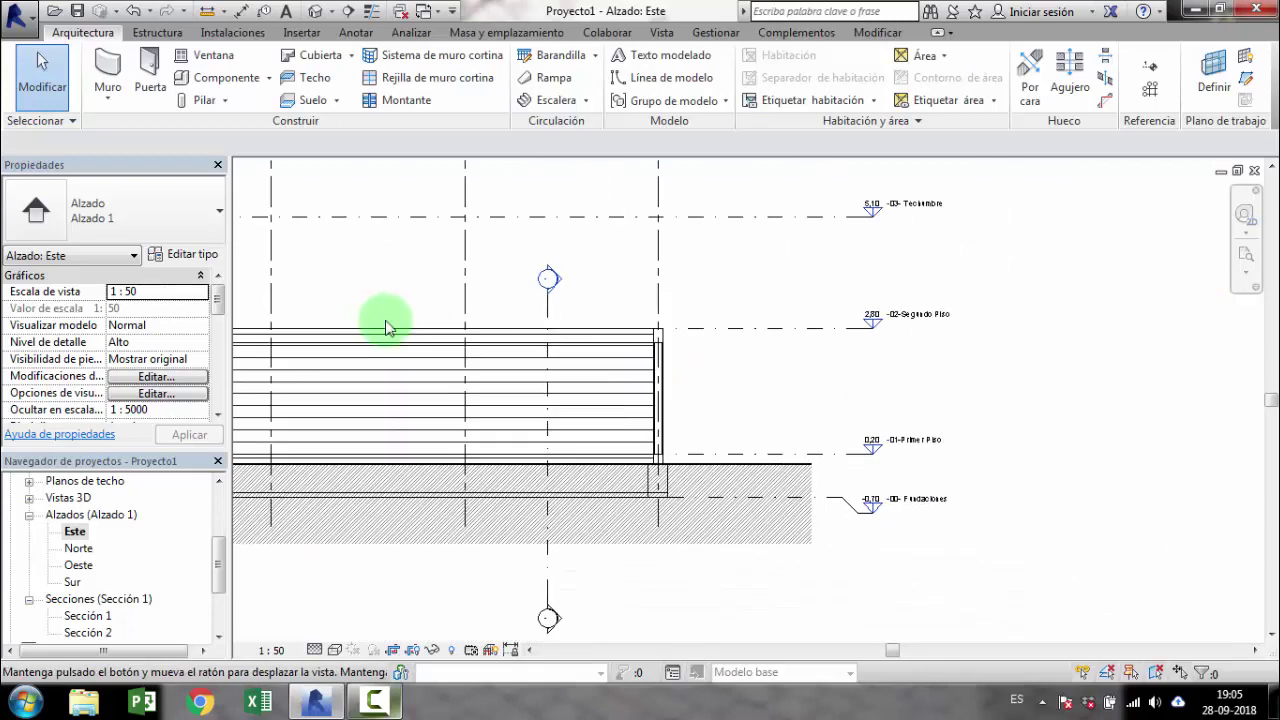
{"action": "scroll", "coordinate": [531, 423], "scroll_direction": "up", "scroll_amount": 2}
{"action": "middle_click_drag", "start_coordinate": [531, 423], "coordinate": [737, 434]}
{"action": "left_click", "coordinate": [272, 652]}
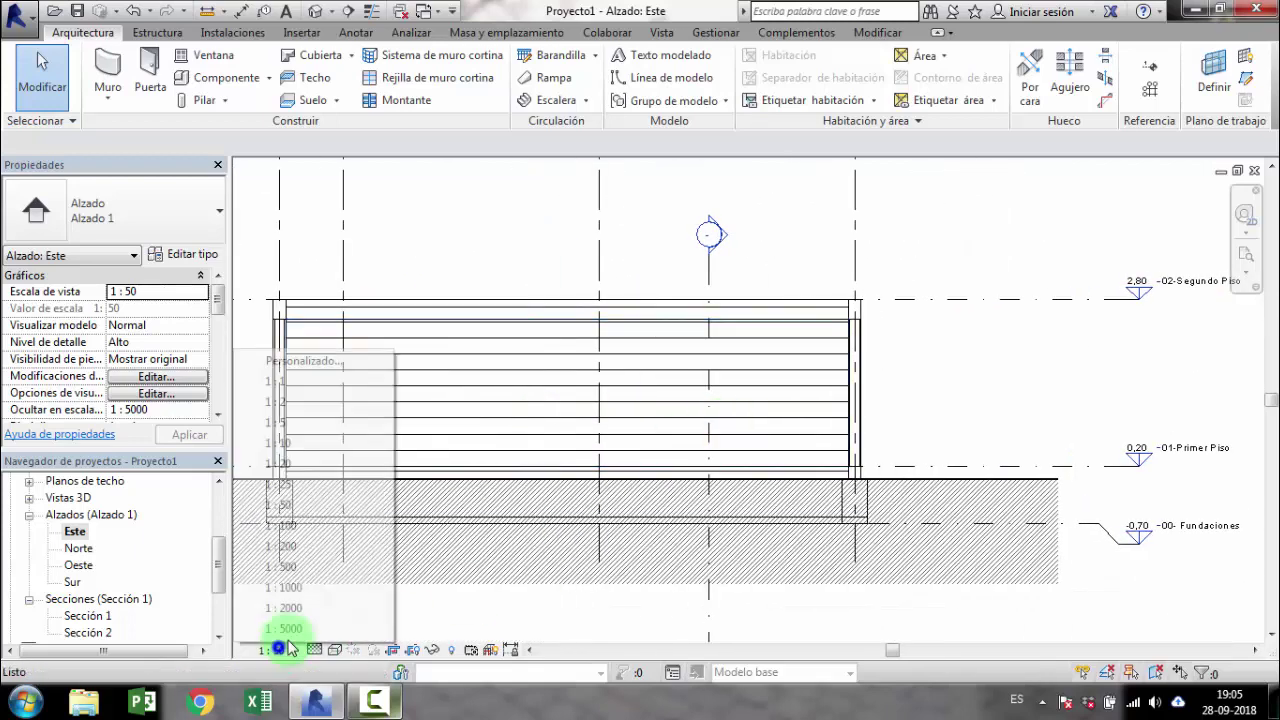
{"action": "left_click", "coordinate": [311, 524]}
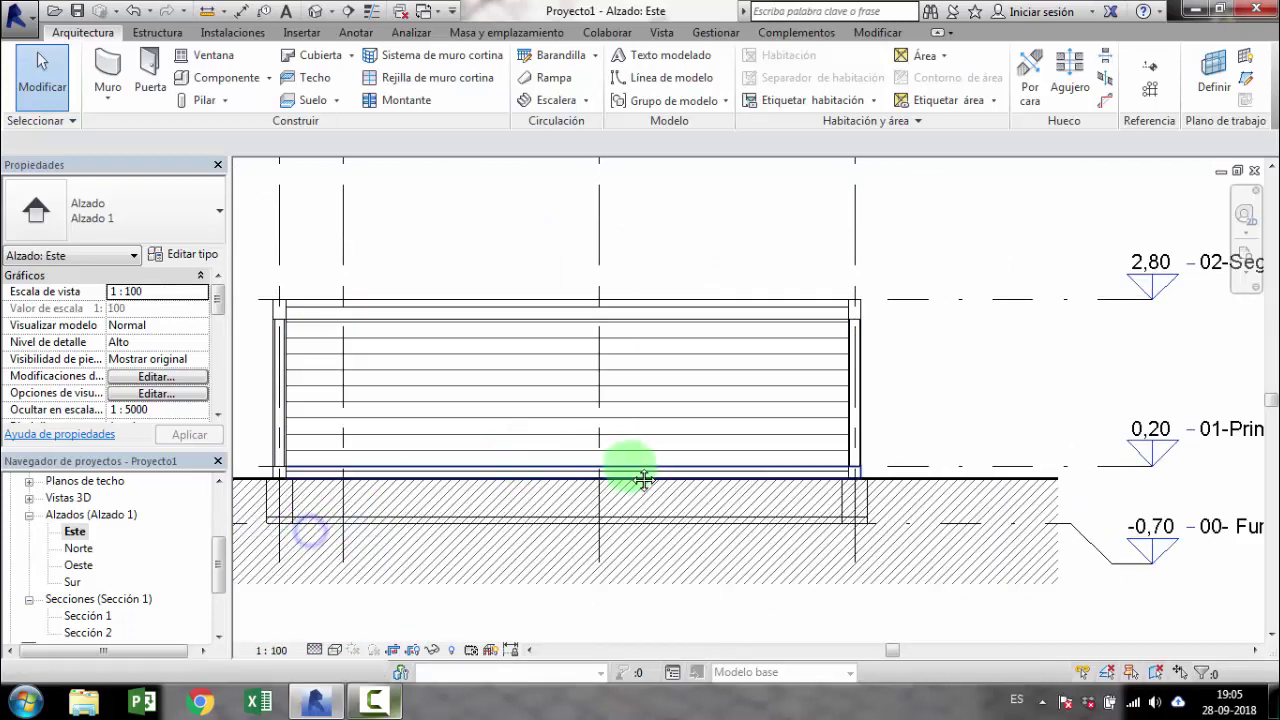
{"action": "left_click", "coordinate": [1254, 170]}
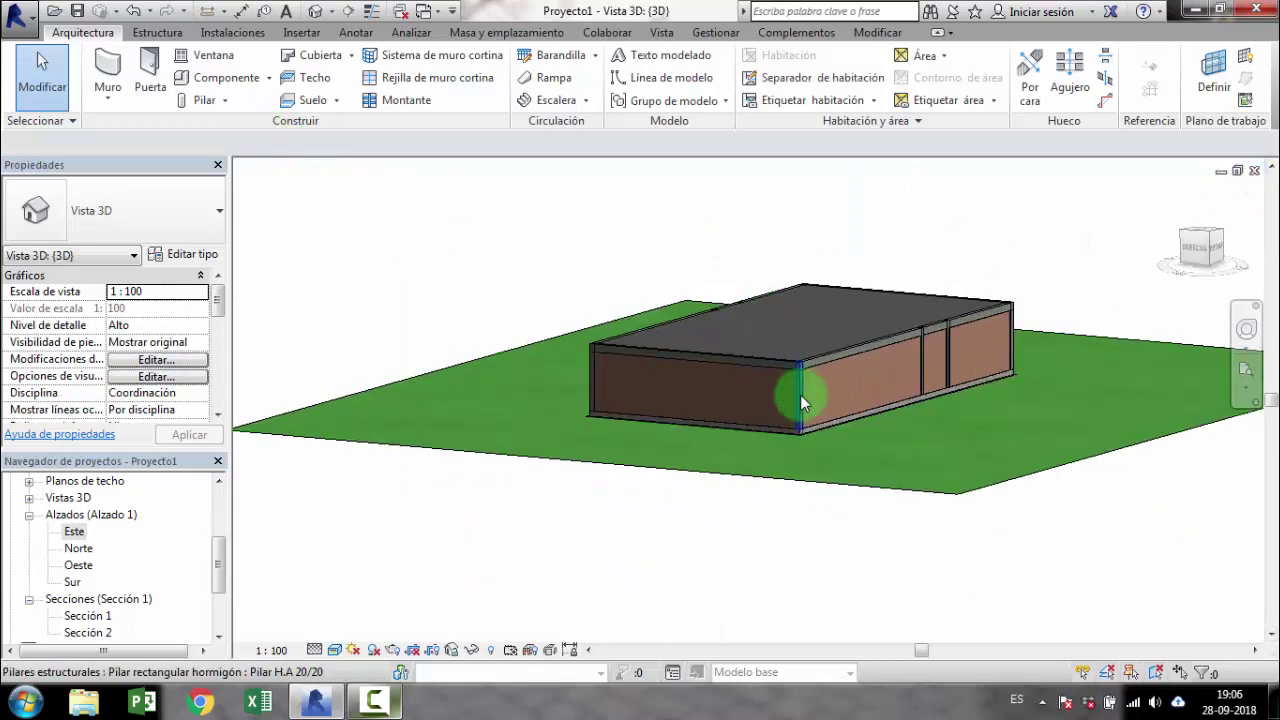
{"action": "scroll", "coordinate": [949, 391], "scroll_direction": "up", "scroll_amount": 3}
{"action": "scroll", "coordinate": [949, 391], "scroll_direction": "up", "scroll_amount": 3}
{"action": "scroll", "coordinate": [912, 473], "scroll_direction": "up", "scroll_amount": 2}
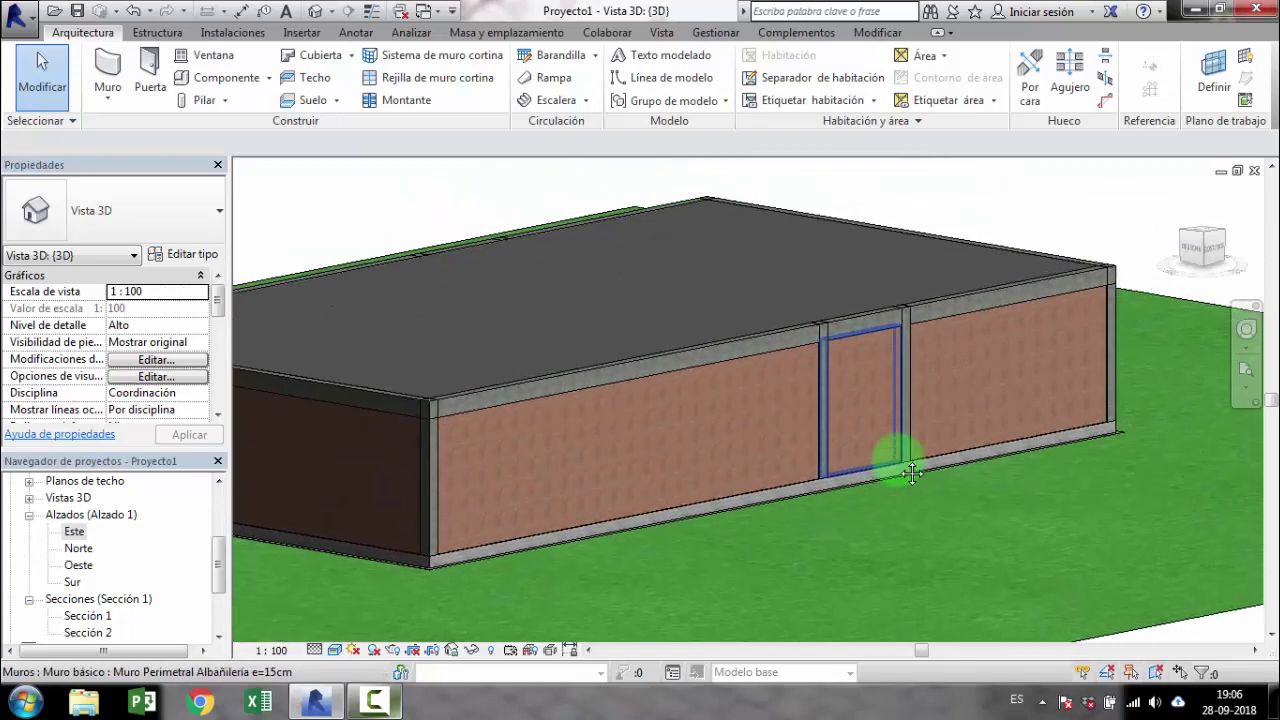
{"action": "middle_click_drag", "start_coordinate": [912, 473], "coordinate": [812, 444], "text": "shift"}
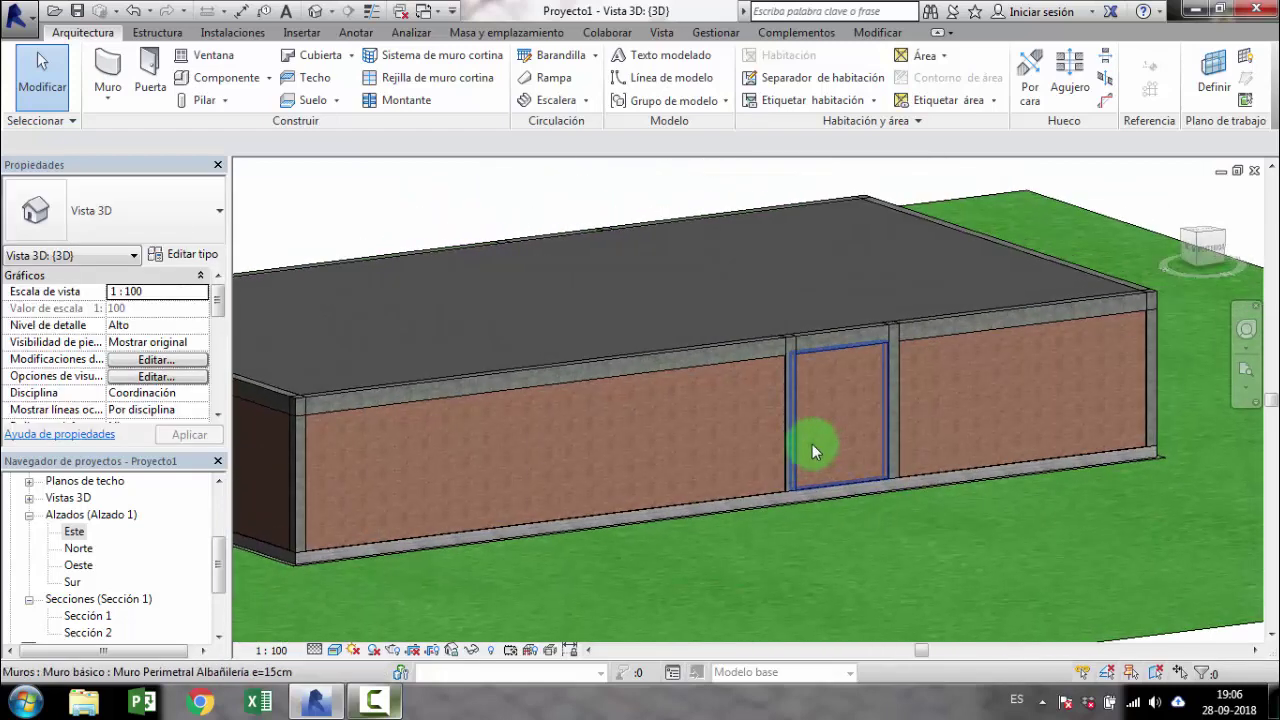
{"action": "mouse_move", "coordinate": [833, 472]}
{"action": "middle_mouse_down", "text": "shift"}
{"action": "mouse_move", "coordinate": [641, 486]}
{"action": "mouse_move", "coordinate": [766, 466]}
{"action": "middle_mouse_up", "text": "shift"}
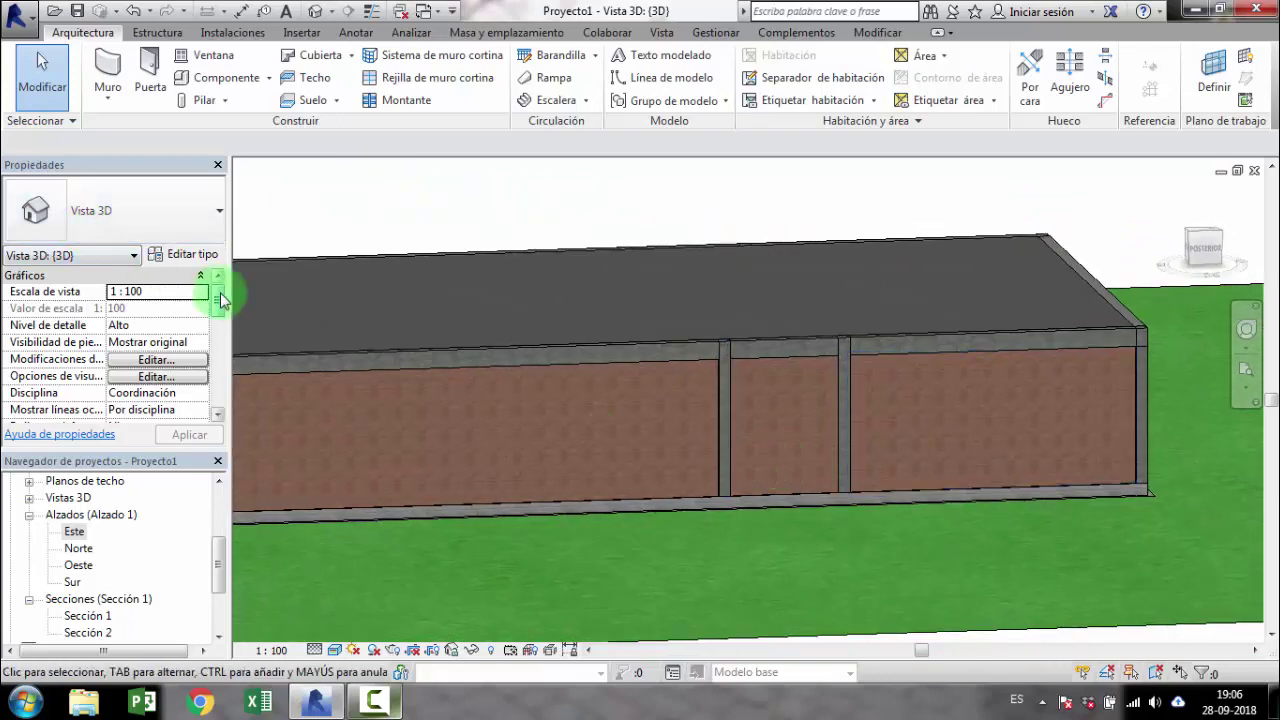
{"action": "middle_click_drag", "start_coordinate": [803, 455], "coordinate": [852, 476], "text": "shift"}
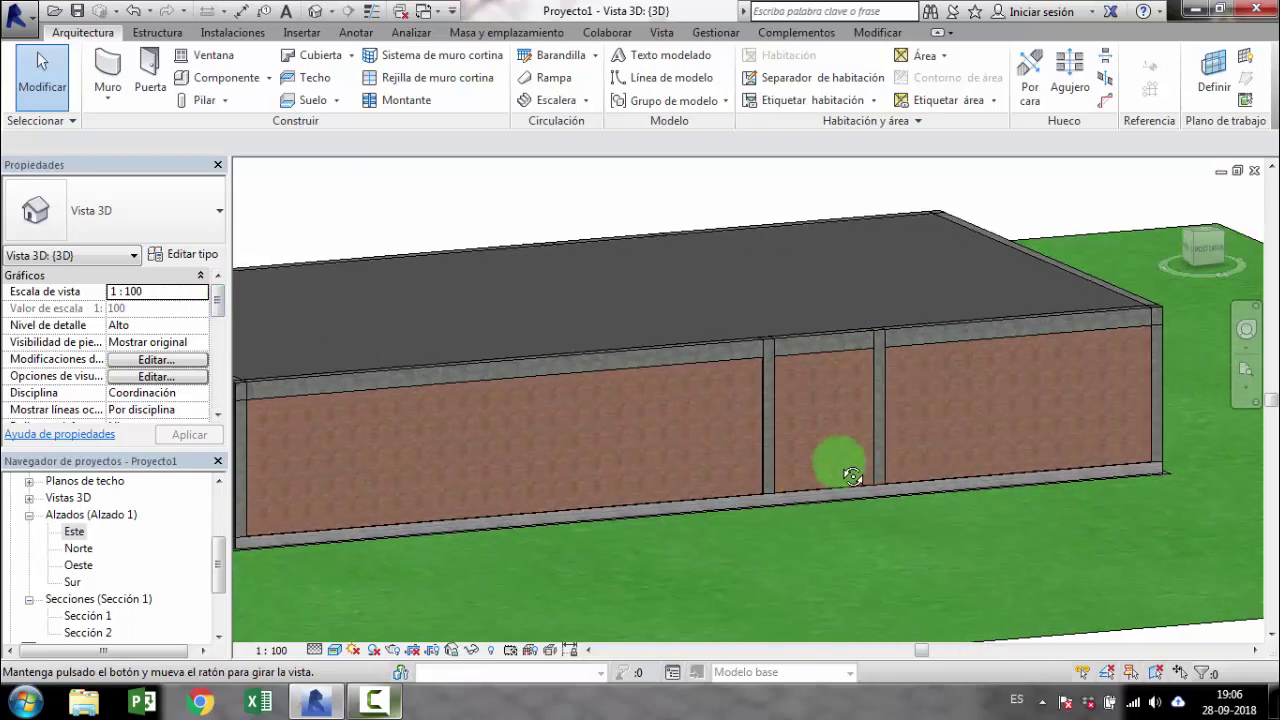
{"action": "mouse_move", "coordinate": [852, 476]}
{"action": "middle_mouse_down", "text": "shift"}
{"action": "mouse_move", "coordinate": [726, 466]}
{"action": "mouse_move", "coordinate": [734, 482]}
{"action": "middle_mouse_up", "text": "shift"}
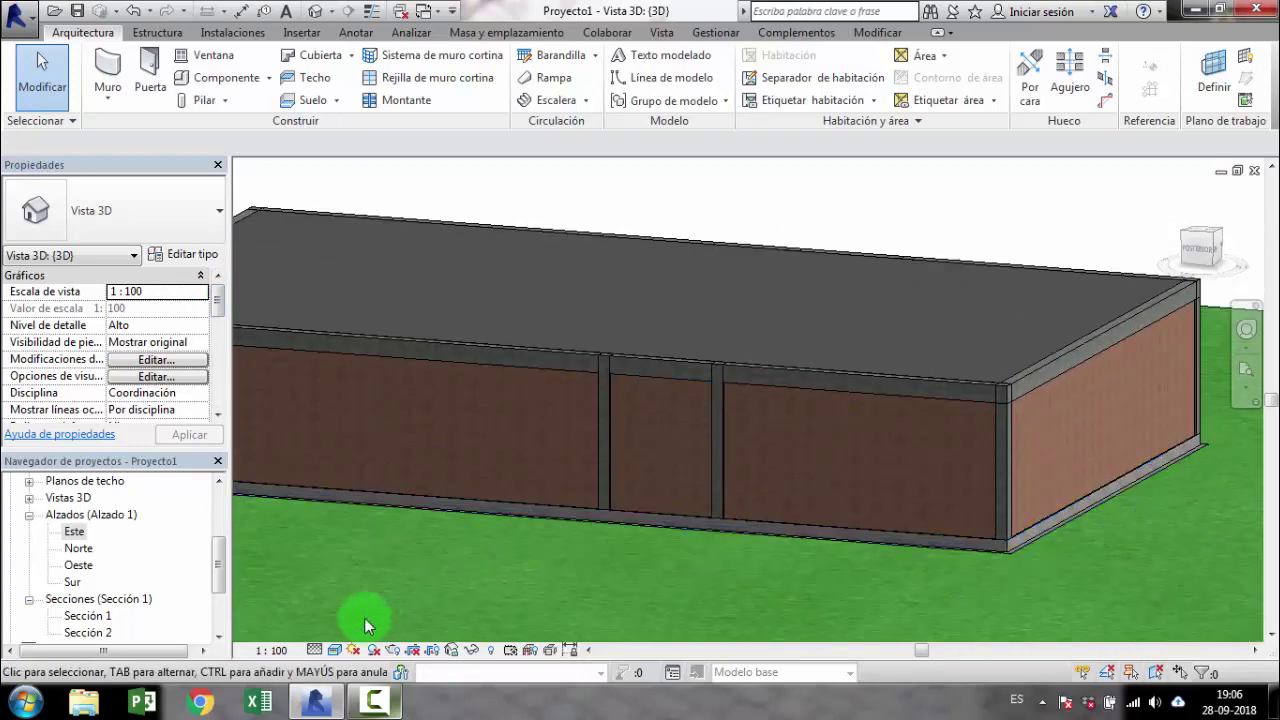
{"action": "mouse_move", "coordinate": [511, 416]}
{"action": "middle_mouse_down", "text": "shift"}
{"action": "mouse_move", "coordinate": [643, 434]}
{"action": "mouse_move", "coordinate": [651, 449]}
{"action": "middle_mouse_up", "text": "shift"}
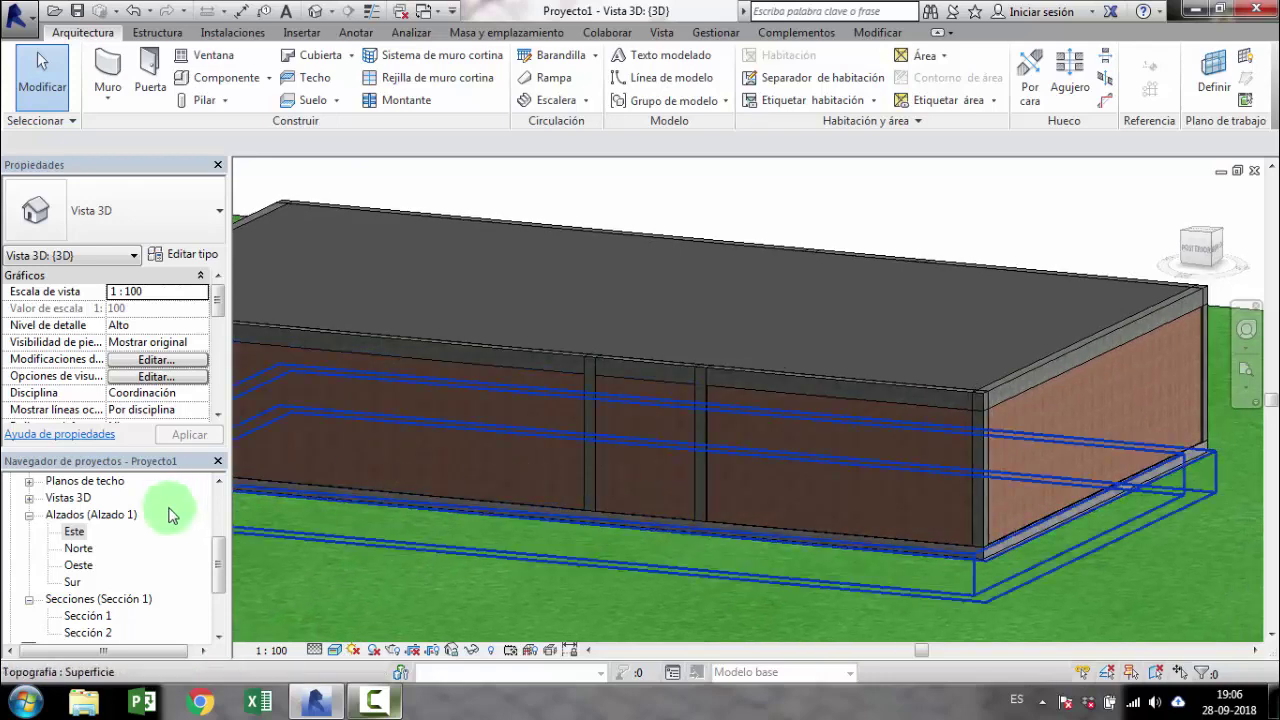
Step: Open the East elevation, zoom to the brick wall and confirm its 2,30 unconnected height
{"action": "double_click", "coordinate": [75, 531]}
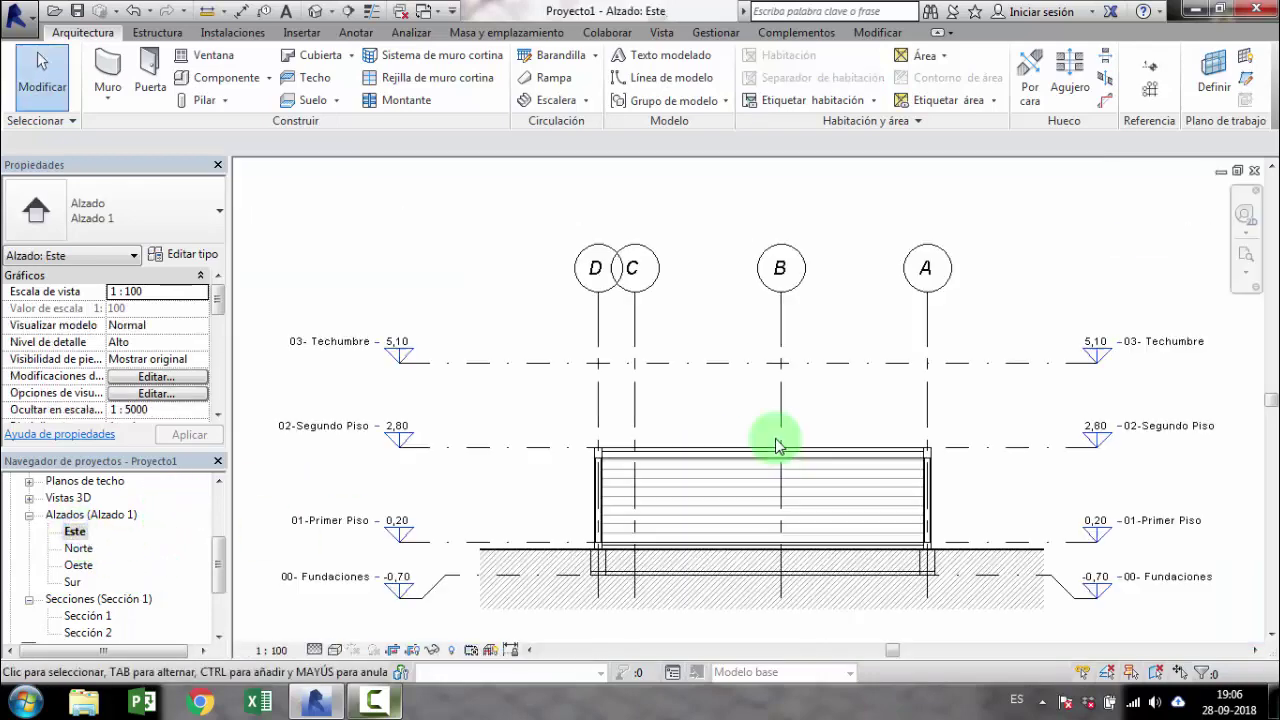
{"action": "middle_click_drag", "start_coordinate": [908, 491], "coordinate": [790, 457]}
{"action": "scroll", "coordinate": [785, 450], "scroll_direction": "up", "scroll_amount": 1}
{"action": "scroll", "coordinate": [780, 438], "scroll_direction": "up", "scroll_amount": 1}
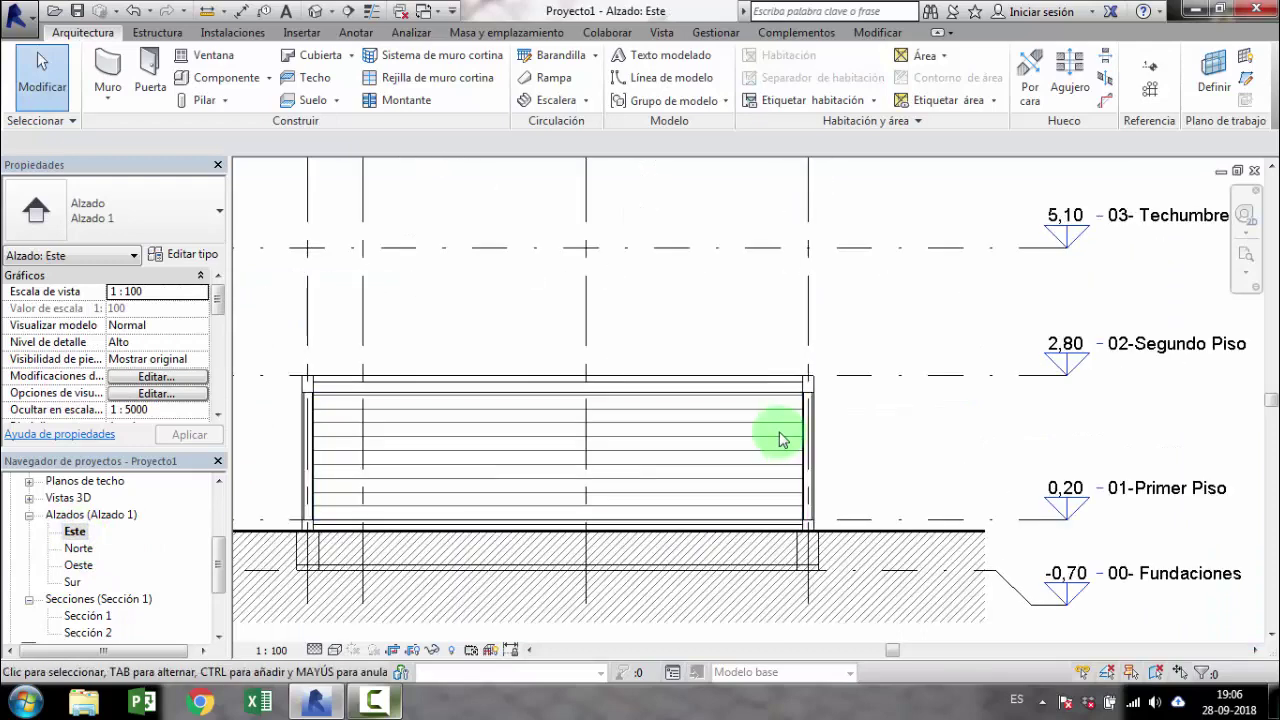
{"action": "scroll", "coordinate": [785, 420], "scroll_direction": "up", "scroll_amount": 1}
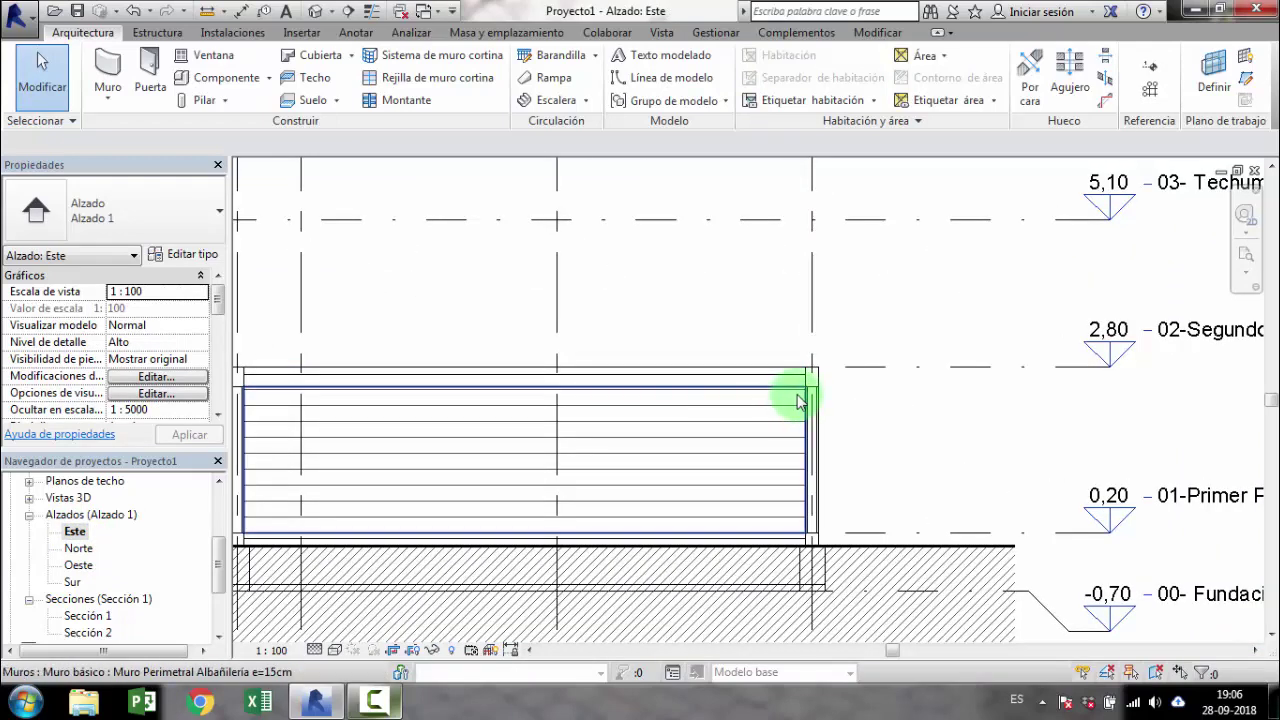
{"action": "left_click", "coordinate": [798, 400]}
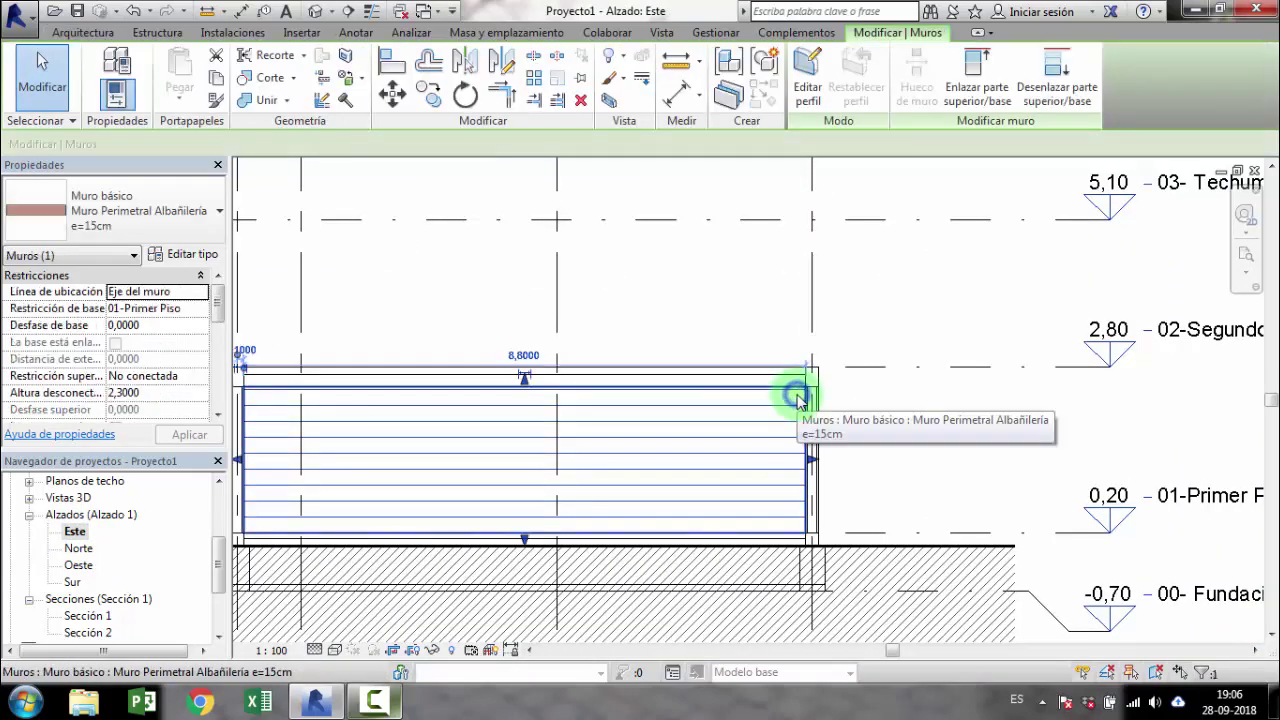
{"action": "left_click", "coordinate": [178, 393]}
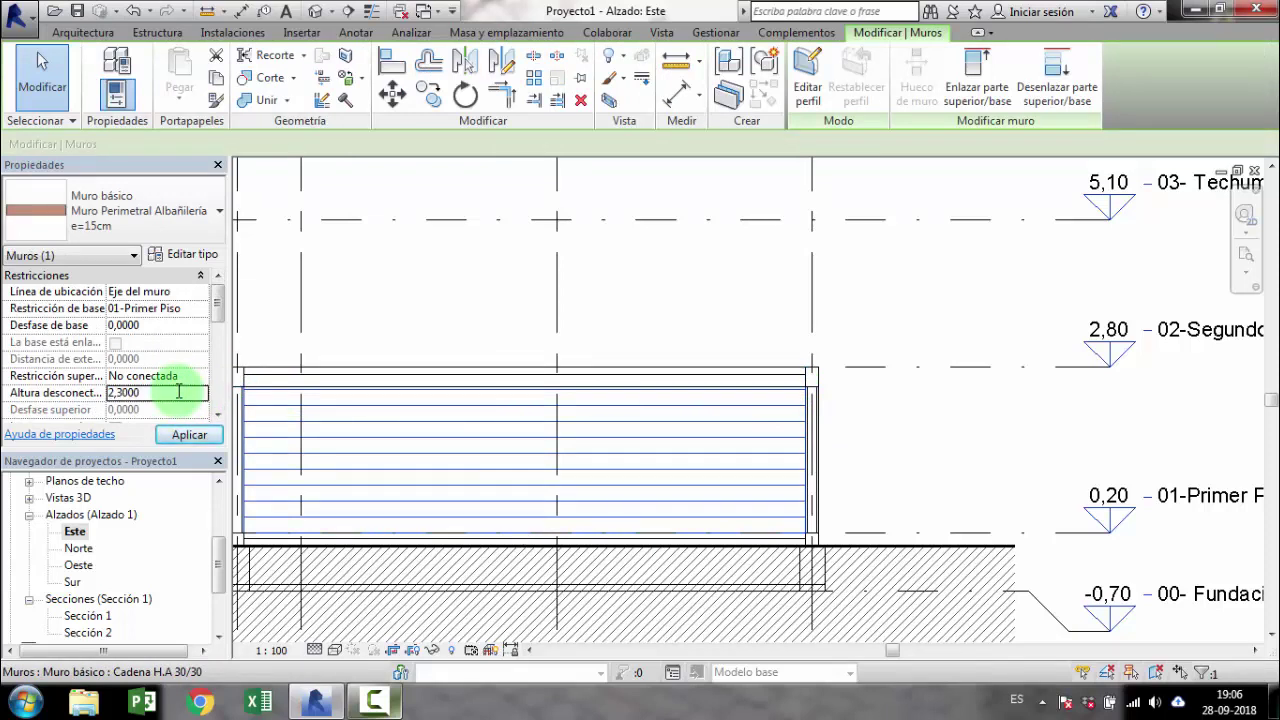
Step: Return to the 3D view and orbit the building to another side
{"action": "left_click", "coordinate": [315, 11]}
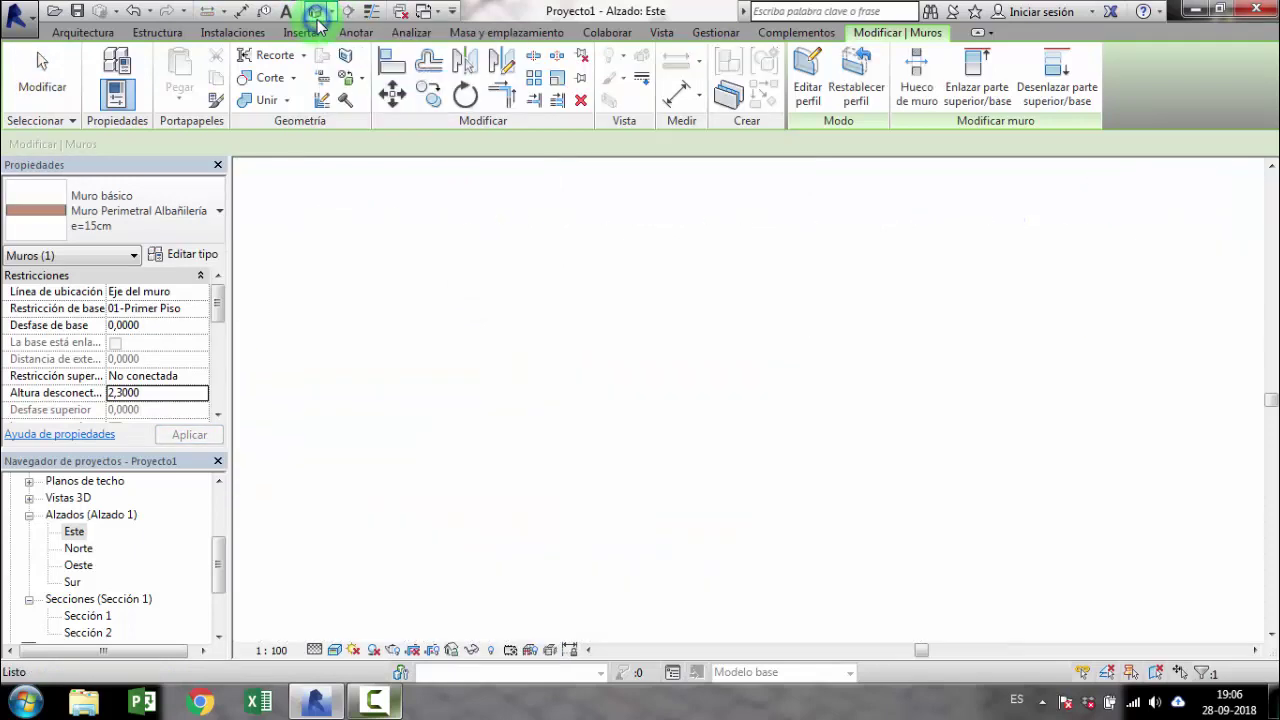
{"action": "scroll", "coordinate": [830, 425], "scroll_direction": "down", "scroll_amount": 2}
{"action": "mouse_move", "coordinate": [829, 428]}
{"action": "middle_mouse_down", "text": "shift"}
{"action": "mouse_move", "coordinate": [791, 423]}
{"action": "mouse_move", "coordinate": [812, 429]}
{"action": "middle_mouse_up", "text": "shift"}
{"action": "scroll", "coordinate": [845, 469], "scroll_direction": "up", "scroll_amount": 2}
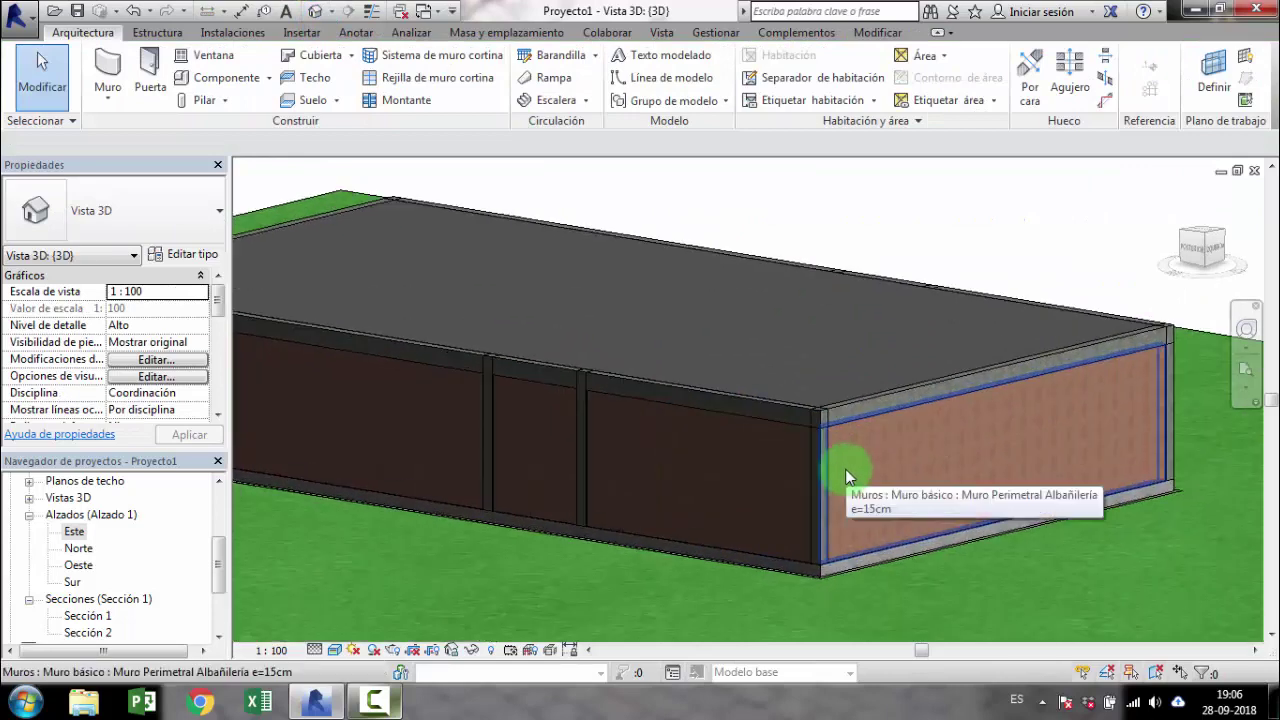
{"action": "scroll", "coordinate": [810, 445], "scroll_direction": "up", "scroll_amount": 1}
Step: Select all eight visible brick walls and set their unconnected height to 2,10
{"action": "key", "text": "Tab"}
{"action": "left_click", "coordinate": [773, 420]}
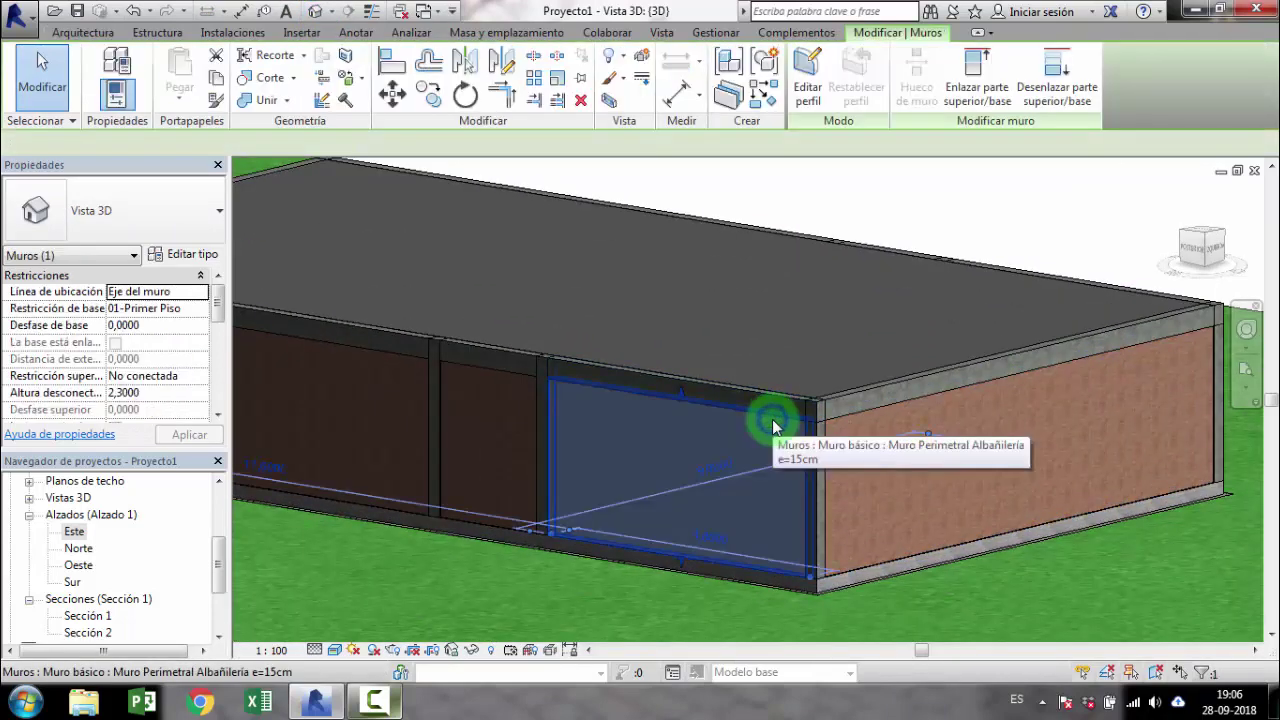
{"action": "right_click", "coordinate": [773, 420]}
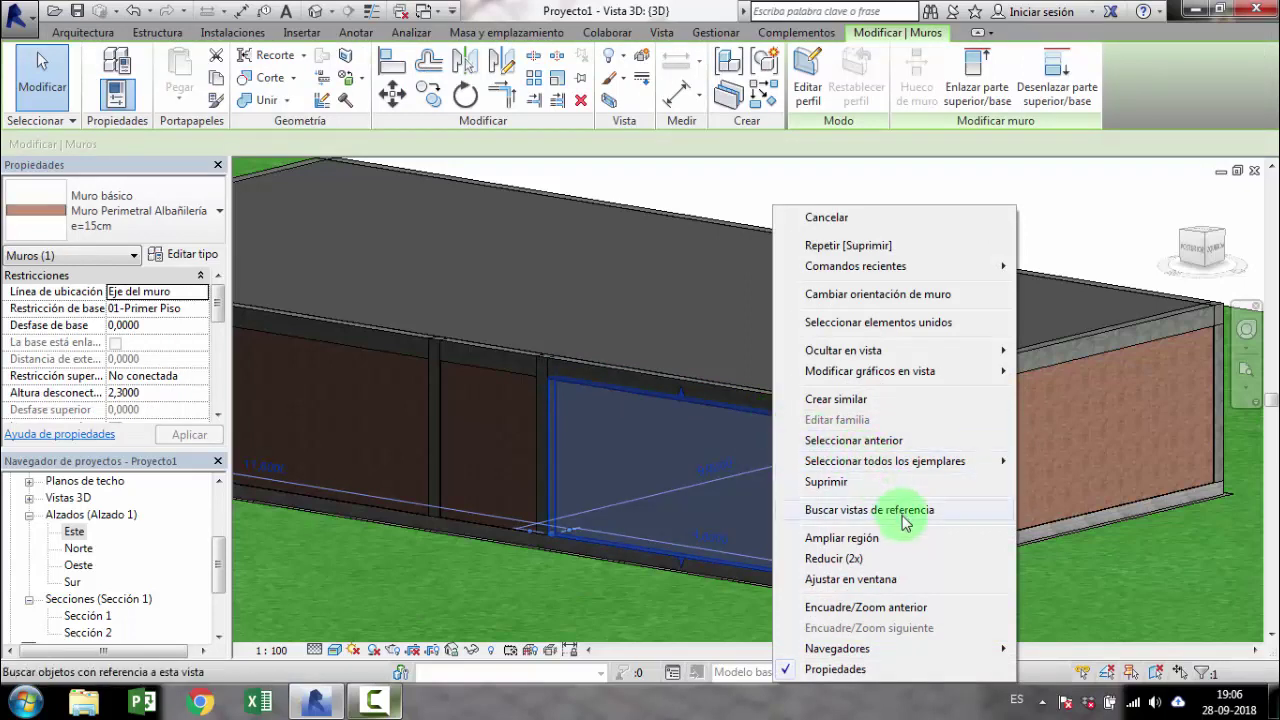
{"action": "mouse_move", "coordinate": [884, 461]}
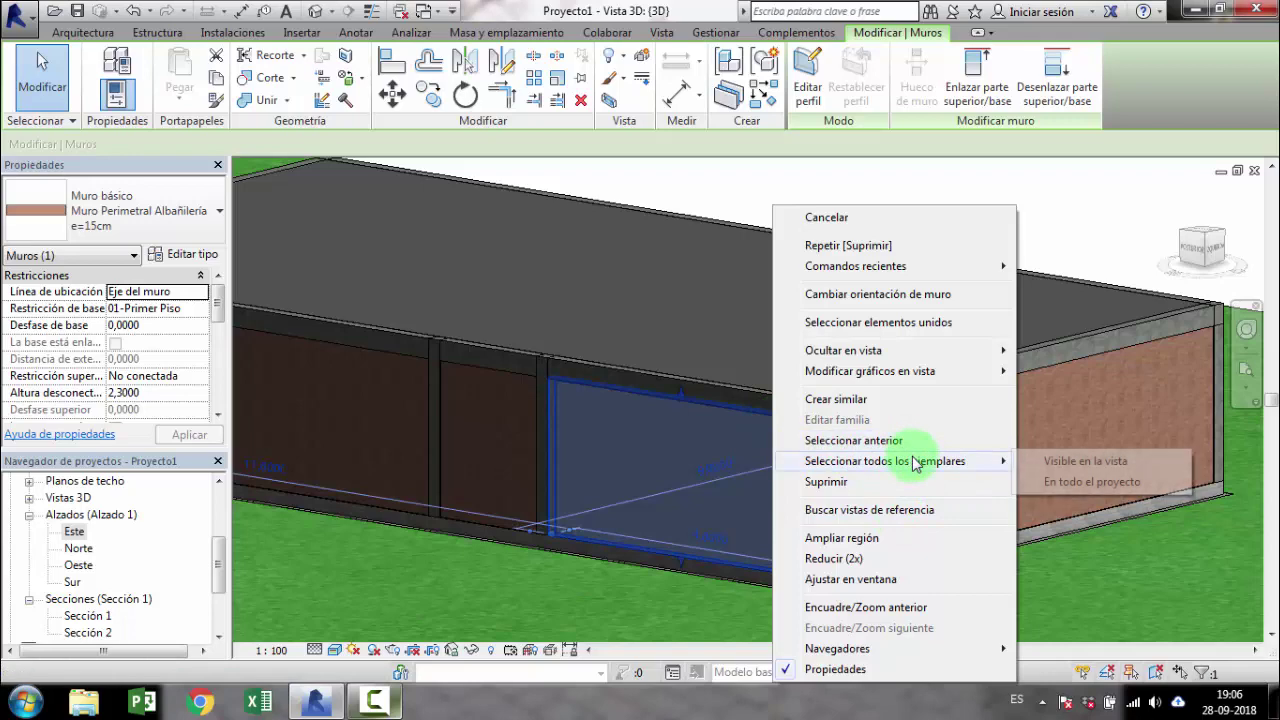
{"action": "left_click", "coordinate": [1091, 481]}
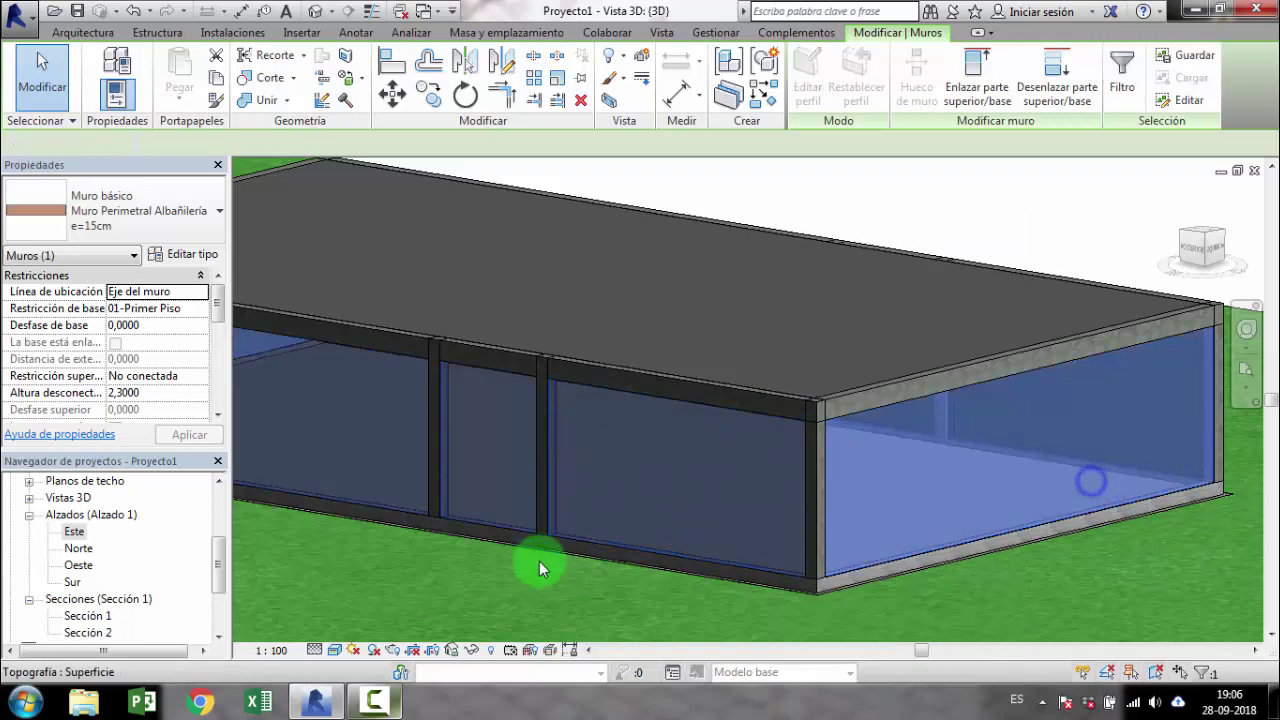
{"action": "left_click", "coordinate": [145, 392]}
{"action": "type", "text": "2,1000"}
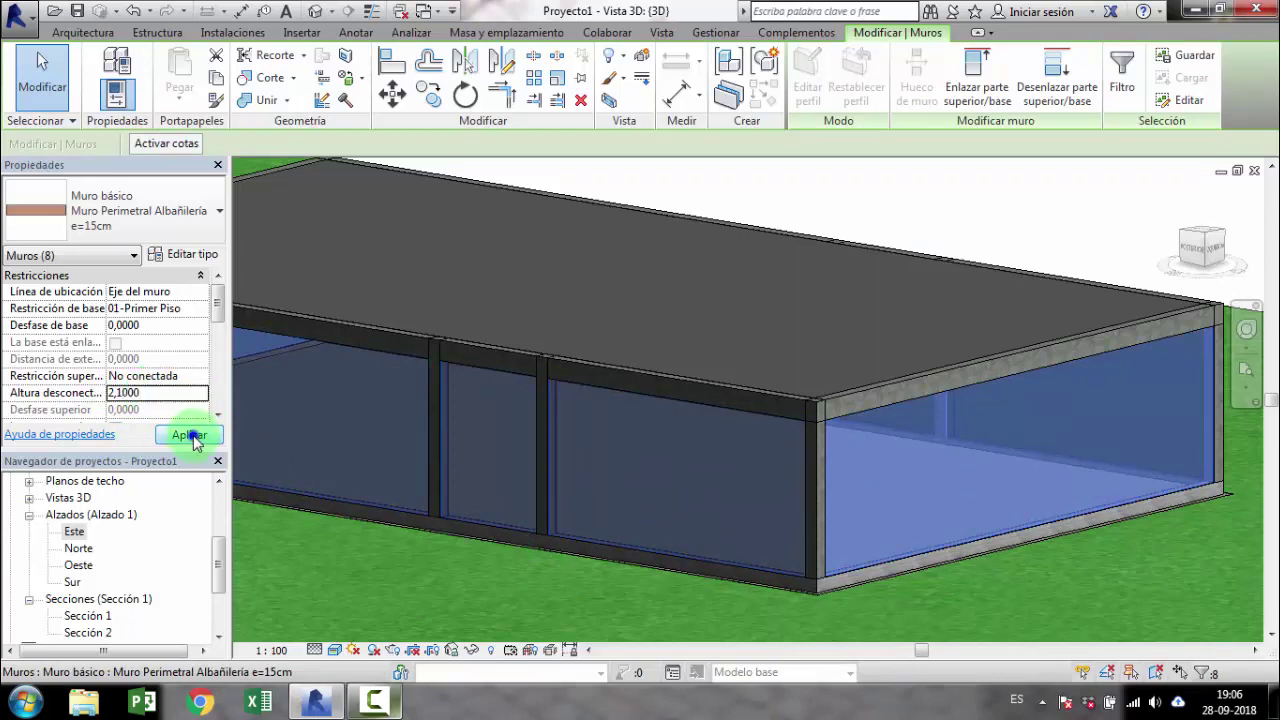
{"action": "left_click", "coordinate": [189, 435]}
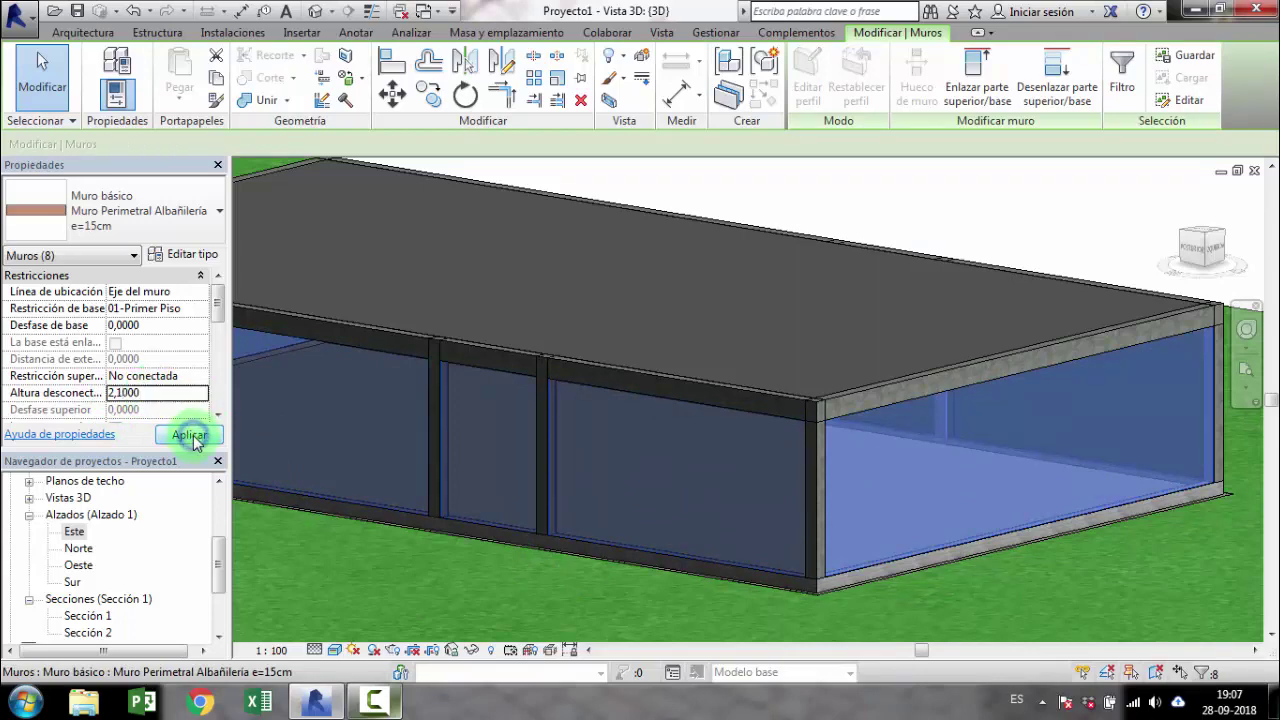
Step: Open the East elevation and bring the level markers into view
{"action": "left_click", "coordinate": [415, 567]}
{"action": "middle_click_drag", "start_coordinate": [874, 397], "coordinate": [819, 382]}
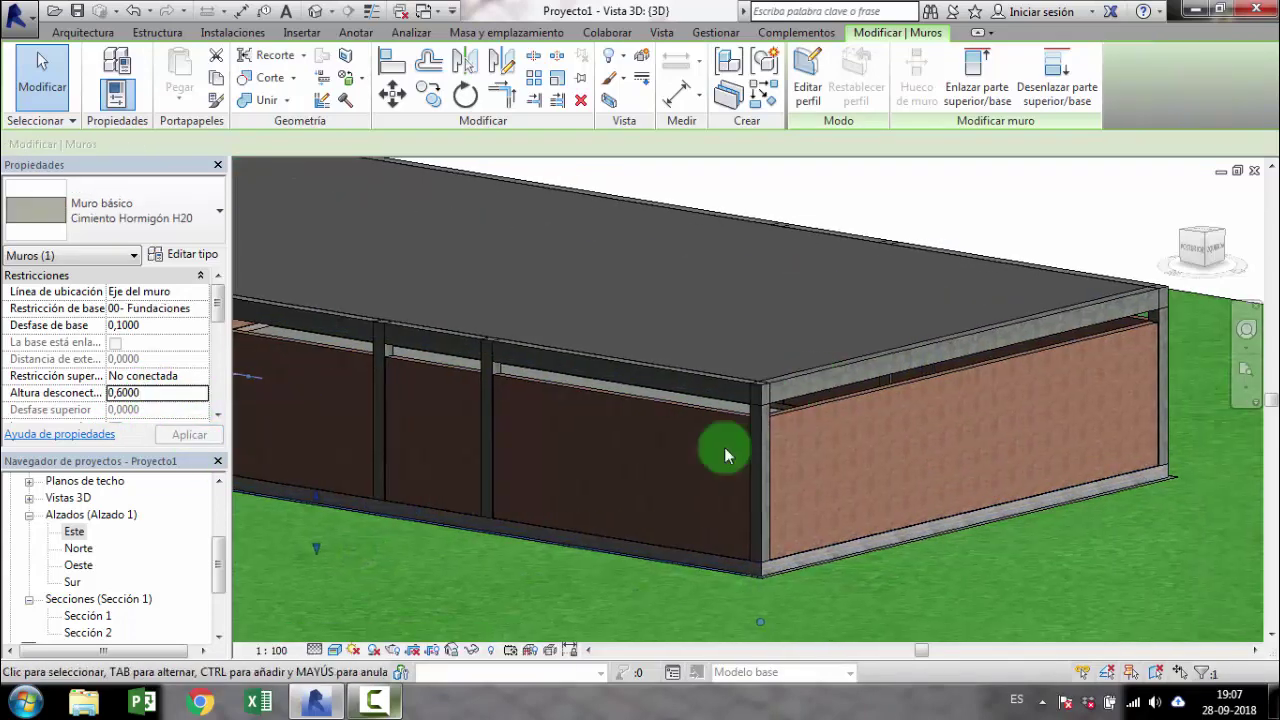
{"action": "double_click", "coordinate": [76, 531]}
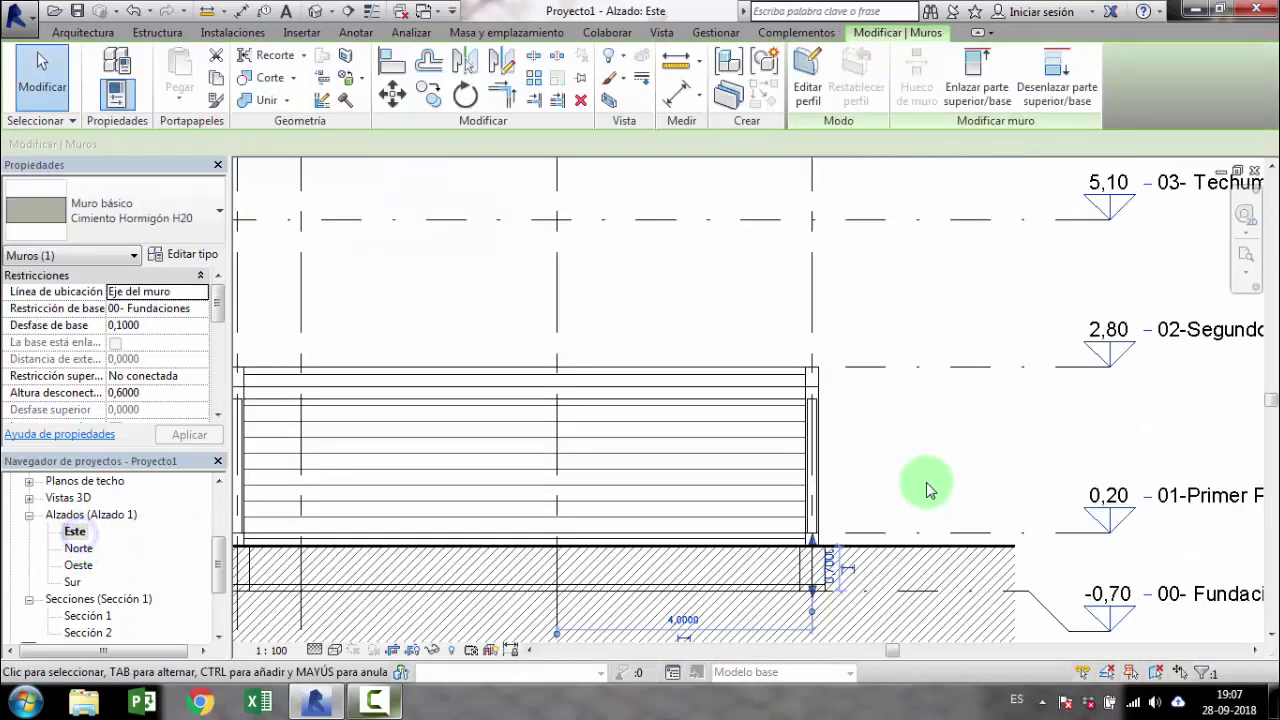
{"action": "middle_click_drag", "start_coordinate": [929, 486], "coordinate": [752, 460]}
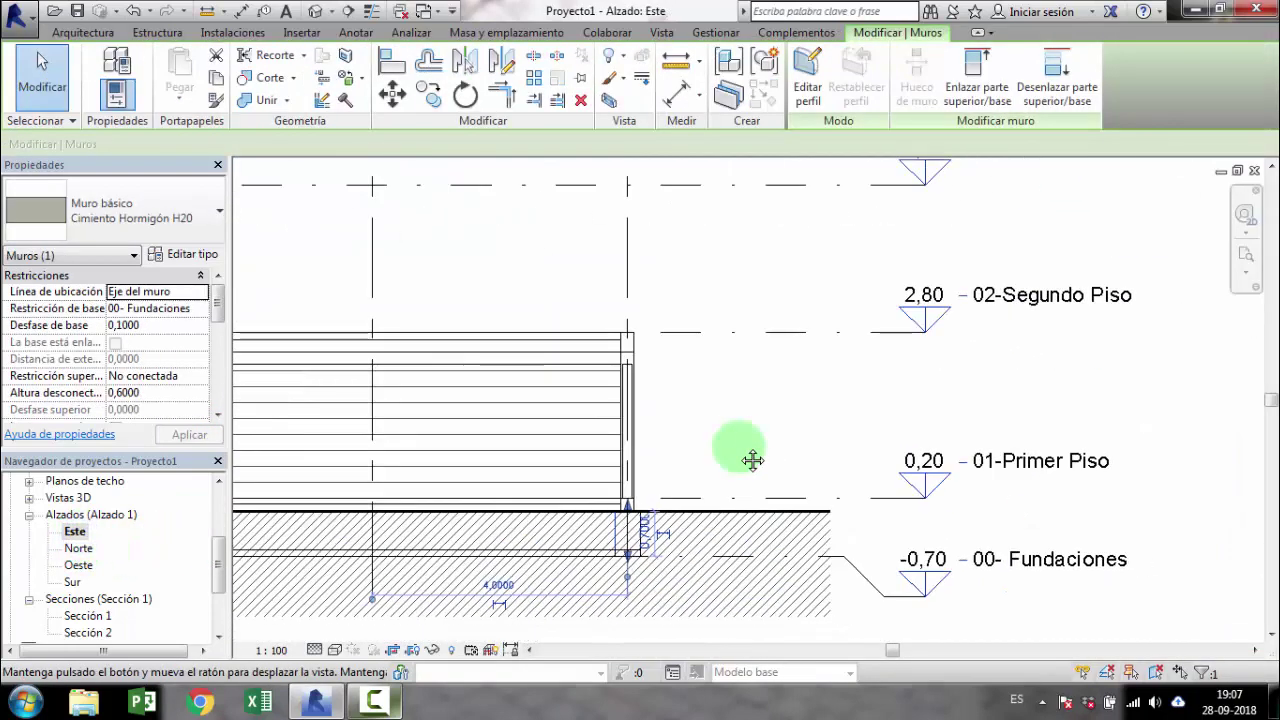
Step: Try 2,30 then 2,50 for the 02-Segundo Piso level, then undo back to 2,80
{"action": "double_click", "coordinate": [925, 295]}
{"action": "type", "text": "2,3000"}
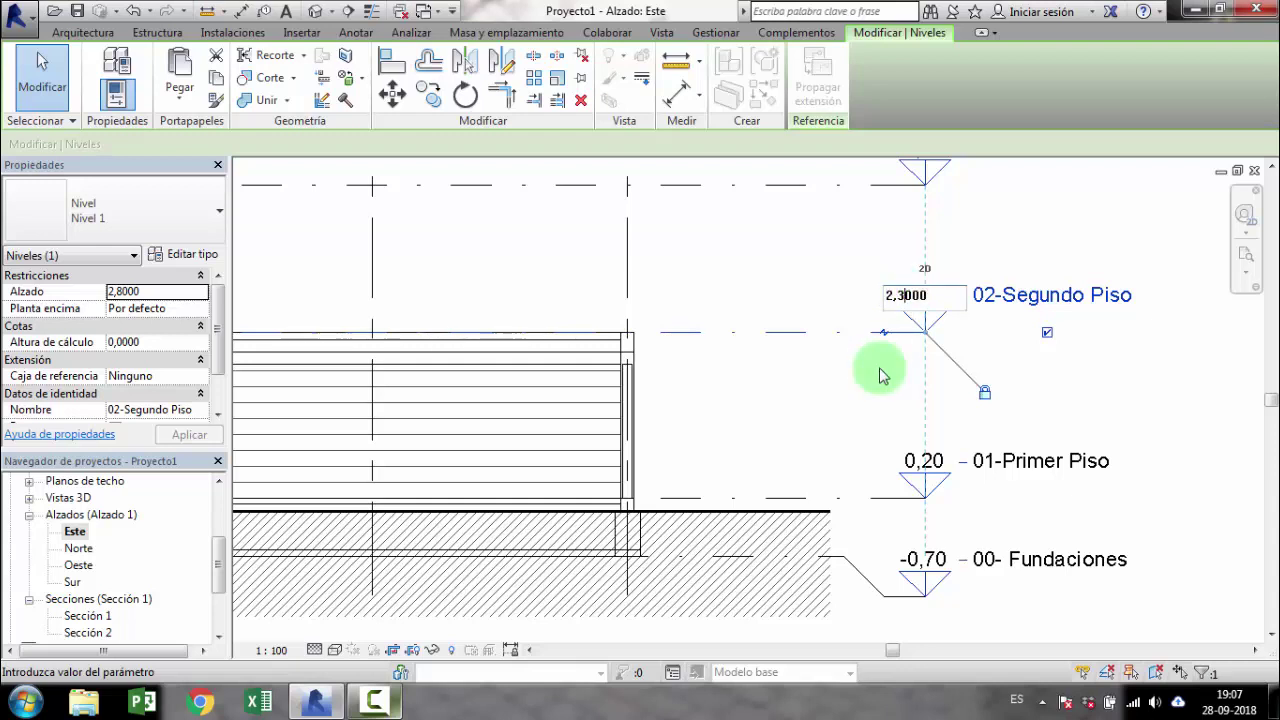
{"action": "key", "text": "Return"}
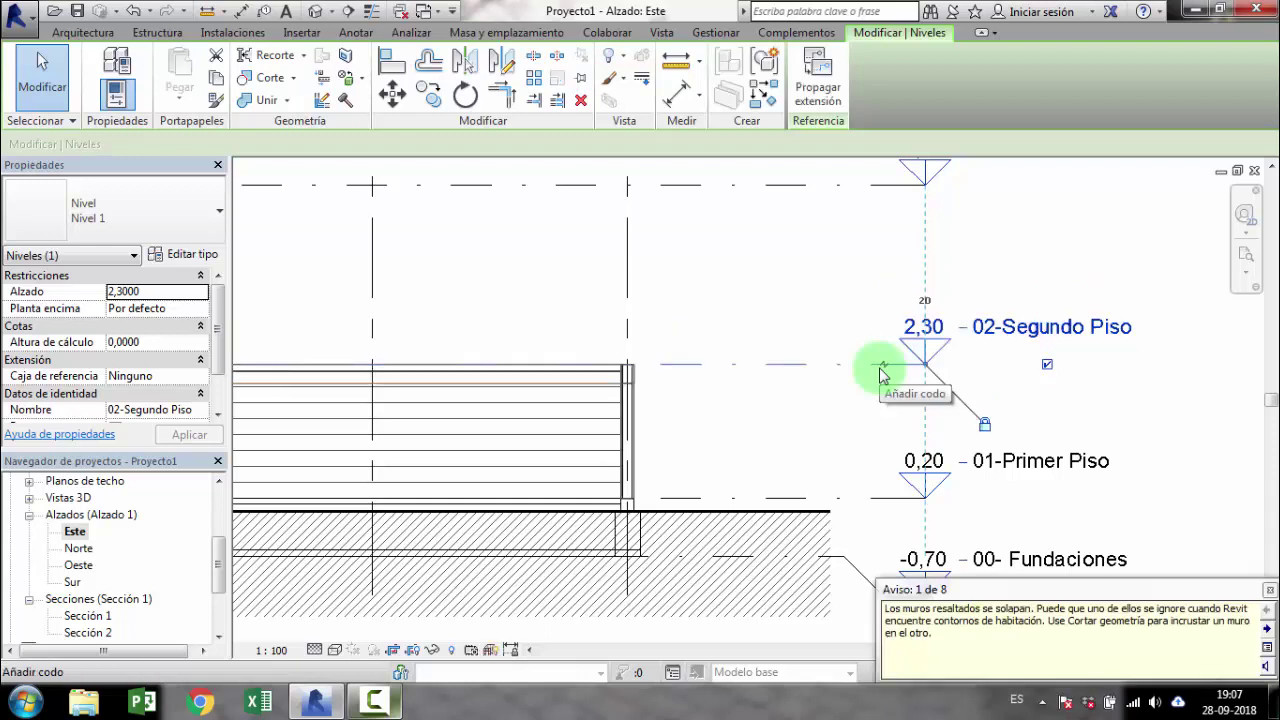
{"action": "key", "text": "Escape"}
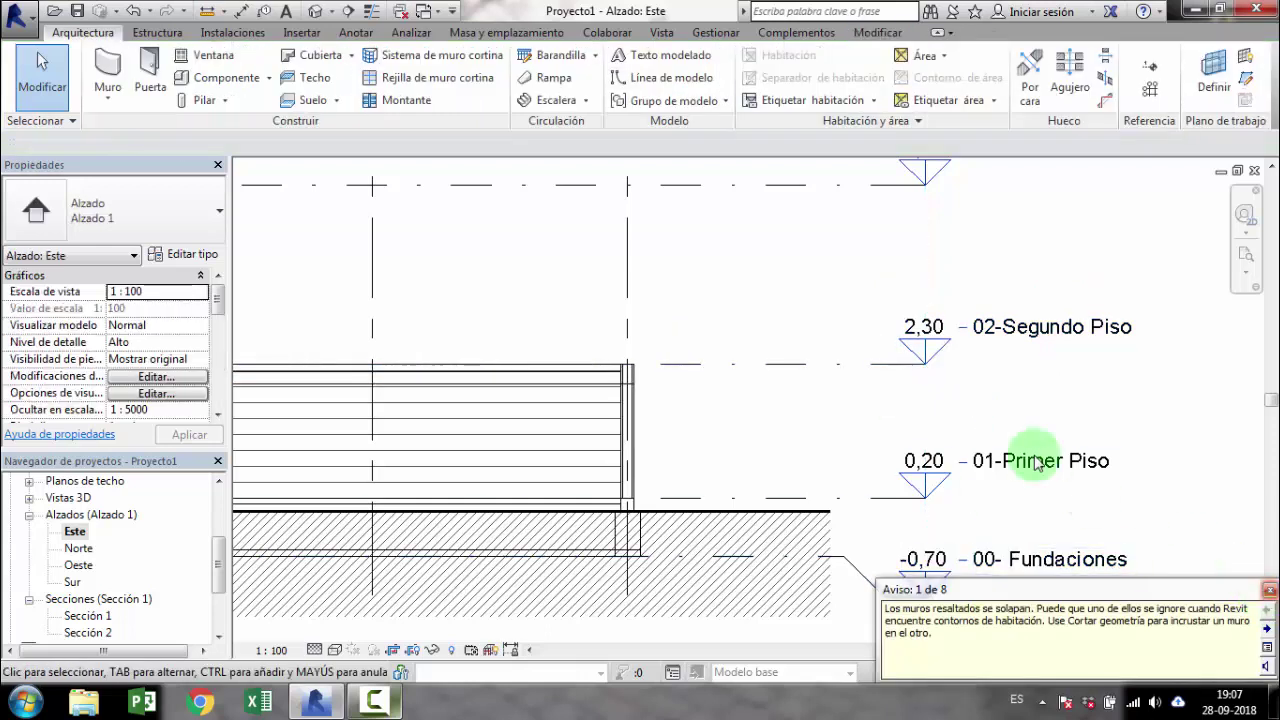
{"action": "left_click", "coordinate": [930, 332]}
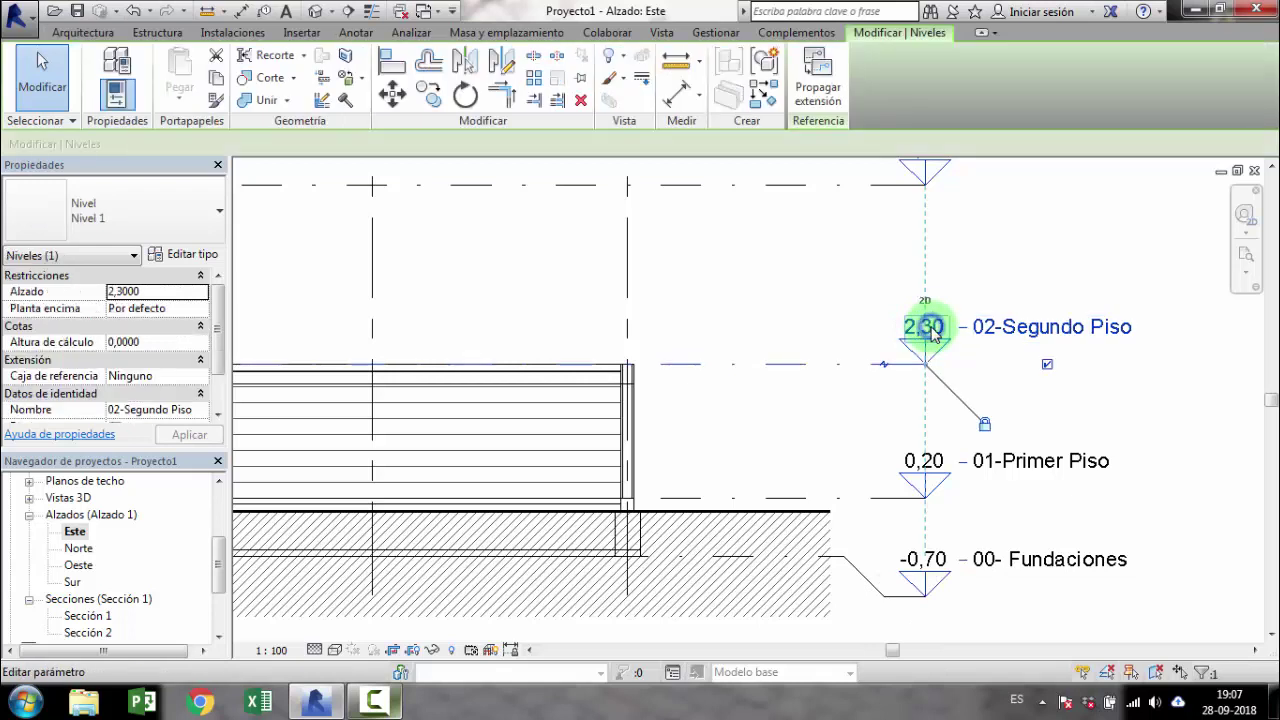
{"action": "left_click", "coordinate": [918, 330]}
{"action": "type", "text": "2,5000"}
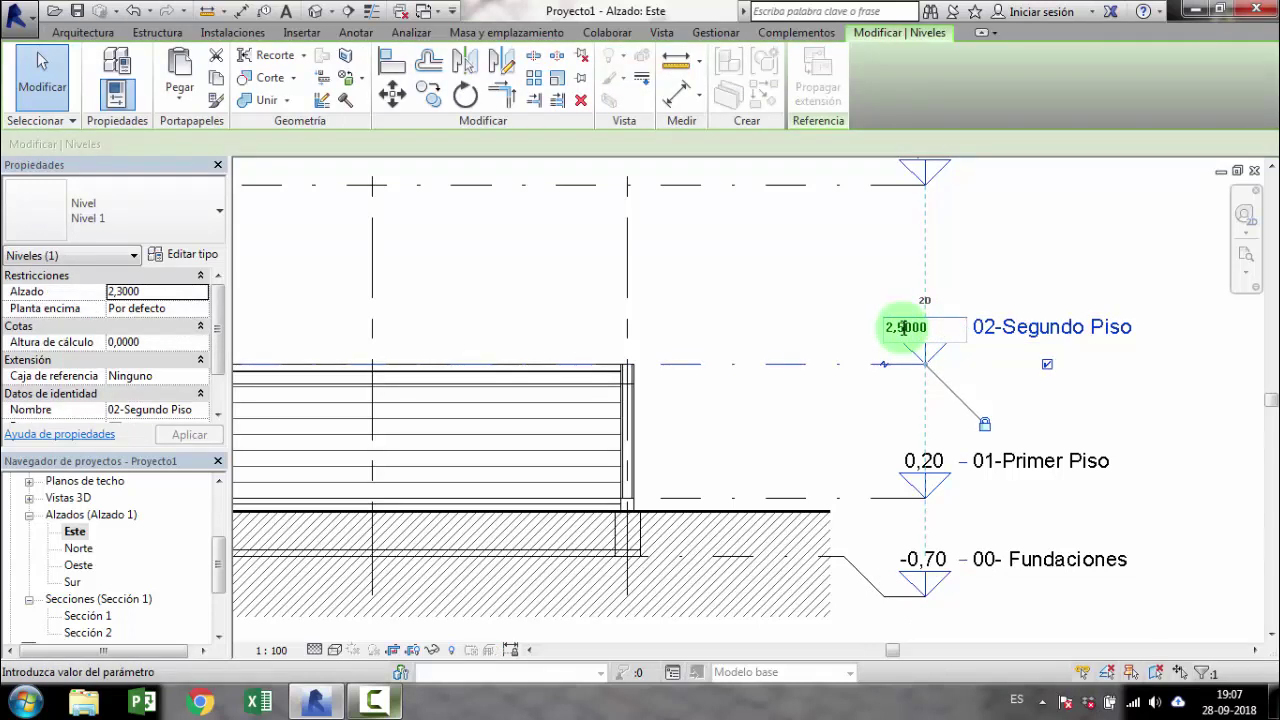
{"action": "key", "text": "Return"}
{"action": "left_click", "coordinate": [823, 277]}
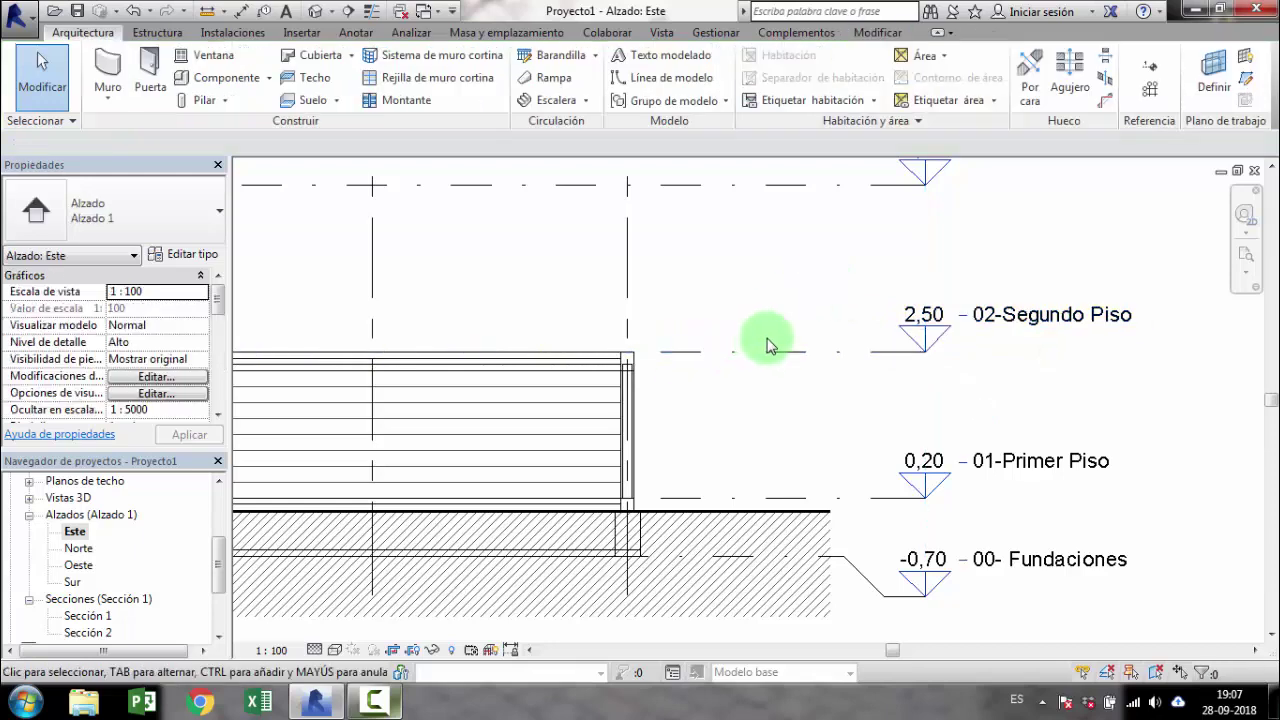
{"action": "key", "text": "ctrl+z"}
{"action": "key", "text": "ctrl+z"}
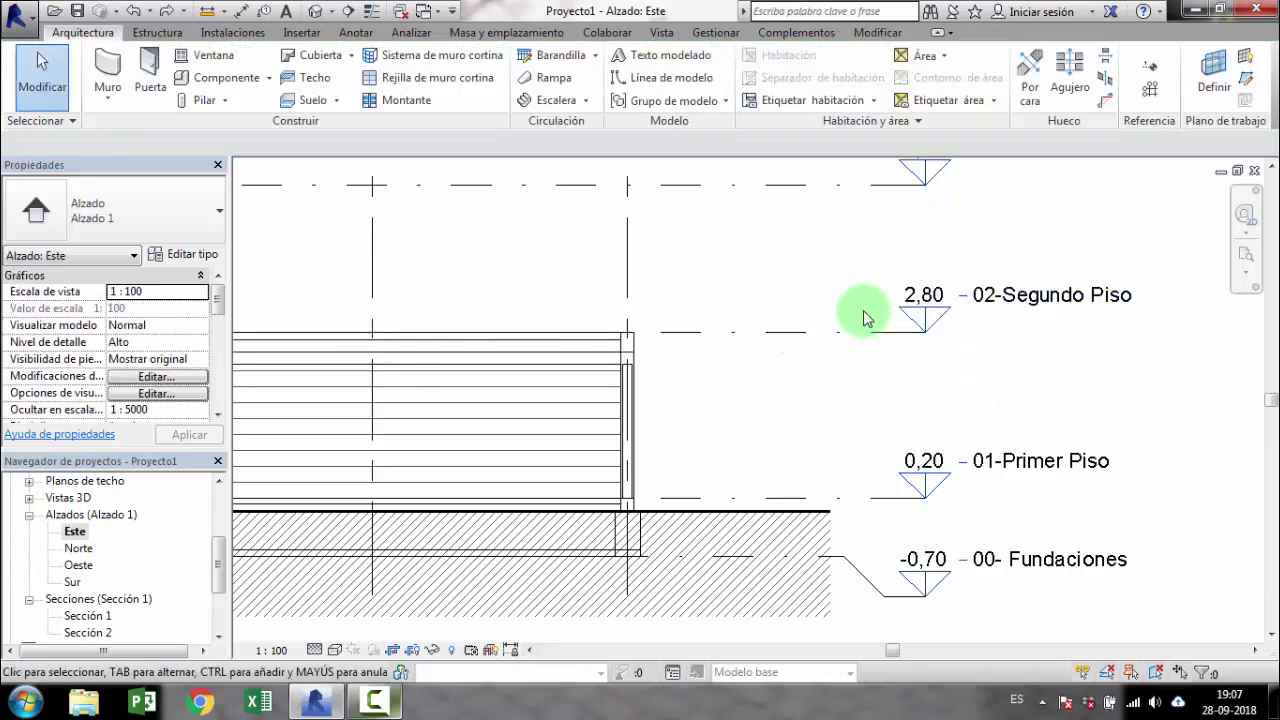
Step: Set the 02-Segundo Piso level to 2,60 and return to the 3D view
{"action": "left_click", "coordinate": [928, 300]}
{"action": "left_click", "coordinate": [920, 296]}
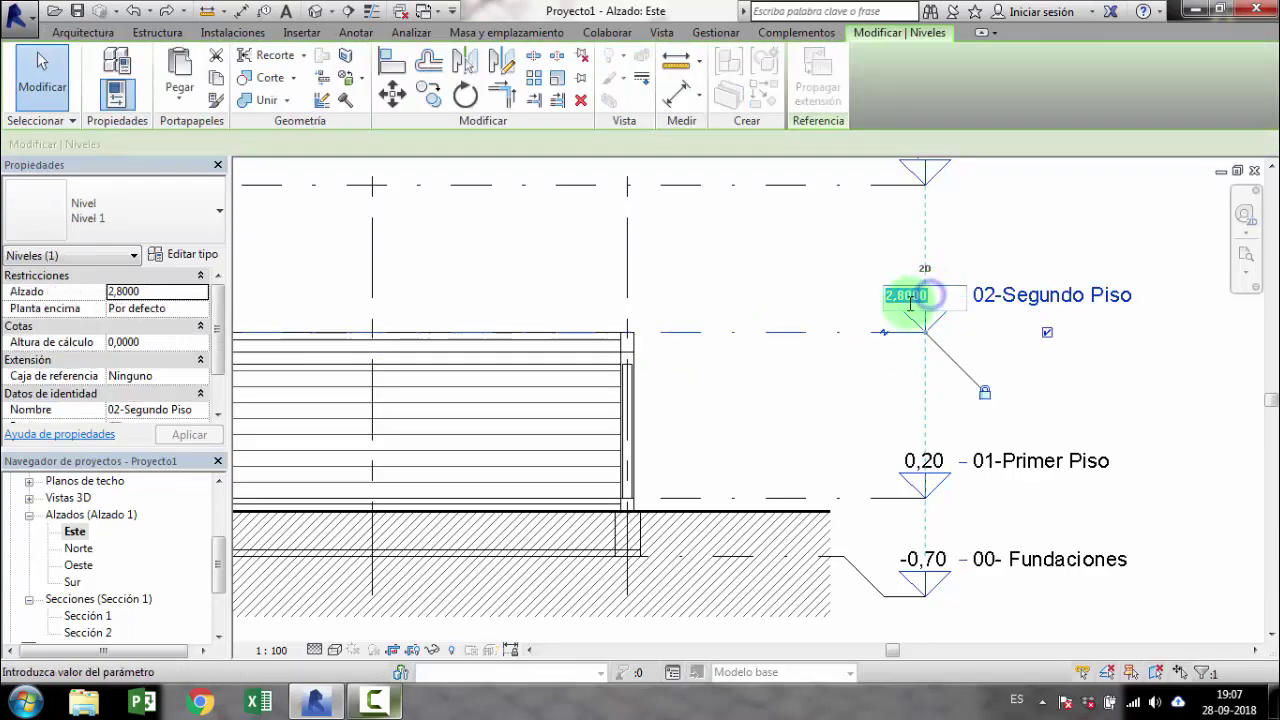
{"action": "left_click", "coordinate": [712, 262]}
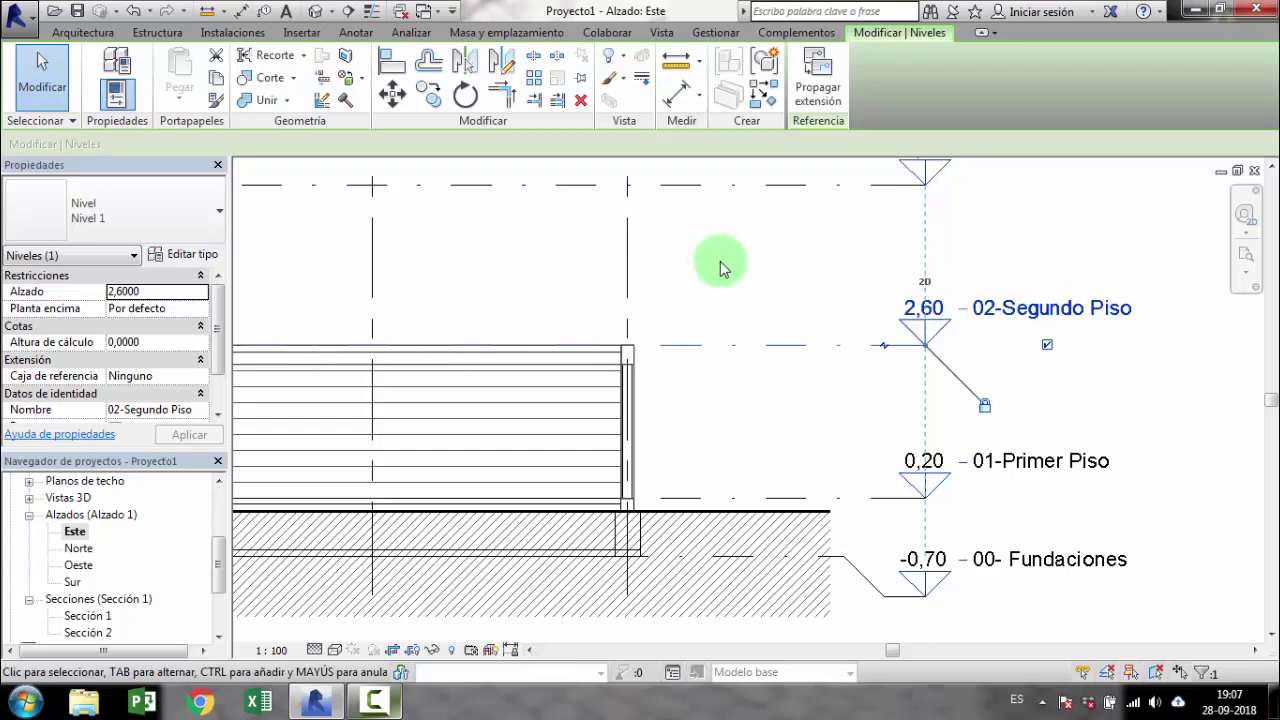
{"action": "left_click", "coordinate": [716, 262]}
{"action": "left_click", "coordinate": [309, 14]}
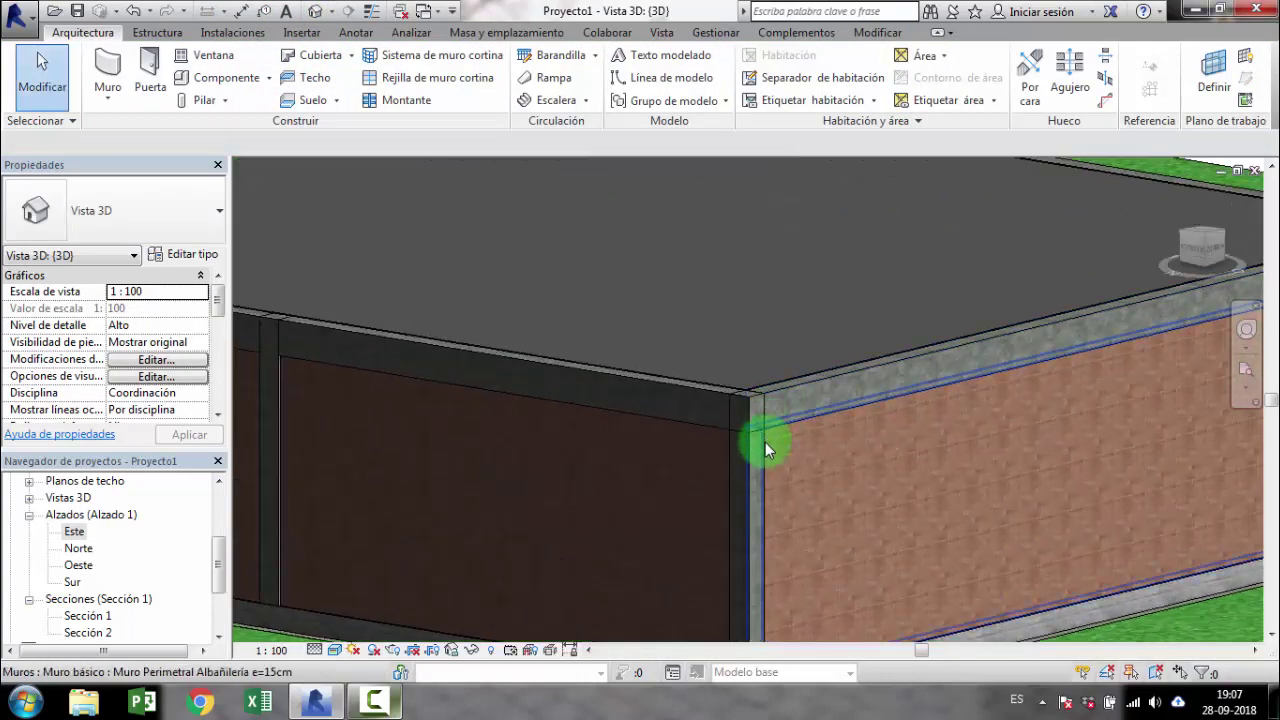
Step: Inspect the brick wall, concrete ring beam and ground surface in the 3D view
{"action": "left_click", "coordinate": [765, 447]}
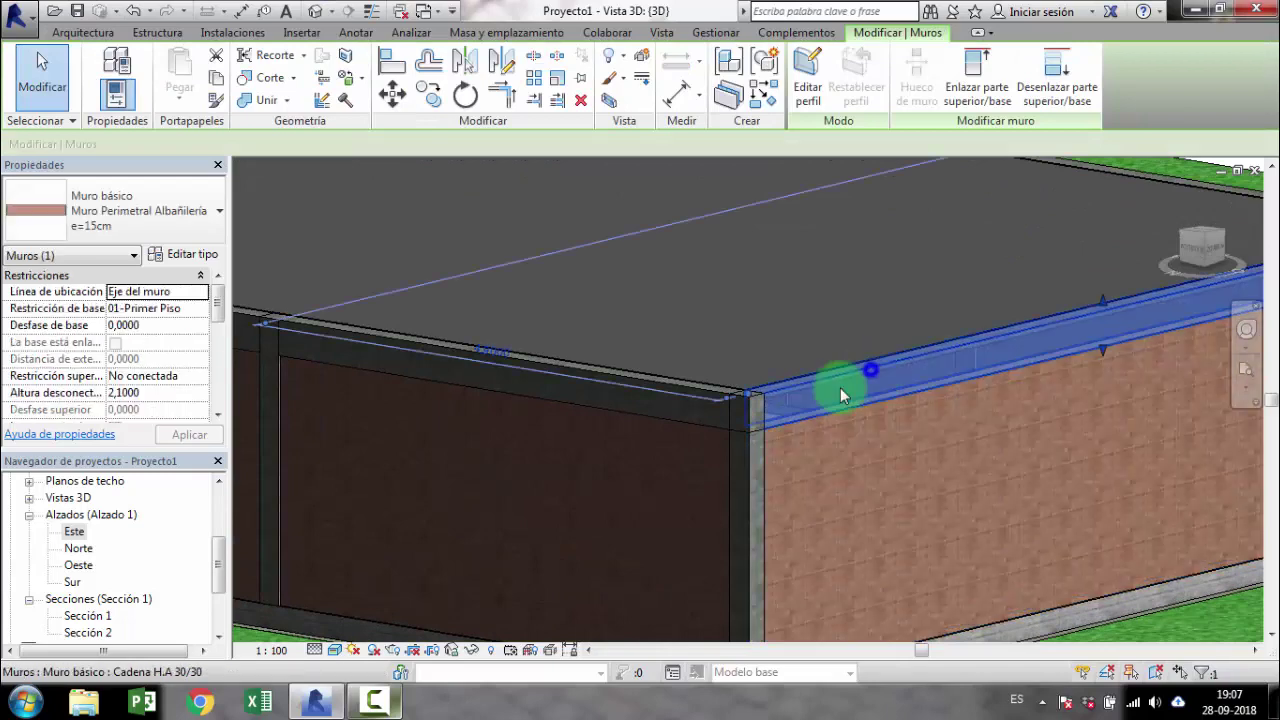
{"action": "middle_click_drag", "start_coordinate": [795, 435], "coordinate": [966, 520], "text": "shift"}
{"action": "left_click", "coordinate": [971, 414]}
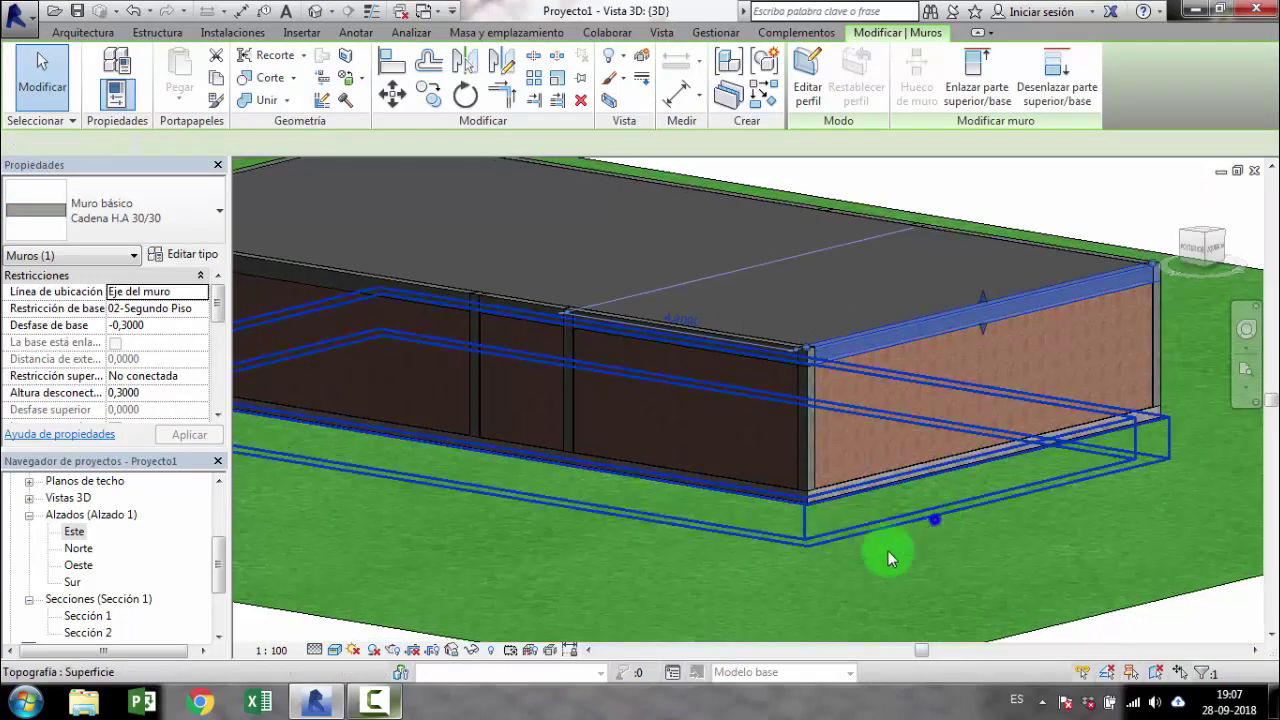
{"action": "left_click", "coordinate": [935, 519]}
Step: Open the East elevation, shade it with material colours and zoom in on the brick wall
{"action": "double_click", "coordinate": [70, 535]}
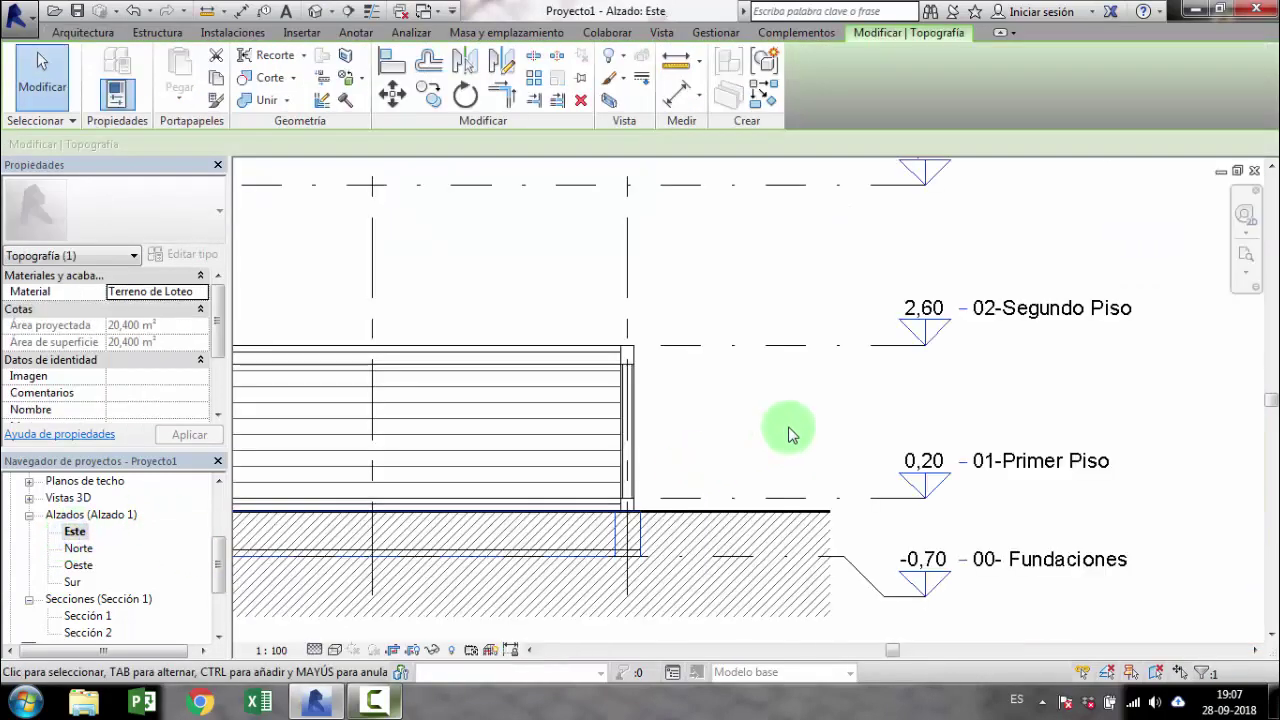
{"action": "middle_click_drag", "start_coordinate": [578, 417], "coordinate": [823, 394]}
{"action": "scroll", "coordinate": [843, 391], "scroll_direction": "up", "scroll_amount": 1}
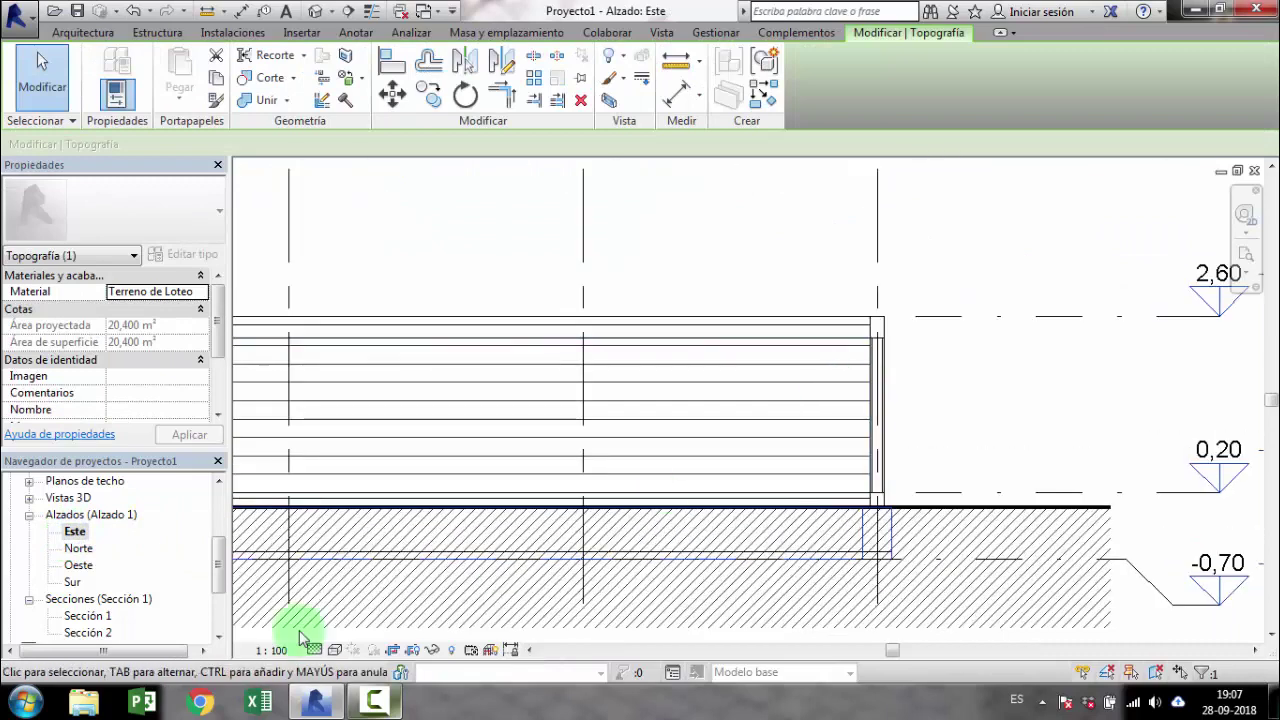
{"action": "left_click", "coordinate": [334, 650]}
{"action": "left_click", "coordinate": [375, 570]}
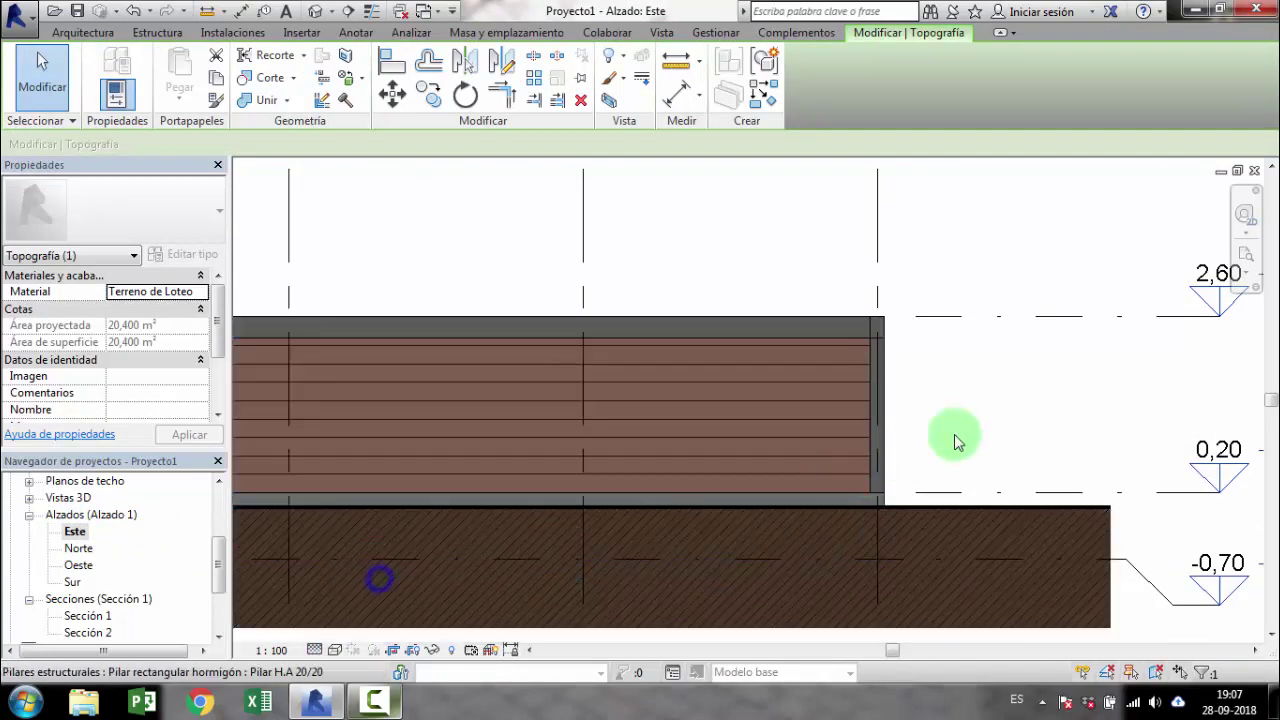
{"action": "middle_click_drag", "start_coordinate": [951, 434], "coordinate": [949, 440]}
{"action": "scroll", "coordinate": [751, 386], "scroll_direction": "up", "scroll_amount": 1}
{"action": "scroll", "coordinate": [766, 371], "scroll_direction": "up", "scroll_amount": 1}
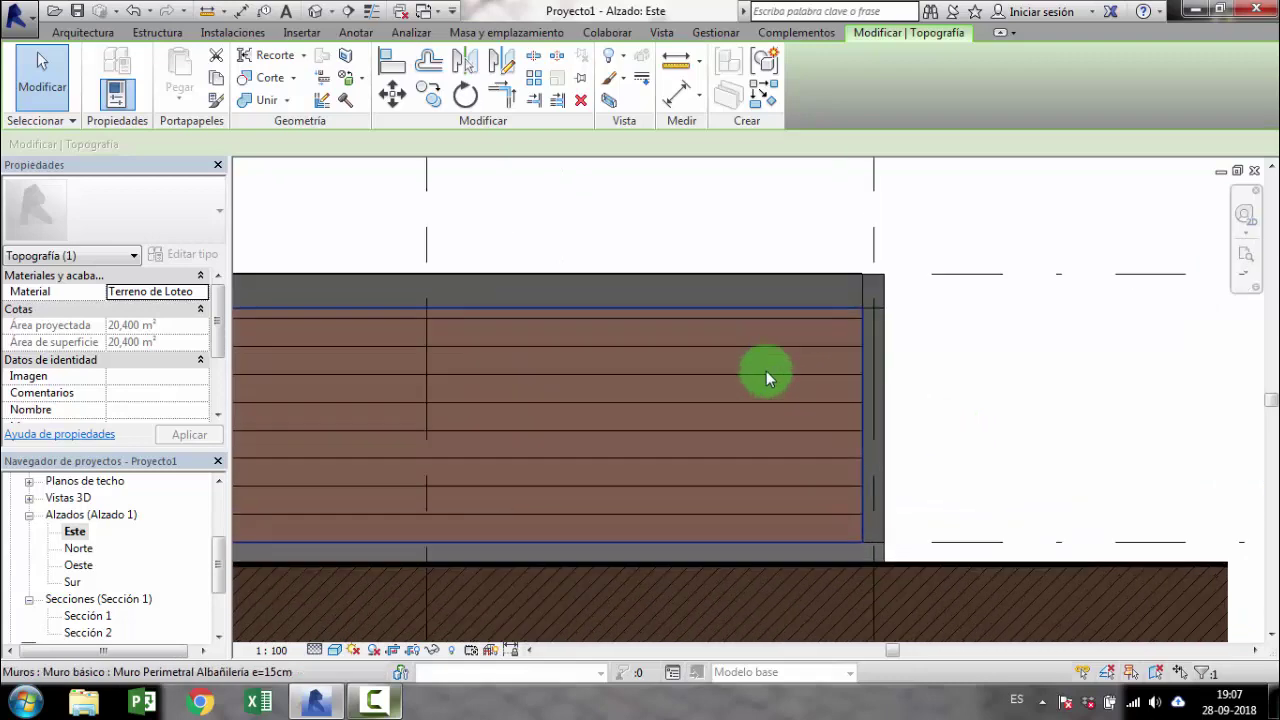
Step: Add aligned dimensions of 2,10 for the wall height and 2,40 beside it
{"action": "left_click", "coordinate": [243, 10]}
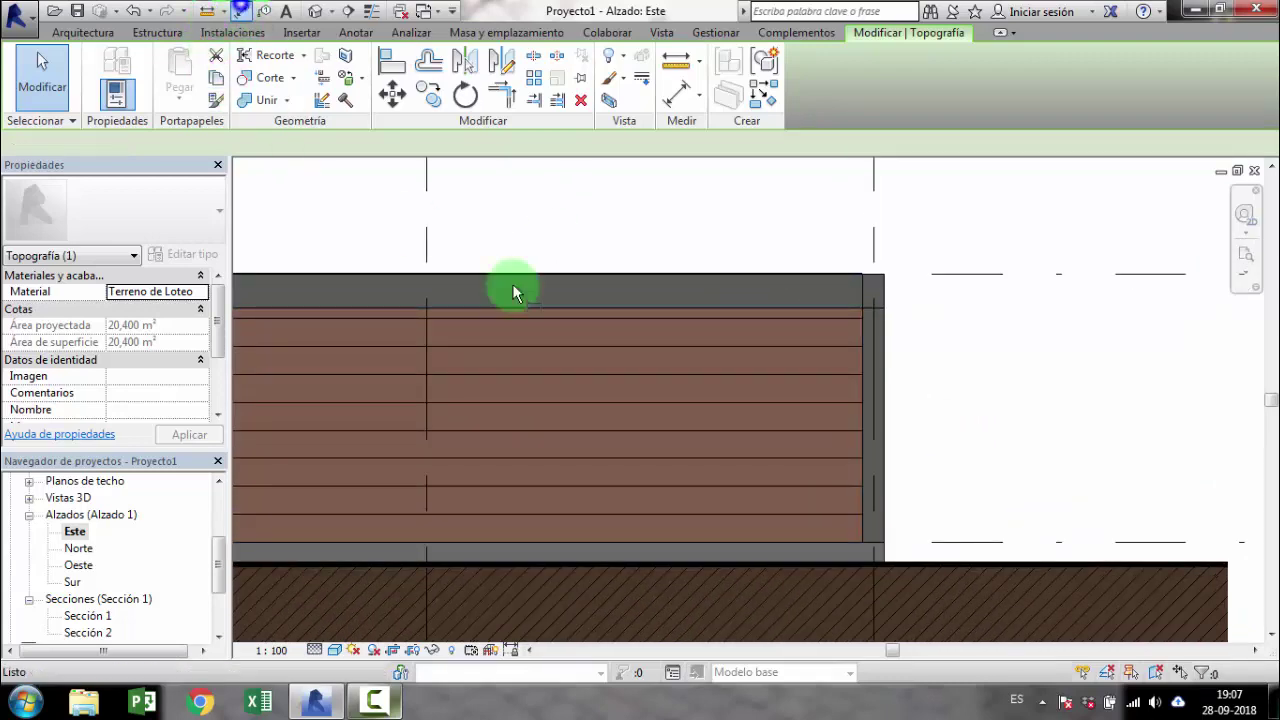
{"action": "left_click", "coordinate": [739, 545]}
{"action": "left_click", "coordinate": [750, 308]}
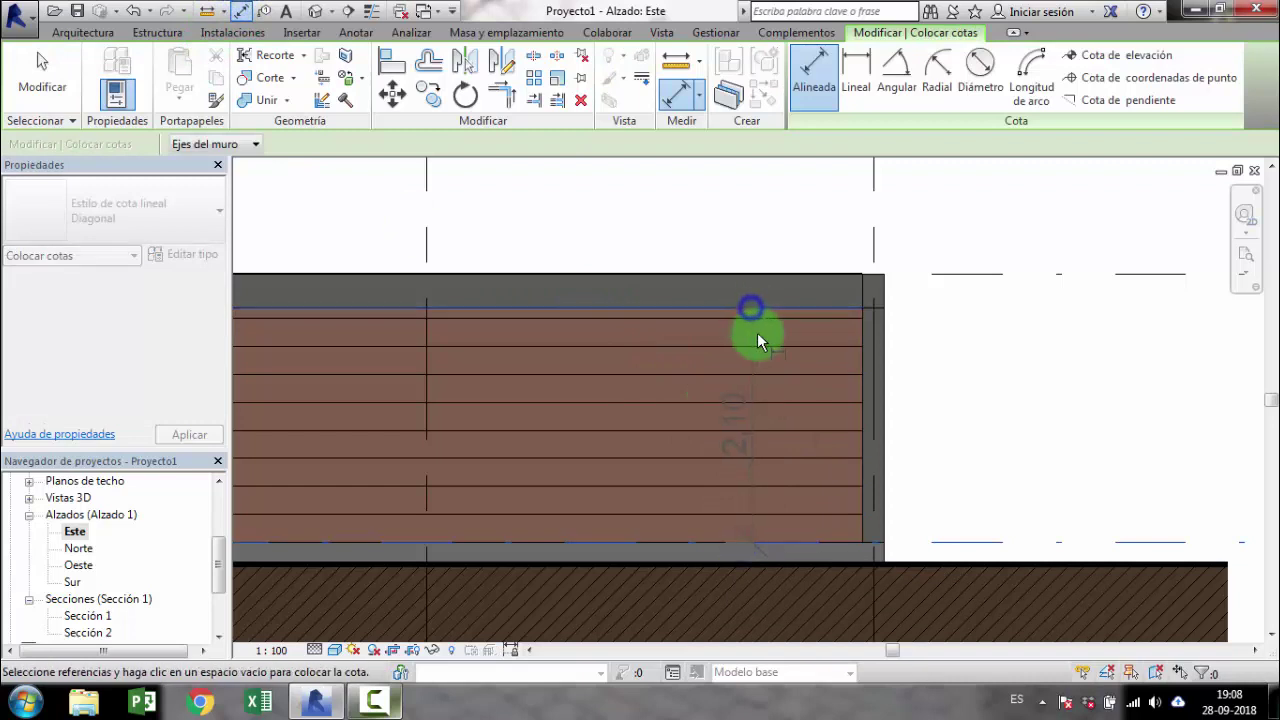
{"action": "left_click", "coordinate": [965, 390]}
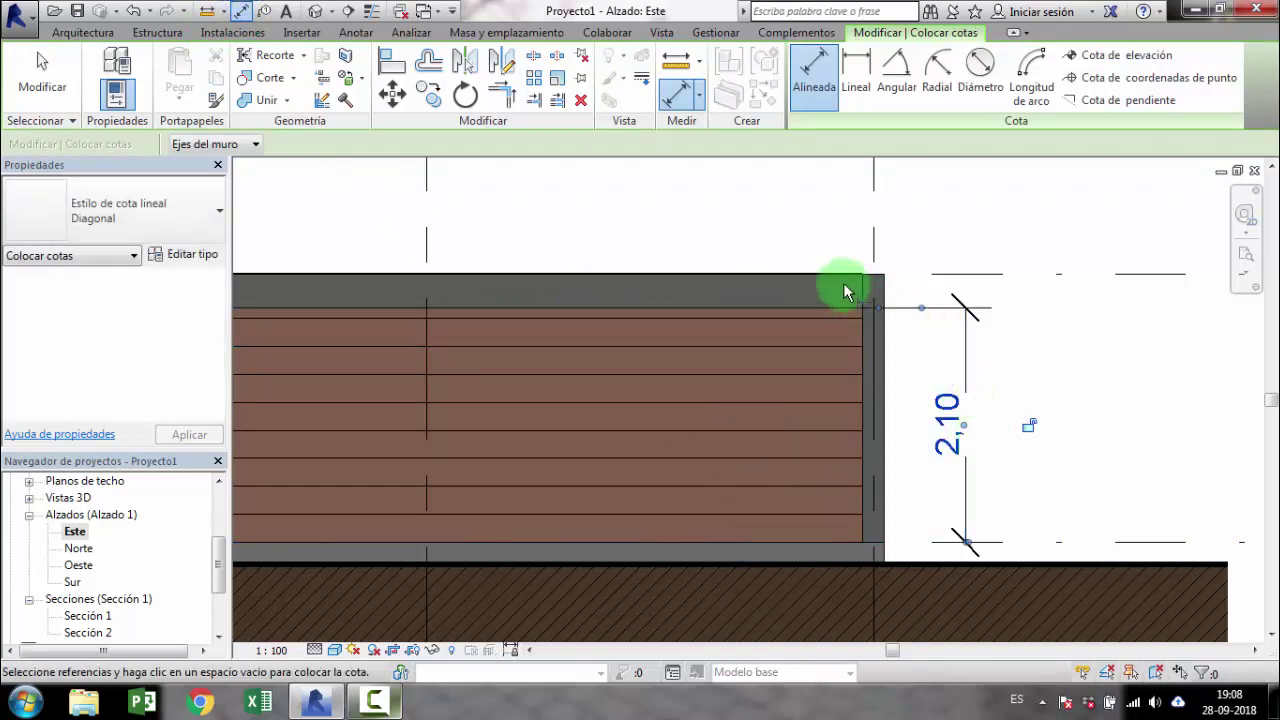
{"action": "left_click", "coordinate": [824, 550]}
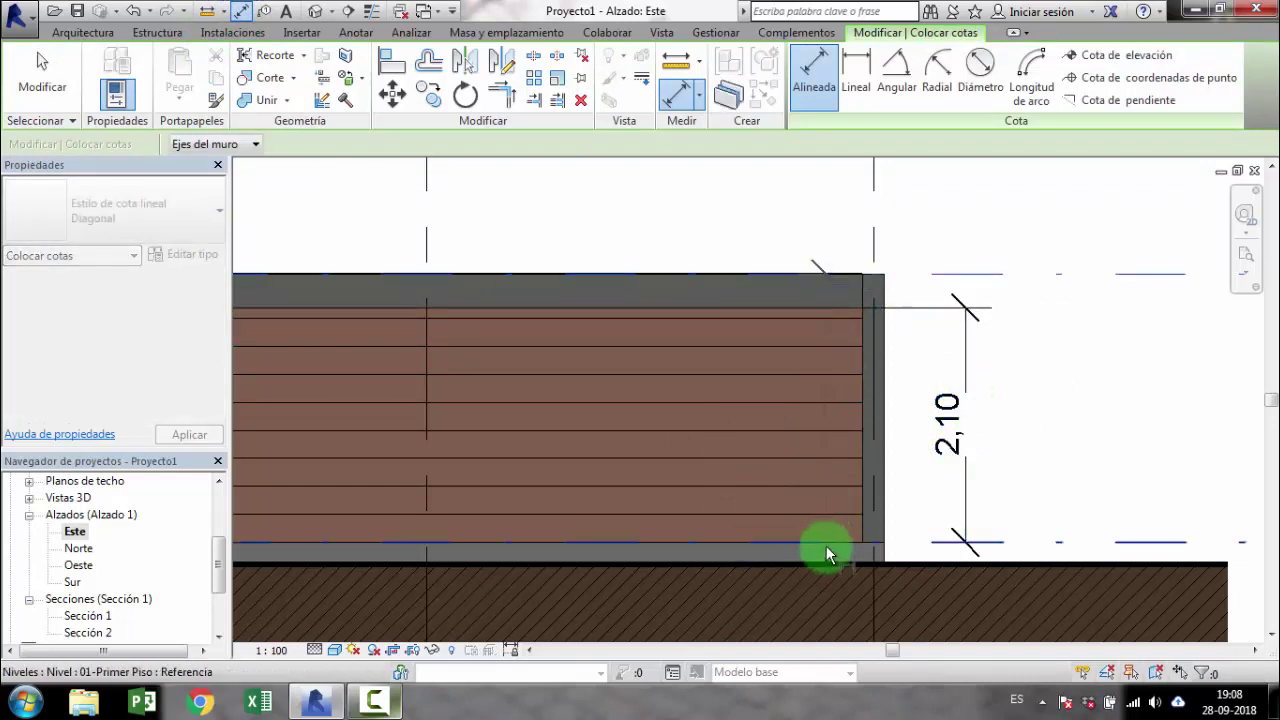
{"action": "left_click", "coordinate": [827, 540]}
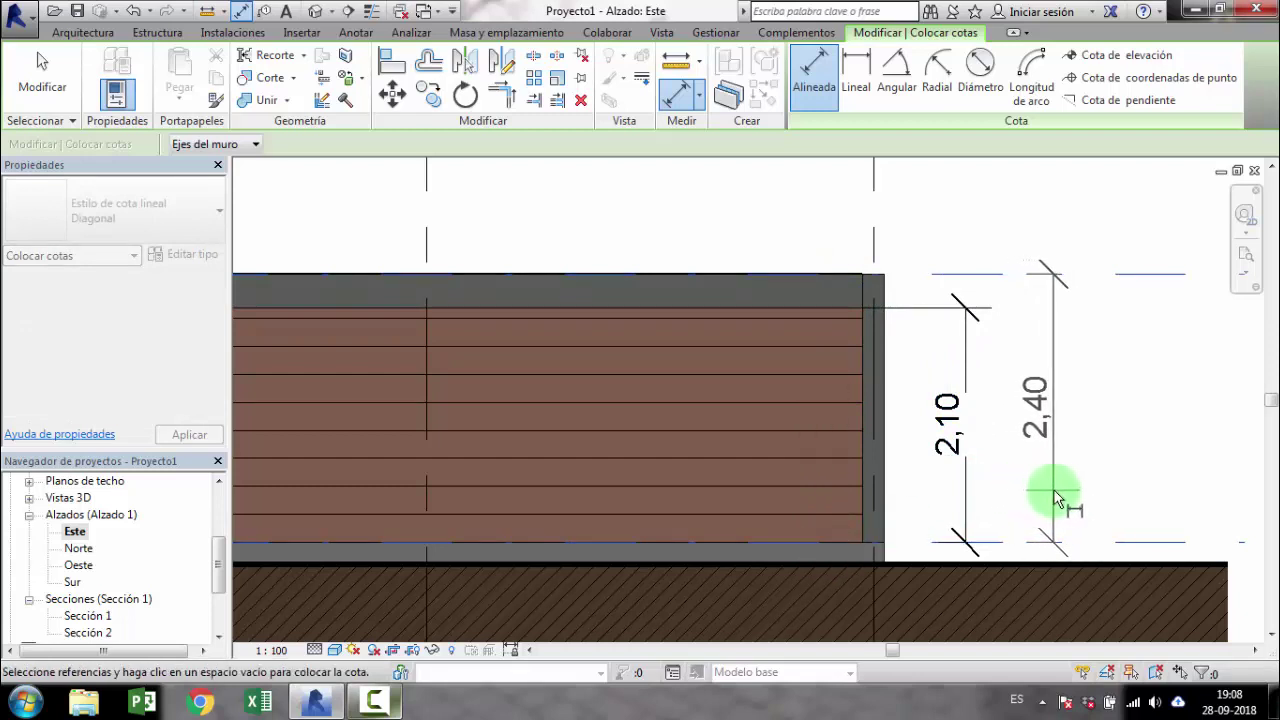
{"action": "left_click", "coordinate": [1050, 492]}
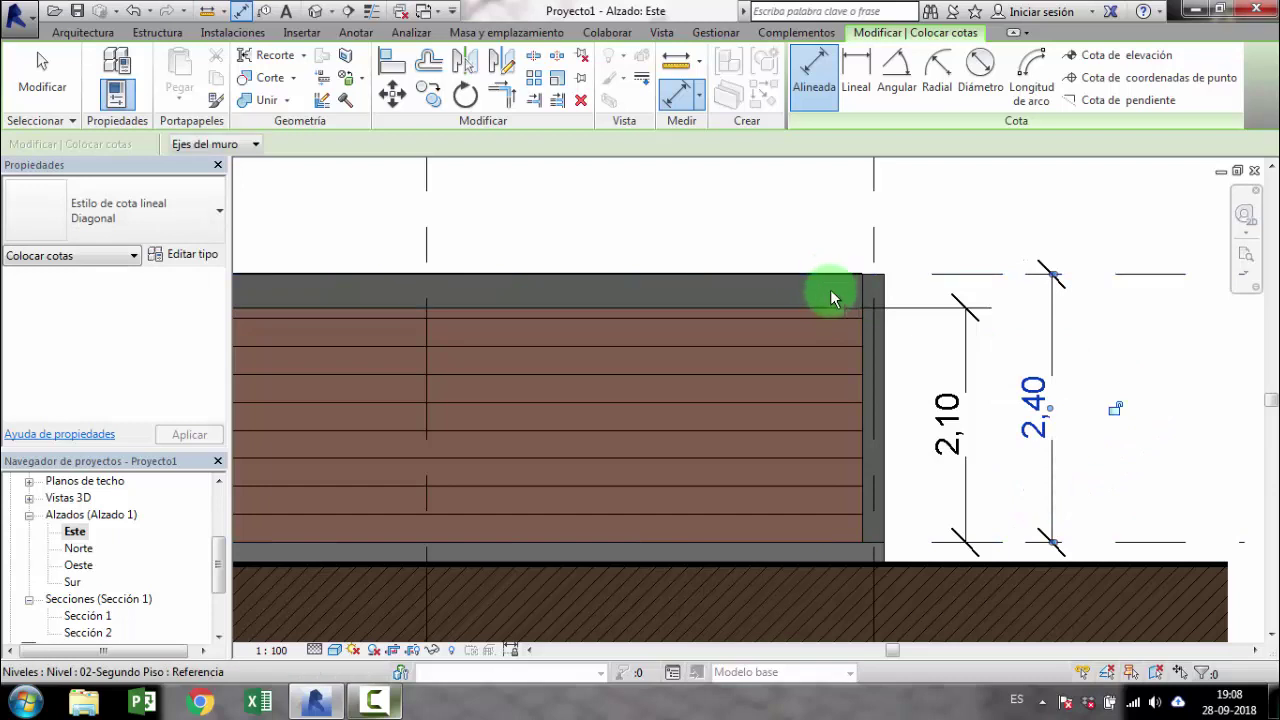
Step: Switch the elevation to wireframe and add a 2,29 slab-to-floor dimension
{"action": "left_click", "coordinate": [340, 650]}
{"action": "left_click", "coordinate": [380, 536]}
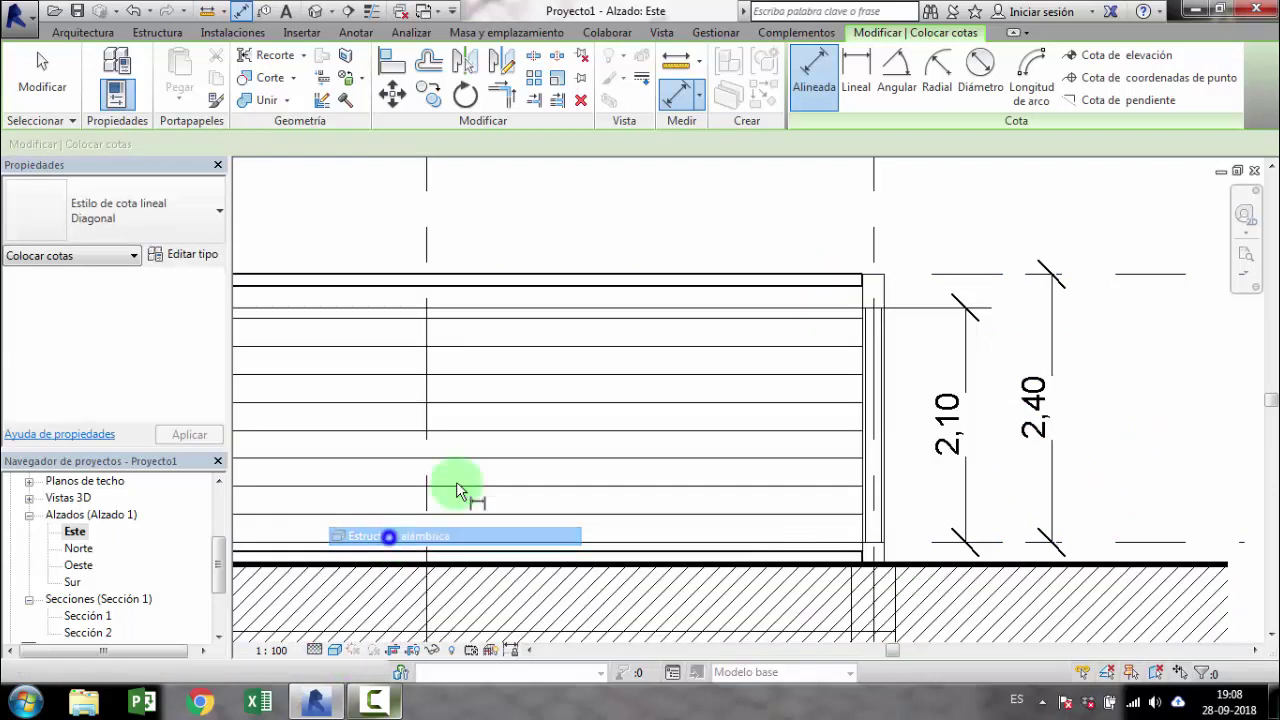
{"action": "left_click", "coordinate": [562, 286]}
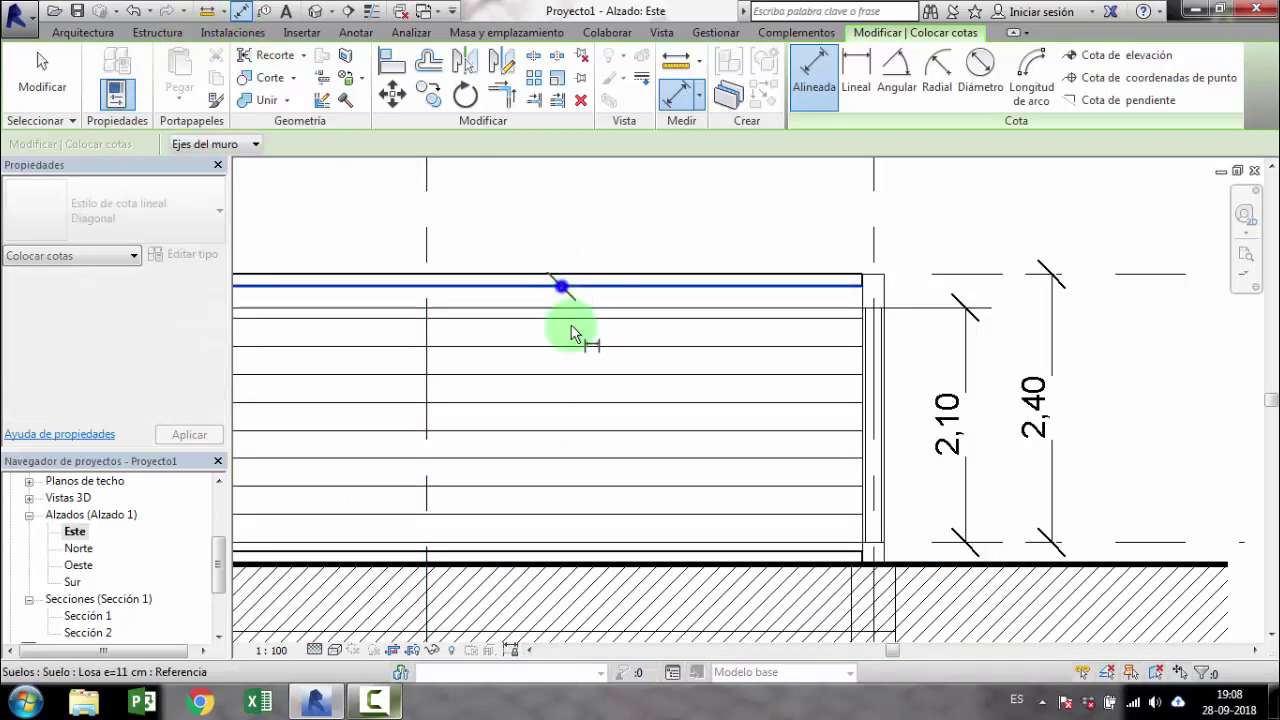
{"action": "left_click", "coordinate": [746, 542]}
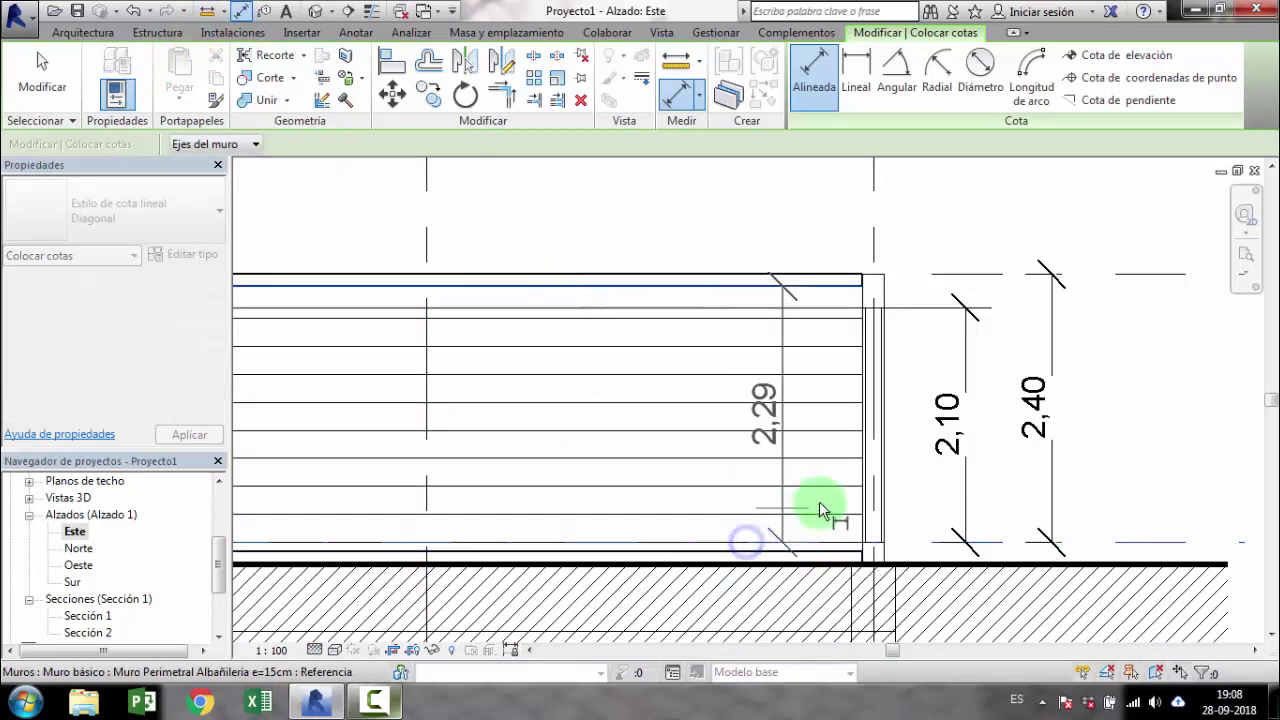
{"action": "left_click", "coordinate": [1112, 485]}
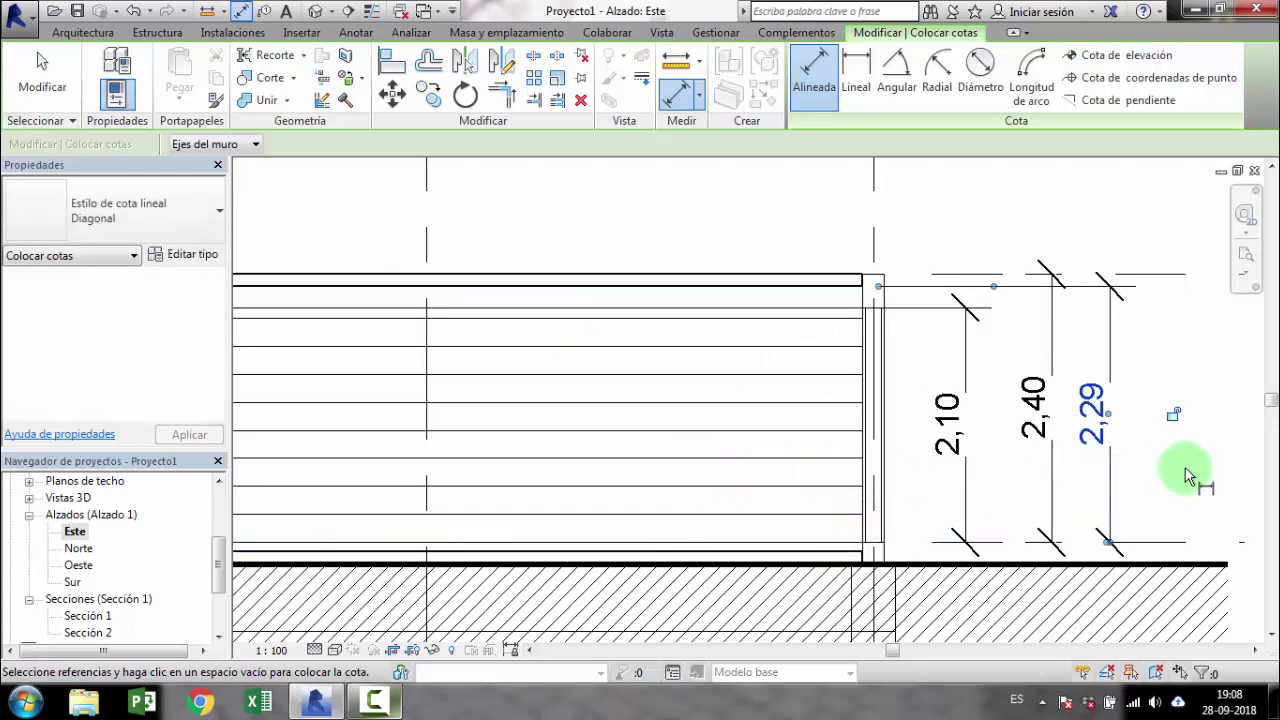
{"action": "key", "text": "Escape"}
{"action": "key", "text": "Escape"}
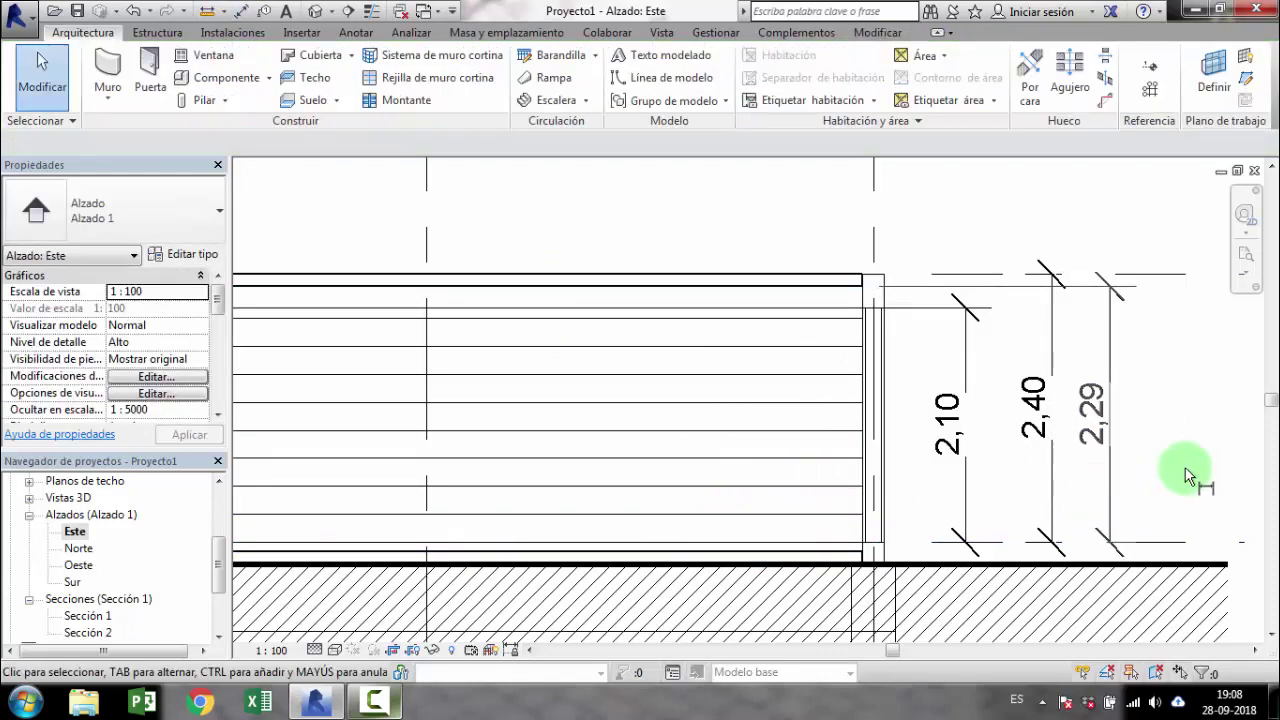
Step: Delete the 2,29, 2,40 and 2,10 dimensions and zoom out to the whole elevation
{"action": "middle_click_drag", "start_coordinate": [1187, 476], "coordinate": [1179, 482]}
{"action": "scroll", "coordinate": [960, 430], "scroll_direction": "up", "scroll_amount": 1}
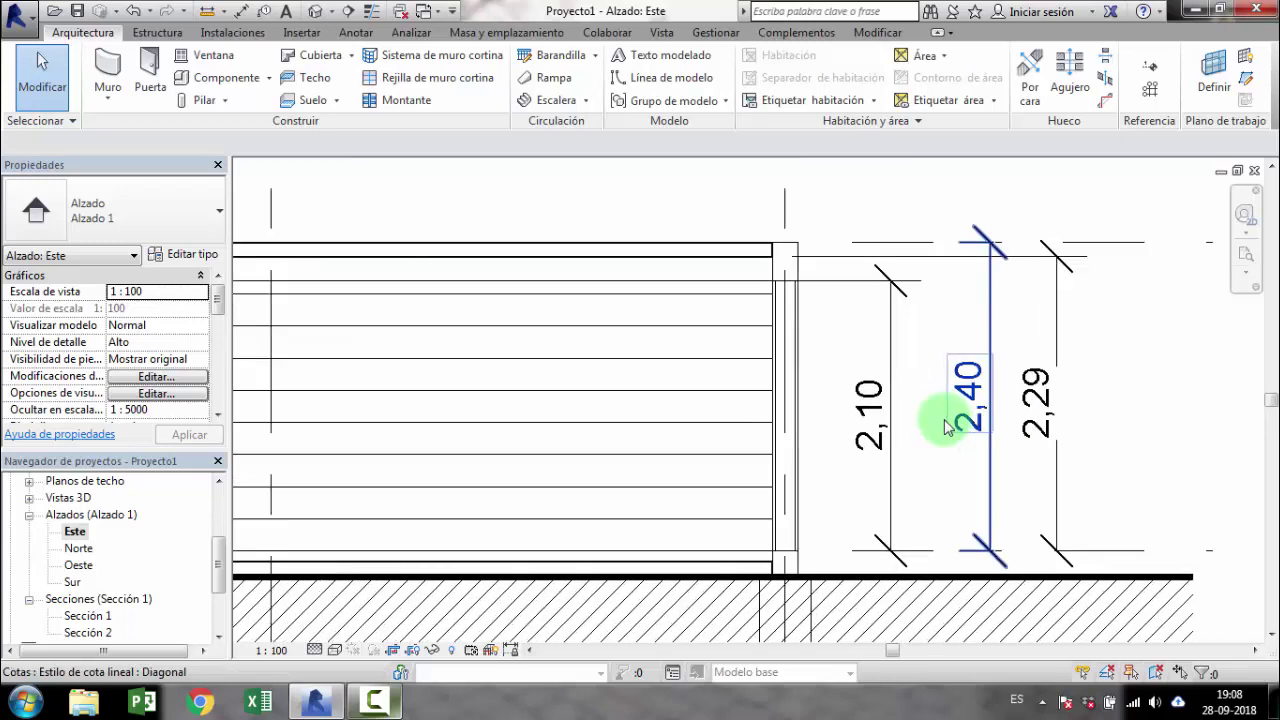
{"action": "scroll", "coordinate": [990, 380], "scroll_direction": "up", "scroll_amount": 1}
{"action": "scroll", "coordinate": [1060, 385], "scroll_direction": "up", "scroll_amount": 1}
{"action": "scroll", "coordinate": [1068, 383], "scroll_direction": "down", "scroll_amount": 1}
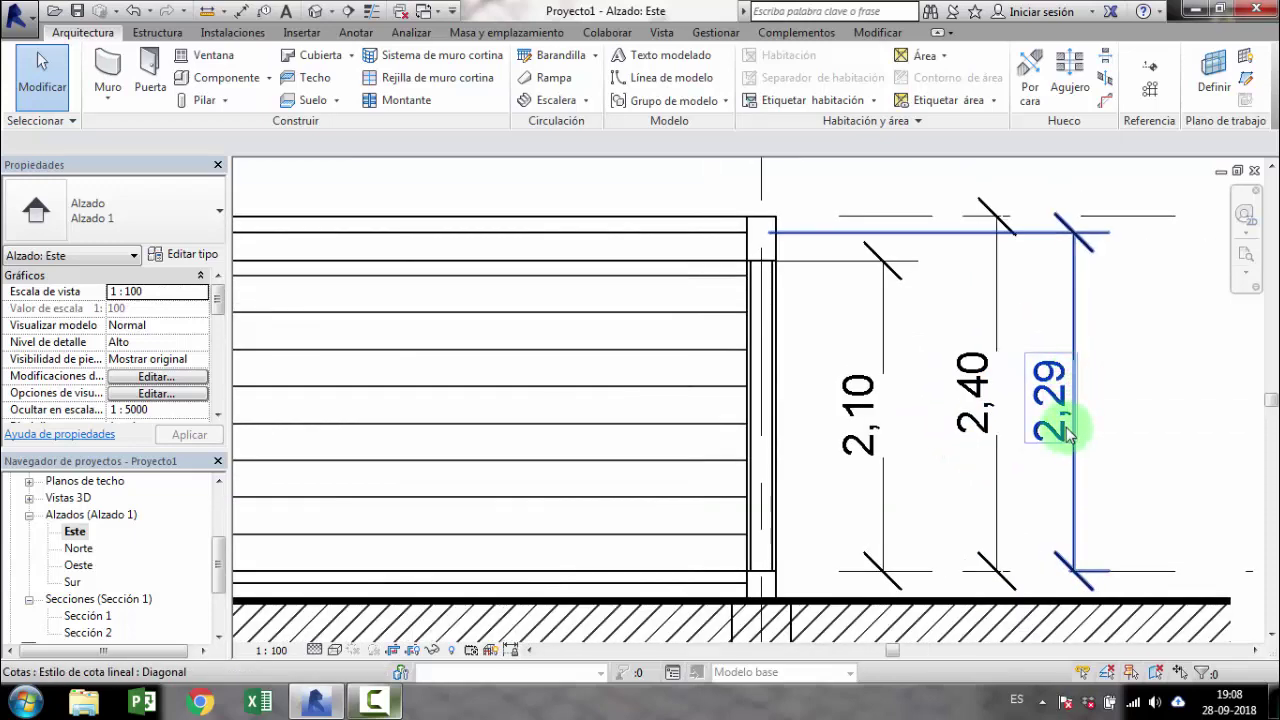
{"action": "left_click", "coordinate": [1076, 496]}
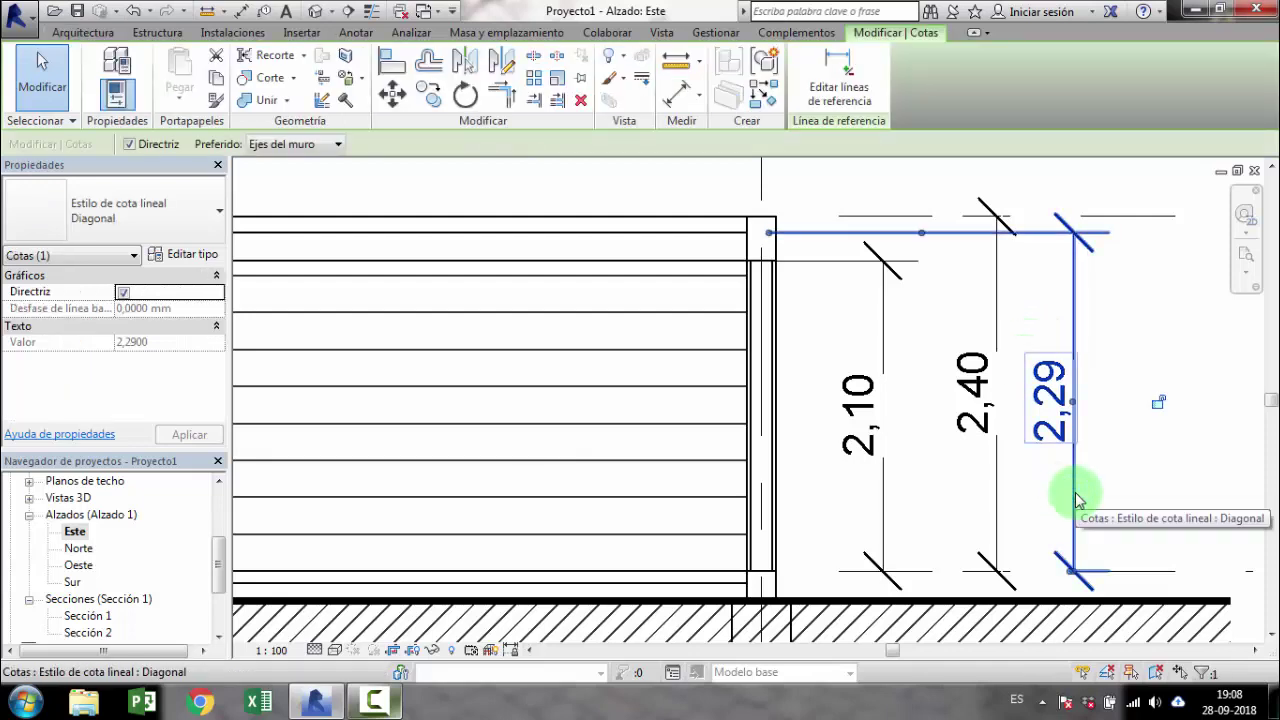
{"action": "key", "text": "Delete"}
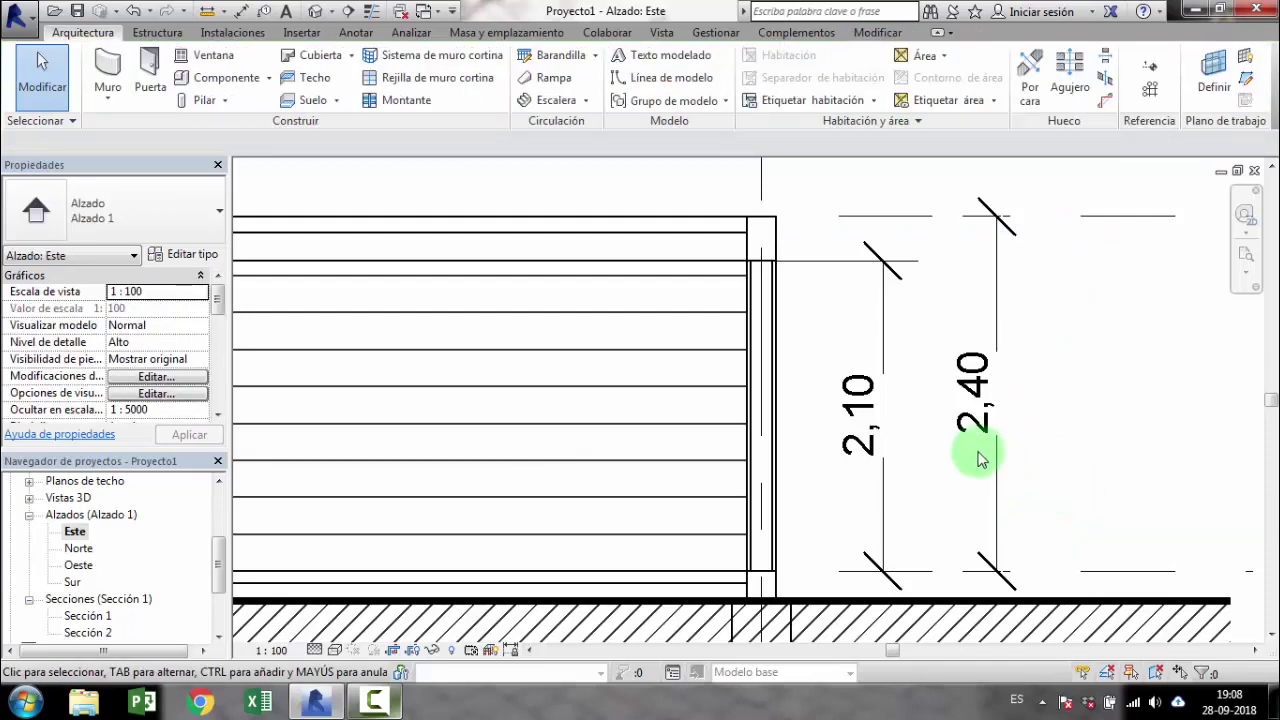
{"action": "left_click", "coordinate": [995, 502]}
{"action": "key", "text": "Delete"}
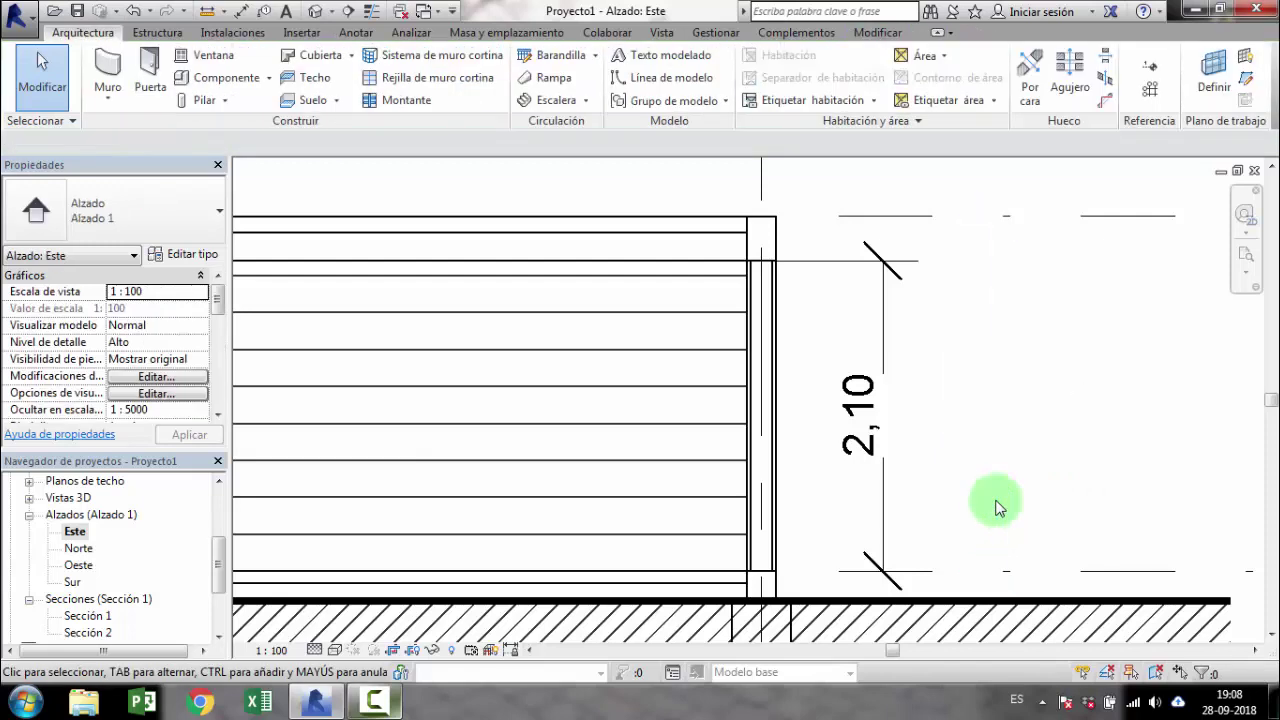
{"action": "left_click", "coordinate": [884, 487]}
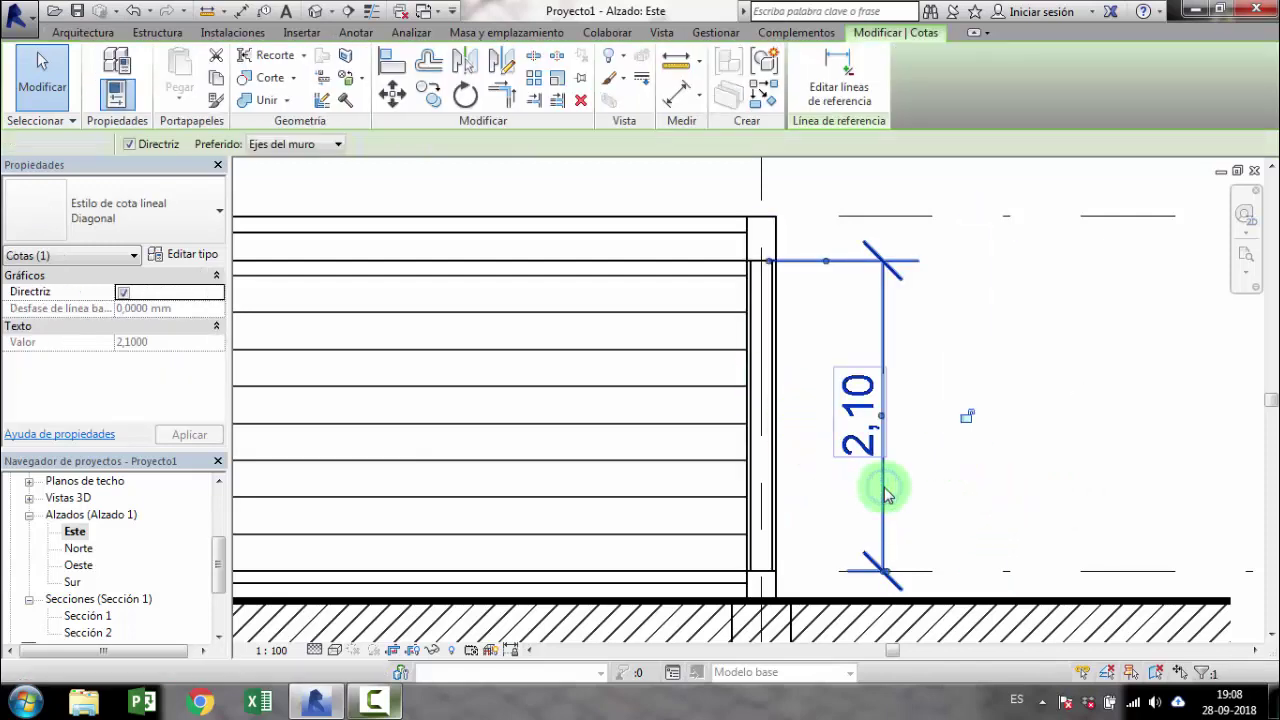
{"action": "key", "text": "Delete"}
{"action": "scroll", "coordinate": [884, 487], "scroll_direction": "down", "scroll_amount": 2}
{"action": "scroll", "coordinate": [971, 463], "scroll_direction": "down", "scroll_amount": 2}
{"action": "mouse_move", "coordinate": [971, 434]}
{"action": "middle_mouse_down"}
{"action": "mouse_move", "coordinate": [876, 378]}
{"action": "mouse_move", "coordinate": [683, 486]}
{"action": "mouse_move", "coordinate": [986, 437]}
{"action": "mouse_move", "coordinate": [914, 423]}
{"action": "middle_mouse_up"}
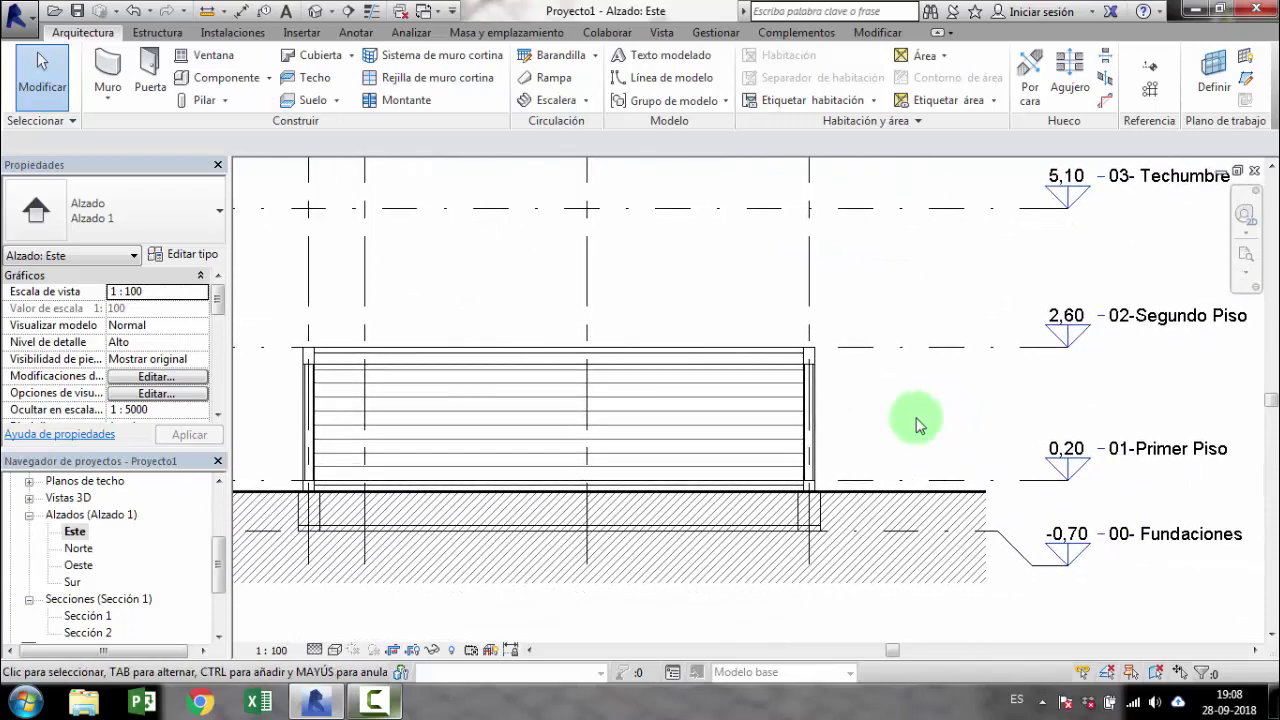
Step: Close the East elevation window and pan and orbit the 3D view to see the brick side
{"action": "left_click", "coordinate": [1257, 175]}
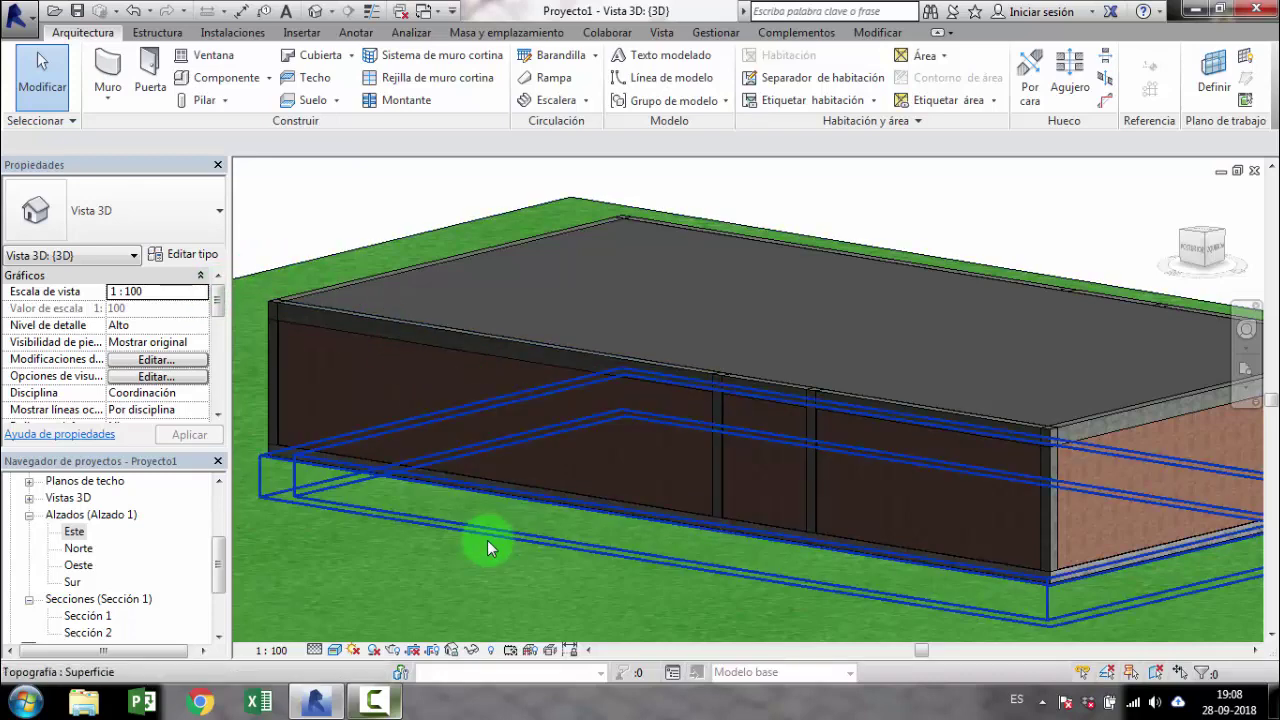
{"action": "left_click", "coordinate": [387, 703]}
{"action": "left_click", "coordinate": [388, 705]}
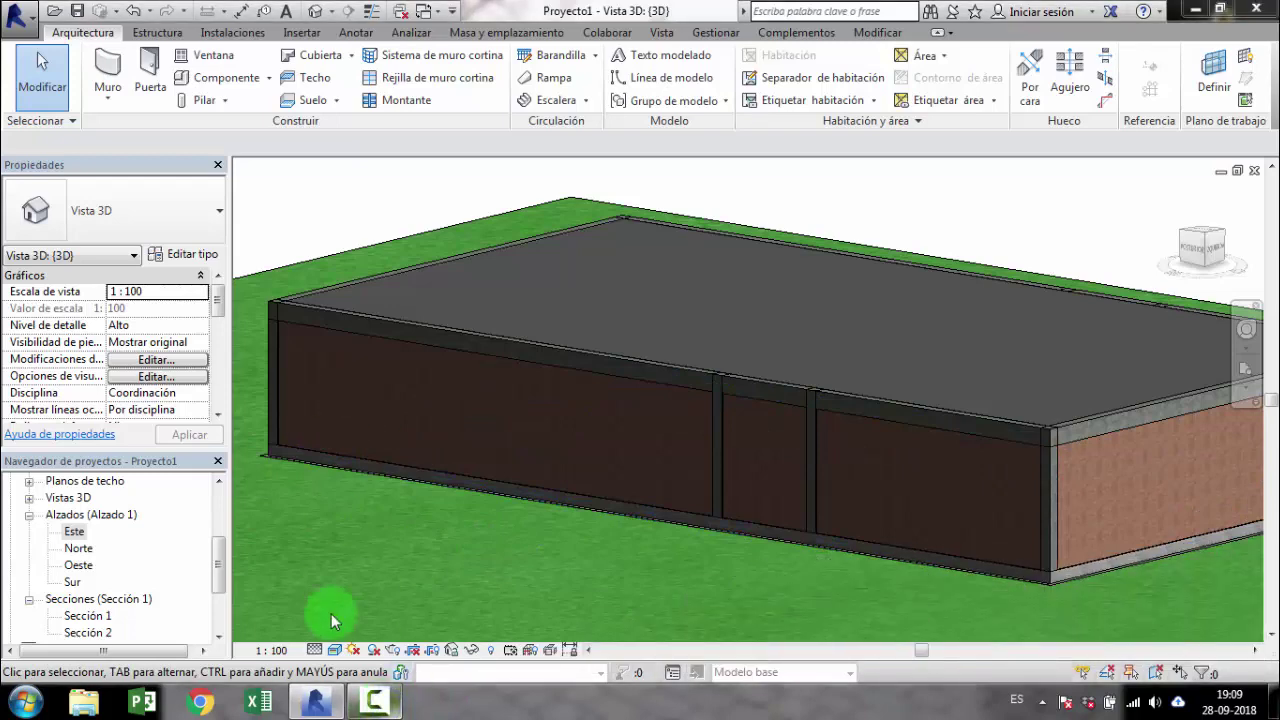
{"action": "middle_click_drag", "start_coordinate": [434, 458], "coordinate": [509, 409]}
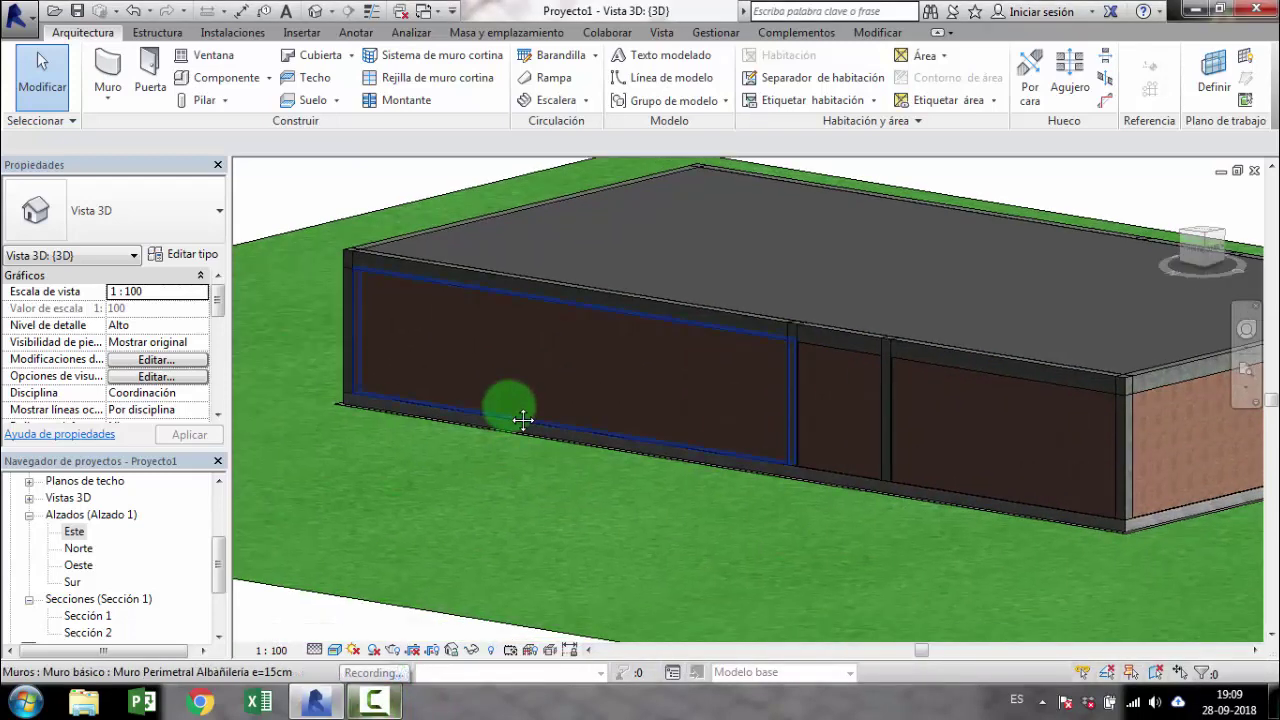
{"action": "middle_click_drag", "start_coordinate": [456, 496], "coordinate": [414, 528]}
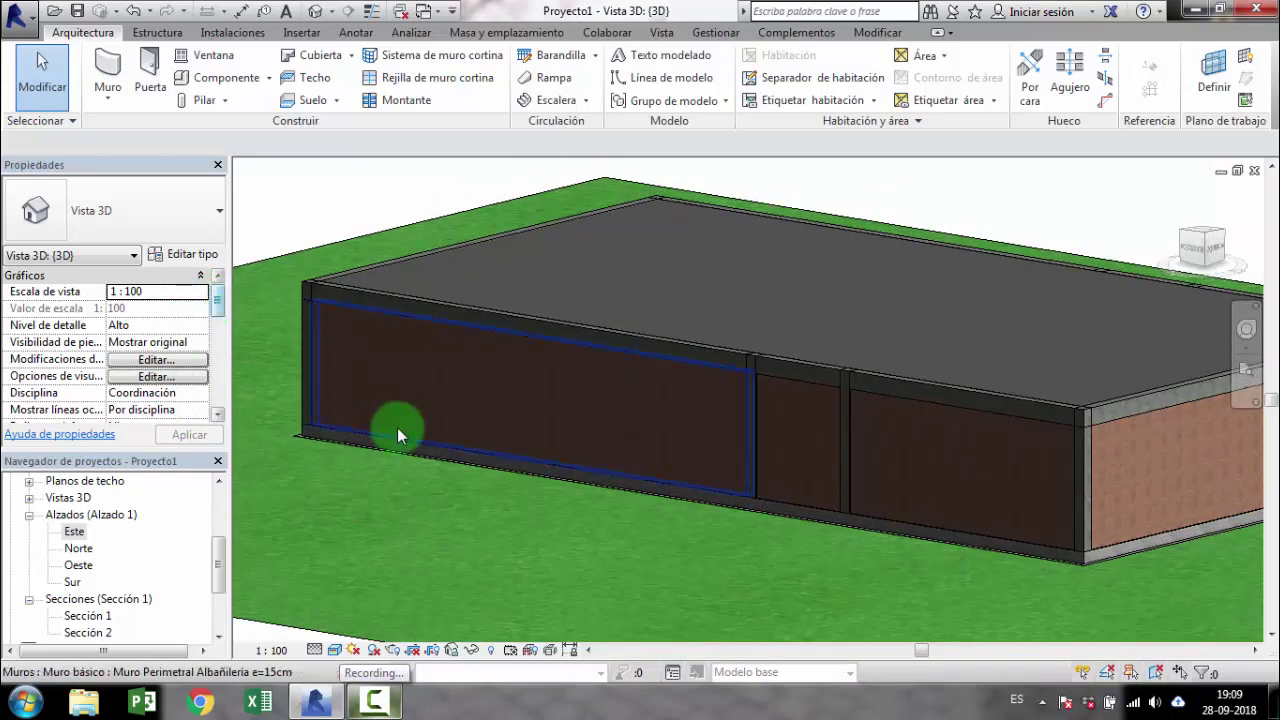
{"action": "left_click_drag", "start_coordinate": [225, 564], "coordinate": [222, 526]}
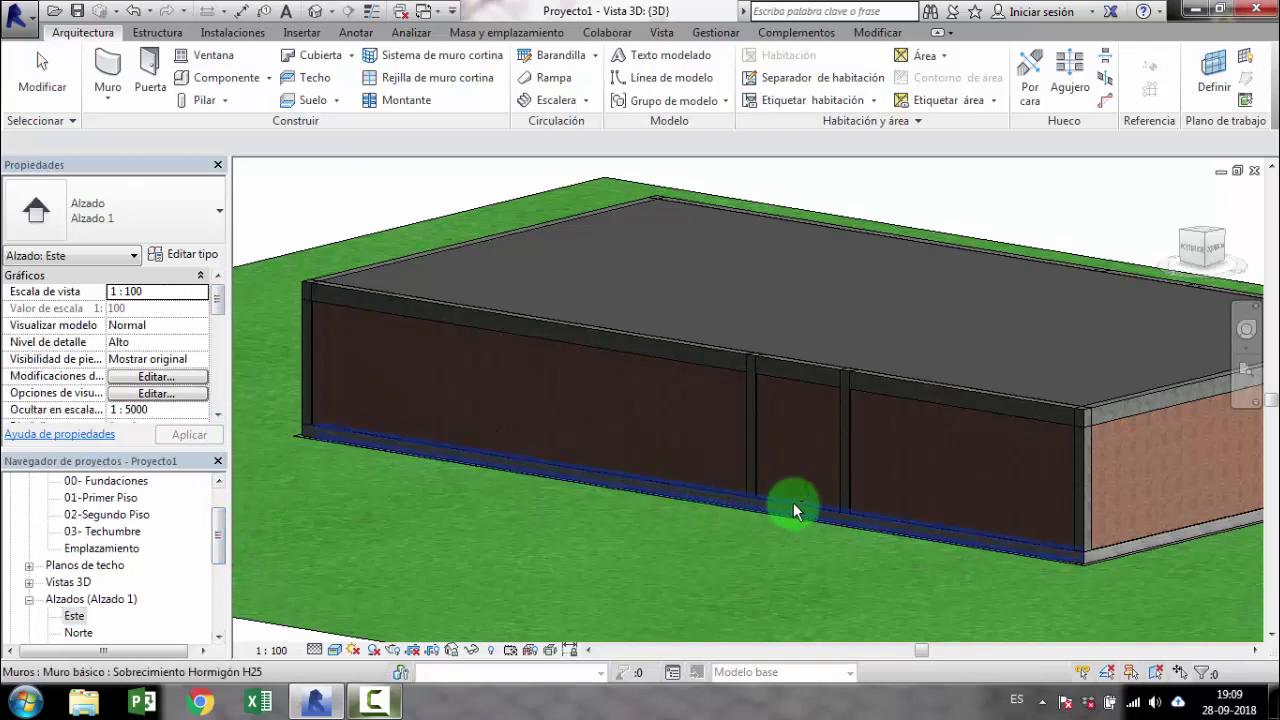
{"action": "mouse_move", "coordinate": [793, 502]}
{"action": "middle_mouse_down", "text": "shift"}
{"action": "mouse_move", "coordinate": [995, 591]}
{"action": "mouse_move", "coordinate": [1006, 563]}
{"action": "middle_mouse_up", "text": "shift"}
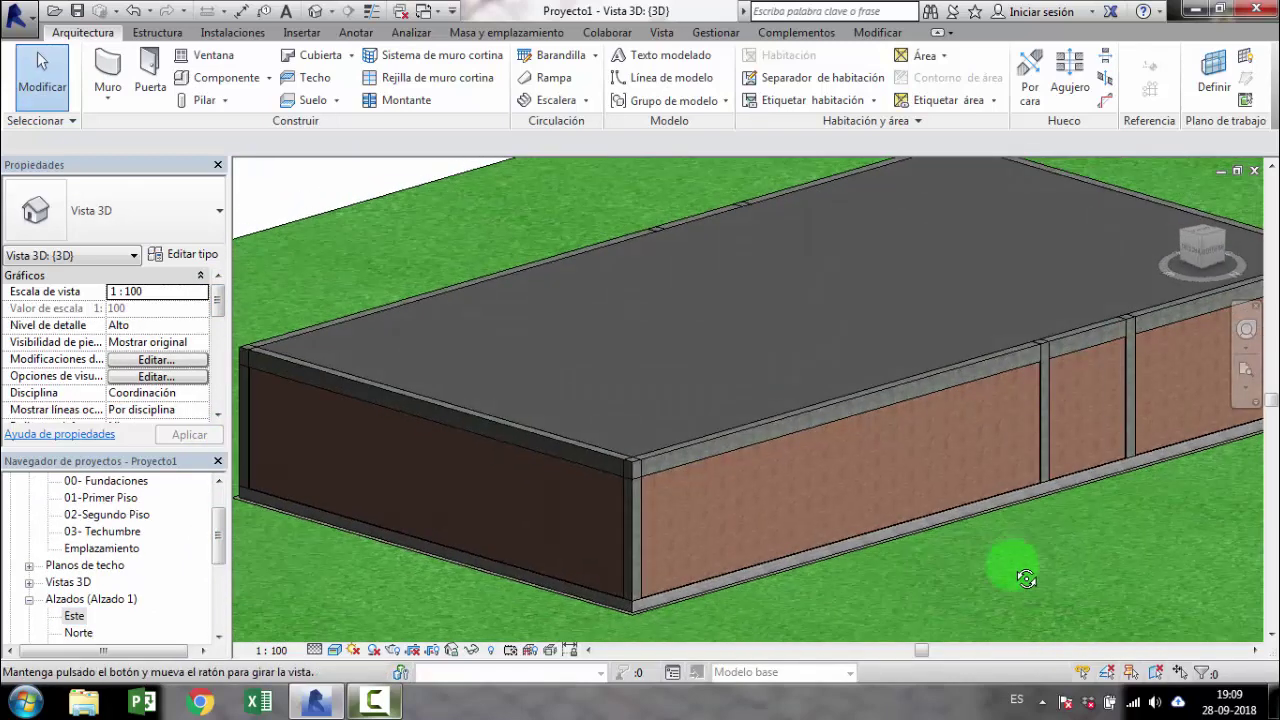
{"action": "left_click_drag", "start_coordinate": [215, 533], "coordinate": [212, 512]}
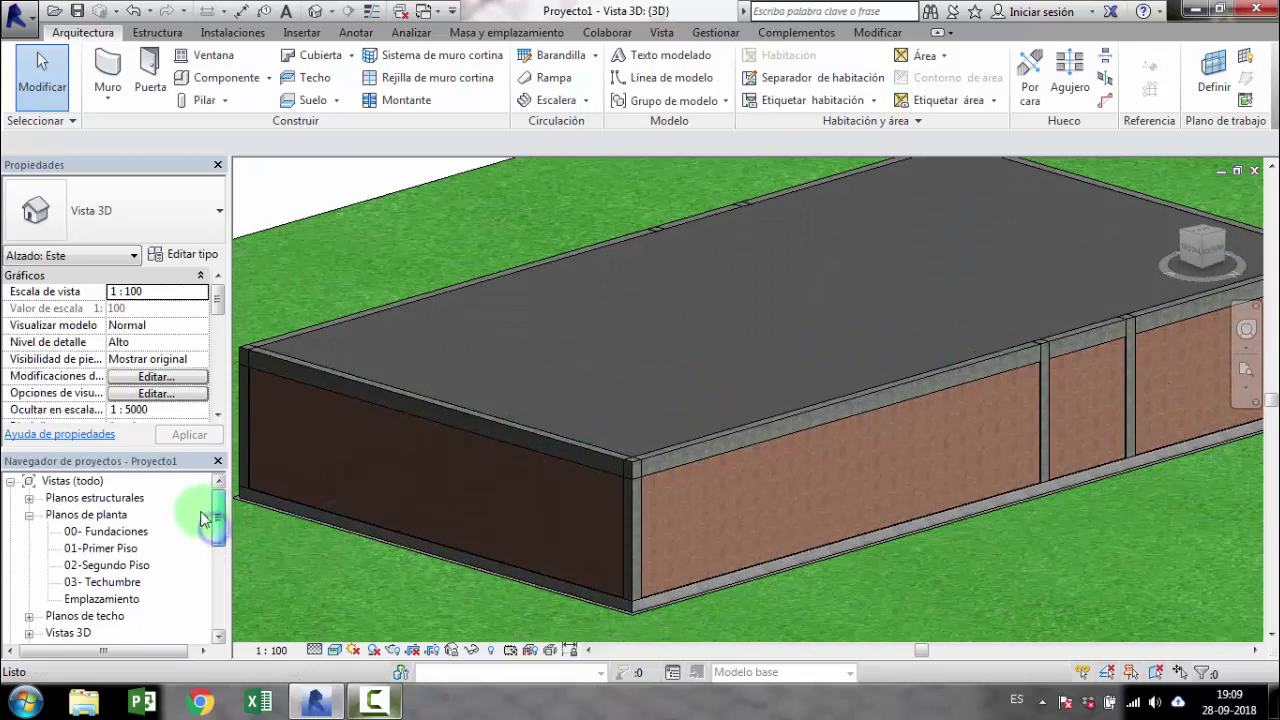
Step: Open the 01-Primer Piso plan, centre the building, and start a Door showing its type list
{"action": "double_click", "coordinate": [120, 548]}
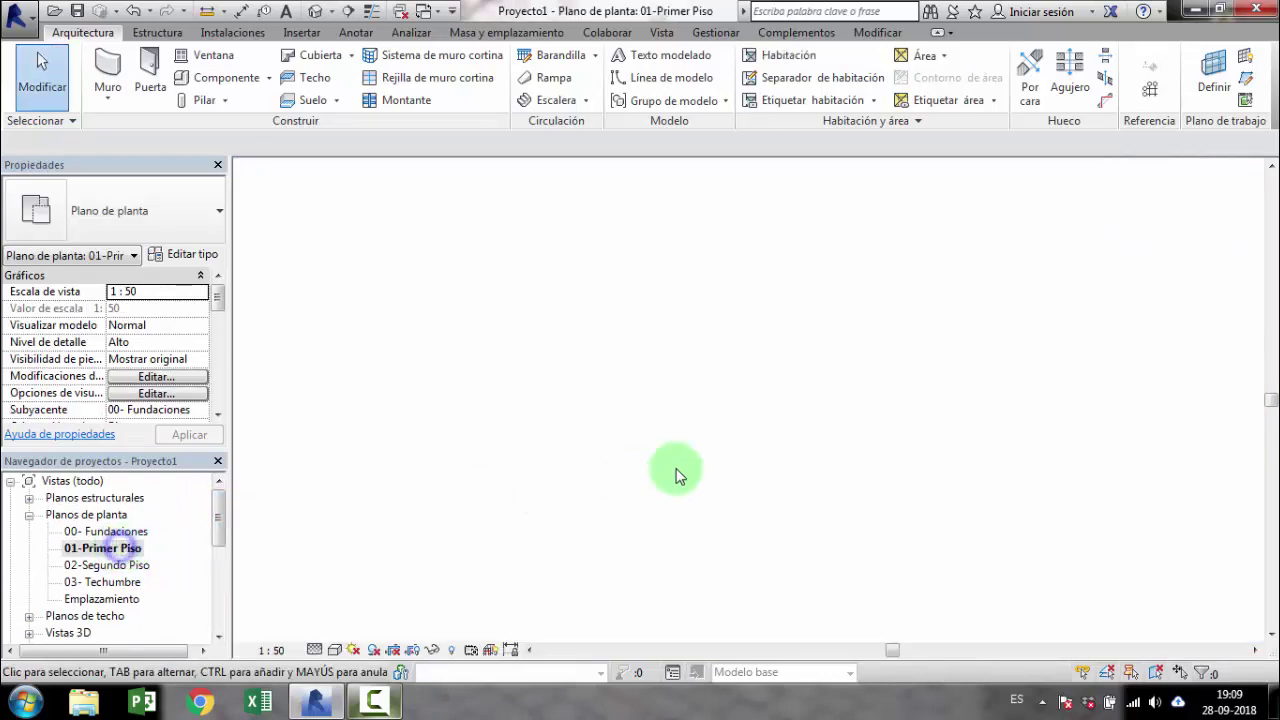
{"action": "scroll", "coordinate": [630, 370], "scroll_direction": "up", "scroll_amount": 1}
{"action": "scroll", "coordinate": [657, 372], "scroll_direction": "up", "scroll_amount": 1}
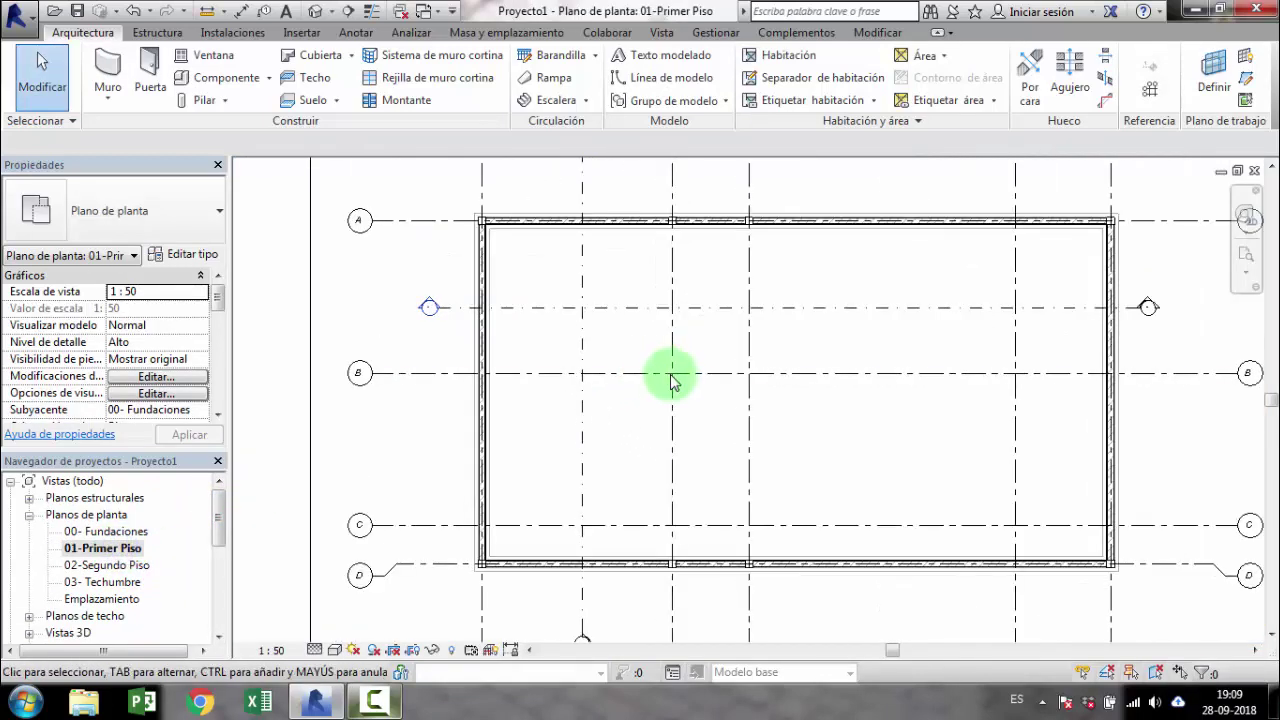
{"action": "scroll", "coordinate": [665, 373], "scroll_direction": "up", "scroll_amount": 1}
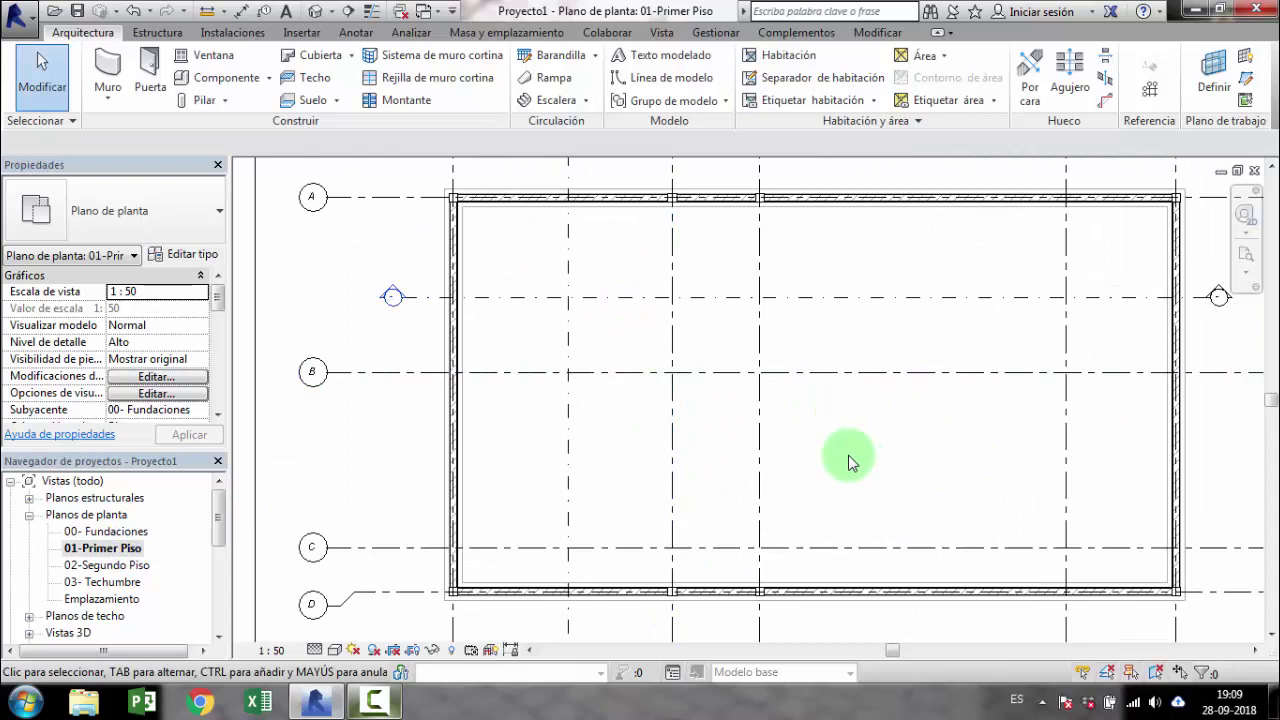
{"action": "mouse_move", "coordinate": [848, 462]}
{"action": "middle_mouse_down"}
{"action": "mouse_move", "coordinate": [838, 495]}
{"action": "mouse_move", "coordinate": [820, 483]}
{"action": "middle_mouse_up"}
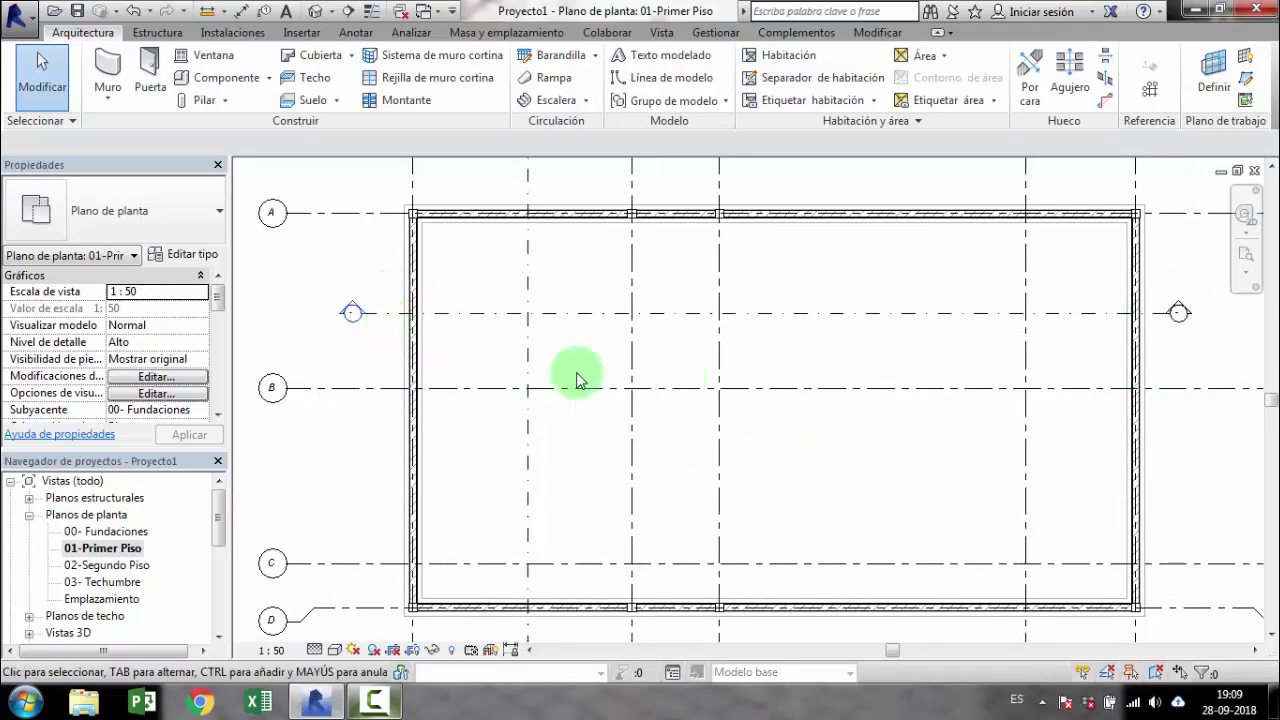
{"action": "scroll", "coordinate": [720, 400], "scroll_direction": "up", "scroll_amount": 1}
{"action": "scroll", "coordinate": [600, 225], "scroll_direction": "down", "scroll_amount": 1}
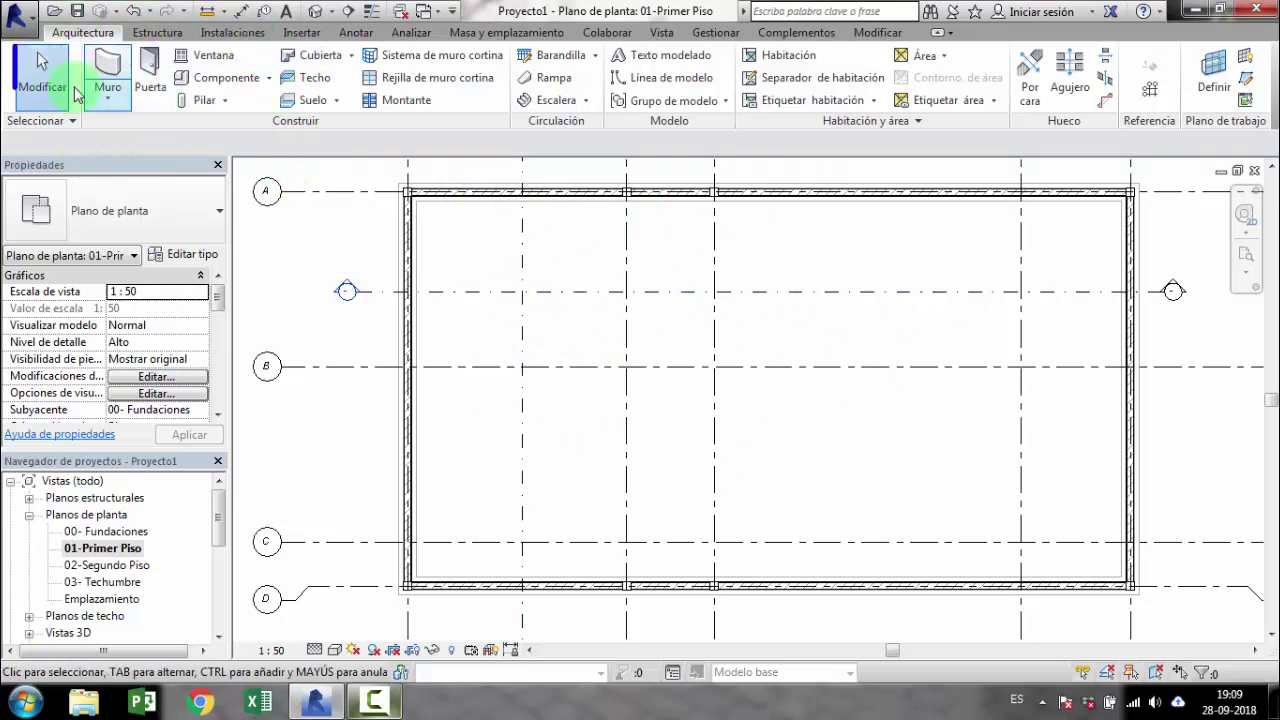
{"action": "left_click", "coordinate": [150, 90]}
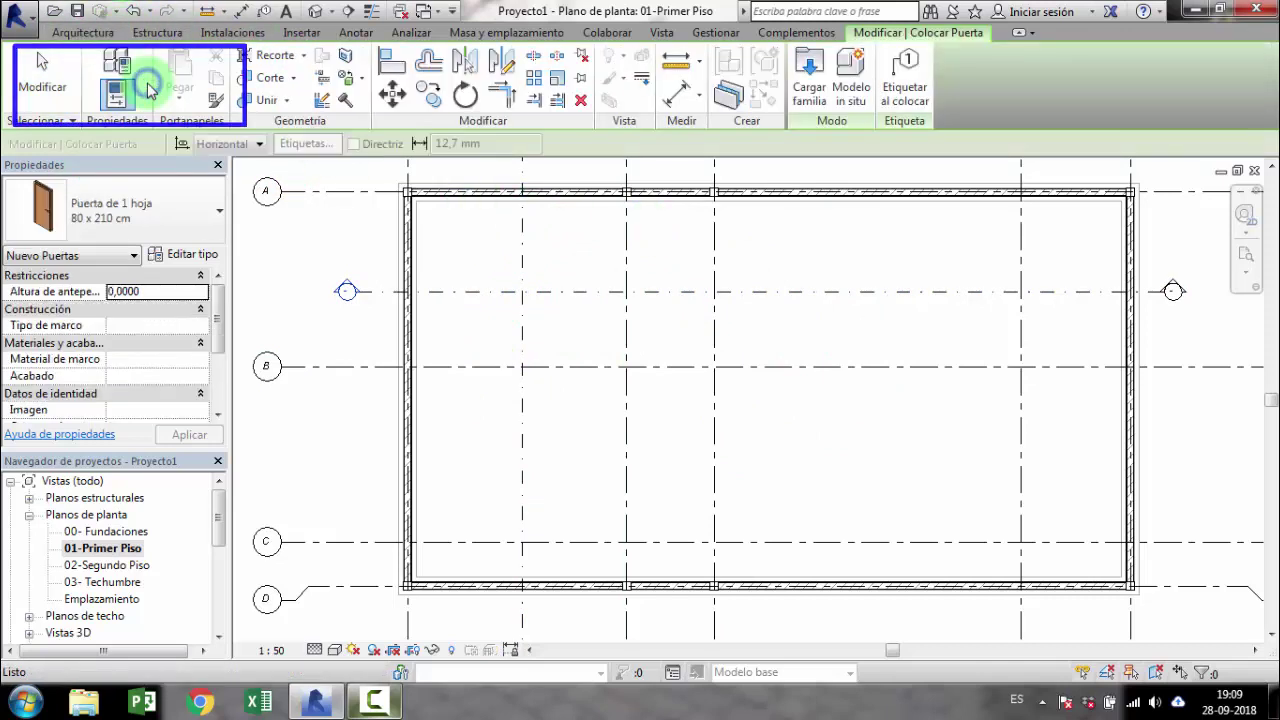
{"action": "left_click", "coordinate": [211, 207]}
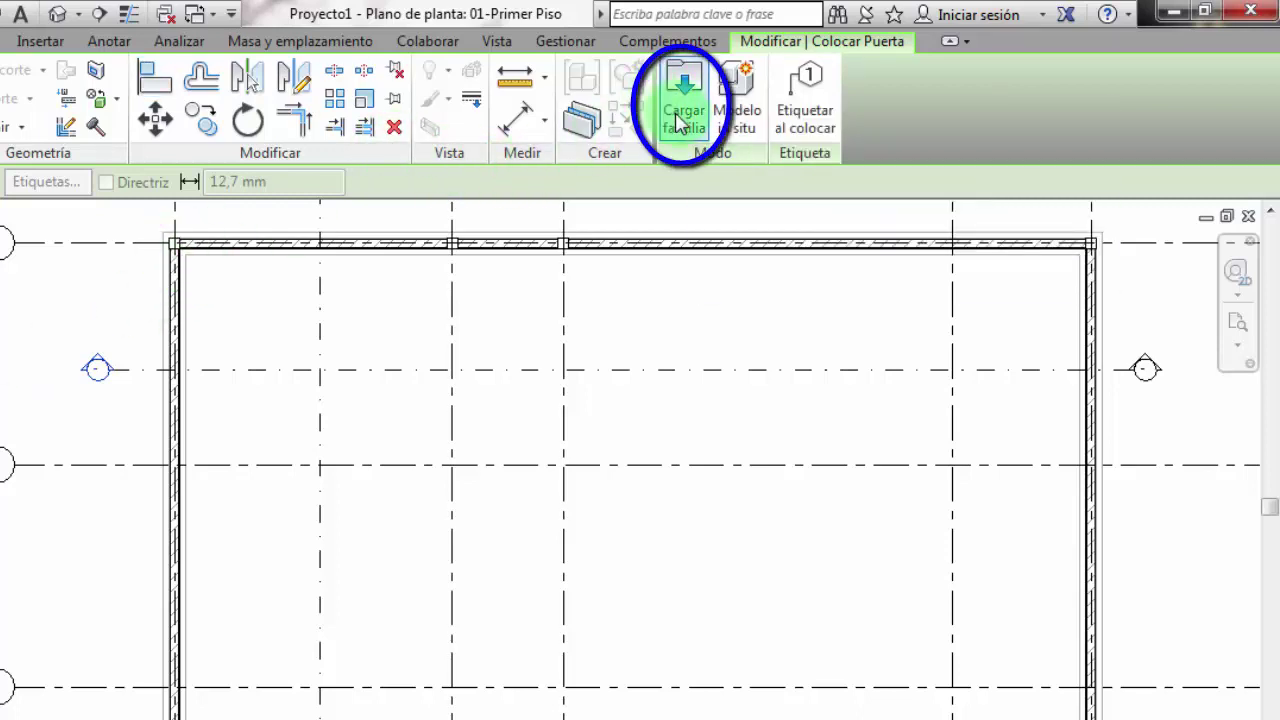
{"action": "mouse_move", "coordinate": [683, 97]}
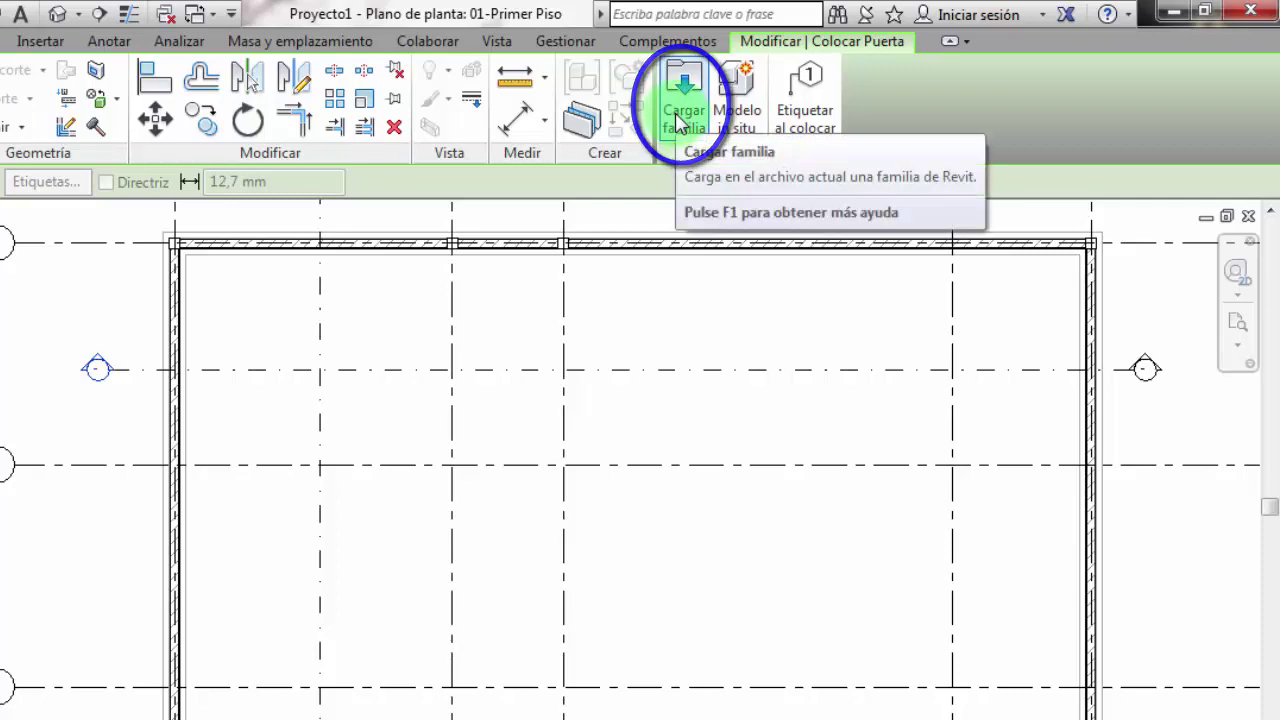
Step: Open the Load Family dialog and browse to the door library folders
{"action": "left_click", "coordinate": [678, 120]}
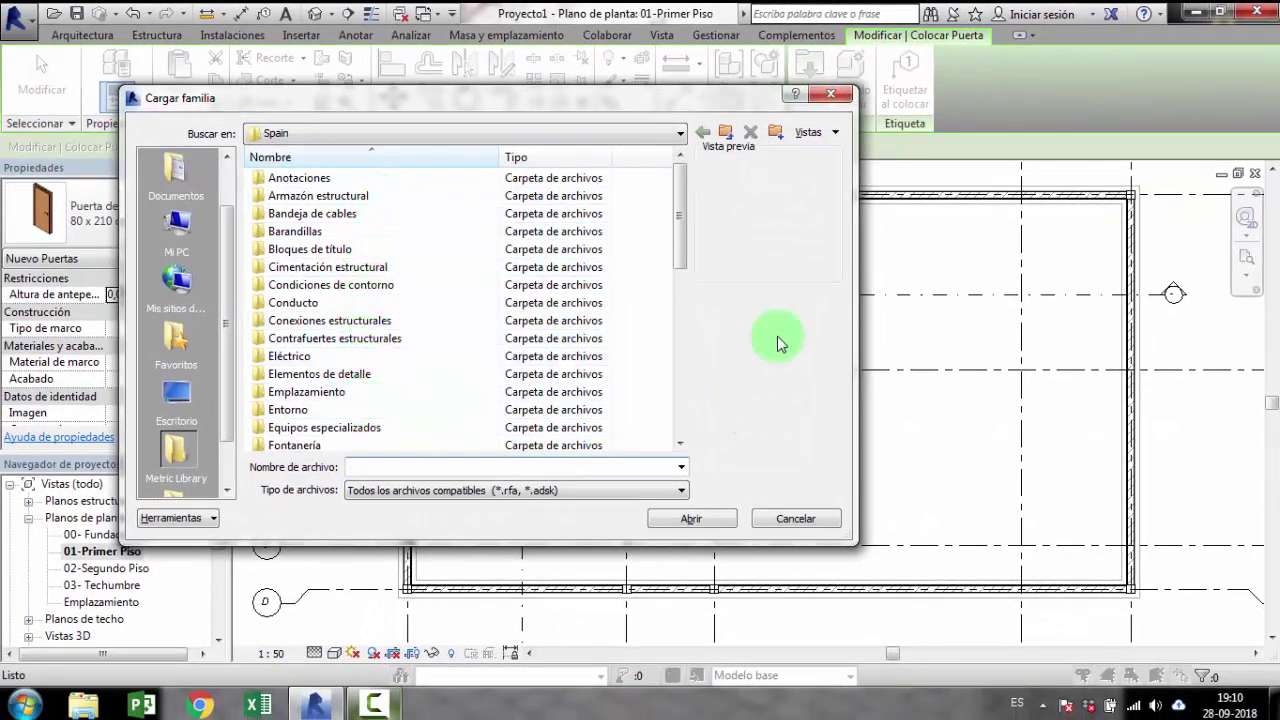
{"action": "left_click_drag", "start_coordinate": [675, 214], "coordinate": [677, 306]}
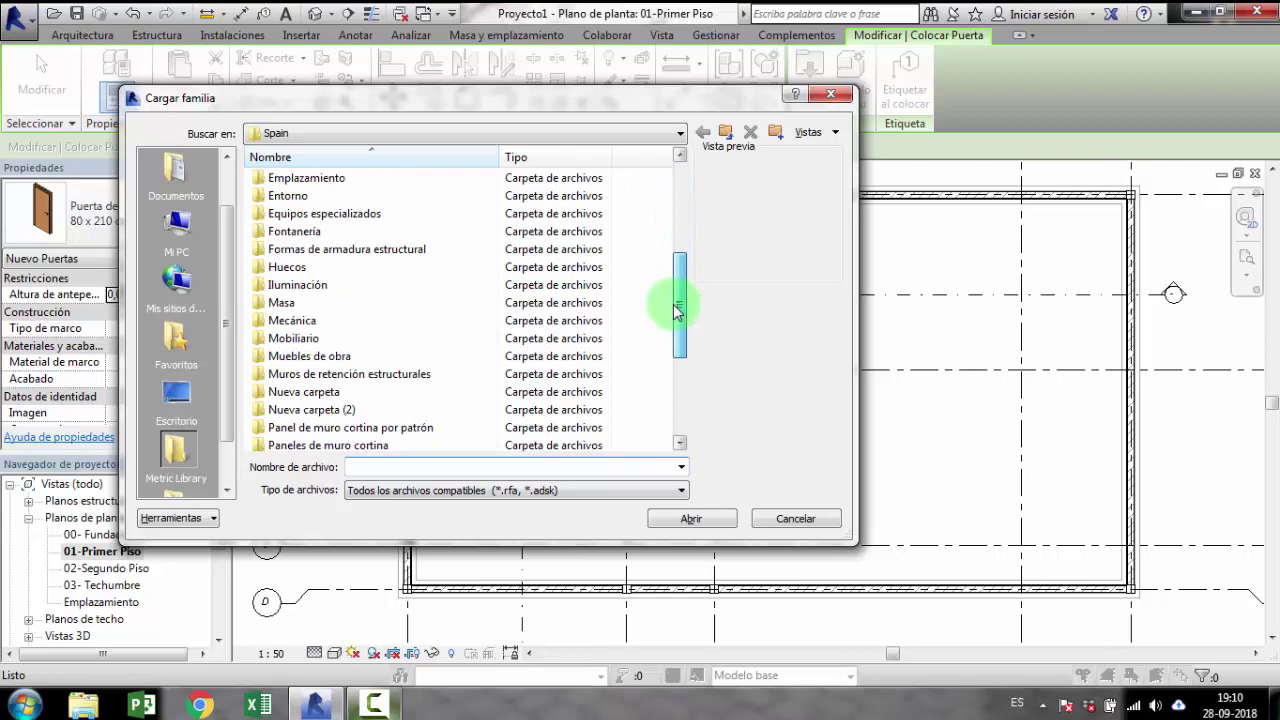
{"action": "left_click", "coordinate": [303, 430]}
{"action": "scroll", "coordinate": [300, 425], "scroll_direction": "down", "scroll_amount": 1}
{"action": "scroll", "coordinate": [290, 405], "scroll_direction": "down", "scroll_amount": 3}
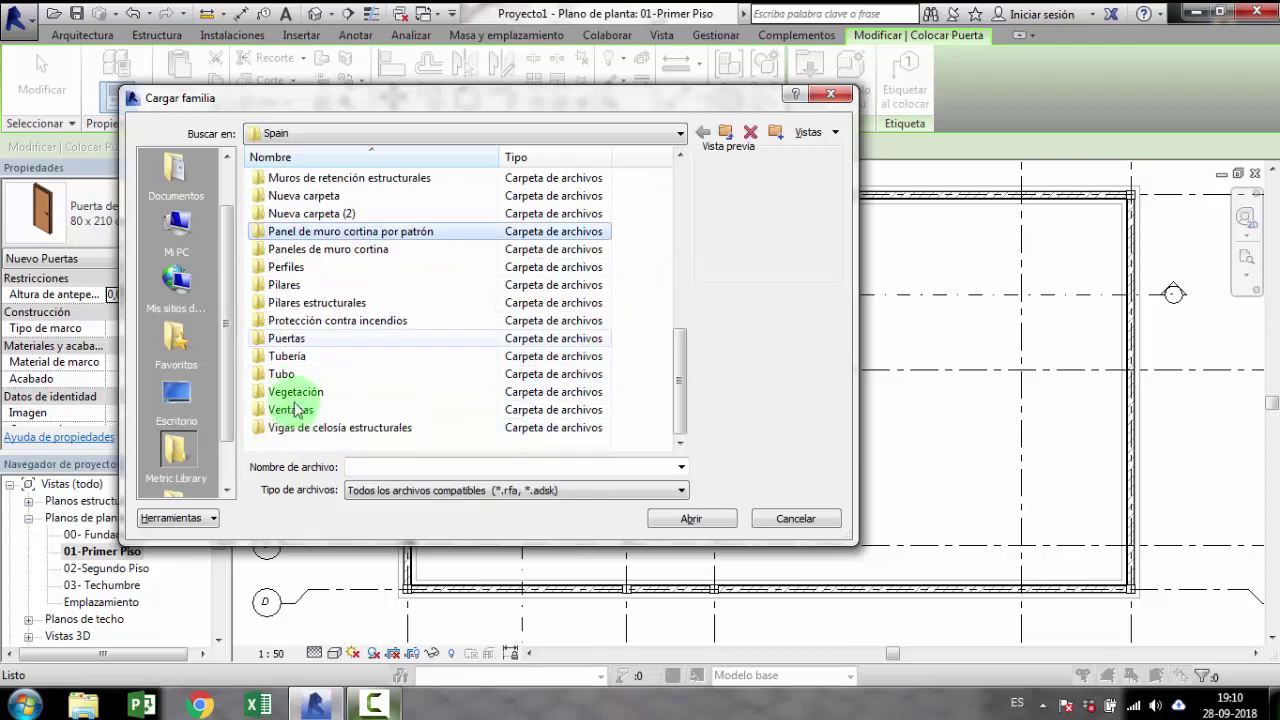
Step: Browse the exterior door families in the Puertas folder, then go back up
{"action": "double_click", "coordinate": [288, 342]}
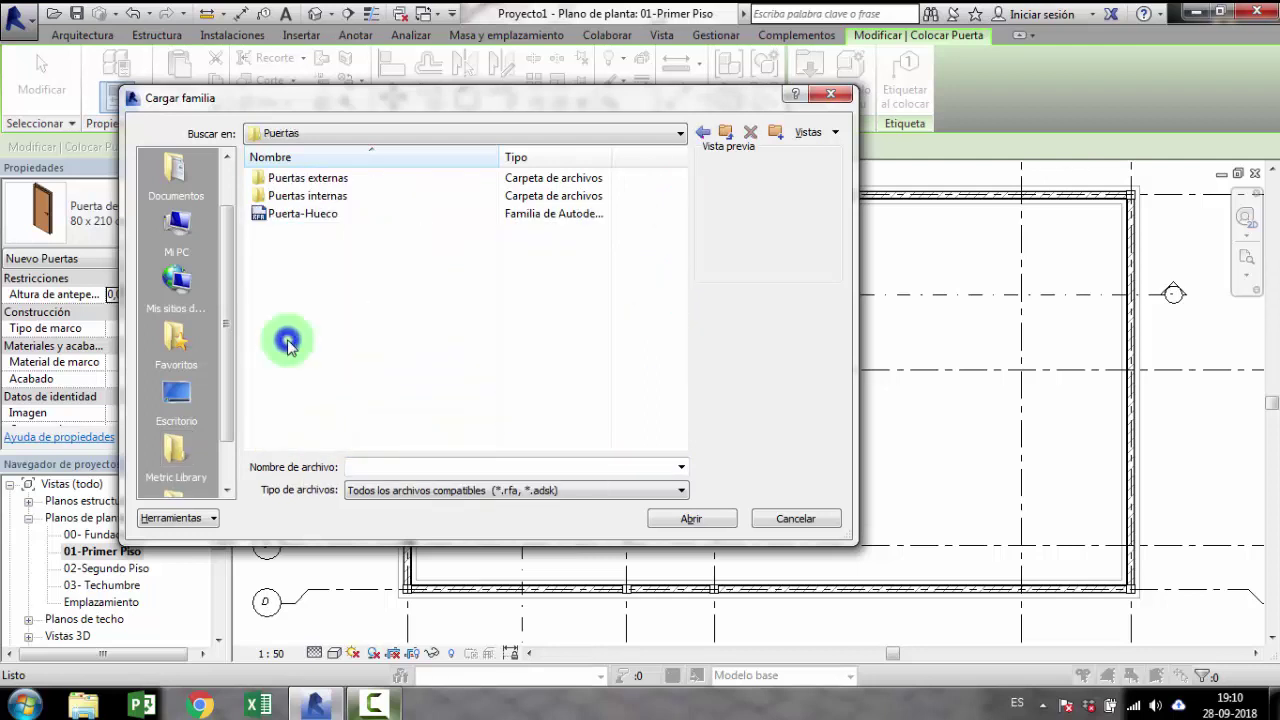
{"action": "double_click", "coordinate": [363, 179]}
{"action": "left_click", "coordinate": [362, 180]}
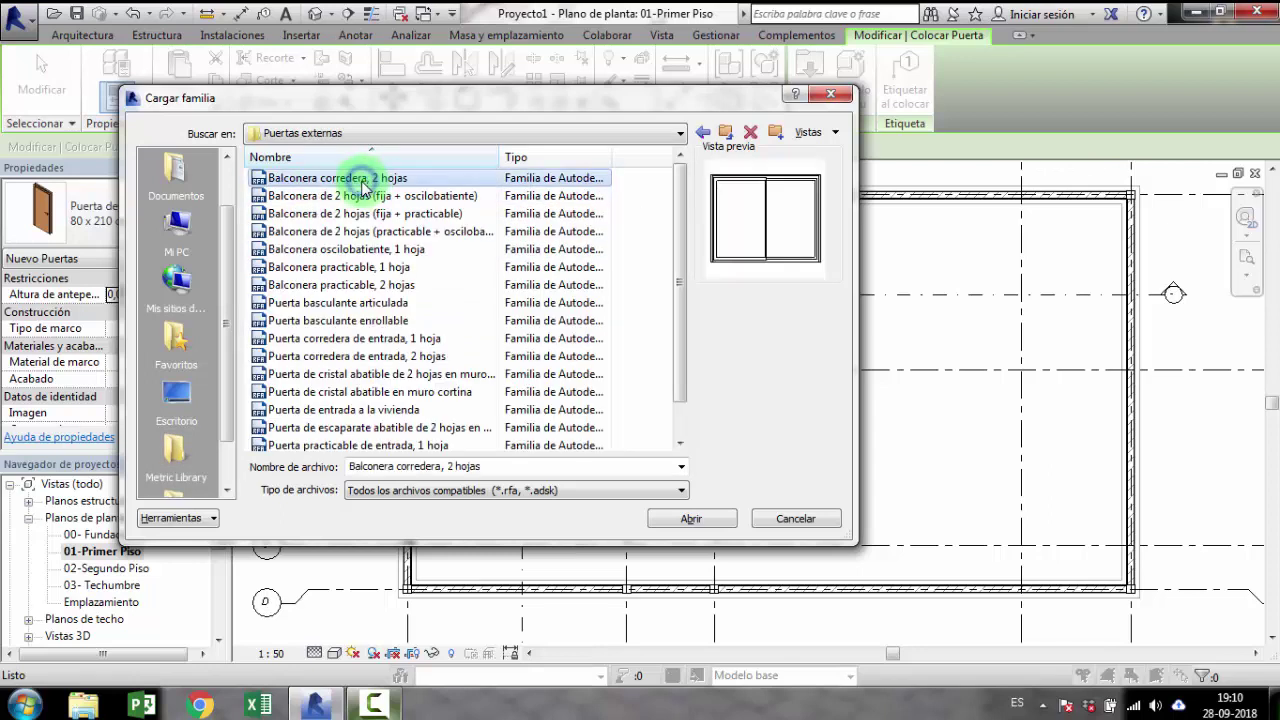
{"action": "key", "text": "Down"}
{"action": "key", "text": "Down"}
{"action": "key", "text": "Down"}
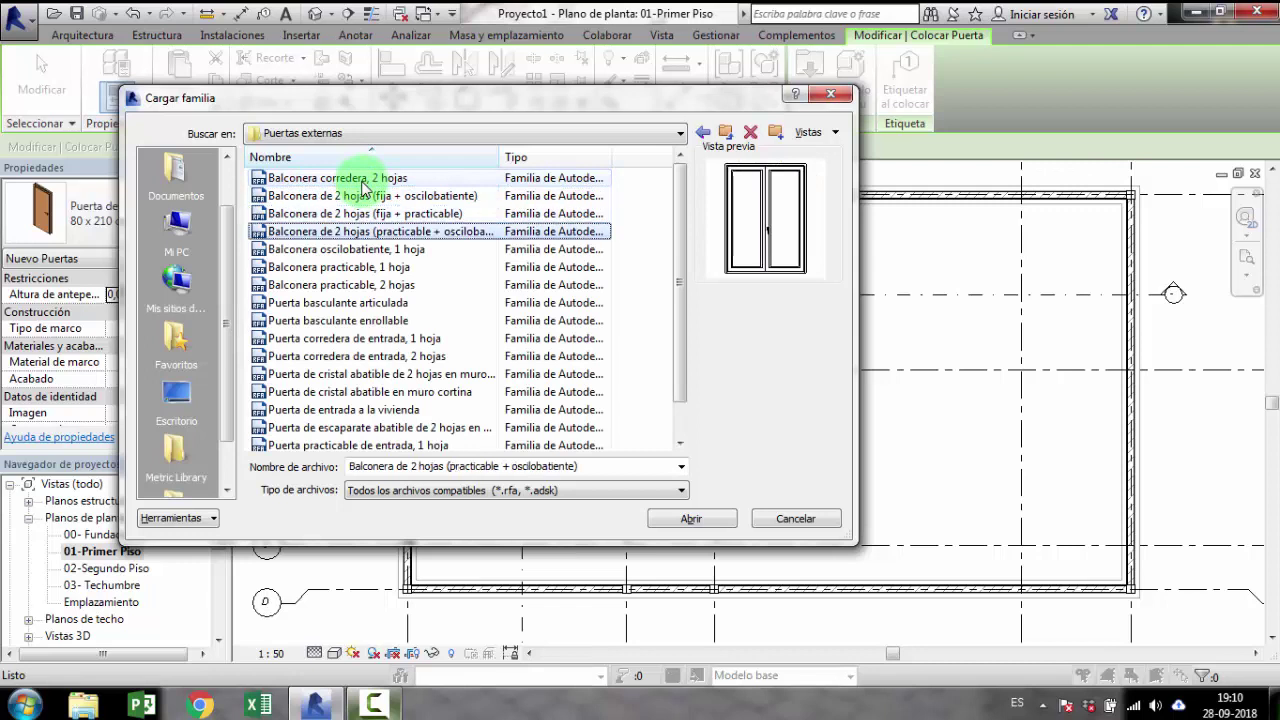
{"action": "key", "text": "Down"}
{"action": "key", "text": "Down"}
{"action": "key", "text": "Down"}
{"action": "key", "text": "Down"}
{"action": "key", "text": "Down"}
{"action": "key", "text": "Down"}
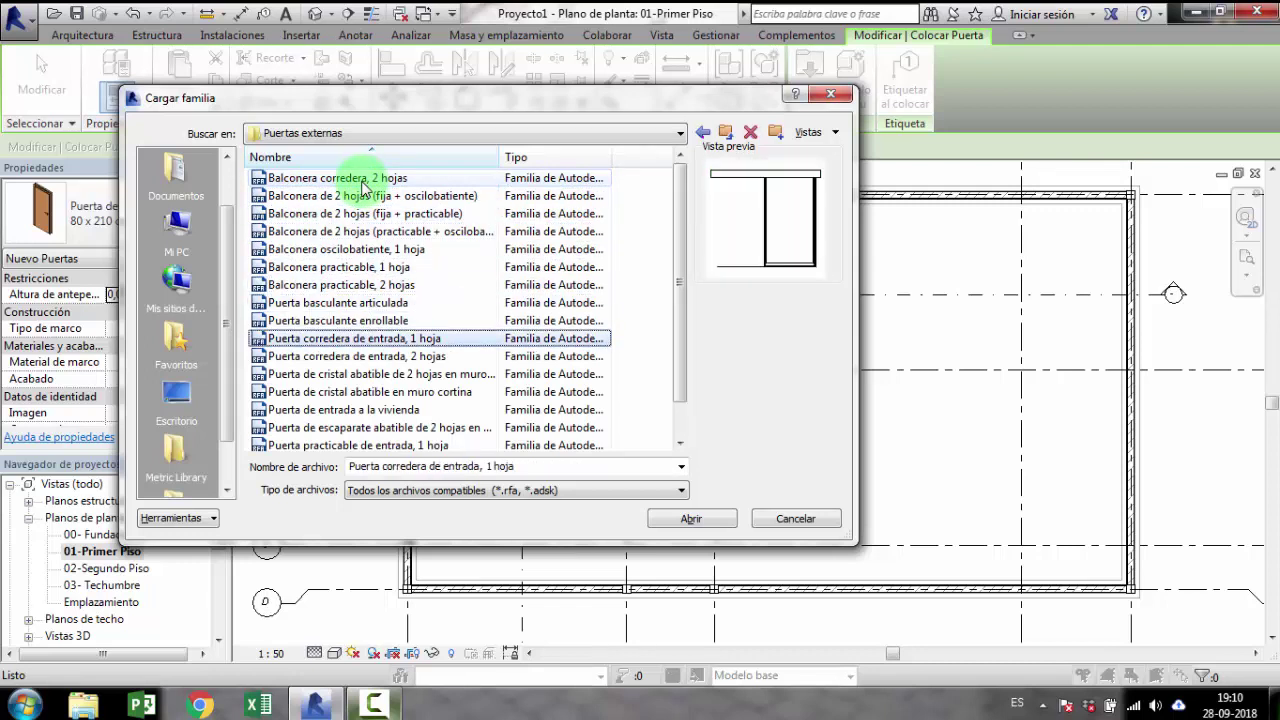
{"action": "key", "text": "Down"}
{"action": "key", "text": "Down"}
{"action": "key", "text": "Down"}
{"action": "key", "text": "Down"}
{"action": "key", "text": "Down"}
{"action": "key", "text": "Down"}
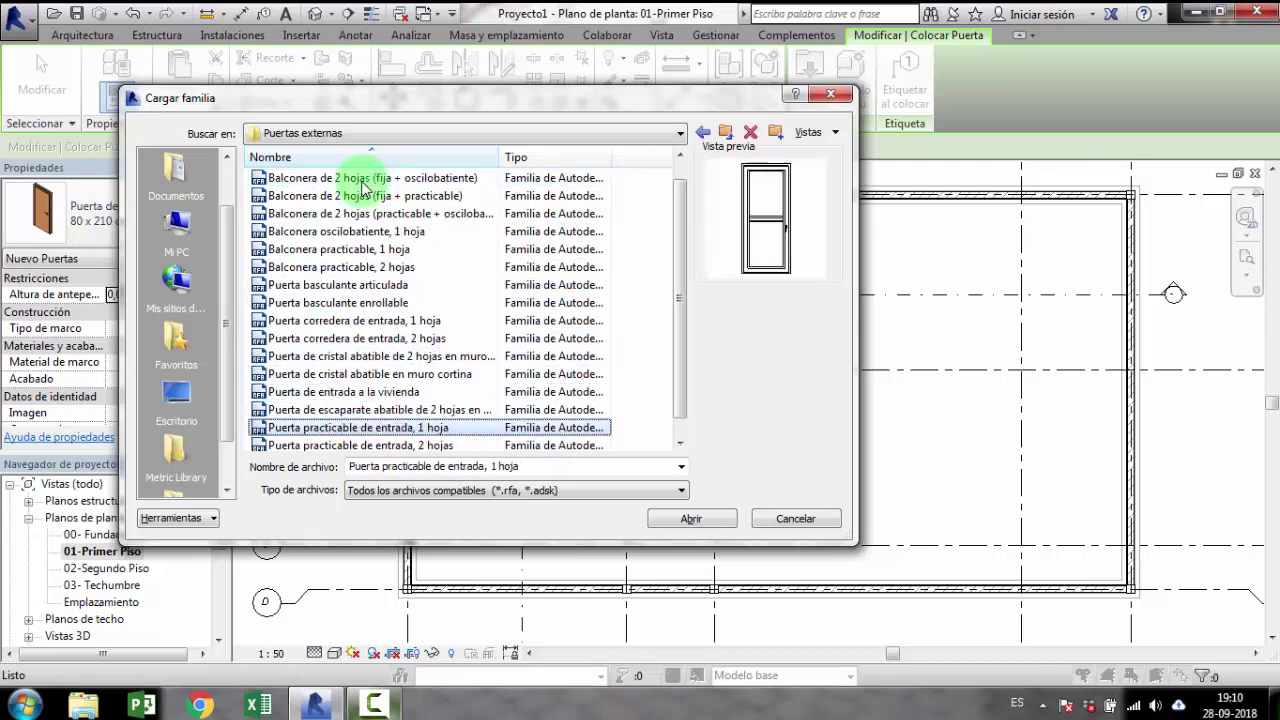
{"action": "key", "text": "Down"}
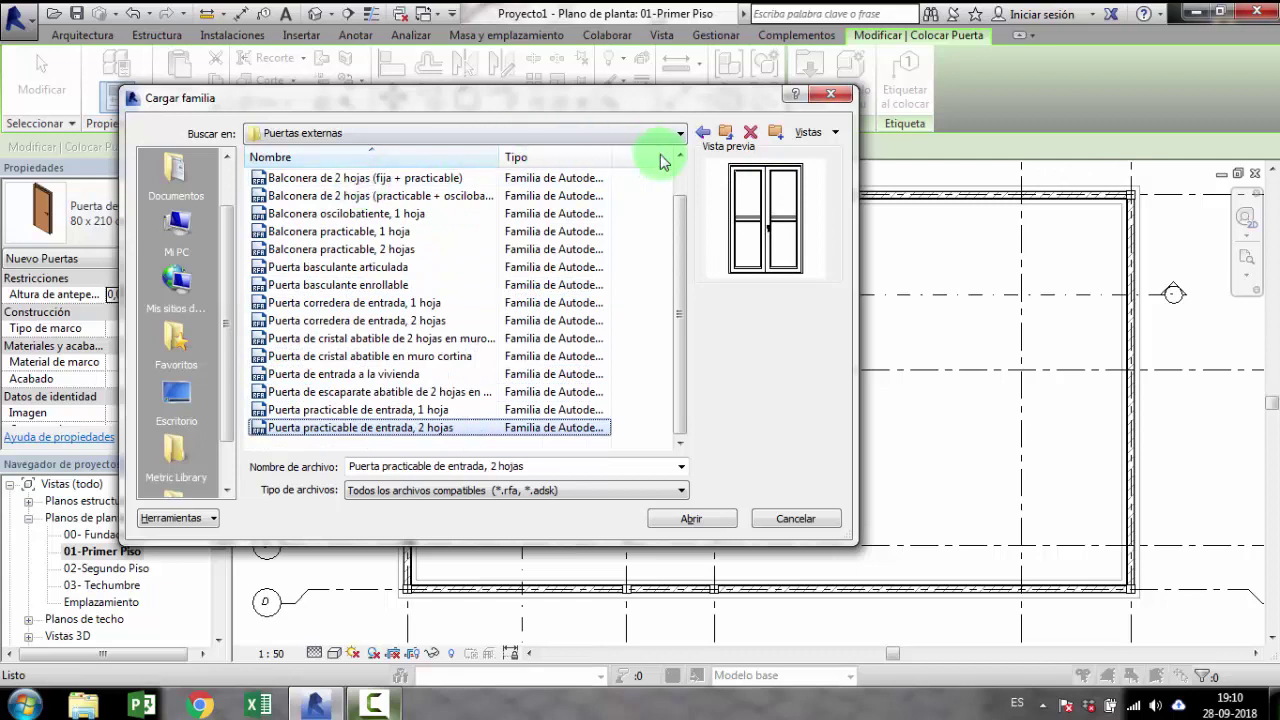
{"action": "left_click", "coordinate": [701, 132]}
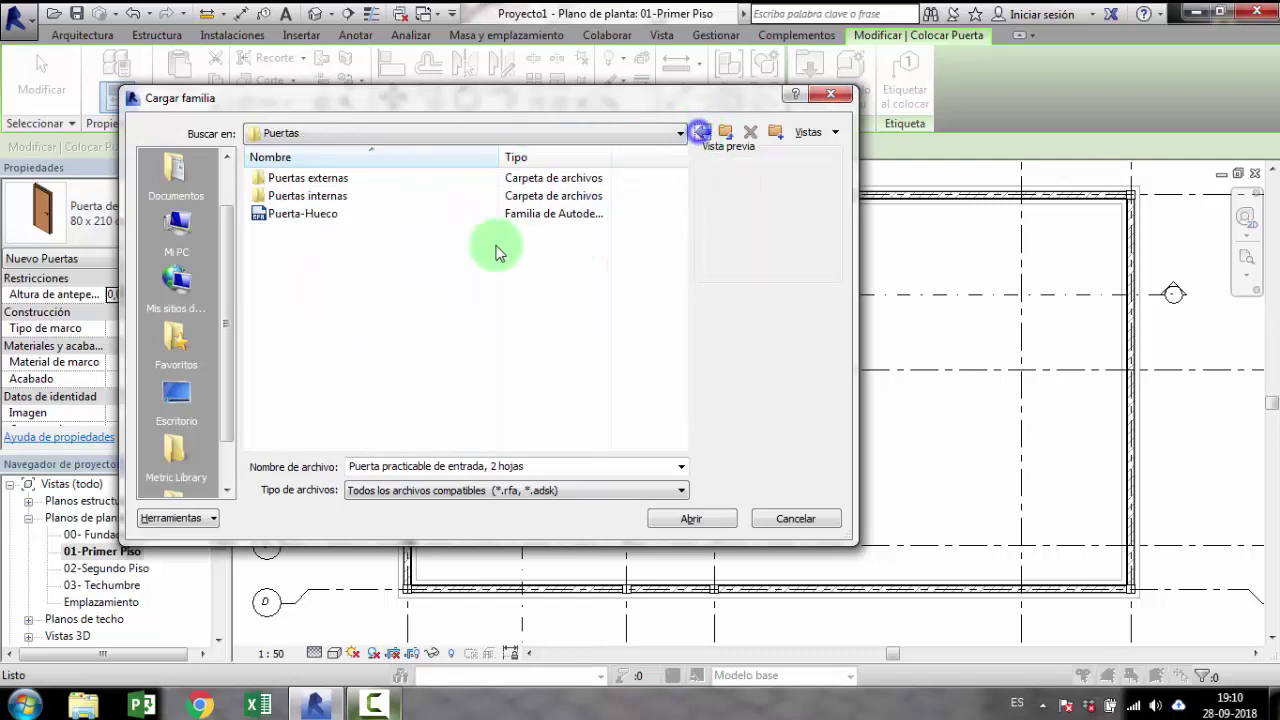
Step: Load Puerta 2 decorativa simple from the interior doors folder
{"action": "double_click", "coordinate": [315, 196]}
{"action": "left_click", "coordinate": [319, 180]}
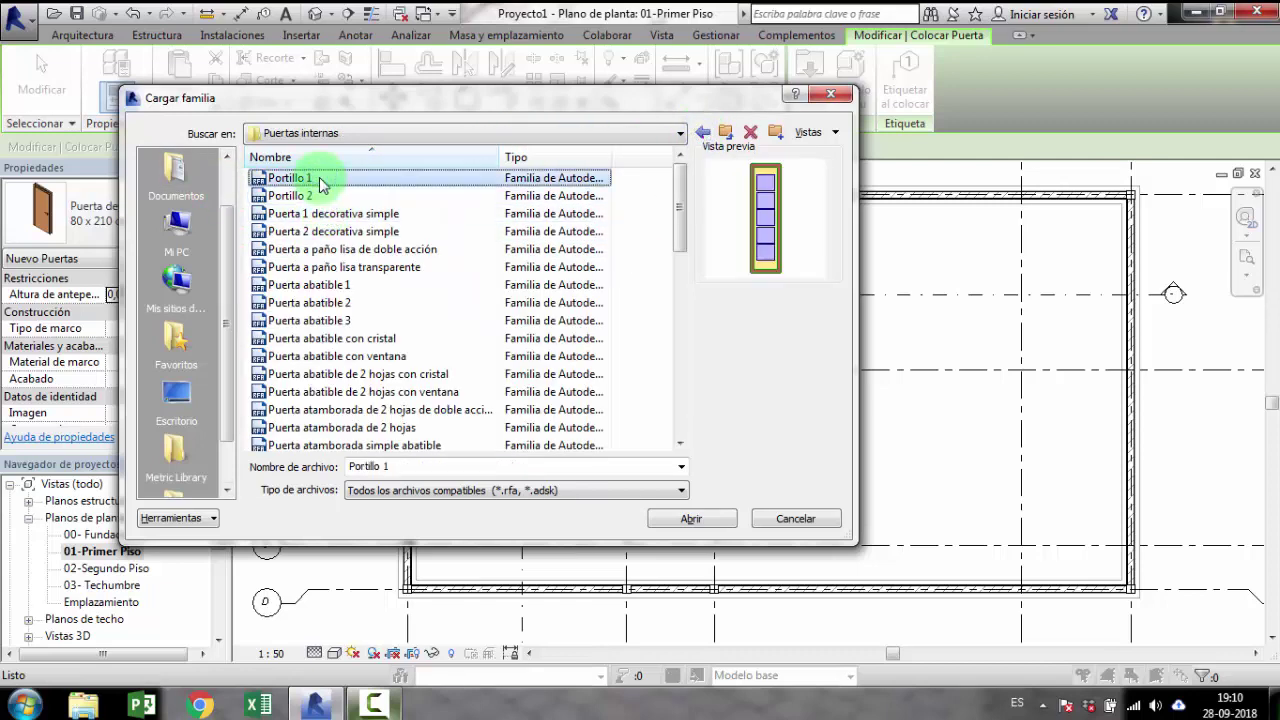
{"action": "key", "text": "Down"}
{"action": "key", "text": "Down"}
{"action": "mouse_move", "coordinate": [333, 213]}
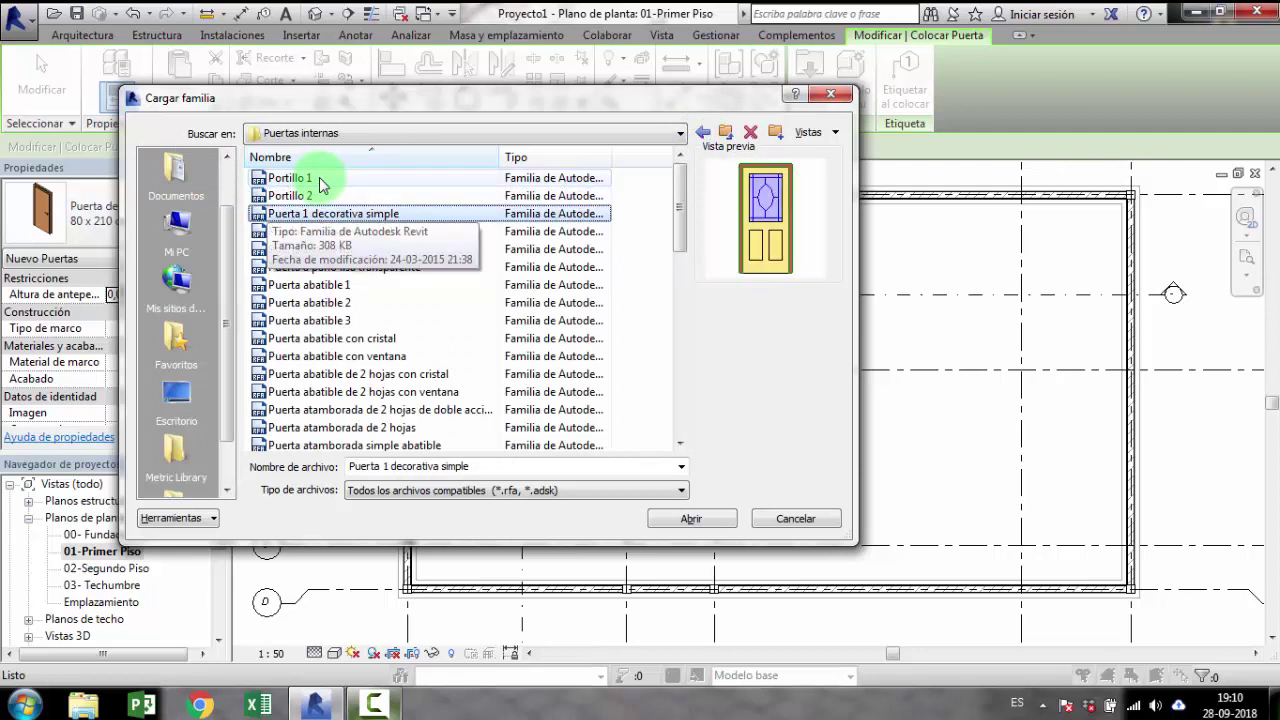
{"action": "key", "text": "Down"}
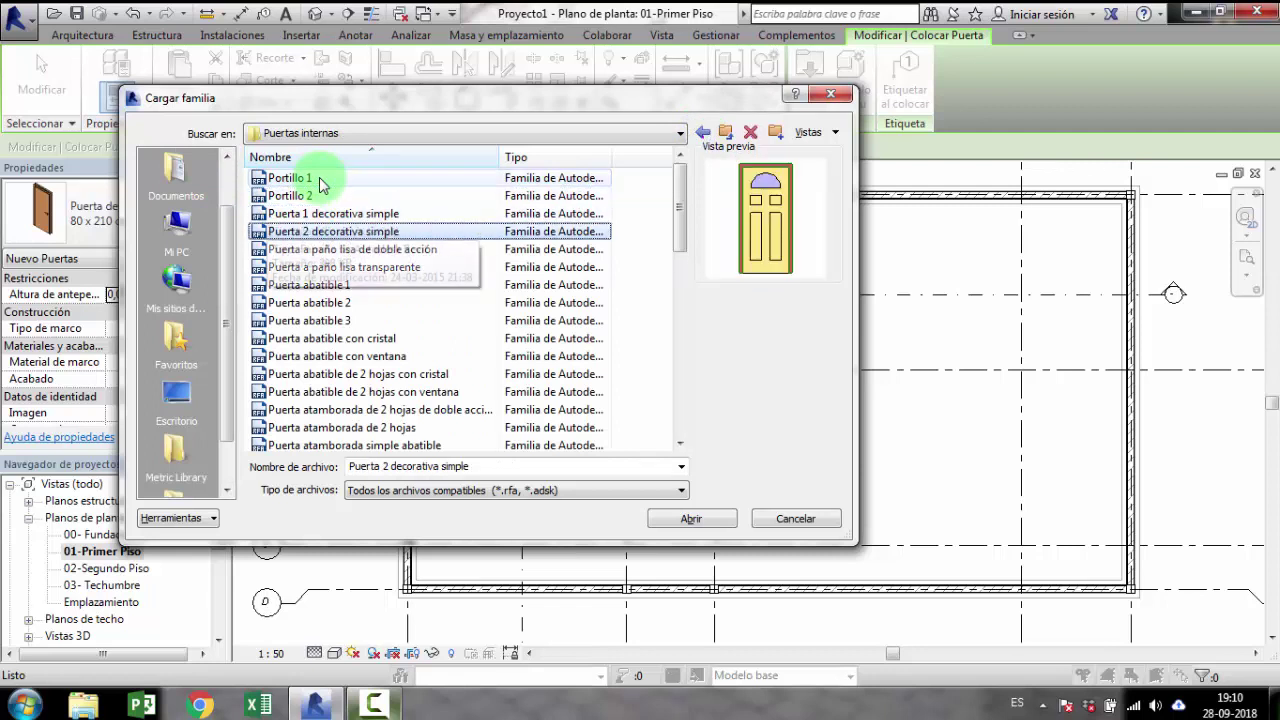
{"action": "key", "text": "Down"}
{"action": "key", "text": "Up"}
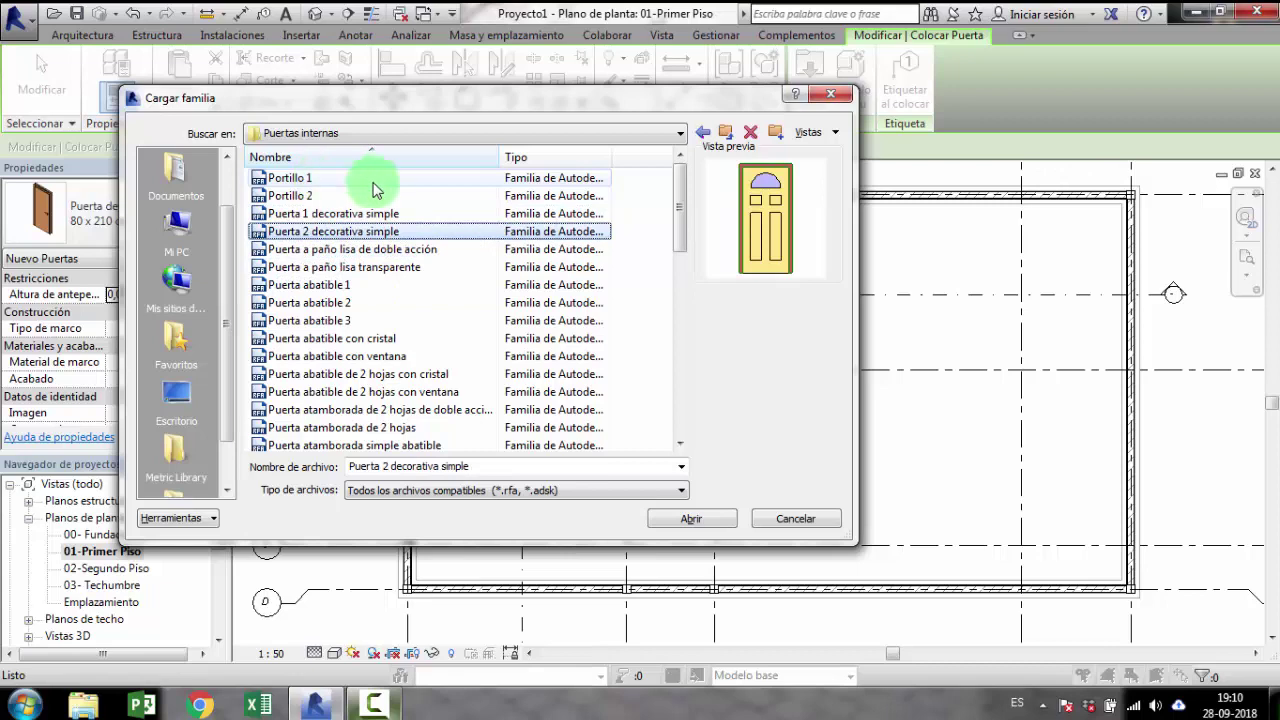
{"action": "left_click", "coordinate": [696, 522]}
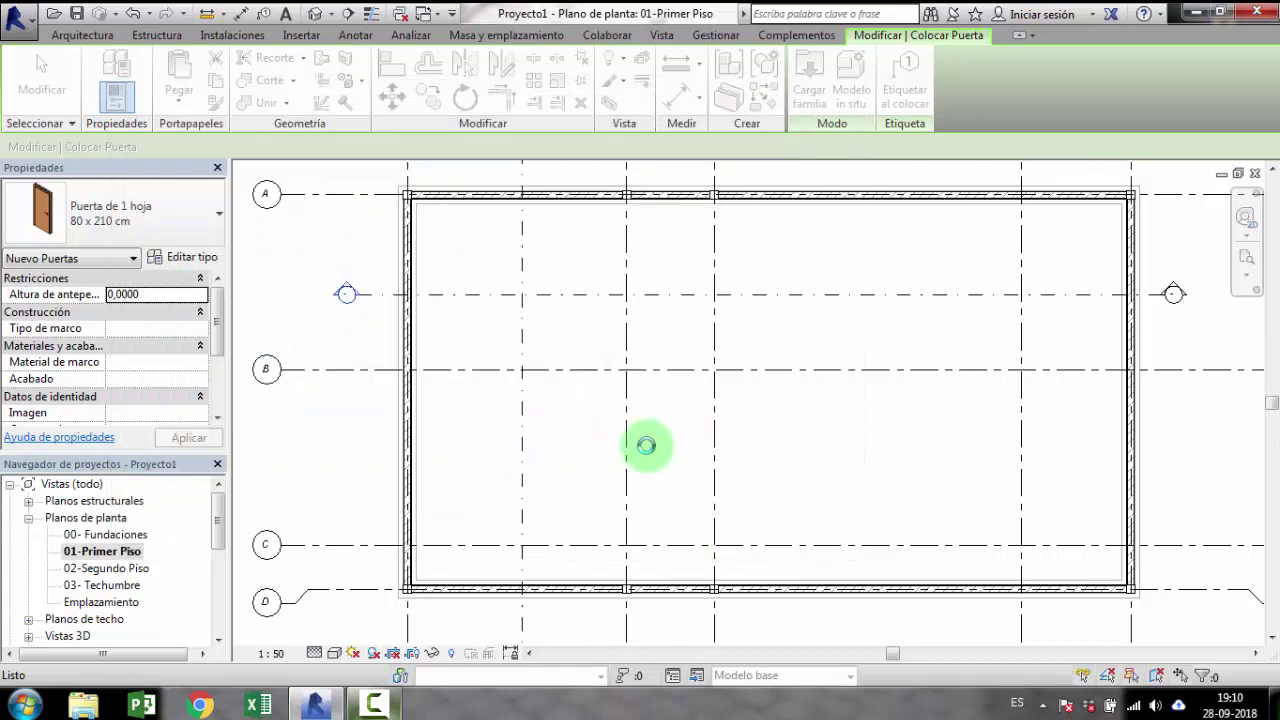
Step: Switch the door type to 0762 x 2134mm and open its type properties
{"action": "left_click", "coordinate": [164, 236]}
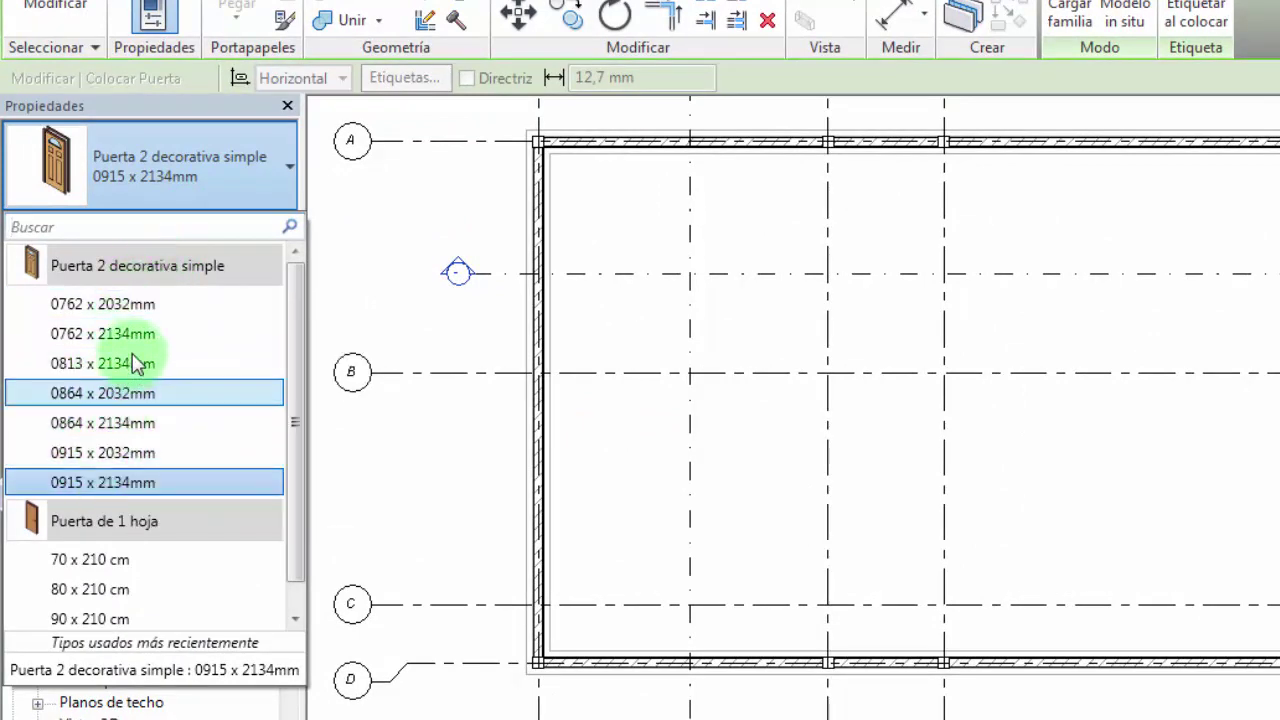
{"action": "mouse_move", "coordinate": [103, 304]}
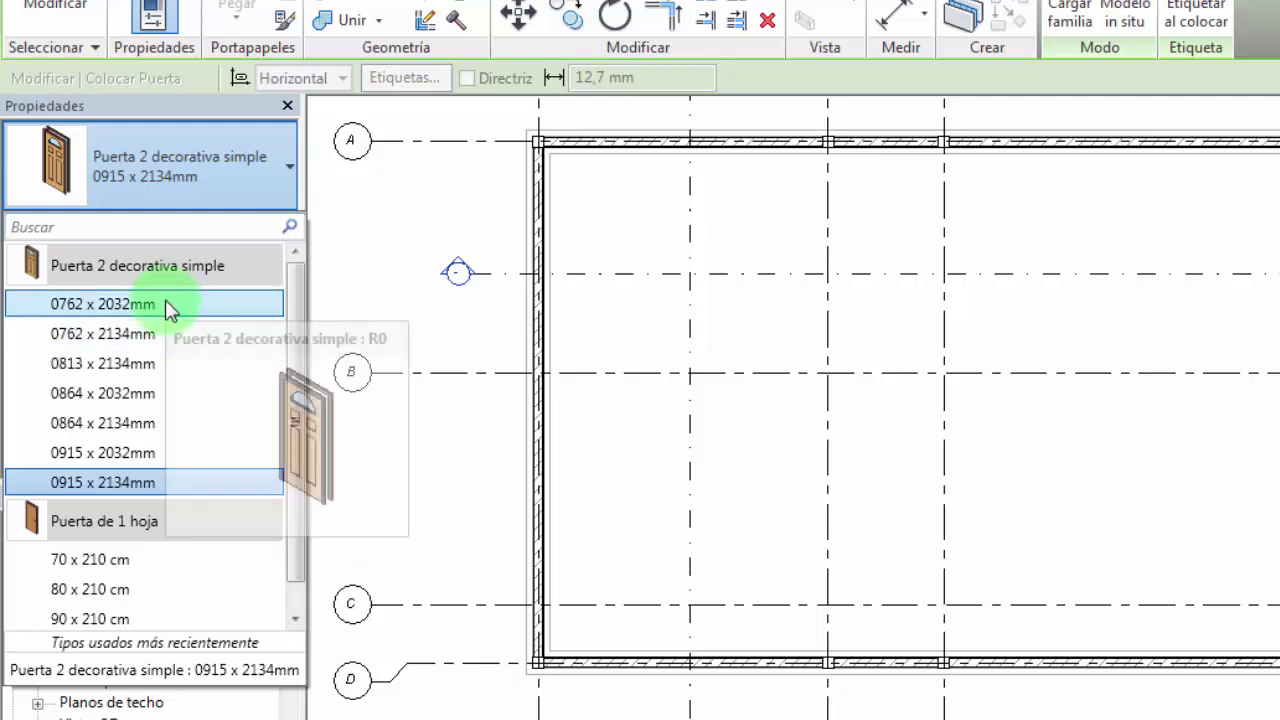
{"action": "left_click", "coordinate": [174, 328]}
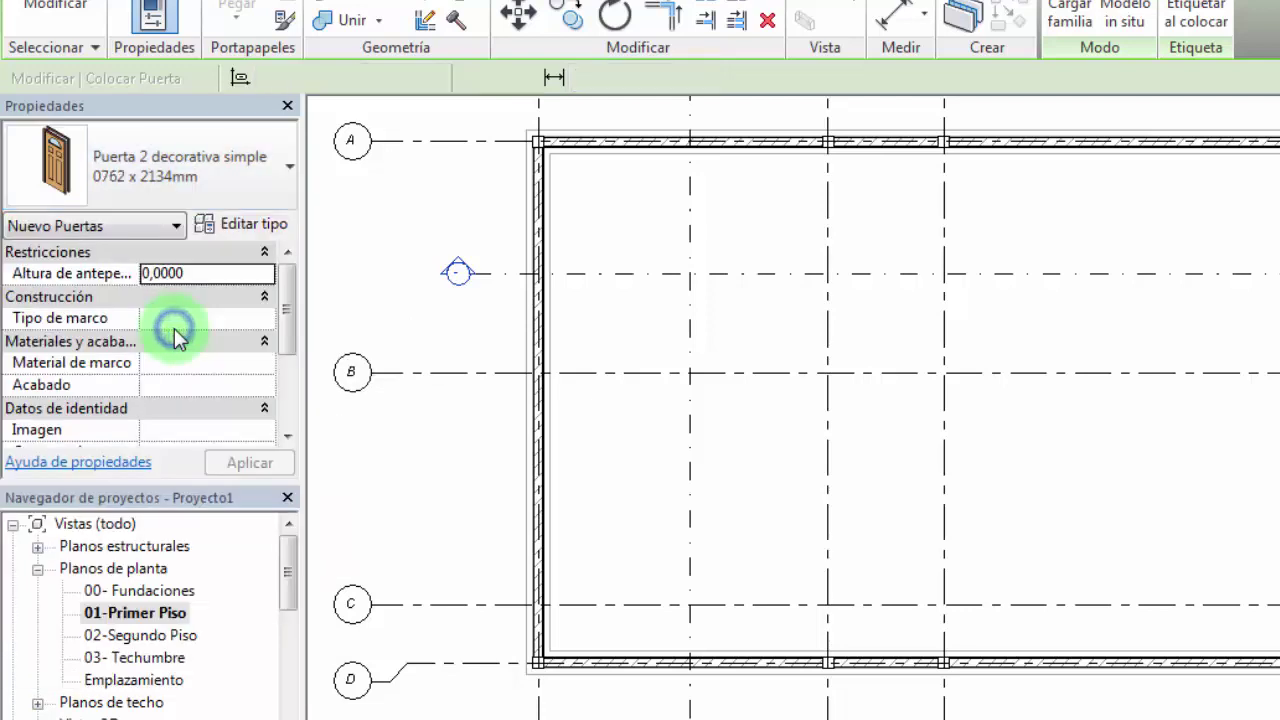
{"action": "key", "text": "Escape"}
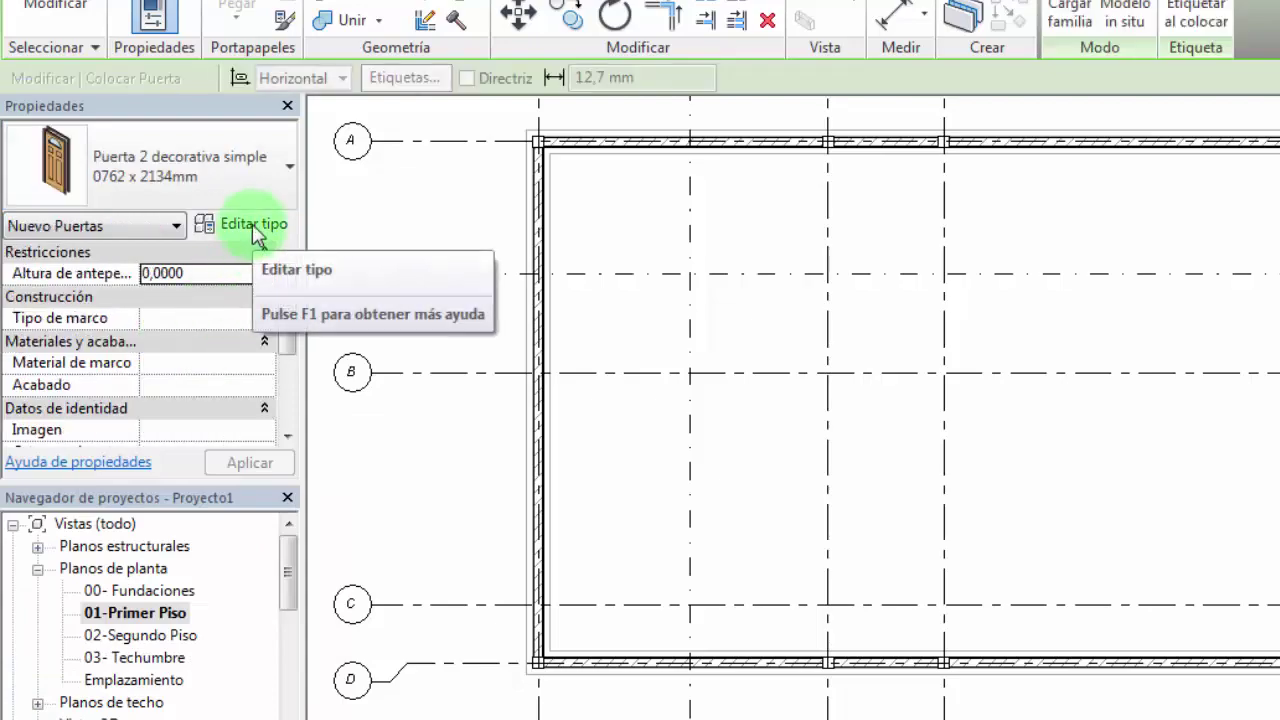
{"action": "left_click", "coordinate": [251, 230]}
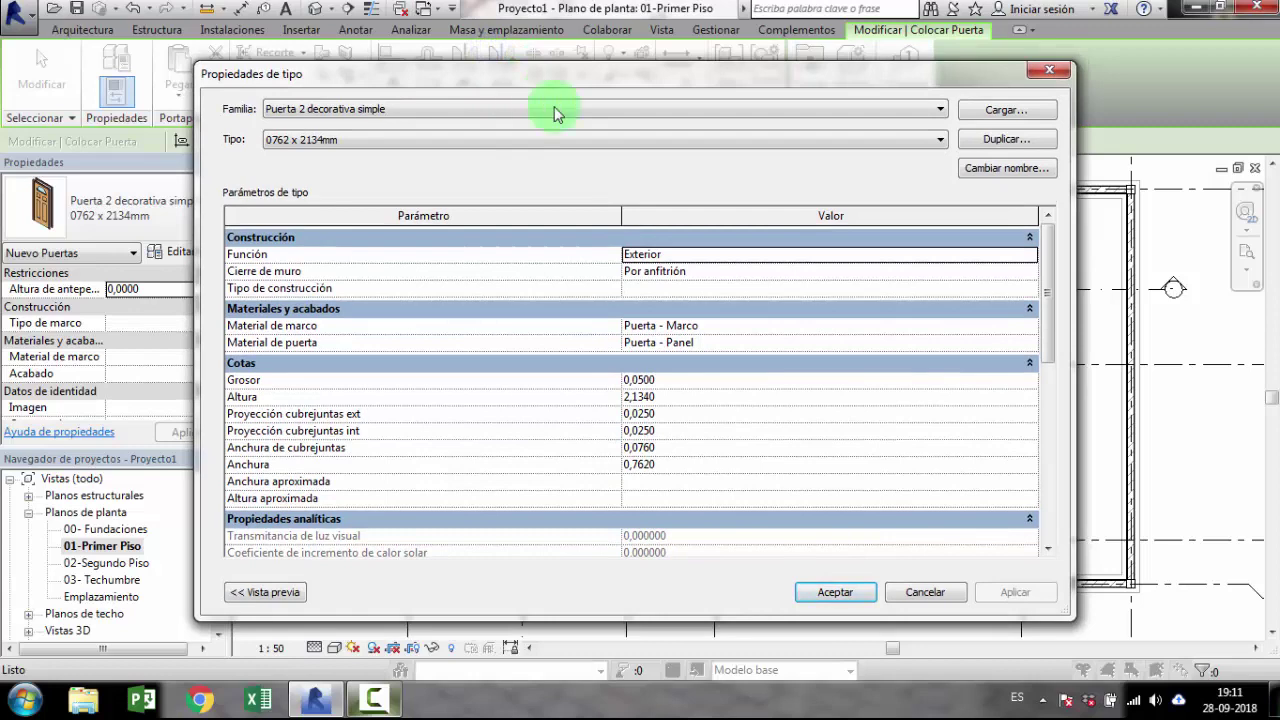
Step: Duplicate the type as Puerta Acceso 2,10x0,80m with height 2,10 and width 0,80
{"action": "left_click", "coordinate": [996, 142]}
{"action": "type", "text": "Puerta Acceso 2,10x0,80m"}
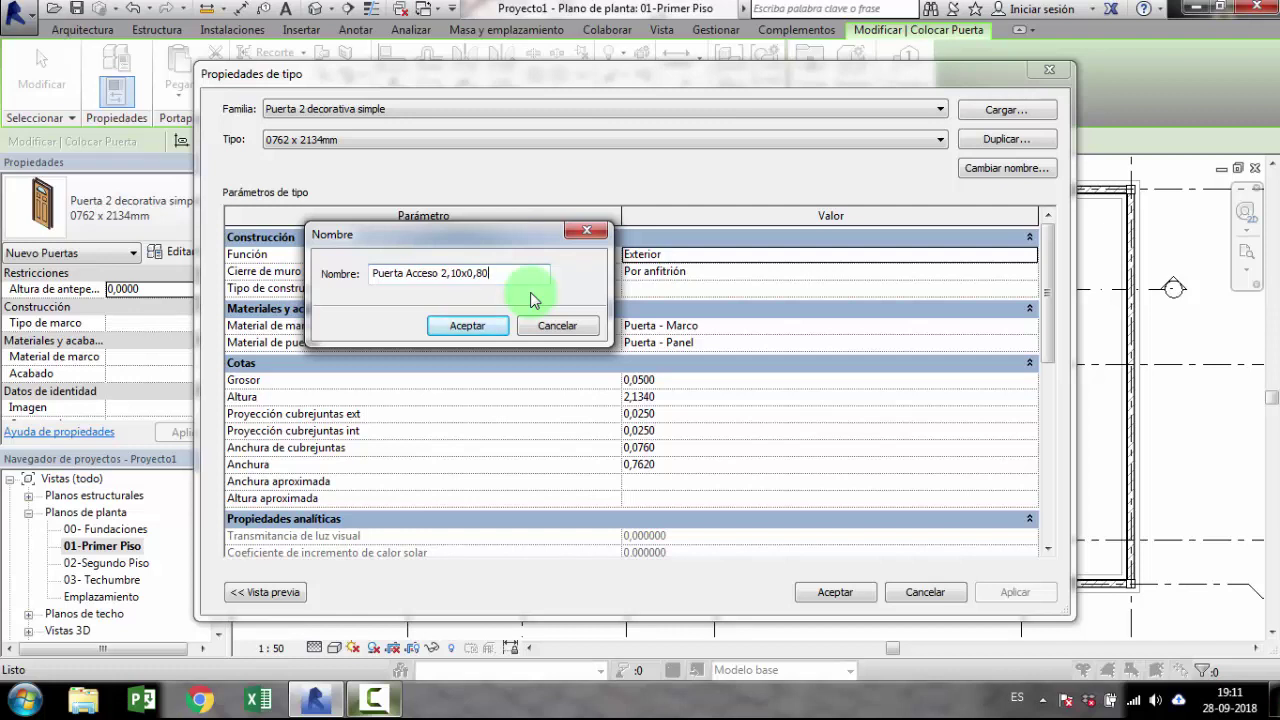
{"action": "left_click", "coordinate": [481, 327]}
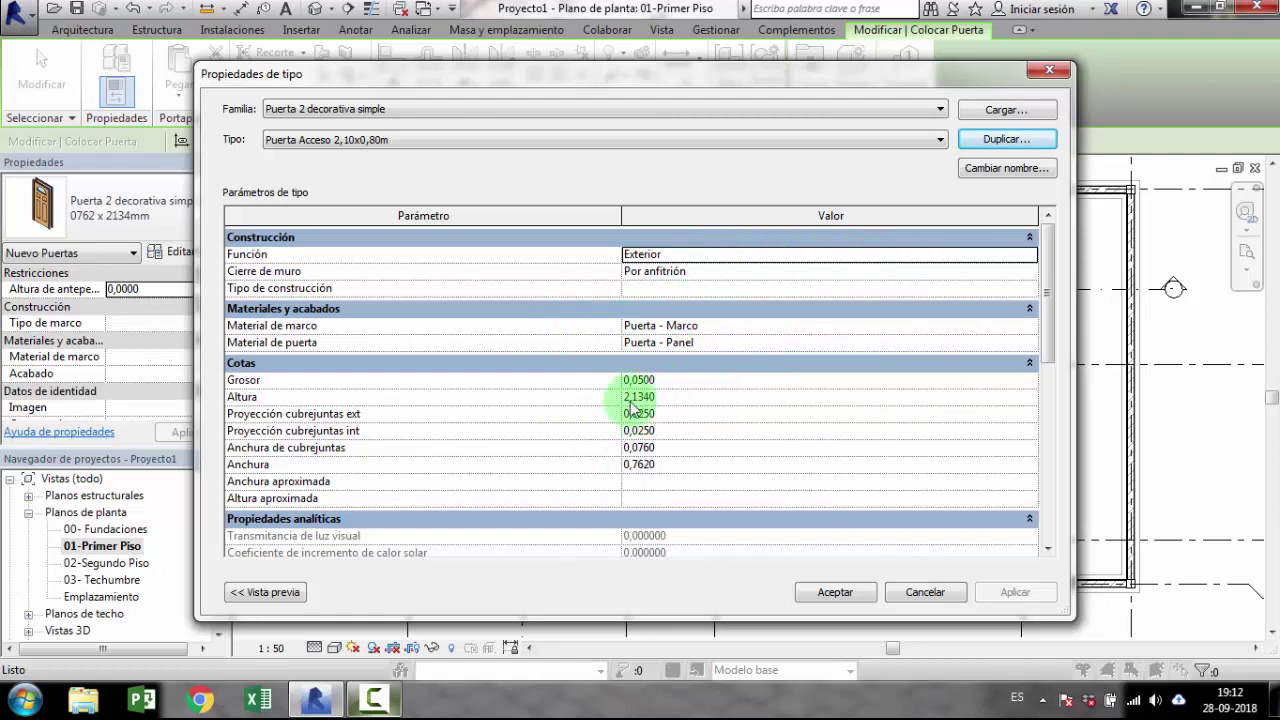
{"action": "left_click", "coordinate": [678, 397]}
{"action": "type", "text": "0,8"}
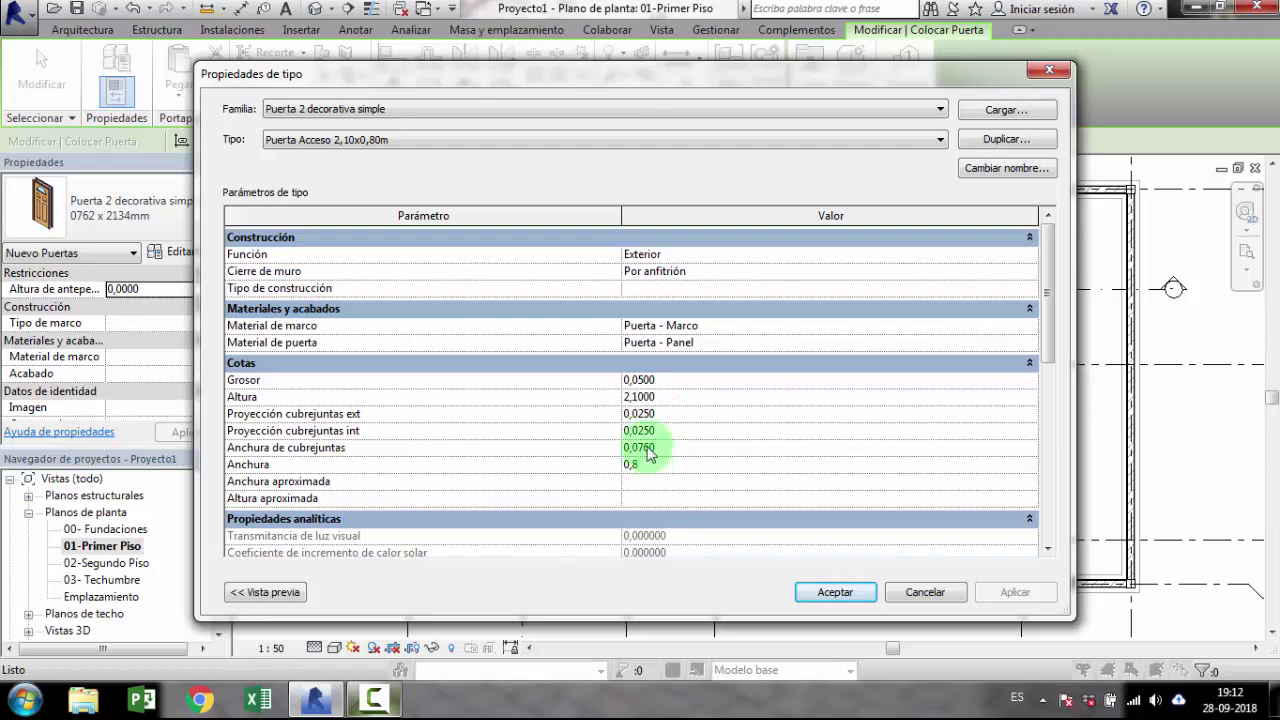
{"action": "left_click", "coordinate": [634, 489]}
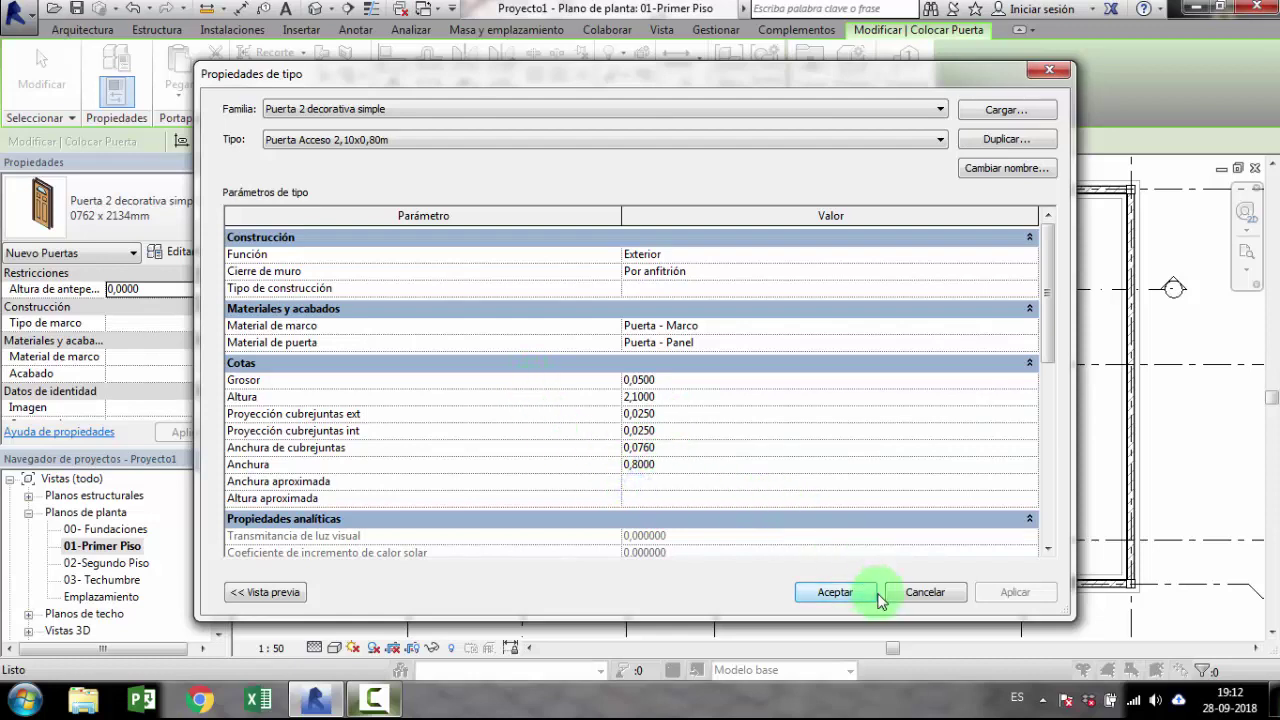
{"action": "left_click", "coordinate": [845, 592]}
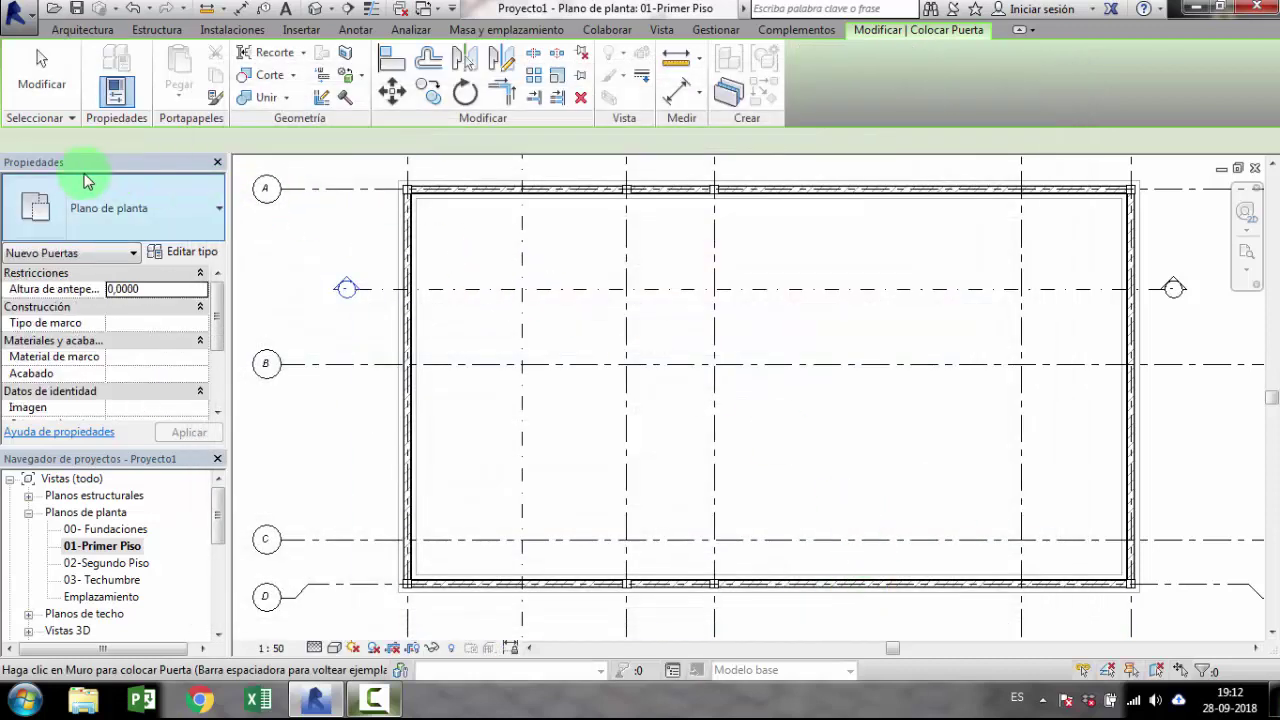
Step: Place a Puerta Acceso 2,10x0,80m door in the south wall beside the south-west corner at grid D
{"action": "left_click", "coordinate": [195, 220]}
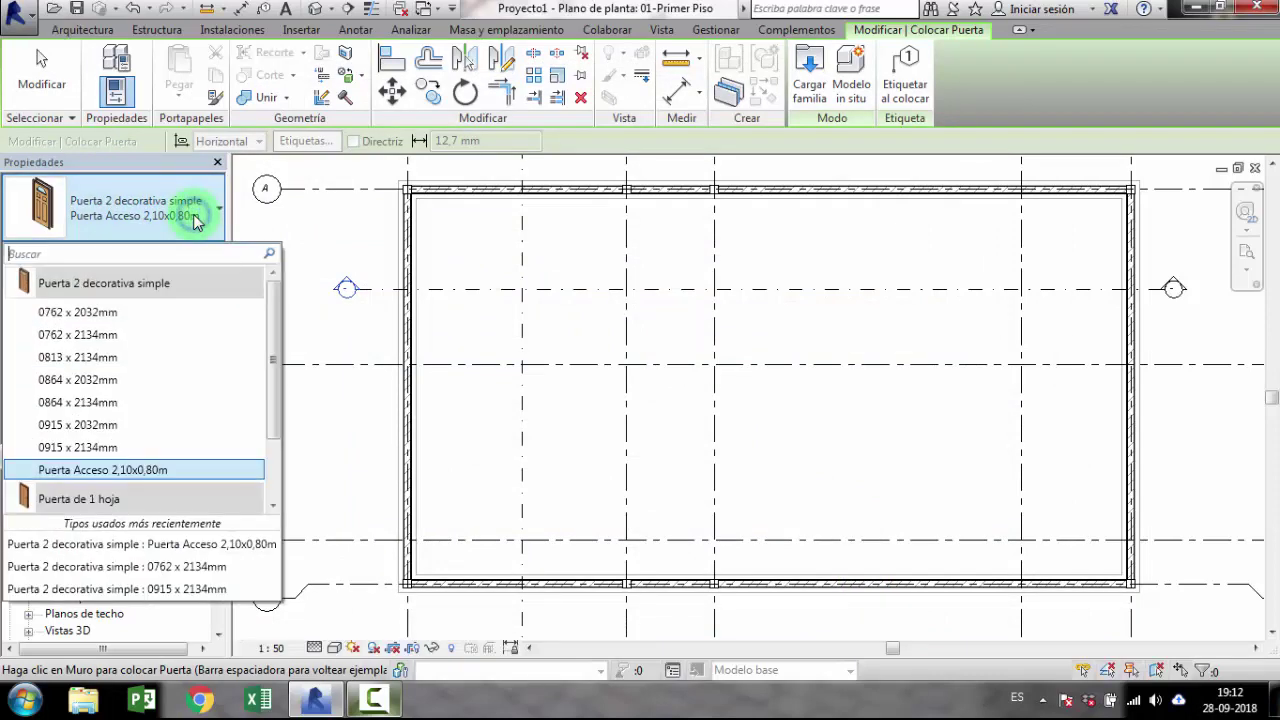
{"action": "mouse_move", "coordinate": [102, 470]}
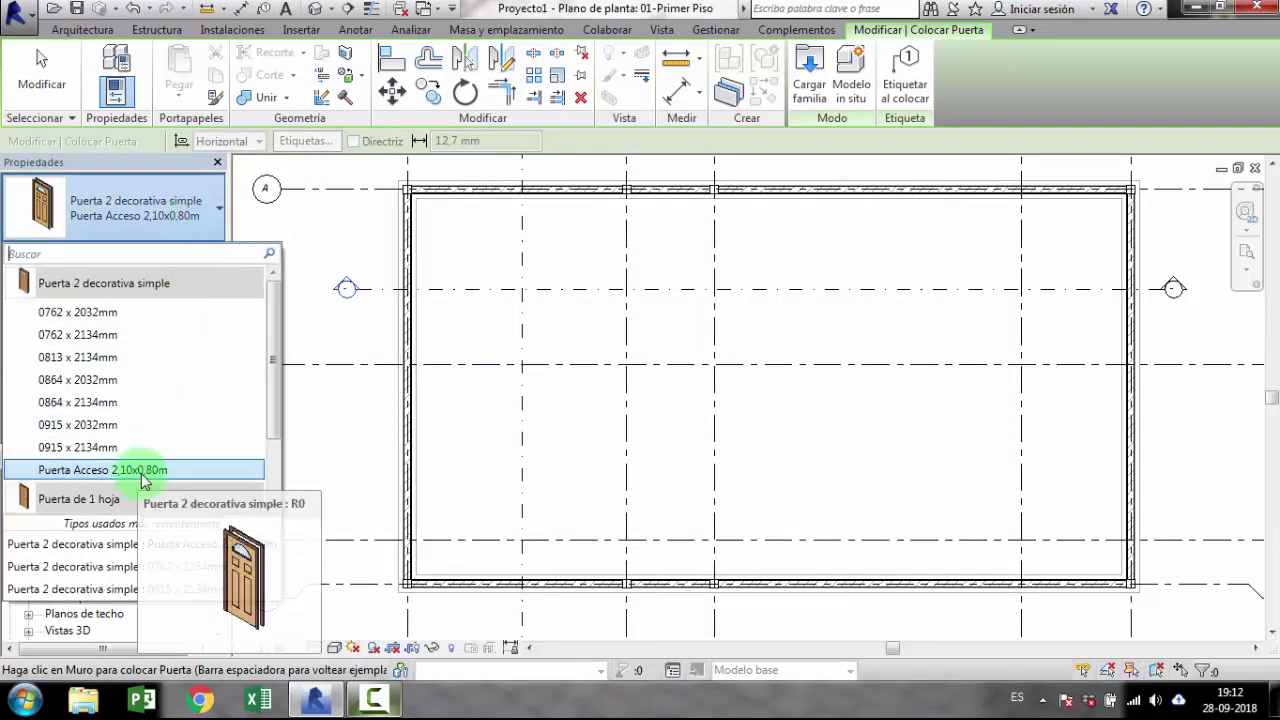
{"action": "left_click", "coordinate": [143, 477]}
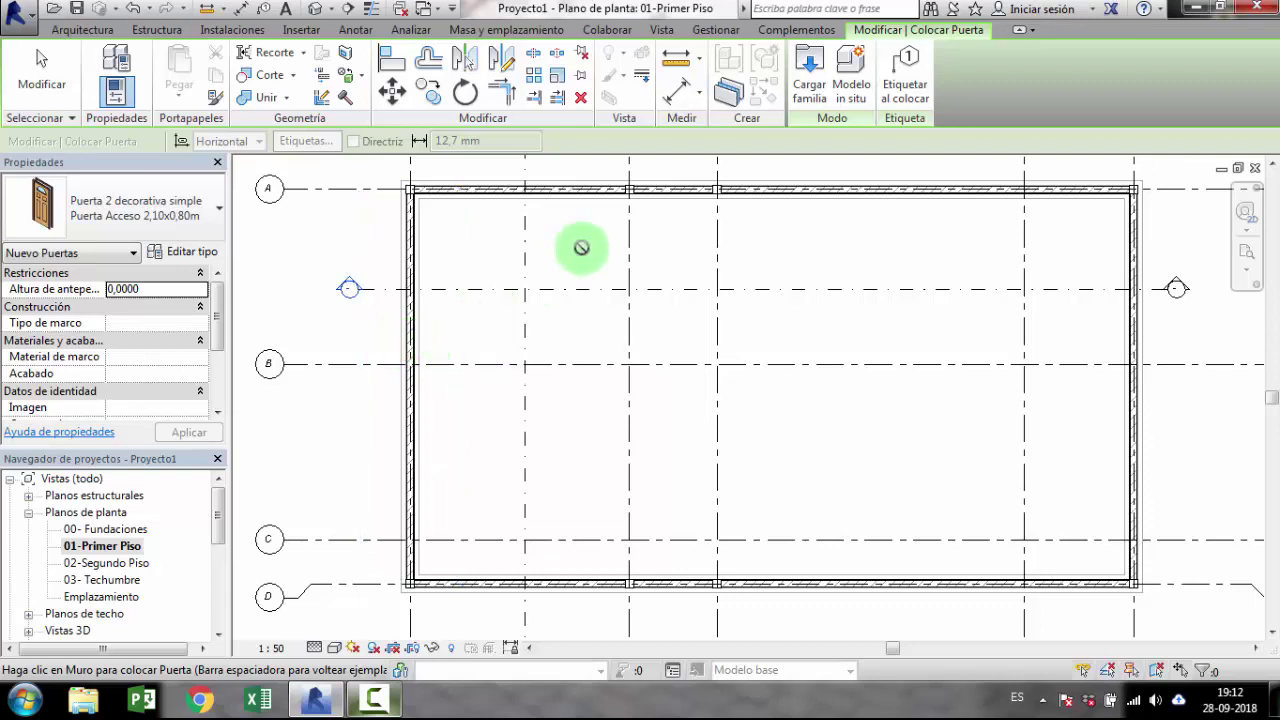
{"action": "middle_click_drag", "start_coordinate": [595, 260], "coordinate": [662, 278]}
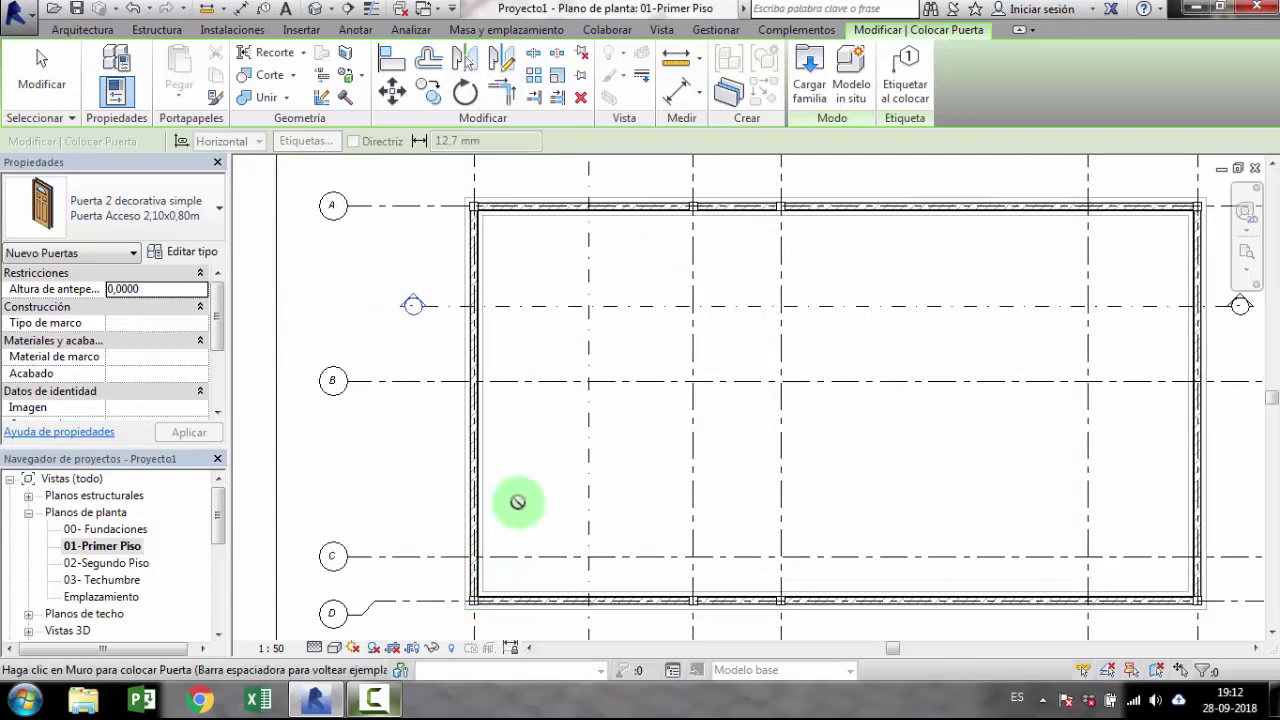
{"action": "scroll", "coordinate": [528, 546], "scroll_direction": "up", "scroll_amount": 1}
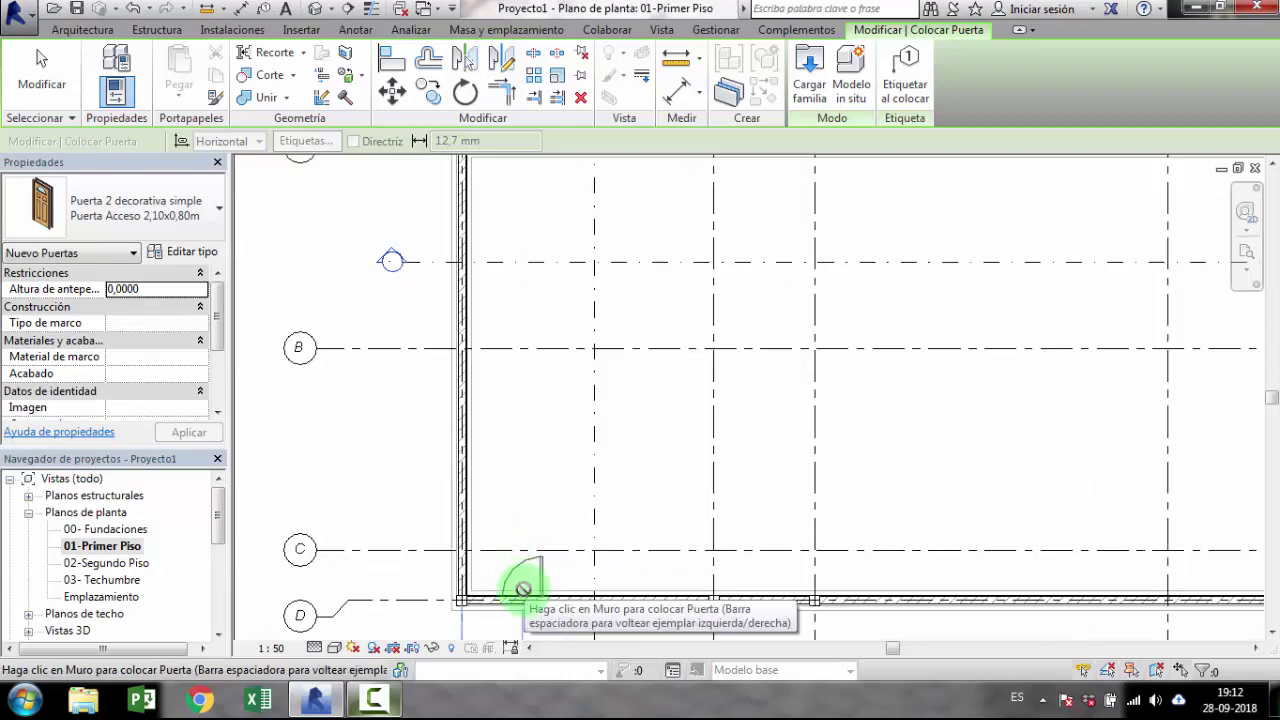
{"action": "middle_click_drag", "start_coordinate": [522, 589], "coordinate": [538, 535]}
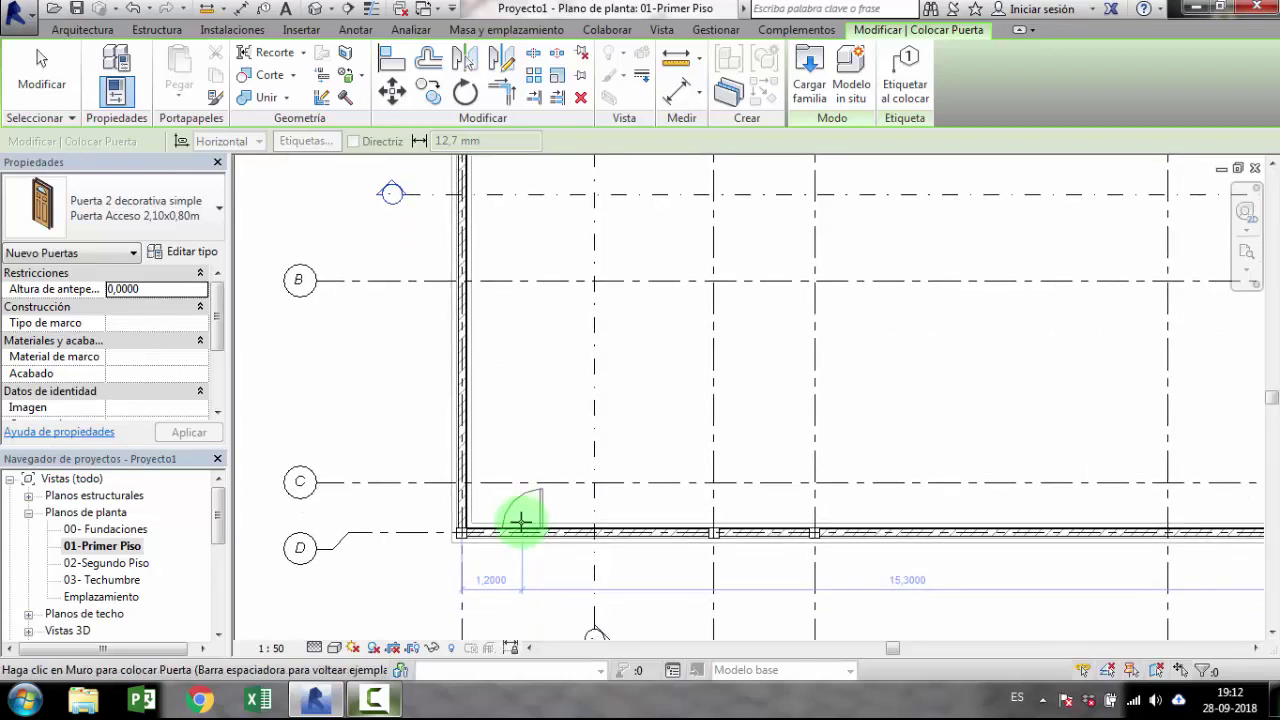
{"action": "scroll", "coordinate": [510, 522], "scroll_direction": "up", "scroll_amount": 6}
{"action": "scroll", "coordinate": [496, 522], "scroll_direction": "up", "scroll_amount": 2}
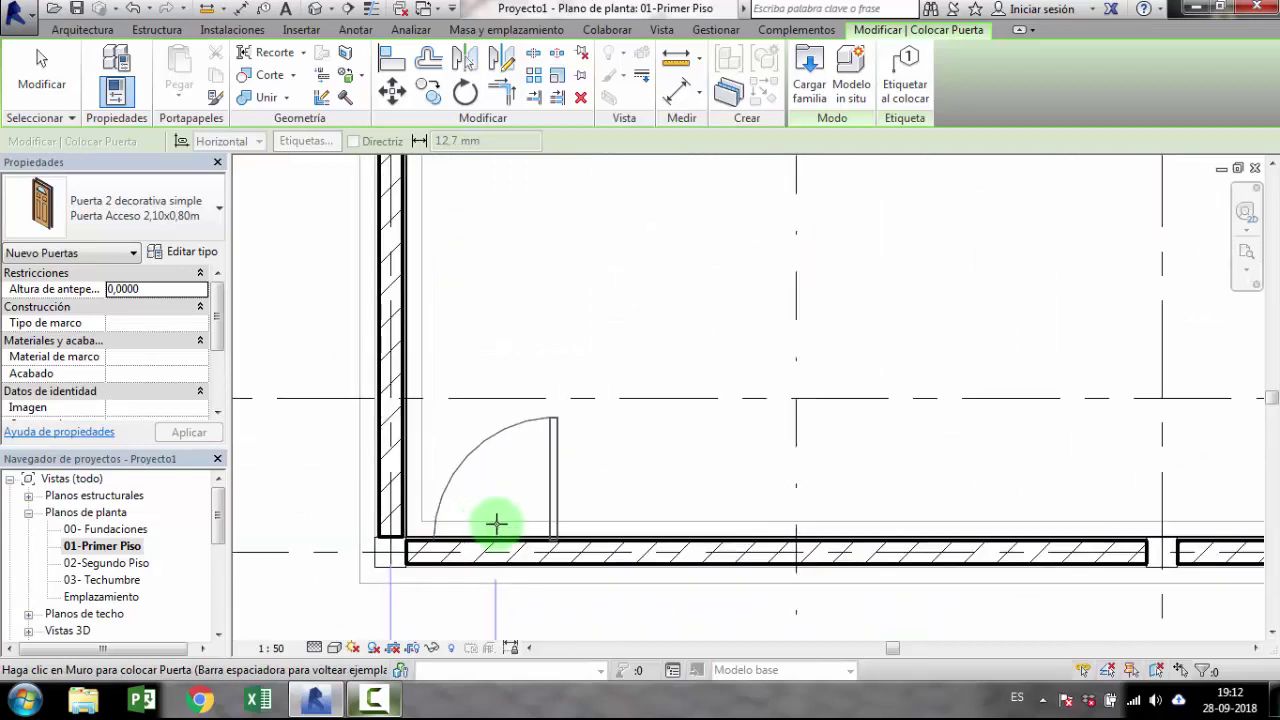
{"action": "scroll", "coordinate": [496, 522], "scroll_direction": "up", "scroll_amount": 1}
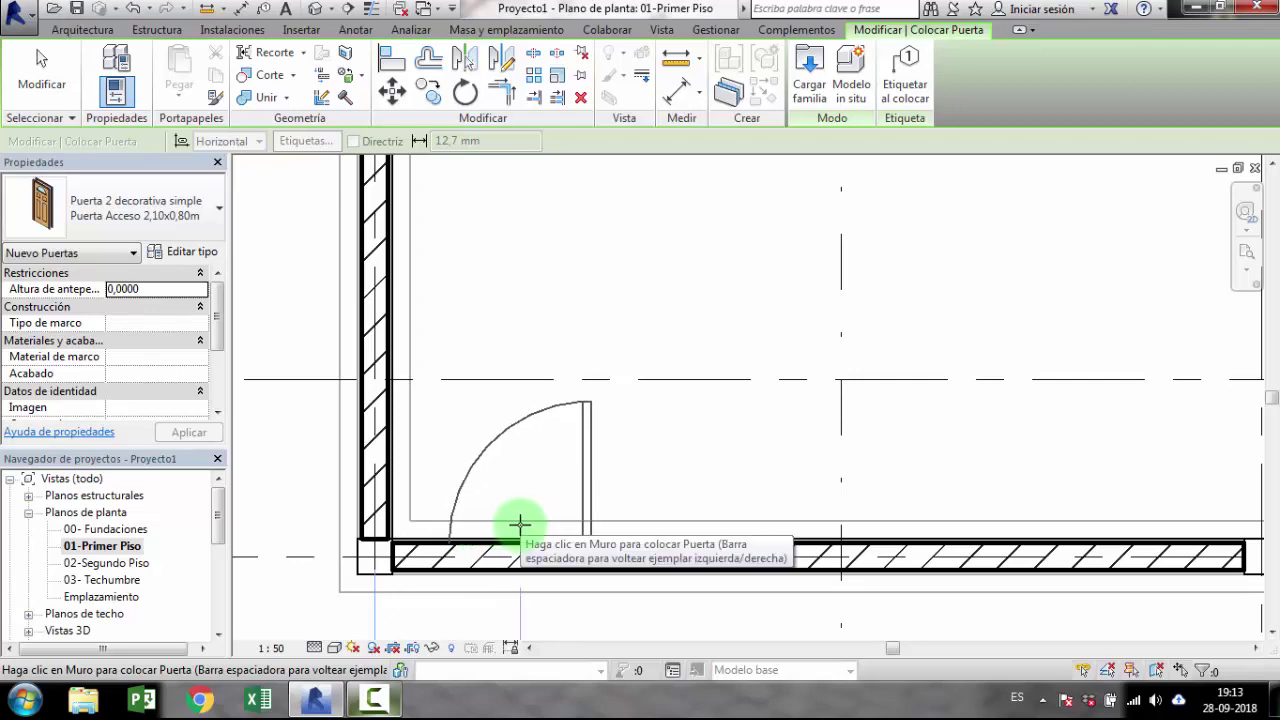
{"action": "left_click", "coordinate": [520, 524]}
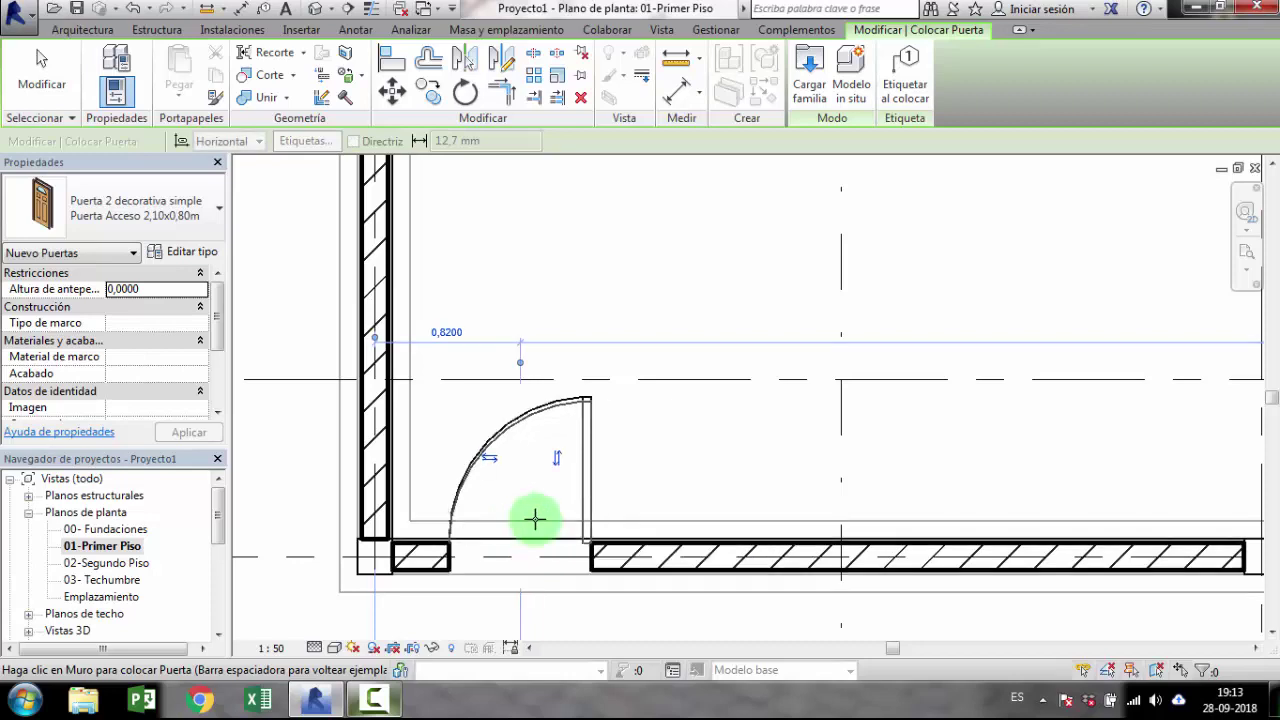
{"action": "key", "text": "Escape"}
{"action": "key", "text": "Escape"}
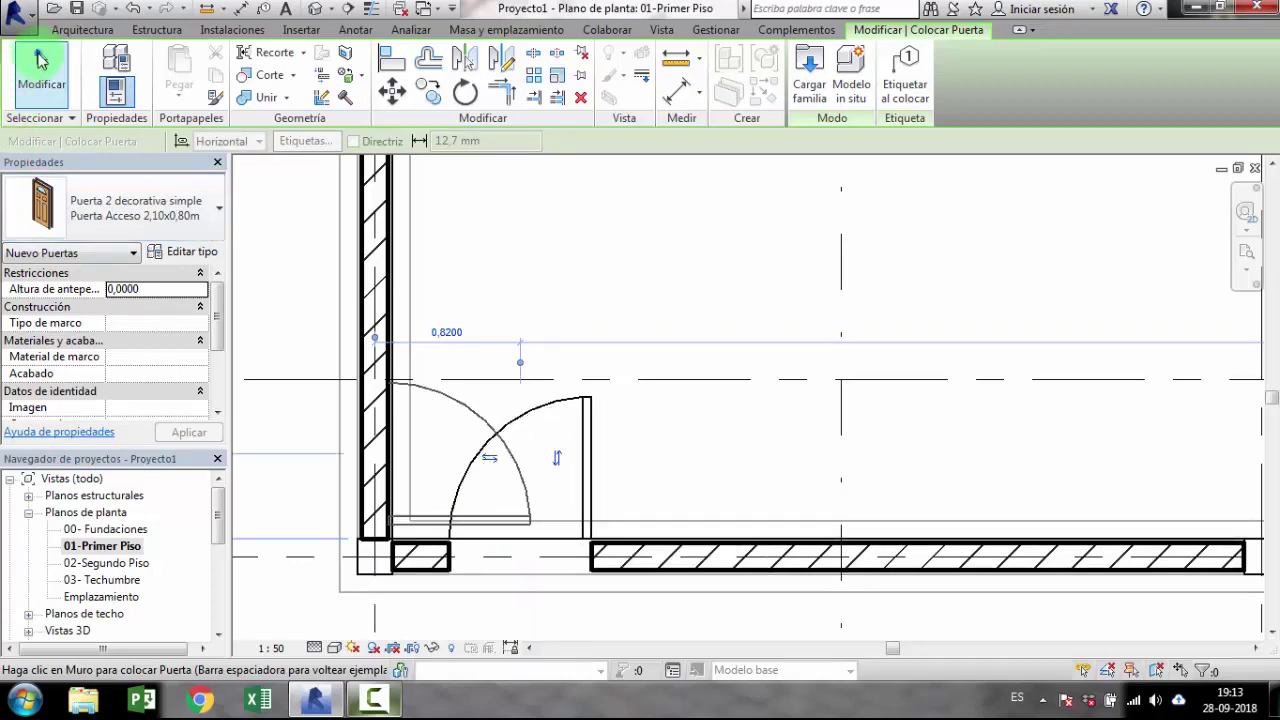
Step: Save the project and select the new south-wall door, zooming in around it
{"action": "left_click", "coordinate": [510, 289]}
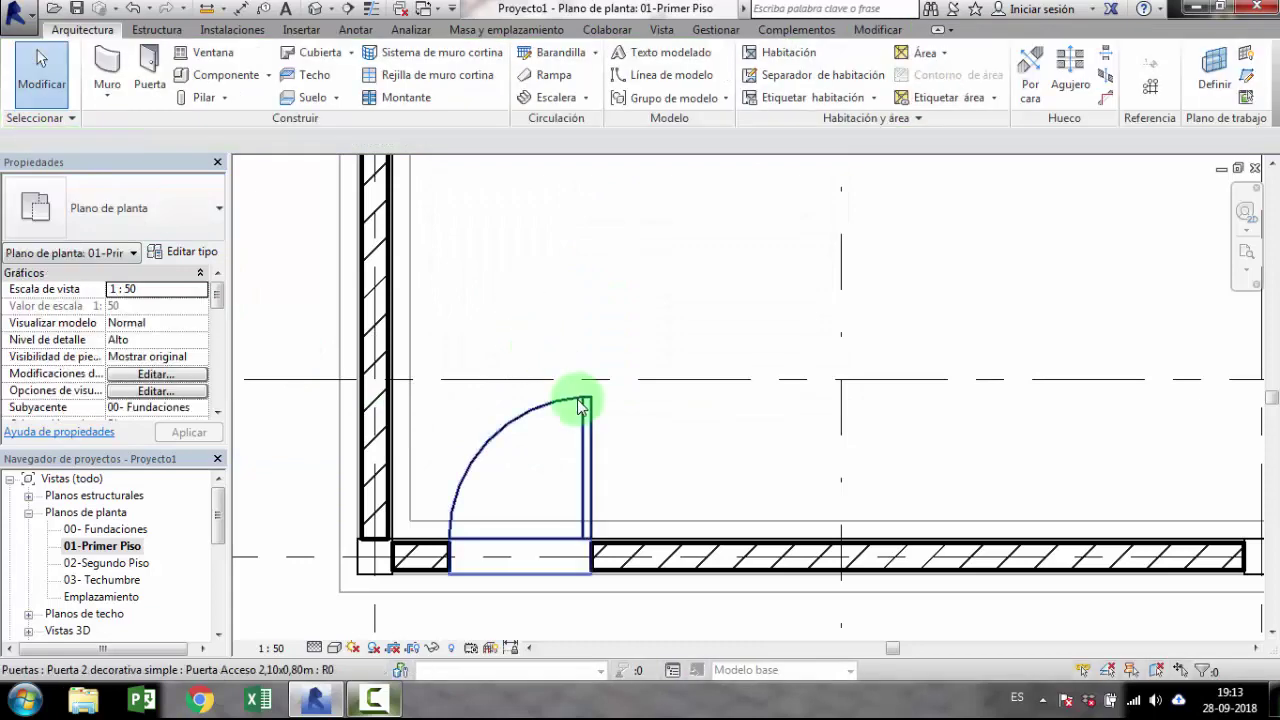
{"action": "left_click", "coordinate": [580, 405]}
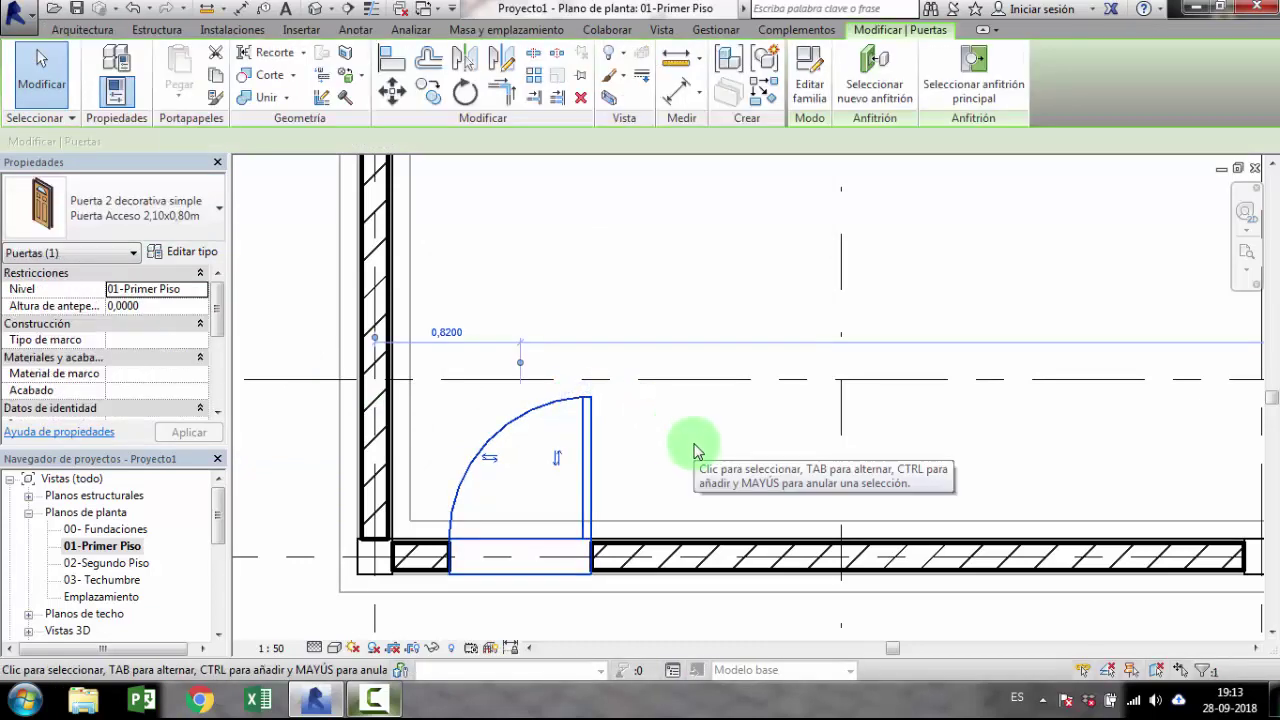
{"action": "mouse_move", "coordinate": [807, 375]}
{"action": "middle_mouse_down"}
{"action": "mouse_move", "coordinate": [860, 318]}
{"action": "mouse_move", "coordinate": [863, 371]}
{"action": "middle_mouse_up"}
{"action": "scroll", "coordinate": [851, 363], "scroll_direction": "up", "scroll_amount": 1}
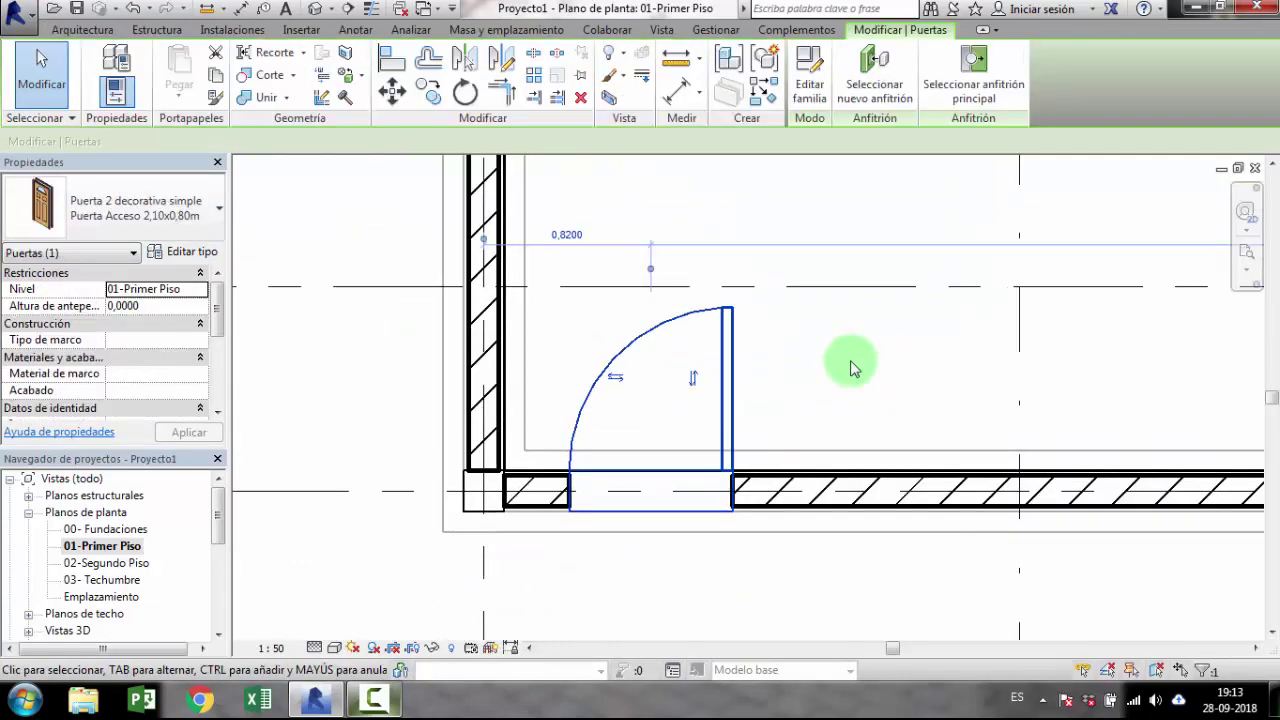
{"action": "scroll", "coordinate": [851, 368], "scroll_direction": "up", "scroll_amount": 1}
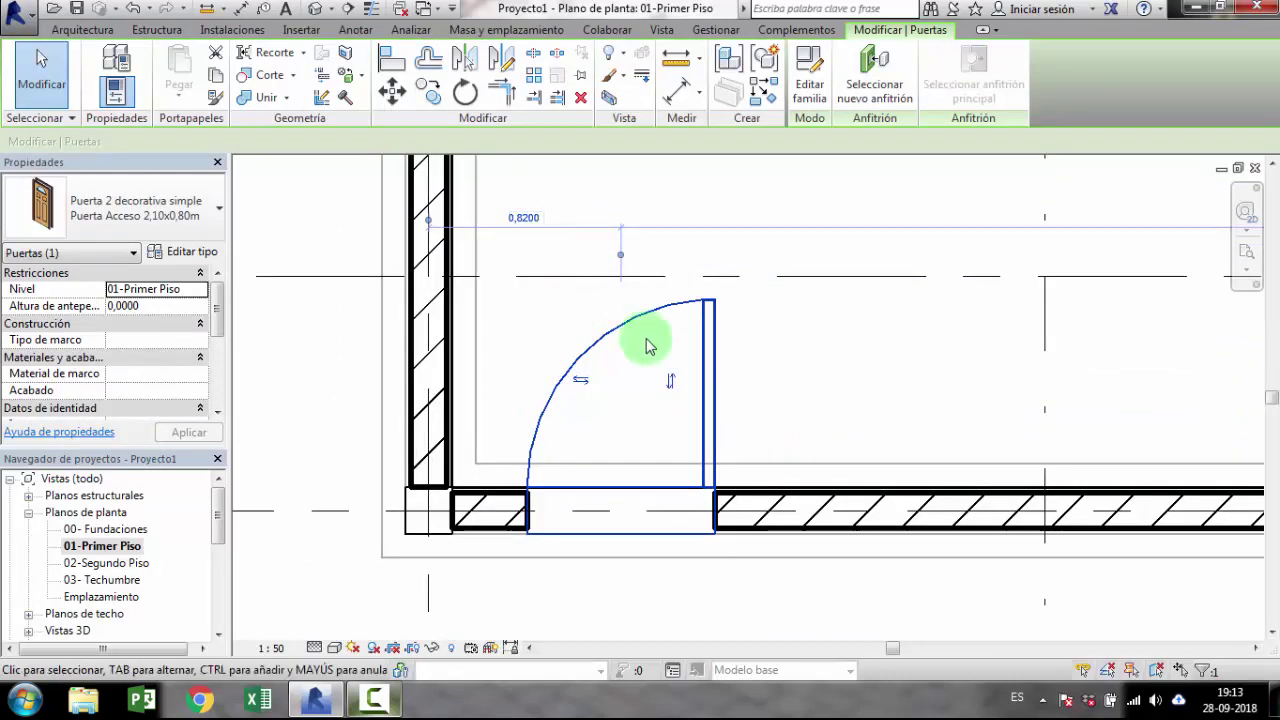
{"action": "scroll", "coordinate": [649, 345], "scroll_direction": "down", "scroll_amount": 2}
{"action": "scroll", "coordinate": [649, 345], "scroll_direction": "down", "scroll_amount": 1}
{"action": "scroll", "coordinate": [914, 400], "scroll_direction": "down", "scroll_amount": 1}
{"action": "middle_click_drag", "start_coordinate": [852, 416], "coordinate": [963, 363]}
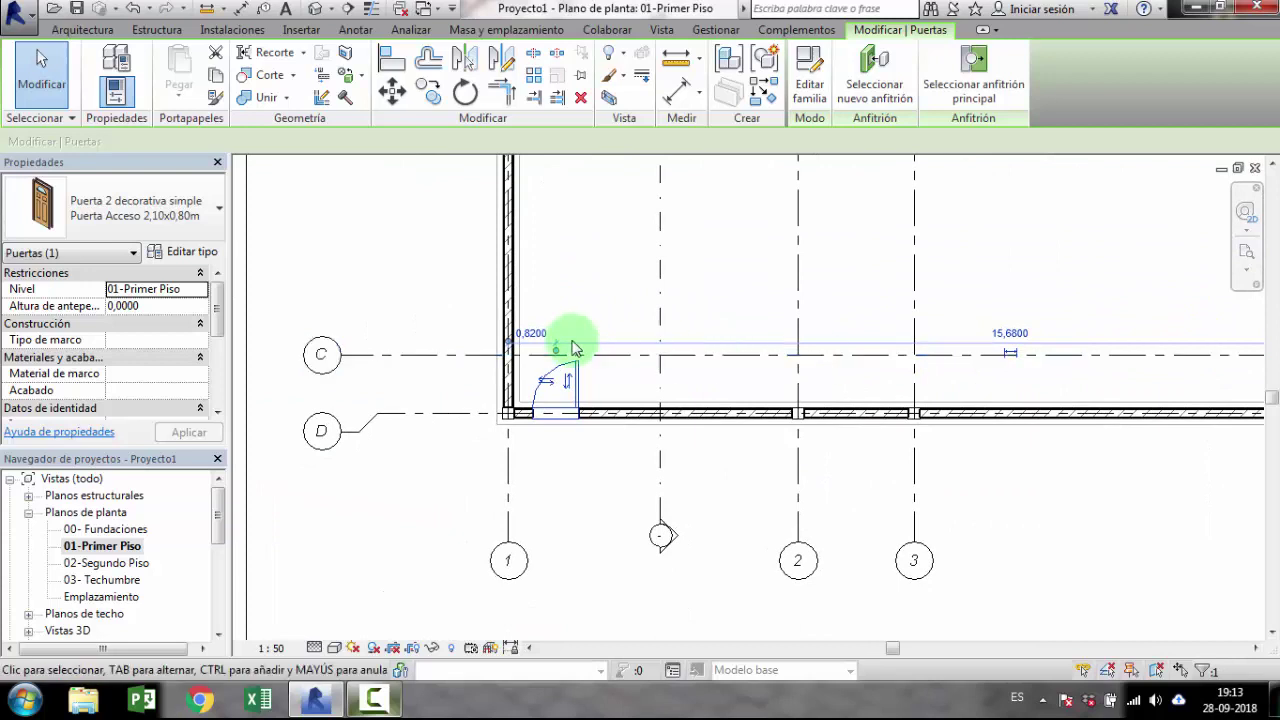
{"action": "scroll", "coordinate": [512, 368], "scroll_direction": "up", "scroll_amount": 1}
{"action": "scroll", "coordinate": [512, 368], "scroll_direction": "up", "scroll_amount": 1}
{"action": "scroll", "coordinate": [571, 372], "scroll_direction": "up", "scroll_amount": 1}
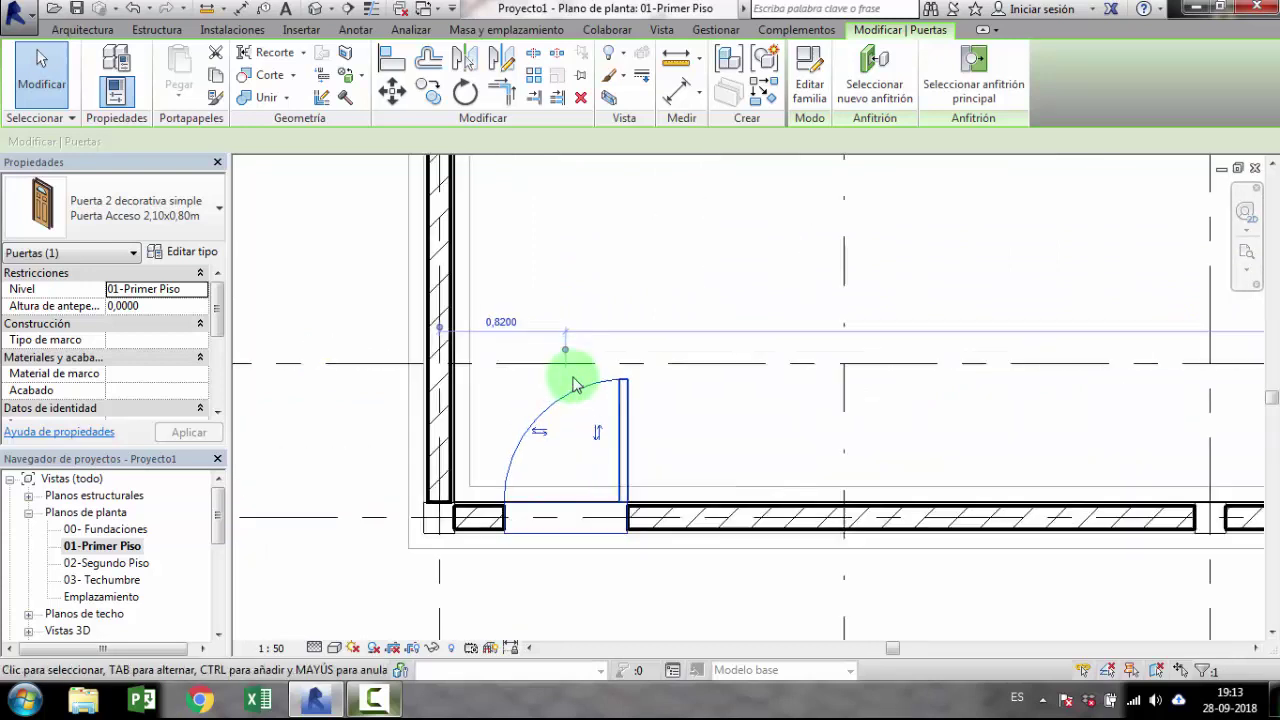
{"action": "scroll", "coordinate": [574, 381], "scroll_direction": "up", "scroll_amount": 1}
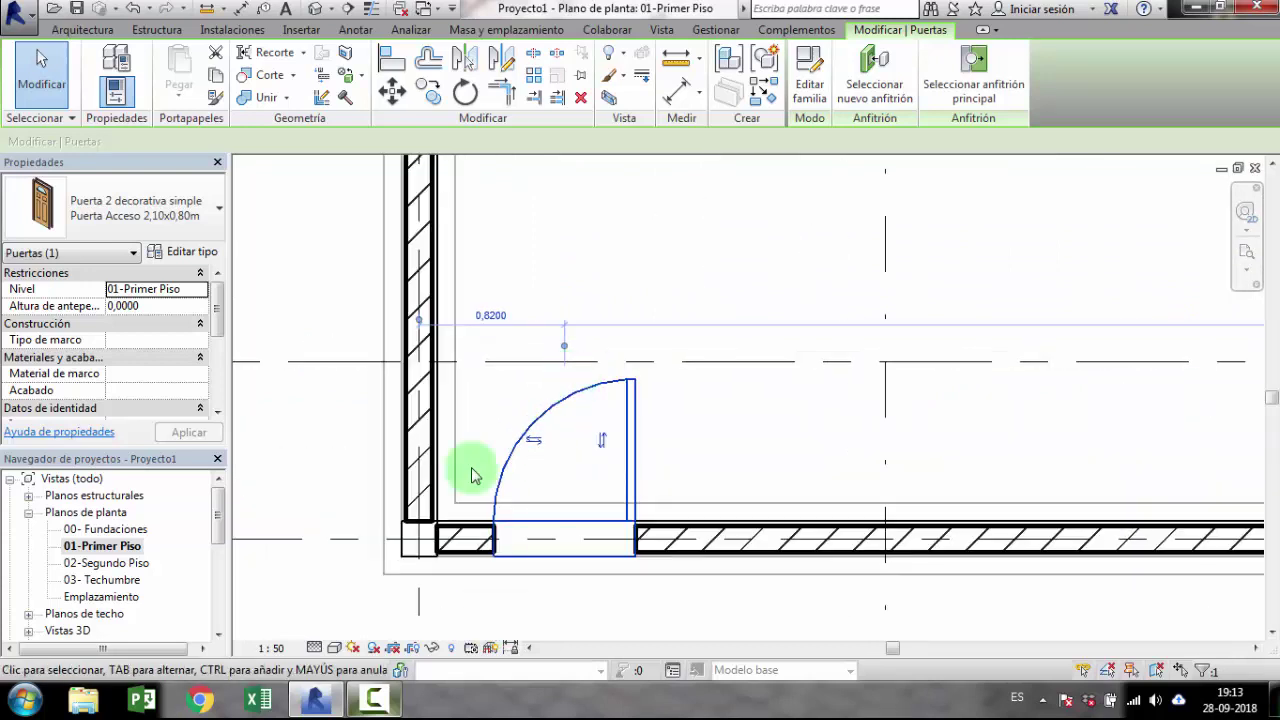
{"action": "scroll", "coordinate": [529, 443], "scroll_direction": "up", "scroll_amount": 1}
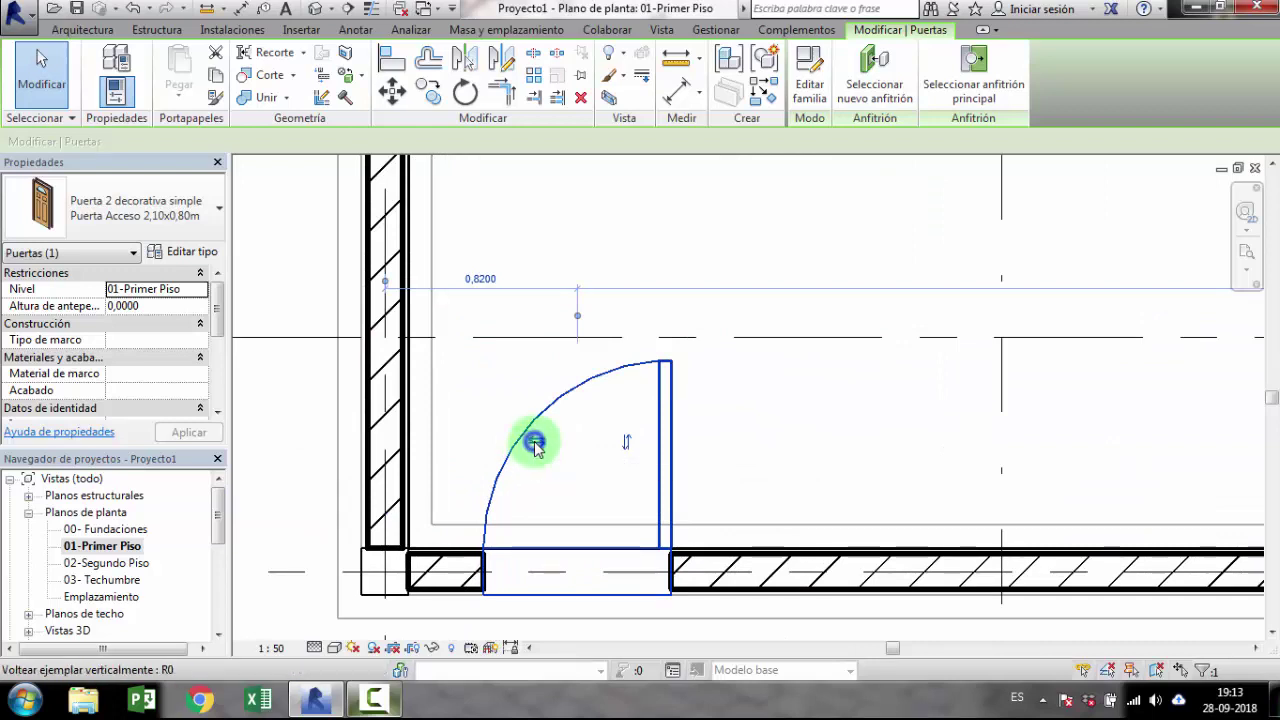
Step: Flip the door so it hinges on the left jamb and swings into the room
{"action": "left_click", "coordinate": [535, 443]}
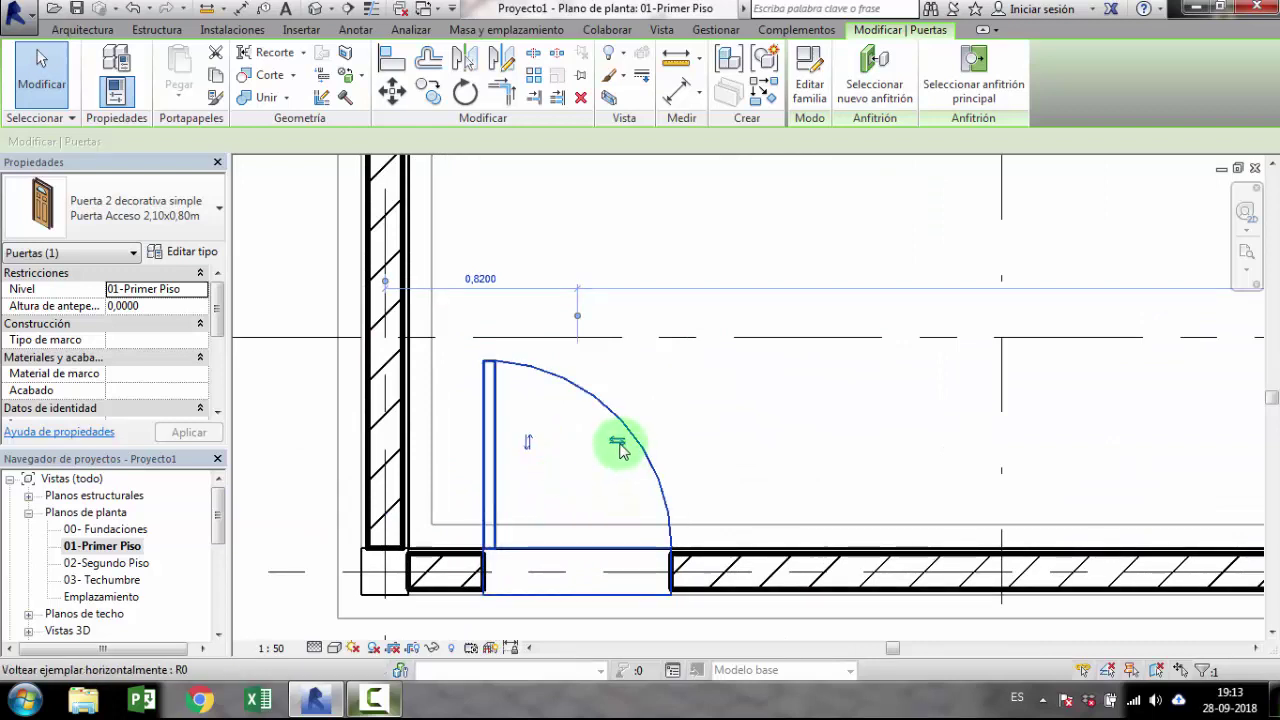
{"action": "left_click", "coordinate": [524, 443]}
{"action": "middle_click_drag", "start_coordinate": [538, 450], "coordinate": [614, 294]}
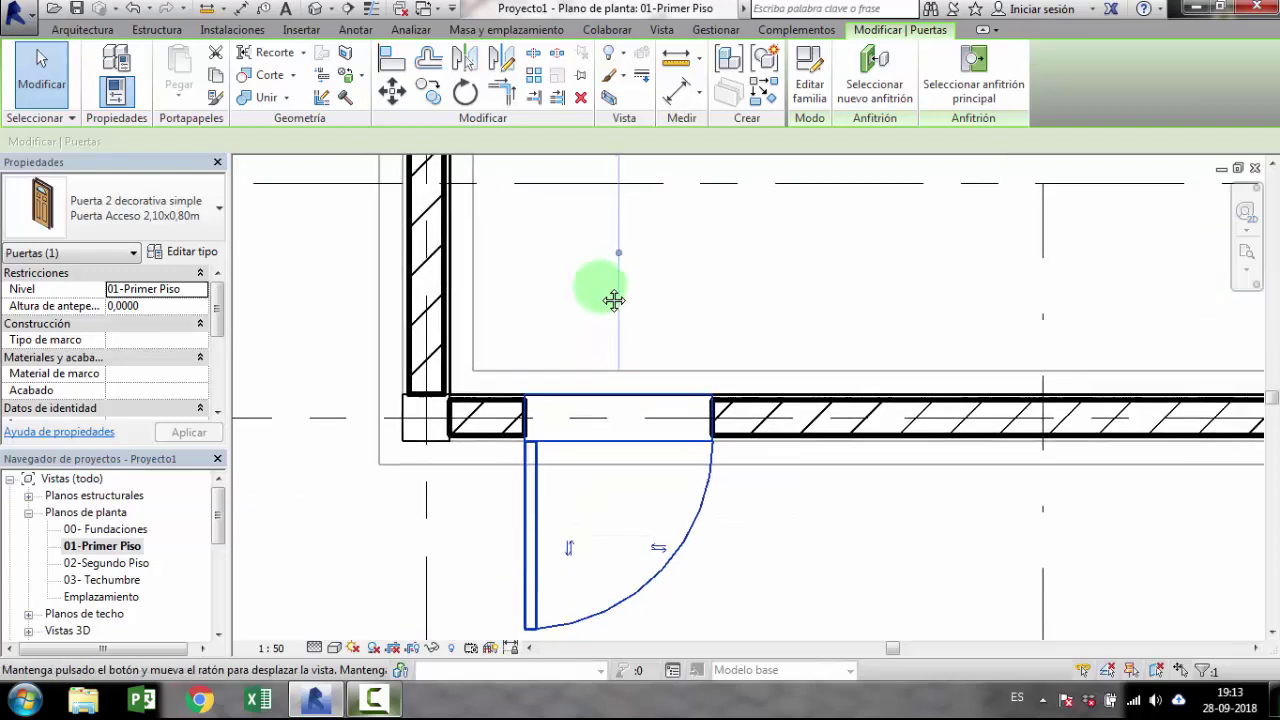
{"action": "left_click", "coordinate": [570, 553]}
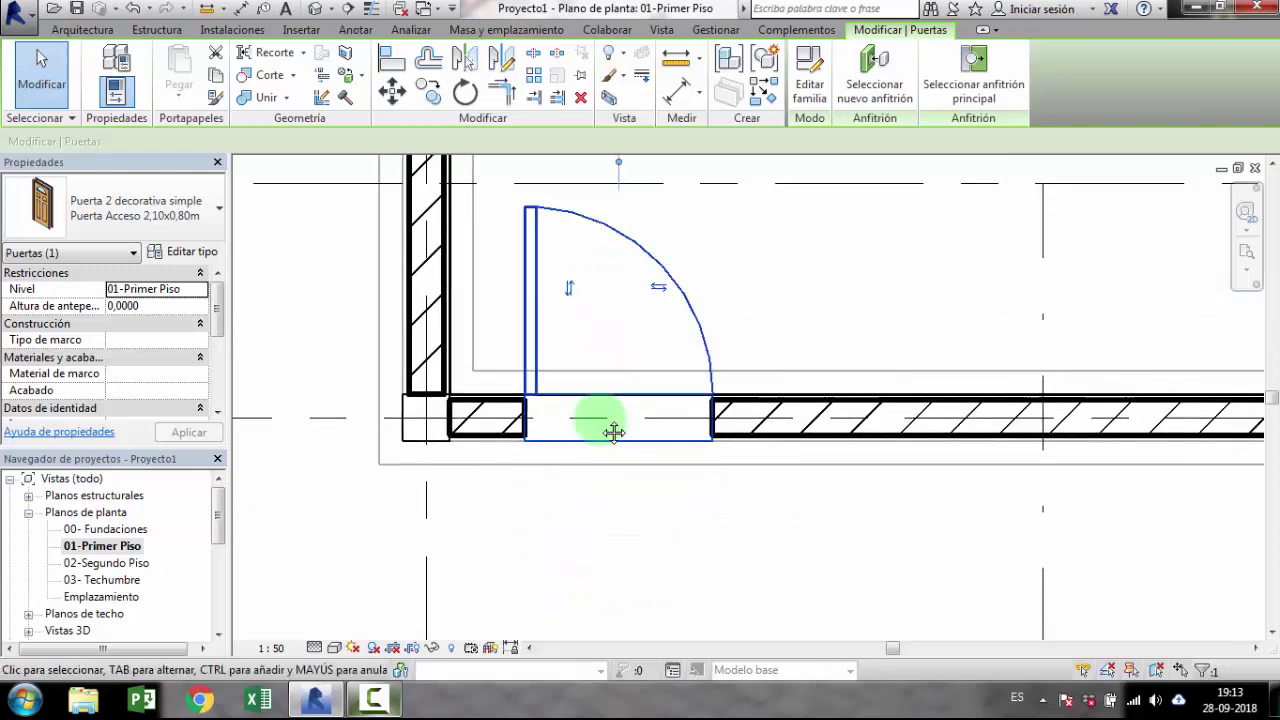
Step: Move the temporary dimension witnesses to the door edge and the adjoining wall's inner face
{"action": "middle_click_drag", "start_coordinate": [608, 429], "coordinate": [600, 514]}
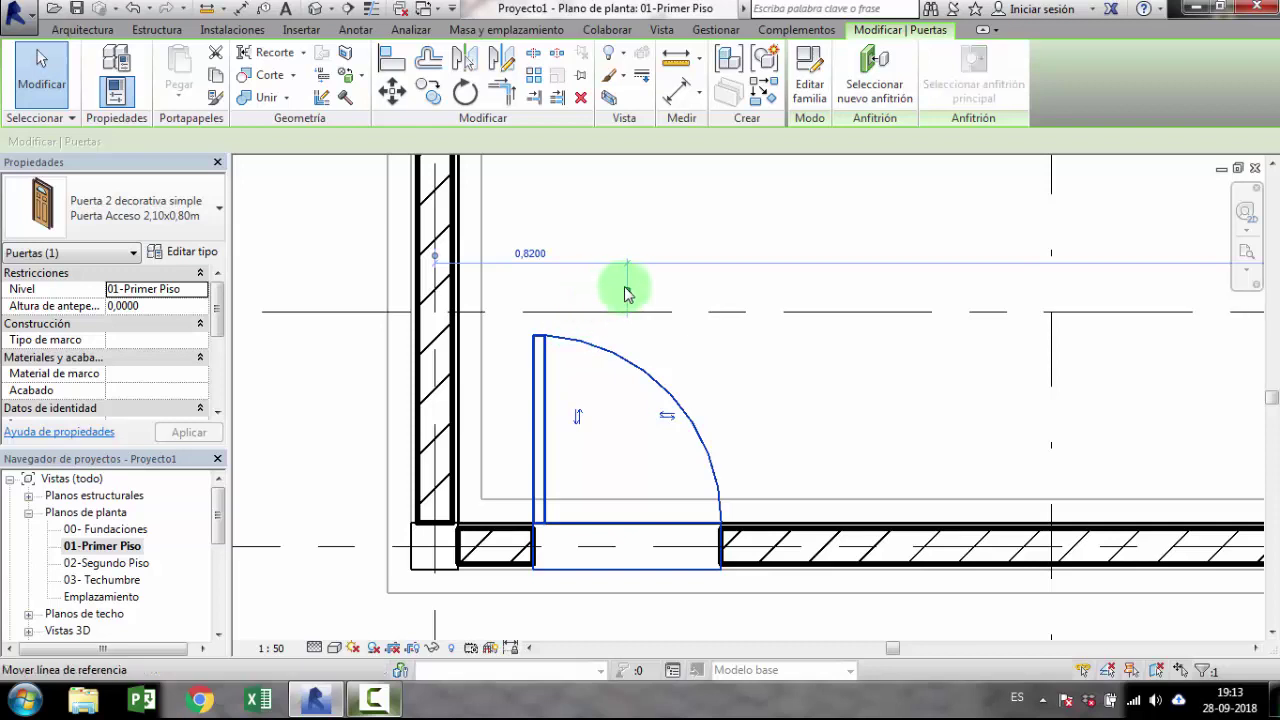
{"action": "left_click_drag", "start_coordinate": [627, 293], "coordinate": [537, 362]}
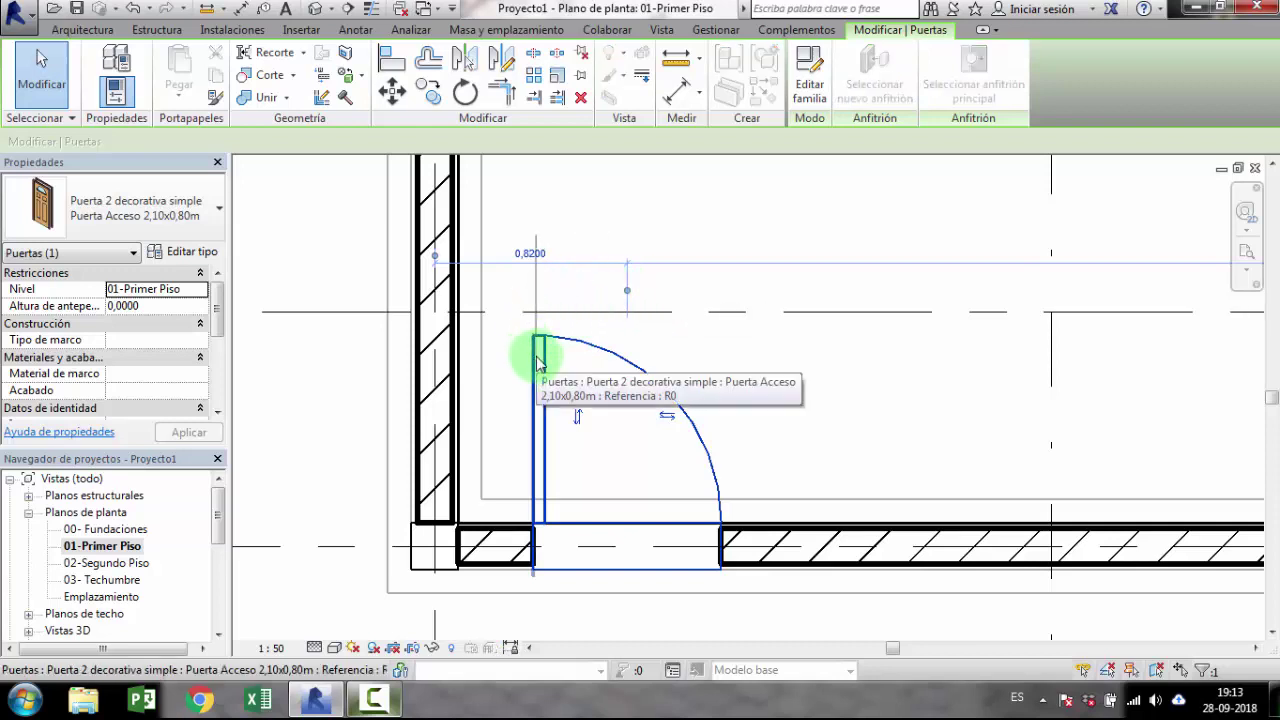
{"action": "left_click_drag", "start_coordinate": [537, 362], "coordinate": [534, 351]}
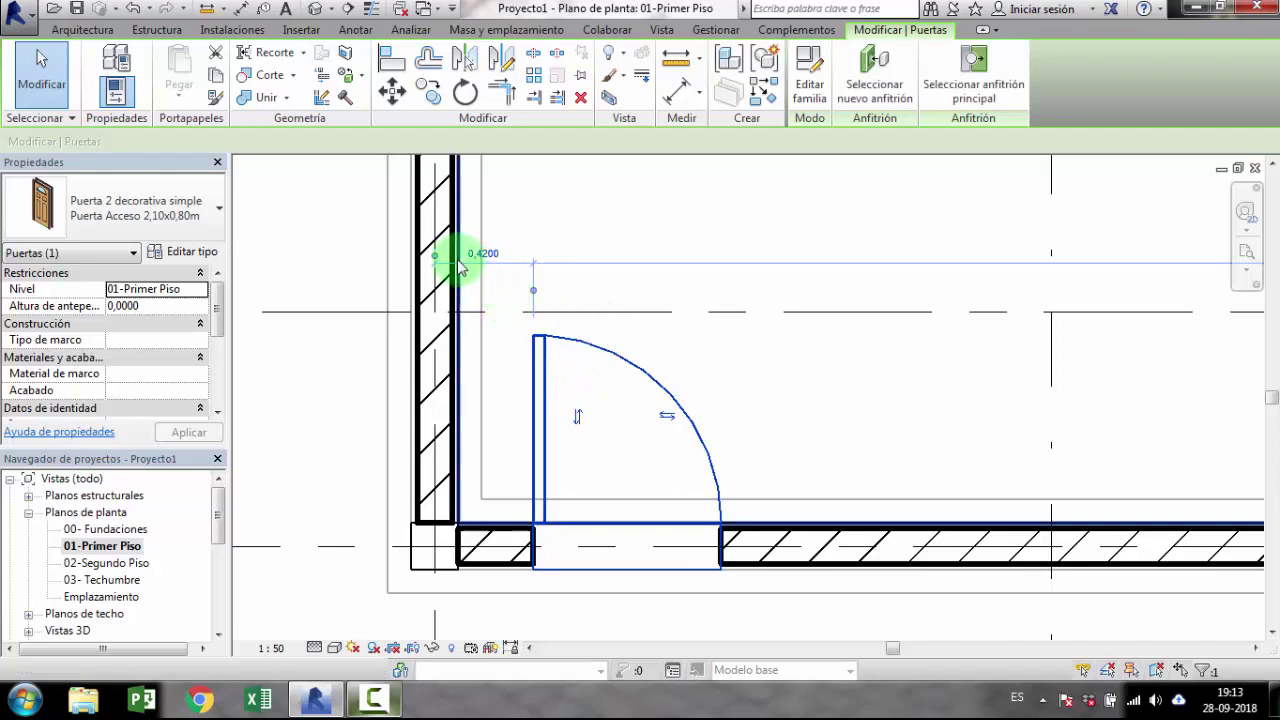
{"action": "mouse_move", "coordinate": [459, 266]}
{"action": "left_mouse_down"}
{"action": "mouse_move", "coordinate": [458, 310]}
{"action": "mouse_move", "coordinate": [478, 320]}
{"action": "left_mouse_up"}
{"action": "scroll", "coordinate": [500, 543], "scroll_direction": "up", "scroll_amount": 2}
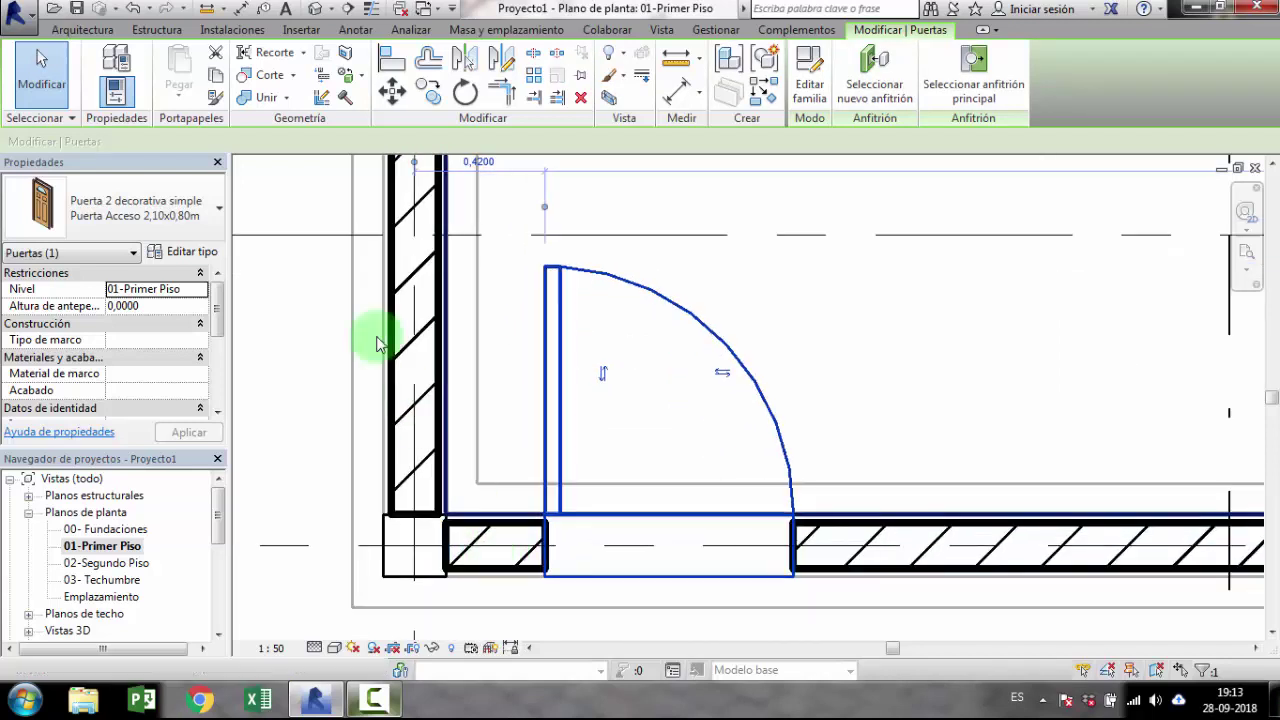
{"action": "left_click_drag", "start_coordinate": [414, 162], "coordinate": [449, 523]}
{"action": "scroll", "coordinate": [652, 423], "scroll_direction": "down", "scroll_amount": 1}
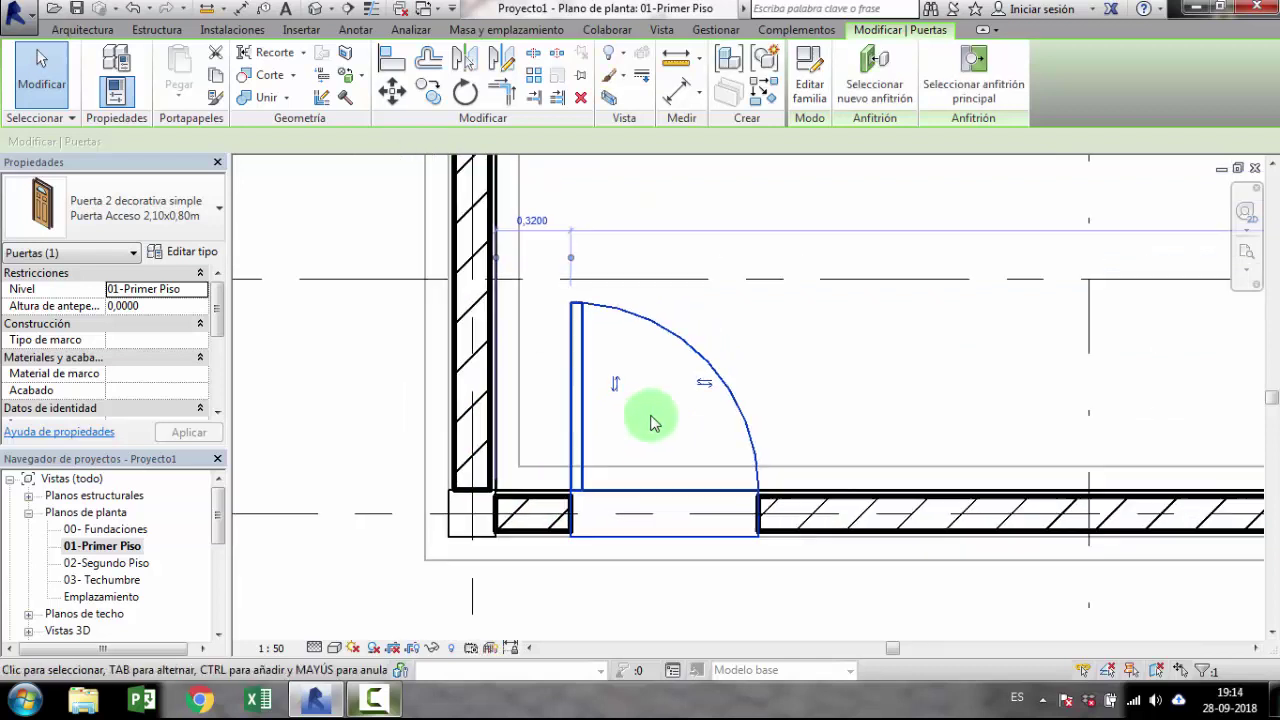
{"action": "middle_click_drag", "start_coordinate": [652, 423], "coordinate": [666, 497]}
{"action": "scroll", "coordinate": [545, 290], "scroll_direction": "up", "scroll_amount": 1}
Step: Set the door's offset from the side wall to 0,4000 and deselect it
{"action": "left_click", "coordinate": [536, 297]}
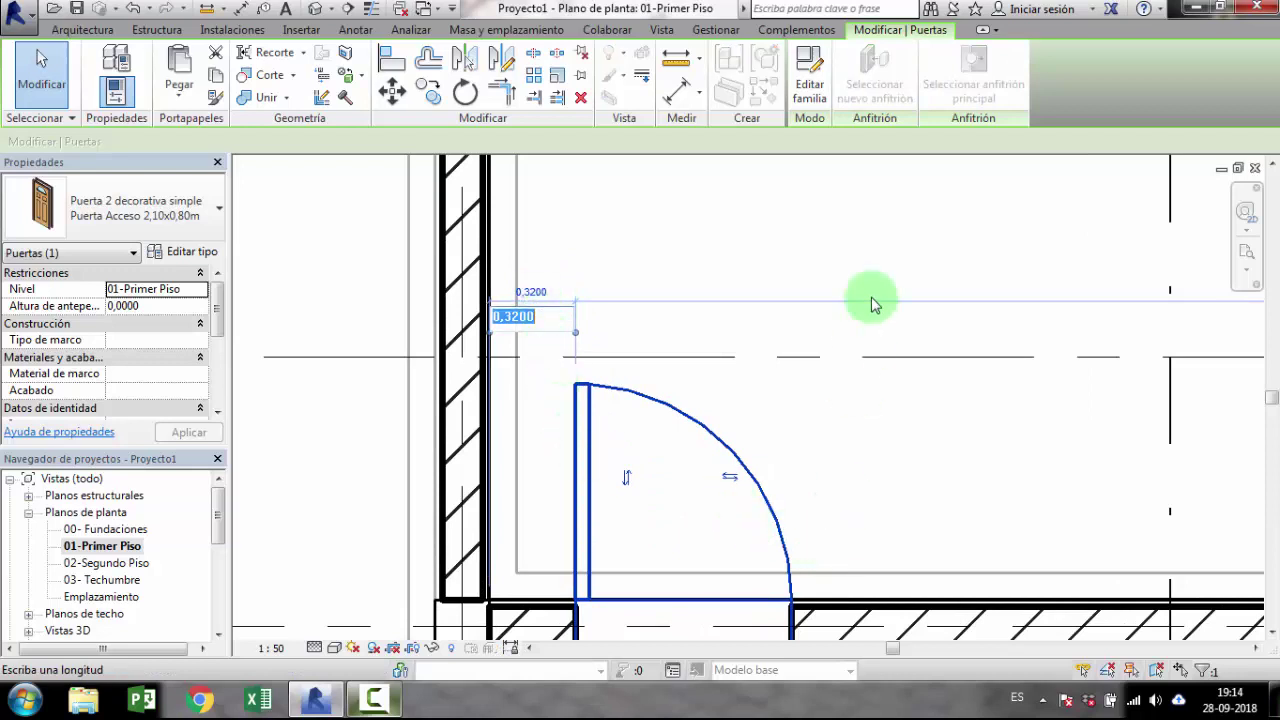
{"action": "type", "text": "0"}
{"action": "type", "text": "4"}
{"action": "key", "text": "Return"}
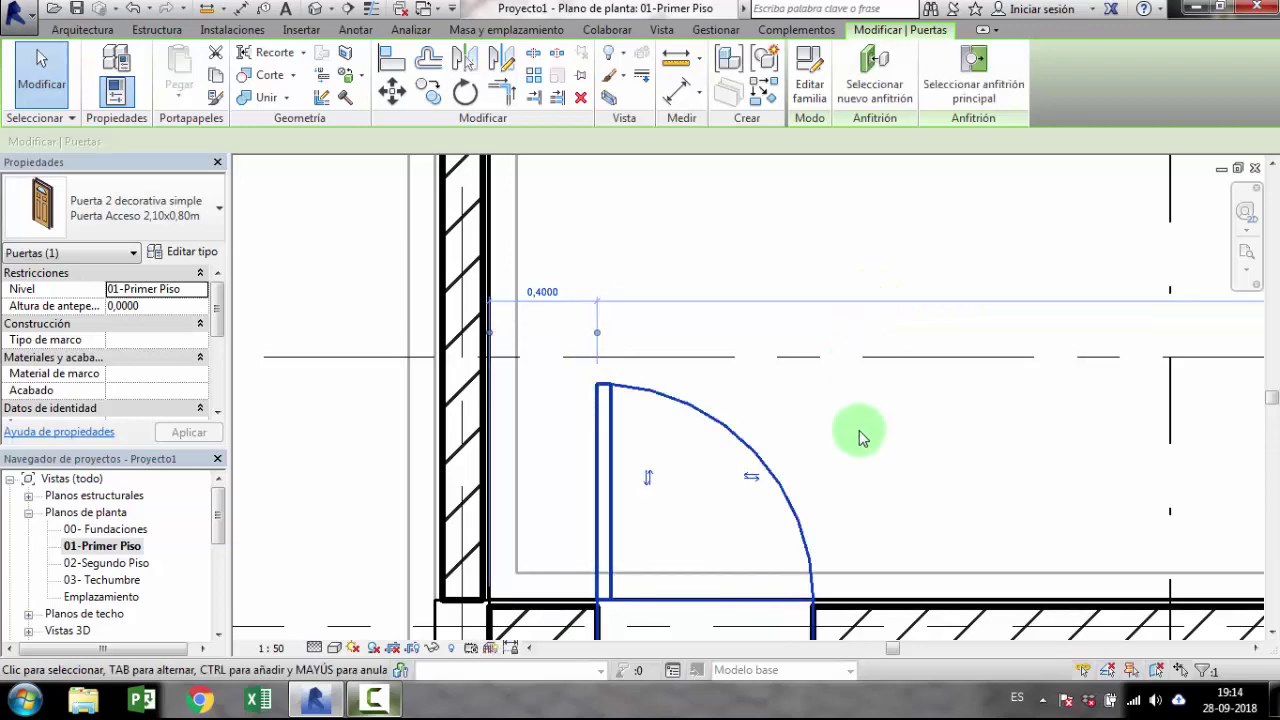
{"action": "left_click", "coordinate": [858, 431]}
{"action": "scroll", "coordinate": [847, 462], "scroll_direction": "down", "scroll_amount": 2}
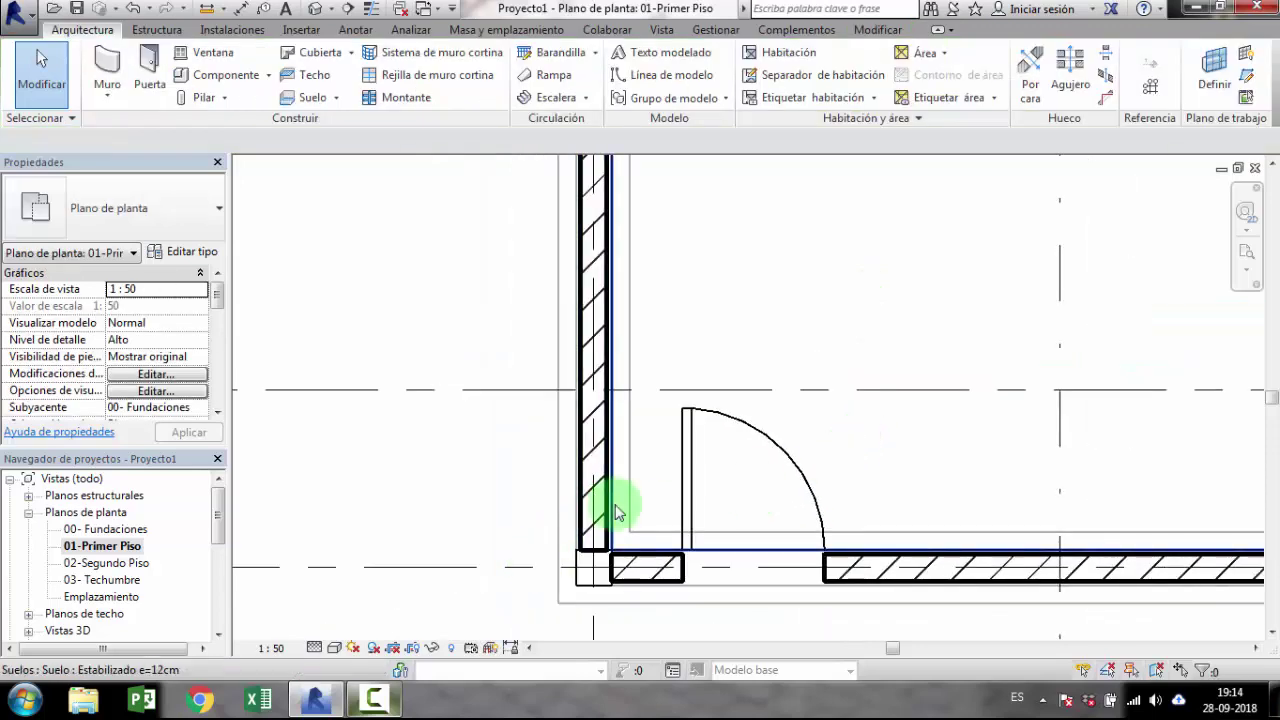
{"action": "scroll", "coordinate": [783, 535], "scroll_direction": "down", "scroll_amount": 2}
{"action": "middle_click_drag", "start_coordinate": [766, 517], "coordinate": [571, 366]}
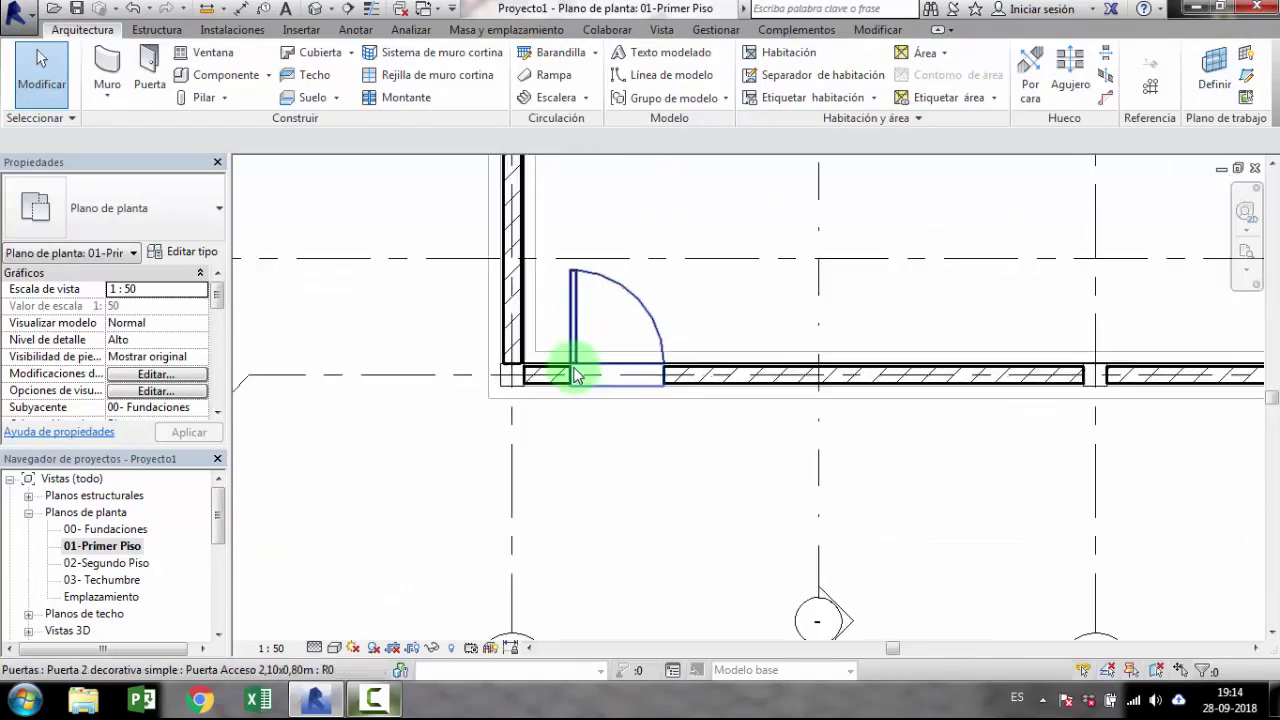
{"action": "scroll", "coordinate": [571, 366], "scroll_direction": "up", "scroll_amount": 1}
{"action": "scroll", "coordinate": [655, 365], "scroll_direction": "down", "scroll_amount": 2}
{"action": "middle_click_drag", "start_coordinate": [743, 406], "coordinate": [629, 506]}
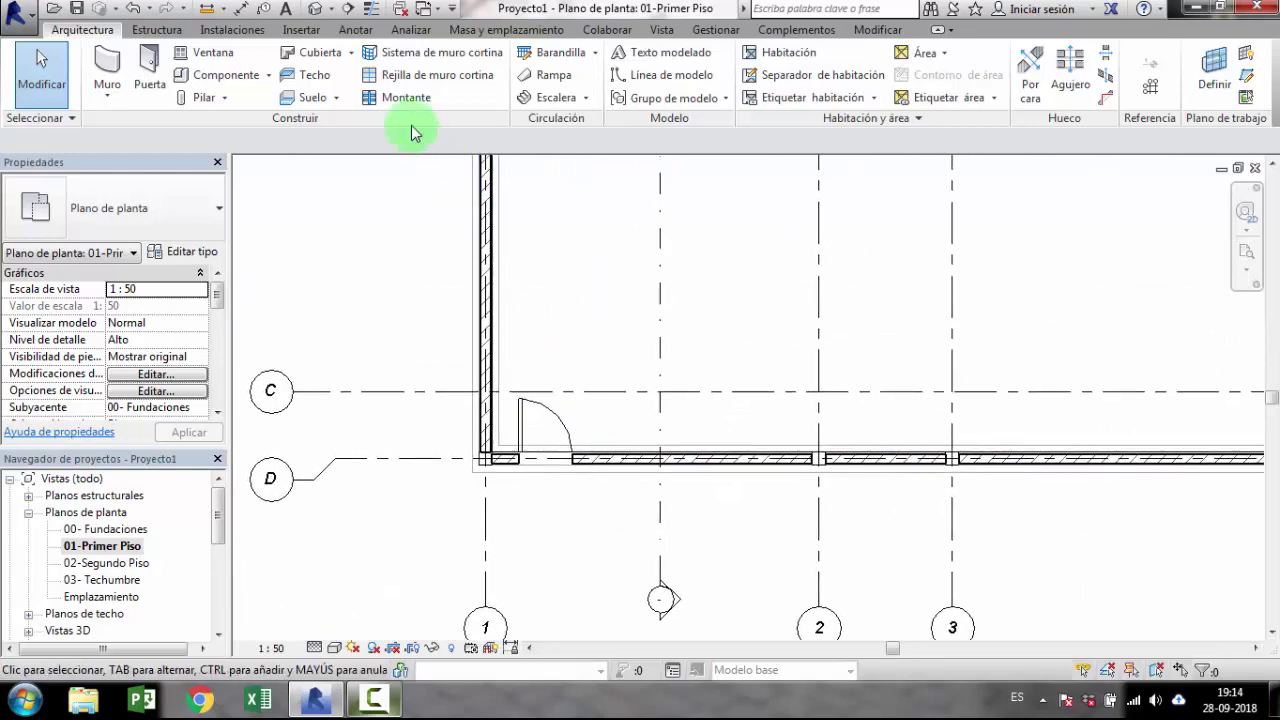
Step: Switch to the default 3D view and orbit to face the building's front
{"action": "left_click", "coordinate": [316, 12]}
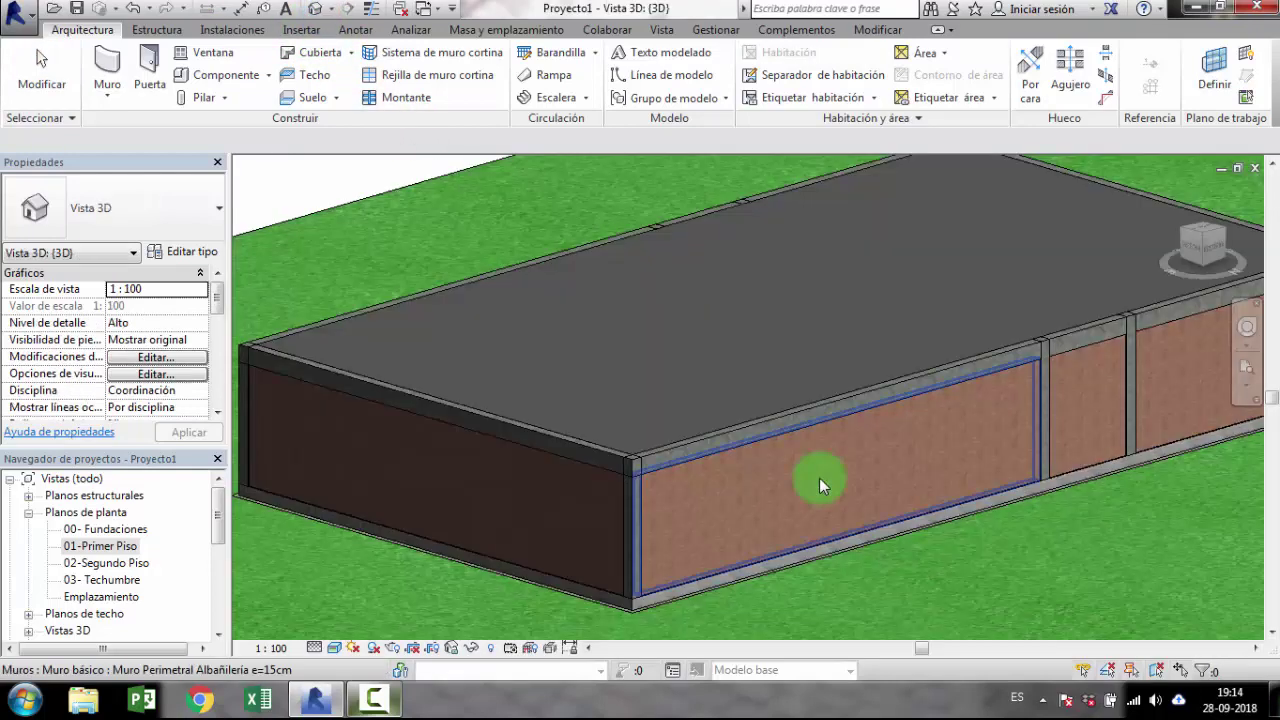
{"action": "mouse_move", "coordinate": [784, 492]}
{"action": "middle_mouse_down", "text": "shift"}
{"action": "mouse_move", "coordinate": [1029, 503]}
{"action": "mouse_move", "coordinate": [1111, 466]}
{"action": "middle_mouse_up", "text": "shift"}
{"action": "mouse_move", "coordinate": [680, 497]}
{"action": "middle_mouse_down", "text": "shift"}
{"action": "mouse_move", "coordinate": [609, 460]}
{"action": "mouse_move", "coordinate": [657, 503]}
{"action": "middle_mouse_up", "text": "shift"}
{"action": "scroll", "coordinate": [565, 585], "scroll_direction": "up", "scroll_amount": 2}
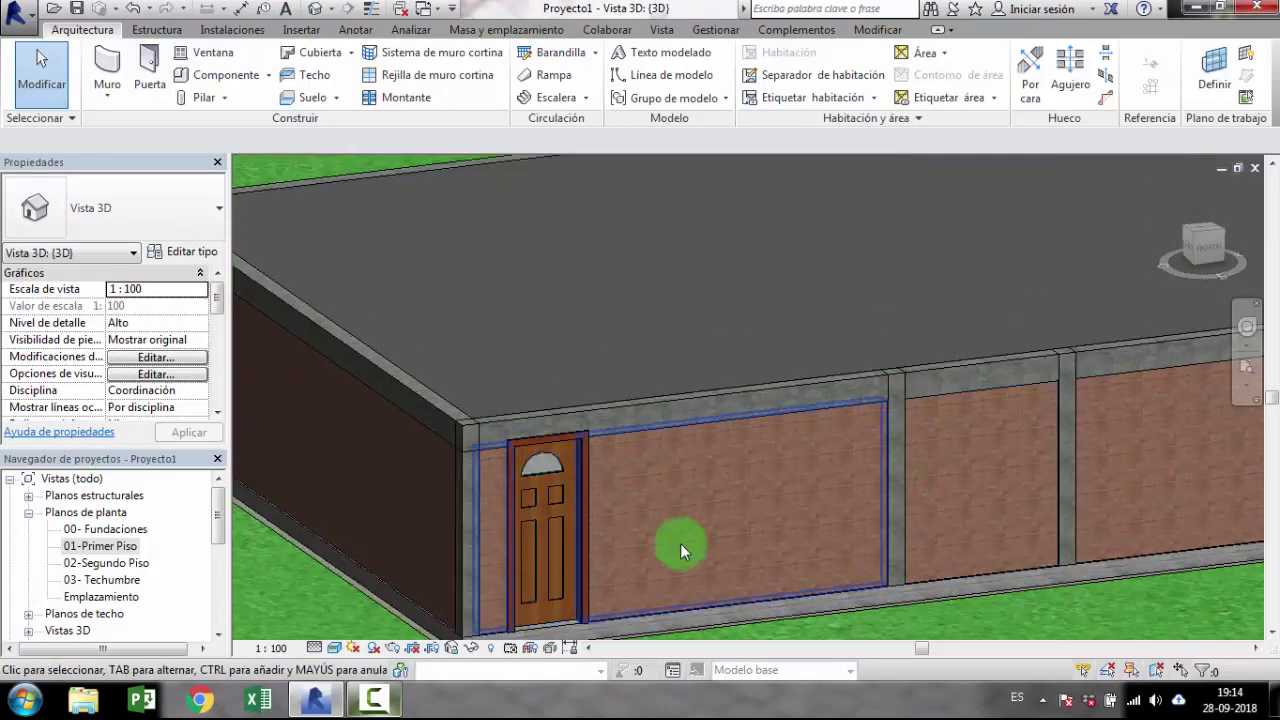
{"action": "scroll", "coordinate": [756, 503], "scroll_direction": "up", "scroll_amount": 3}
Step: Zoom in on the access door in the brick wall and select it
{"action": "middle_click_drag", "start_coordinate": [756, 503], "coordinate": [889, 414]}
{"action": "scroll", "coordinate": [751, 470], "scroll_direction": "down", "scroll_amount": 3}
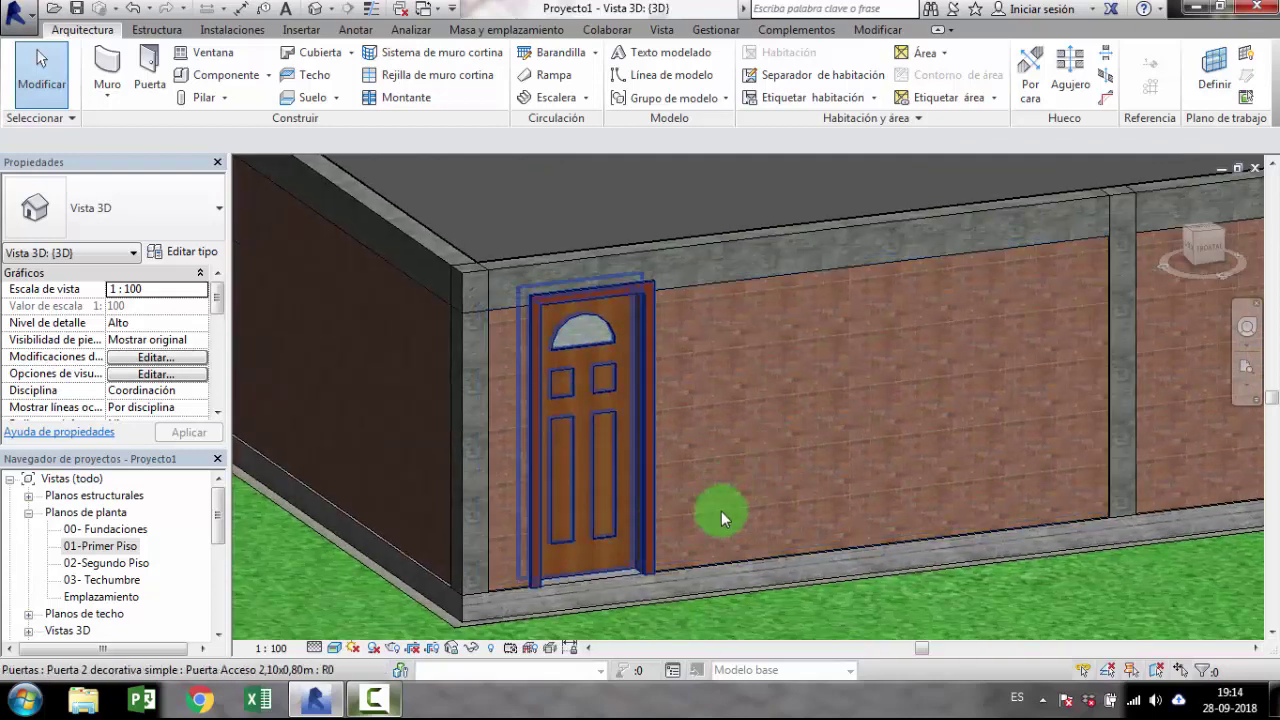
{"action": "scroll", "coordinate": [740, 453], "scroll_direction": "up", "scroll_amount": 1}
{"action": "scroll", "coordinate": [660, 333], "scroll_direction": "up", "scroll_amount": 3}
{"action": "mouse_move", "coordinate": [681, 326]}
{"action": "middle_mouse_down", "text": "shift"}
{"action": "mouse_move", "coordinate": [729, 300]}
{"action": "mouse_move", "coordinate": [740, 355]}
{"action": "middle_mouse_up", "text": "shift"}
{"action": "scroll", "coordinate": [750, 456], "scroll_direction": "up", "scroll_amount": 1}
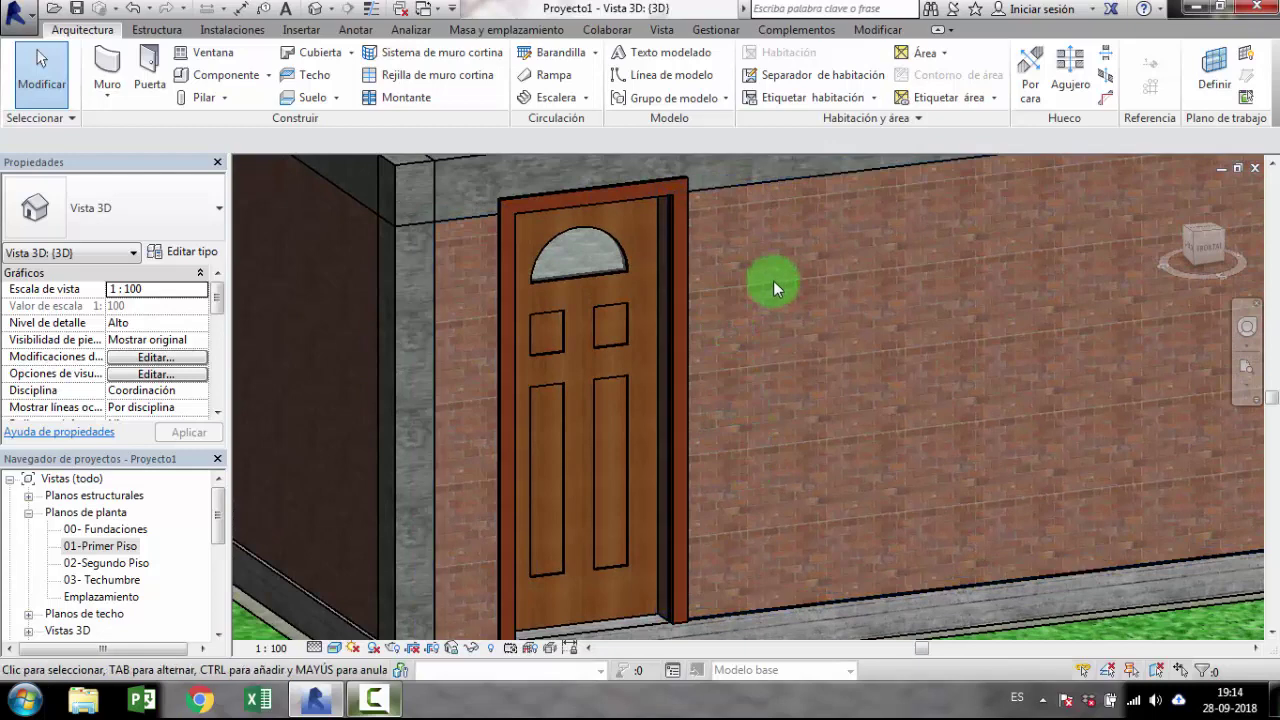
{"action": "mouse_move", "coordinate": [773, 280]}
{"action": "middle_mouse_down", "text": "shift"}
{"action": "mouse_move", "coordinate": [809, 293]}
{"action": "mouse_move", "coordinate": [786, 277]}
{"action": "middle_mouse_up", "text": "shift"}
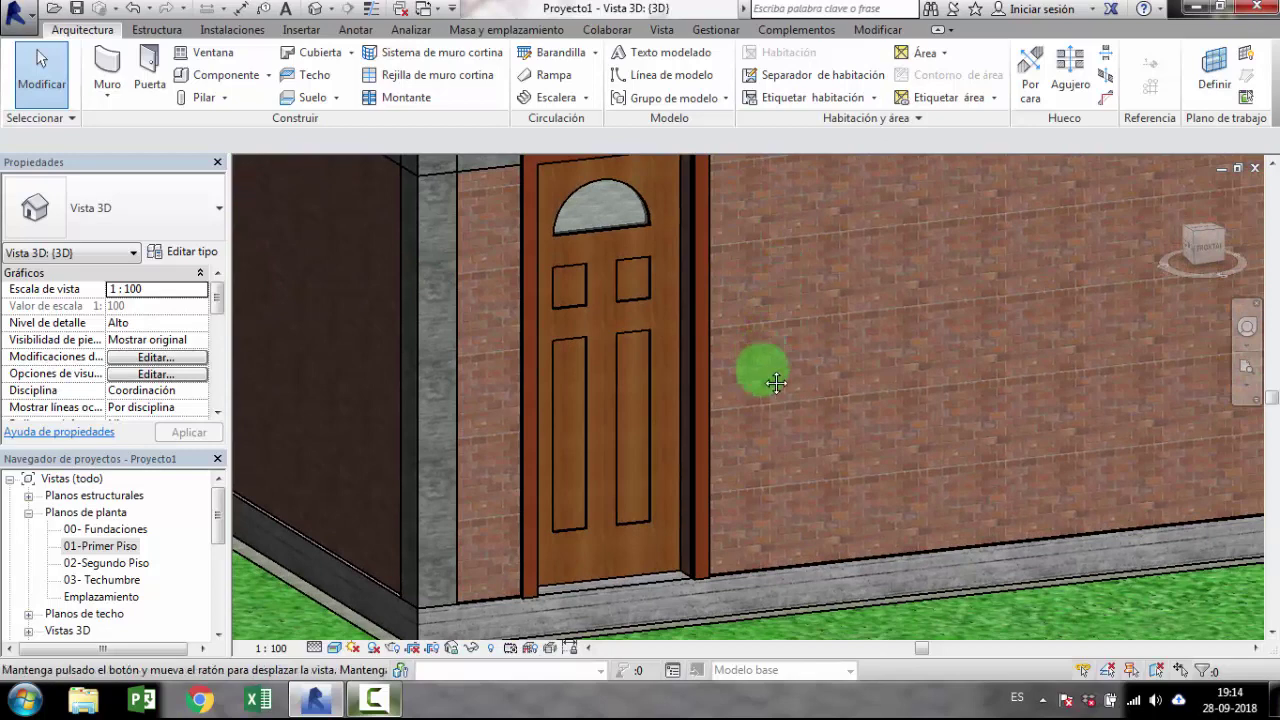
{"action": "mouse_move", "coordinate": [776, 383]}
{"action": "middle_mouse_down"}
{"action": "mouse_move", "coordinate": [757, 463]}
{"action": "mouse_move", "coordinate": [756, 412]}
{"action": "middle_mouse_up"}
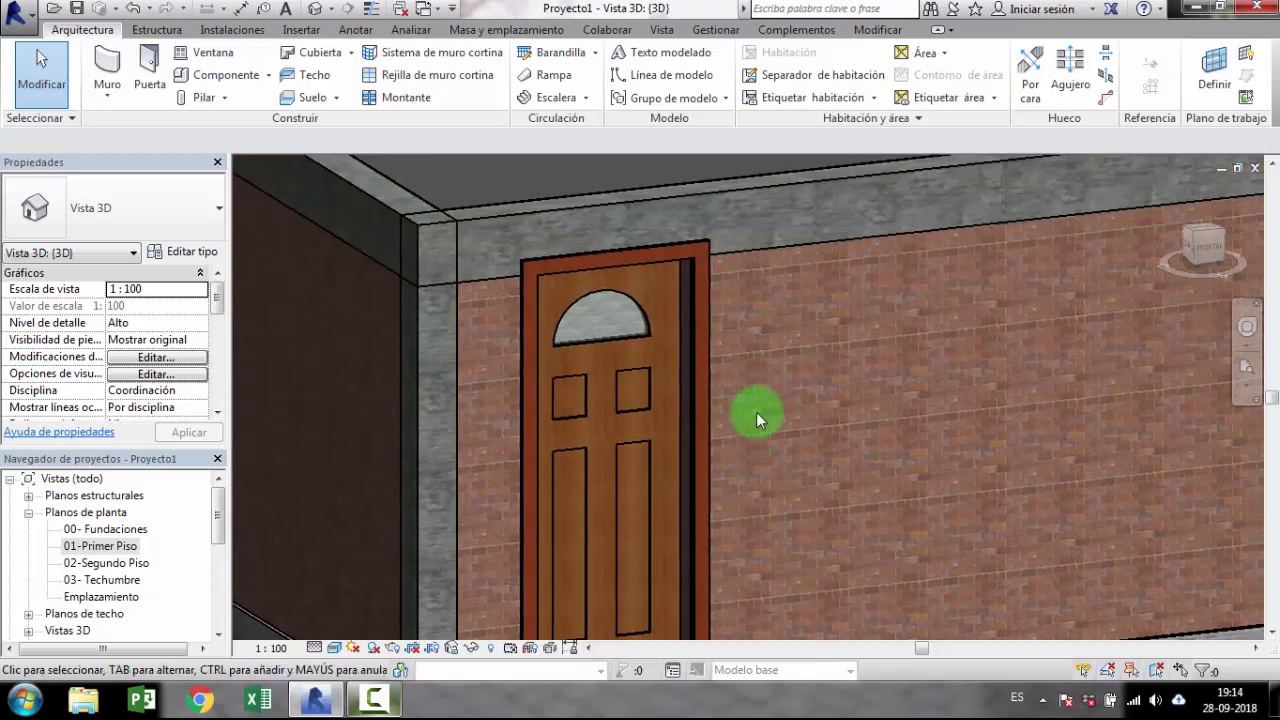
{"action": "left_click", "coordinate": [697, 240]}
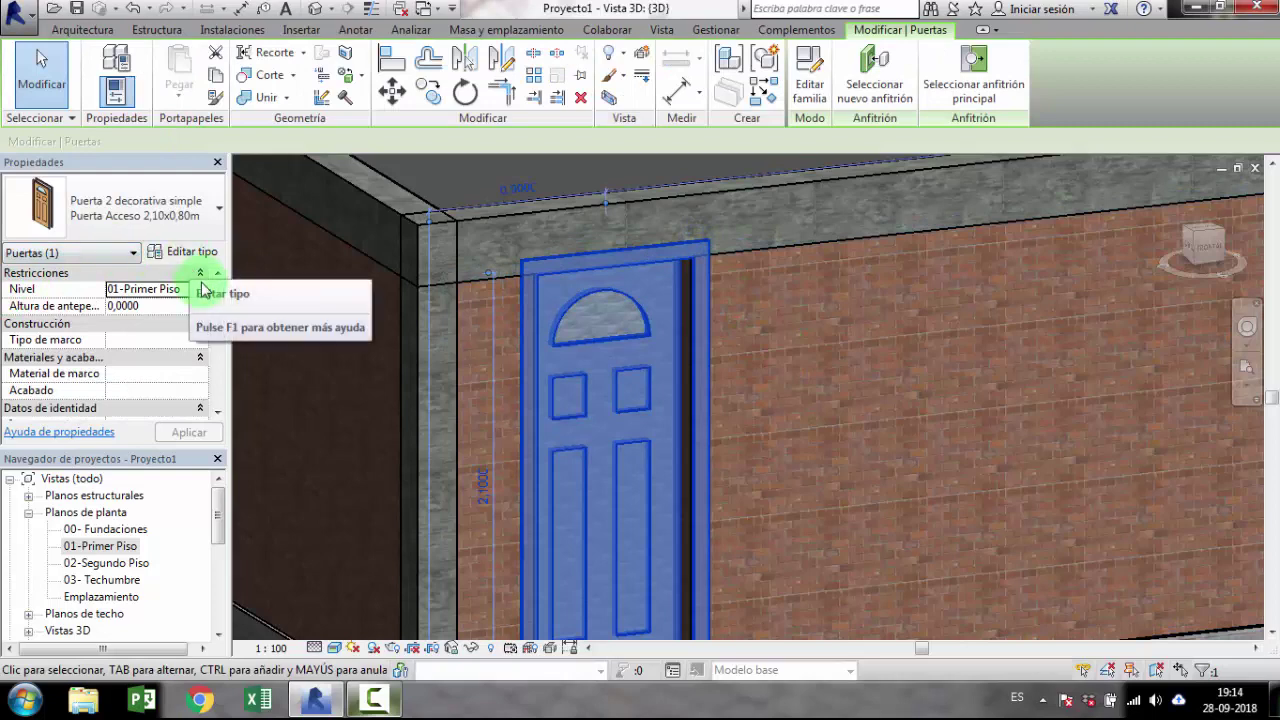
Step: Set the Puerta Acceso 2,10x0,80m type's Altura to 2,0000 in Editar tipo
{"action": "left_click", "coordinate": [199, 250]}
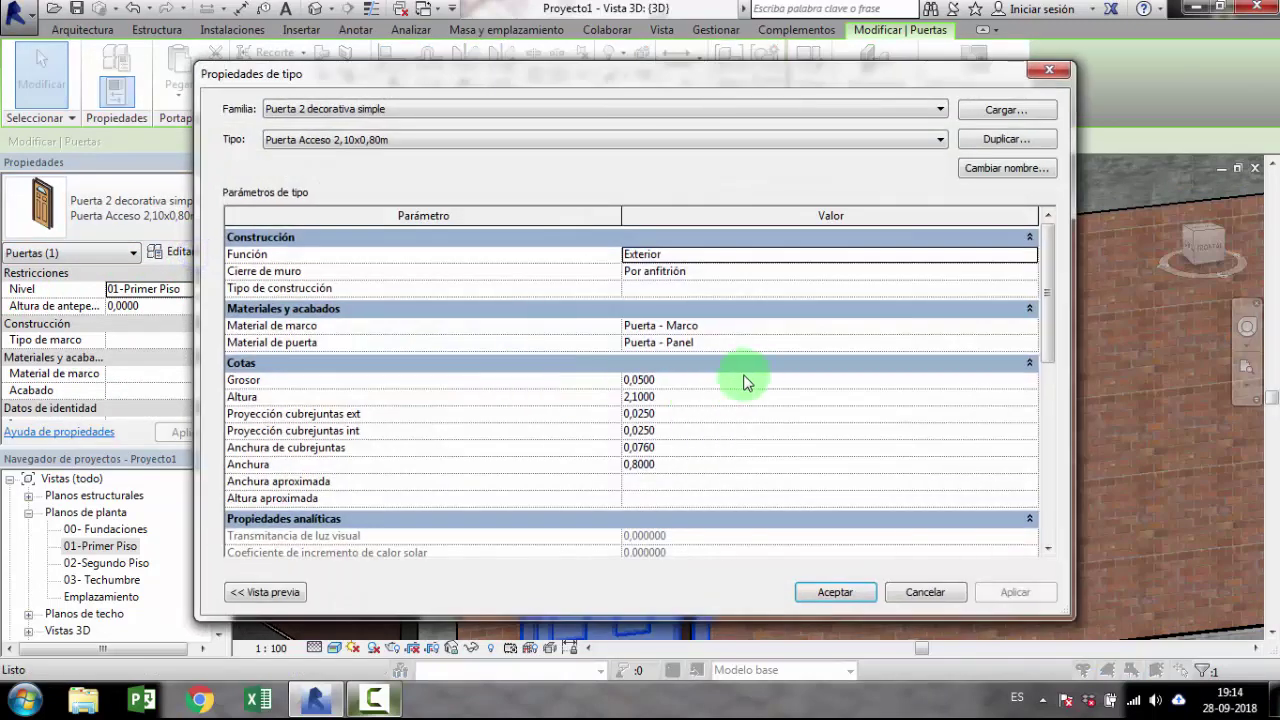
{"action": "left_click", "coordinate": [640, 397]}
{"action": "type", "text": "2,0000"}
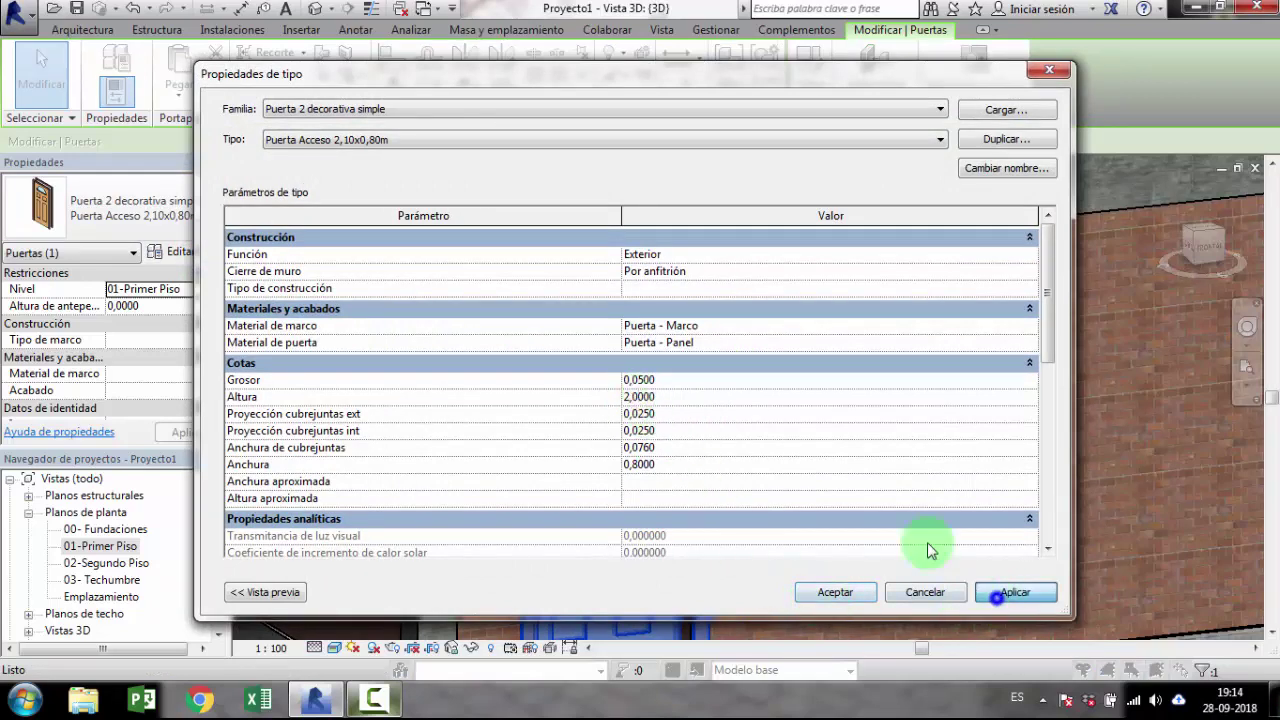
{"action": "left_click", "coordinate": [846, 597]}
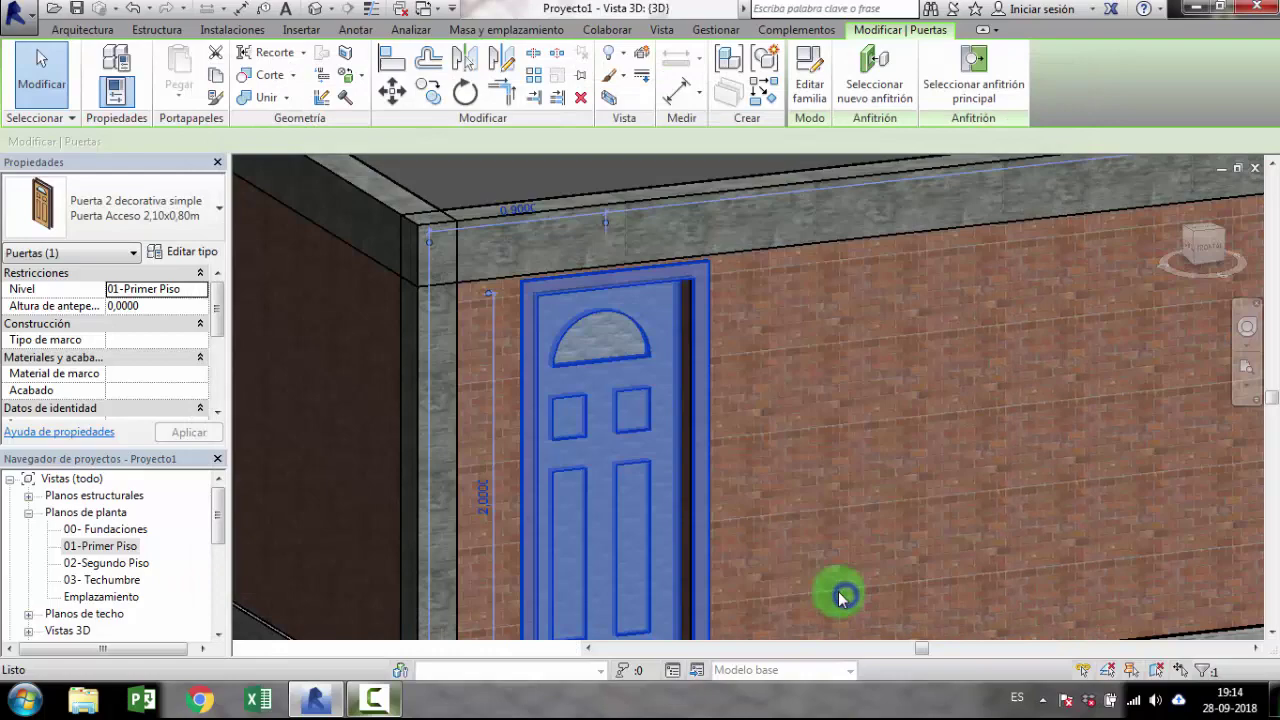
{"action": "left_click", "coordinate": [818, 466]}
Step: Zoom in on the access door and view the building from the ViewCube's FRONT face
{"action": "key", "text": "Escape"}
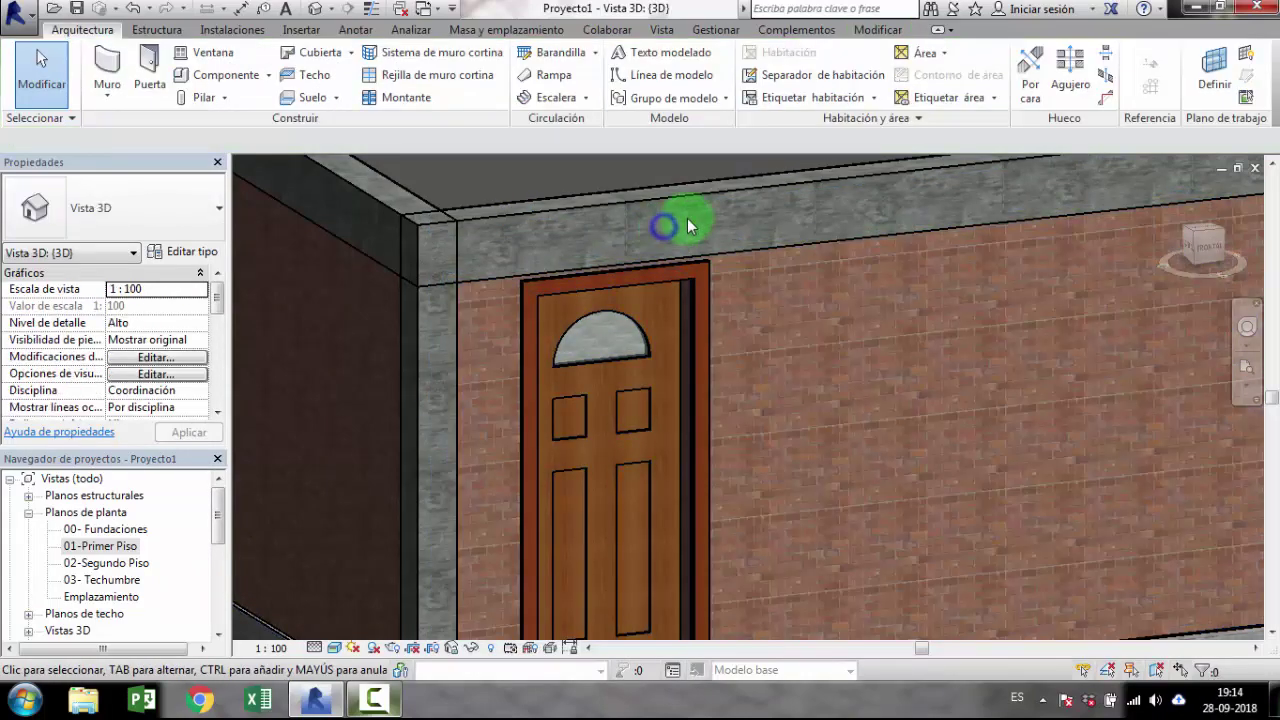
{"action": "scroll", "coordinate": [688, 218], "scroll_direction": "up", "scroll_amount": 1}
{"action": "scroll", "coordinate": [688, 218], "scroll_direction": "up", "scroll_amount": 1}
{"action": "scroll", "coordinate": [689, 317], "scroll_direction": "up", "scroll_amount": 1}
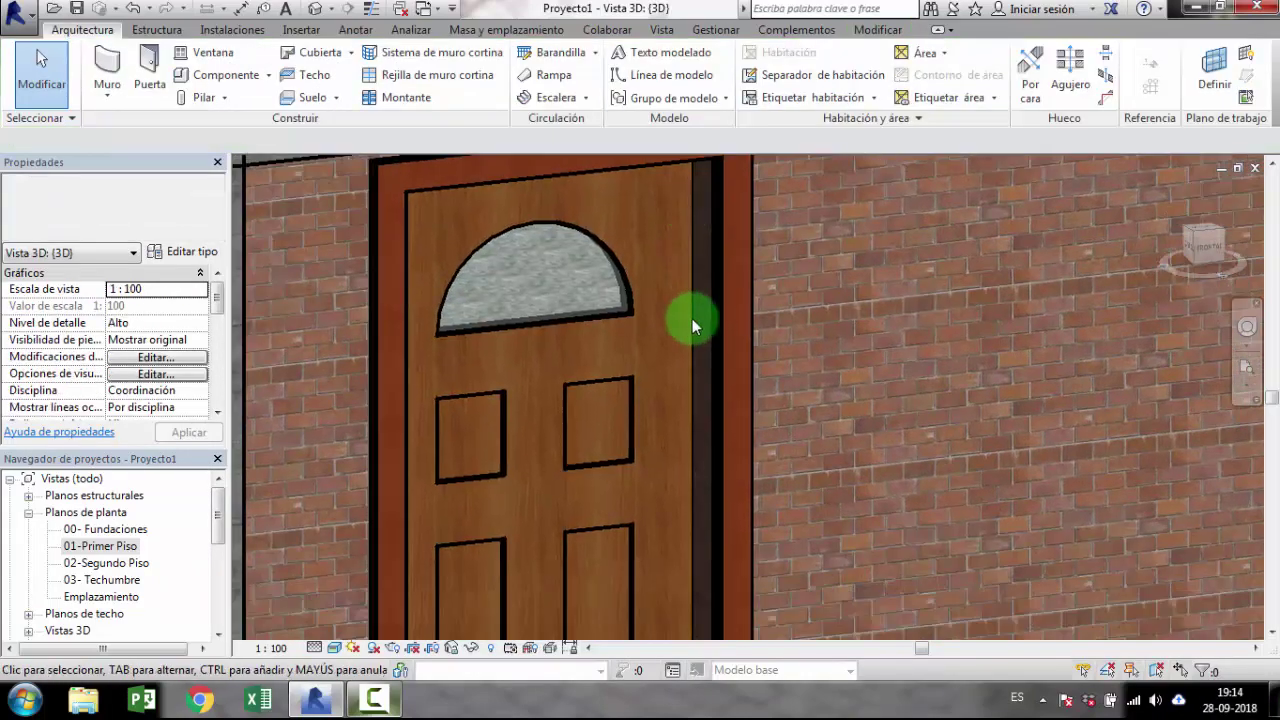
{"action": "scroll", "coordinate": [691, 334], "scroll_direction": "down", "scroll_amount": 3}
{"action": "scroll", "coordinate": [830, 505], "scroll_direction": "down", "scroll_amount": 1}
{"action": "scroll", "coordinate": [830, 510], "scroll_direction": "up", "scroll_amount": 1}
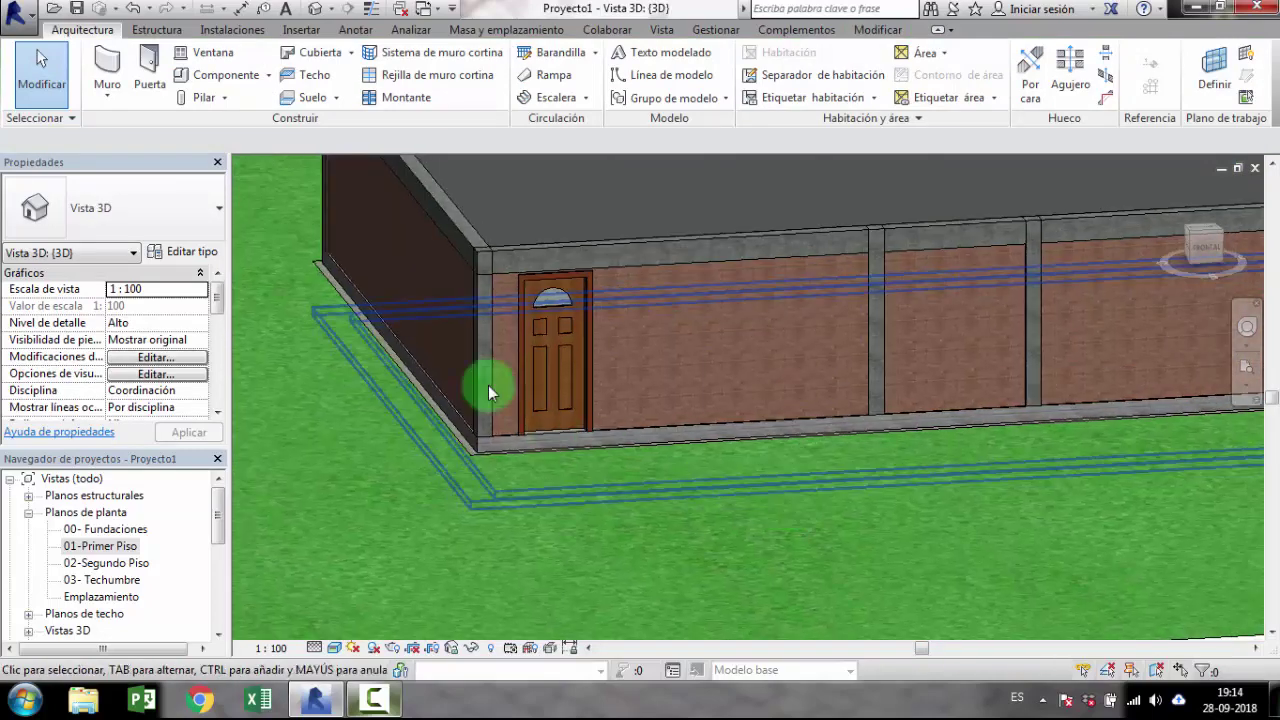
{"action": "scroll", "coordinate": [557, 243], "scroll_direction": "up", "scroll_amount": 3}
{"action": "scroll", "coordinate": [557, 236], "scroll_direction": "up", "scroll_amount": 3}
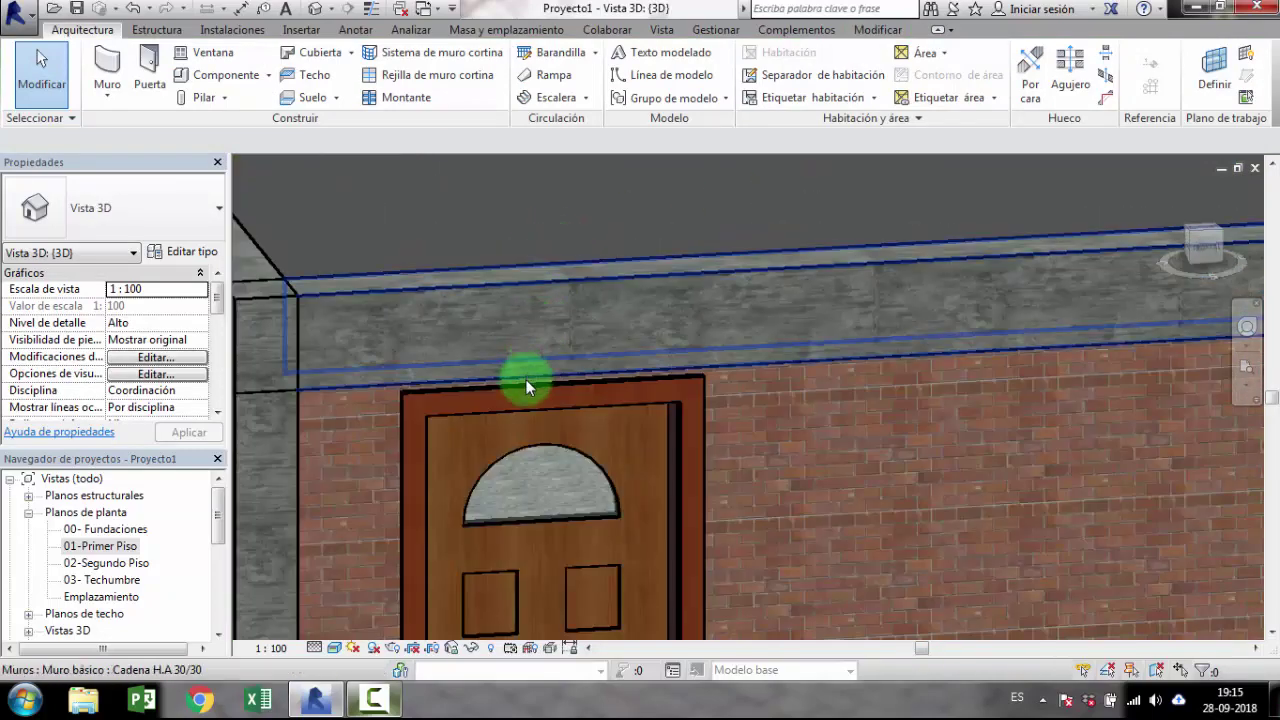
{"action": "scroll", "coordinate": [527, 396], "scroll_direction": "up", "scroll_amount": 2}
{"action": "scroll", "coordinate": [527, 396], "scroll_direction": "up", "scroll_amount": 1}
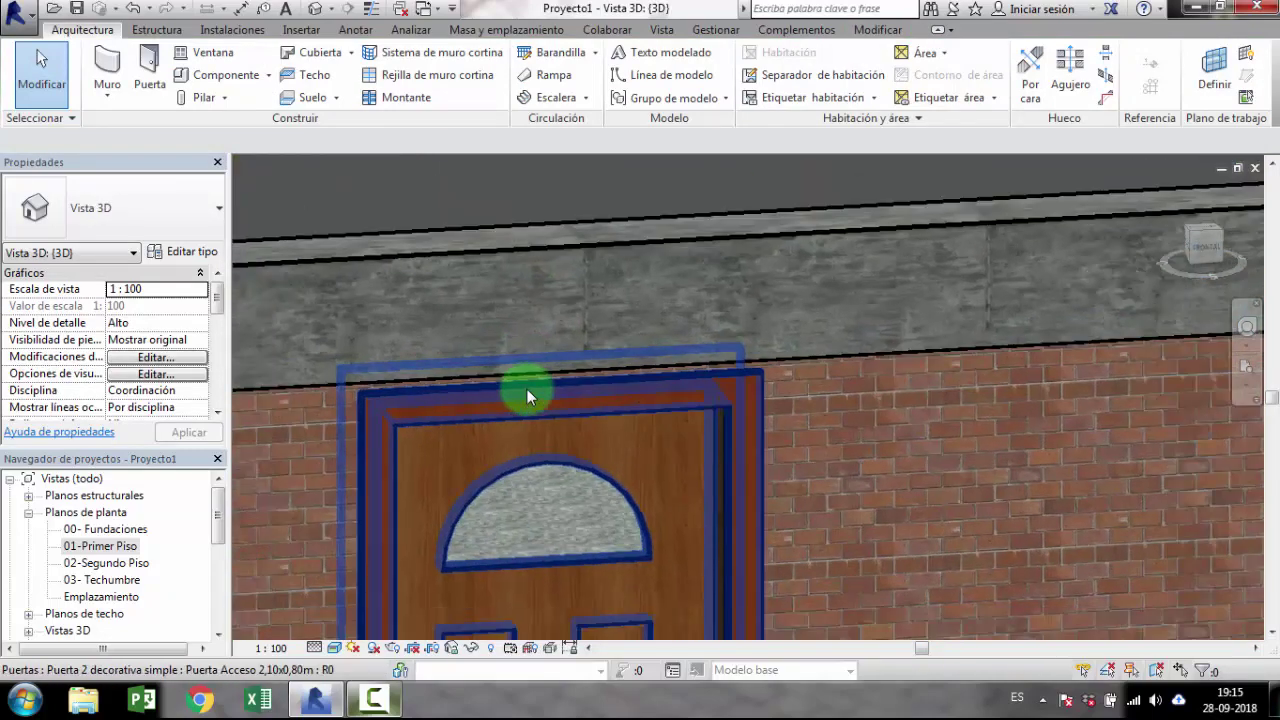
{"action": "left_click", "coordinate": [1208, 248]}
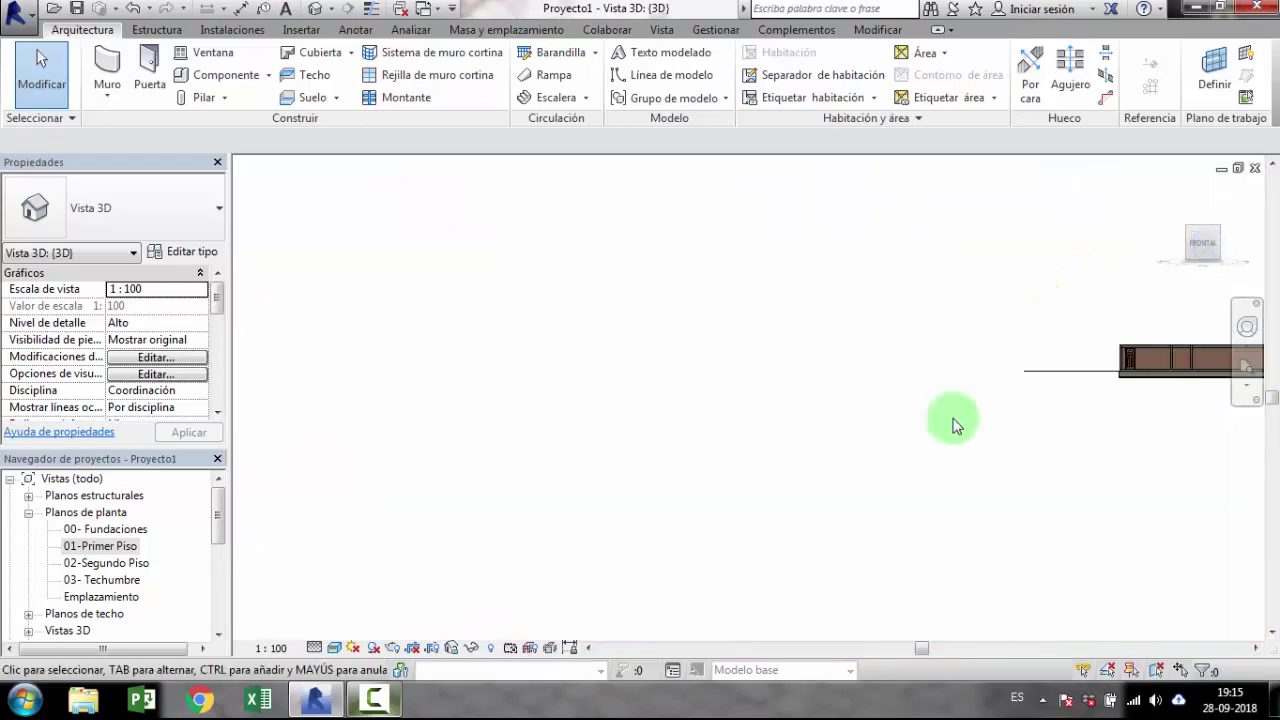
{"action": "scroll", "coordinate": [690, 398], "scroll_direction": "up", "scroll_amount": 3}
{"action": "scroll", "coordinate": [737, 495], "scroll_direction": "up", "scroll_amount": 2}
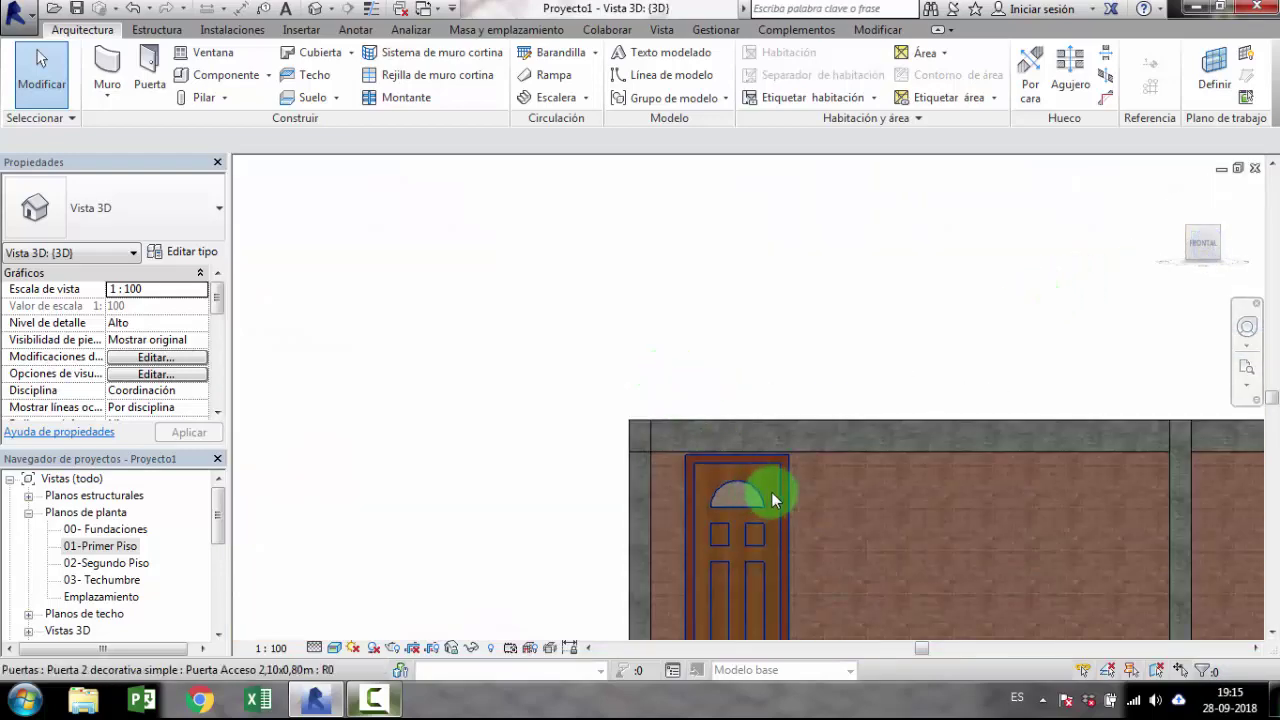
{"action": "scroll", "coordinate": [769, 403], "scroll_direction": "up", "scroll_amount": 2}
{"action": "scroll", "coordinate": [769, 403], "scroll_direction": "up", "scroll_amount": 2}
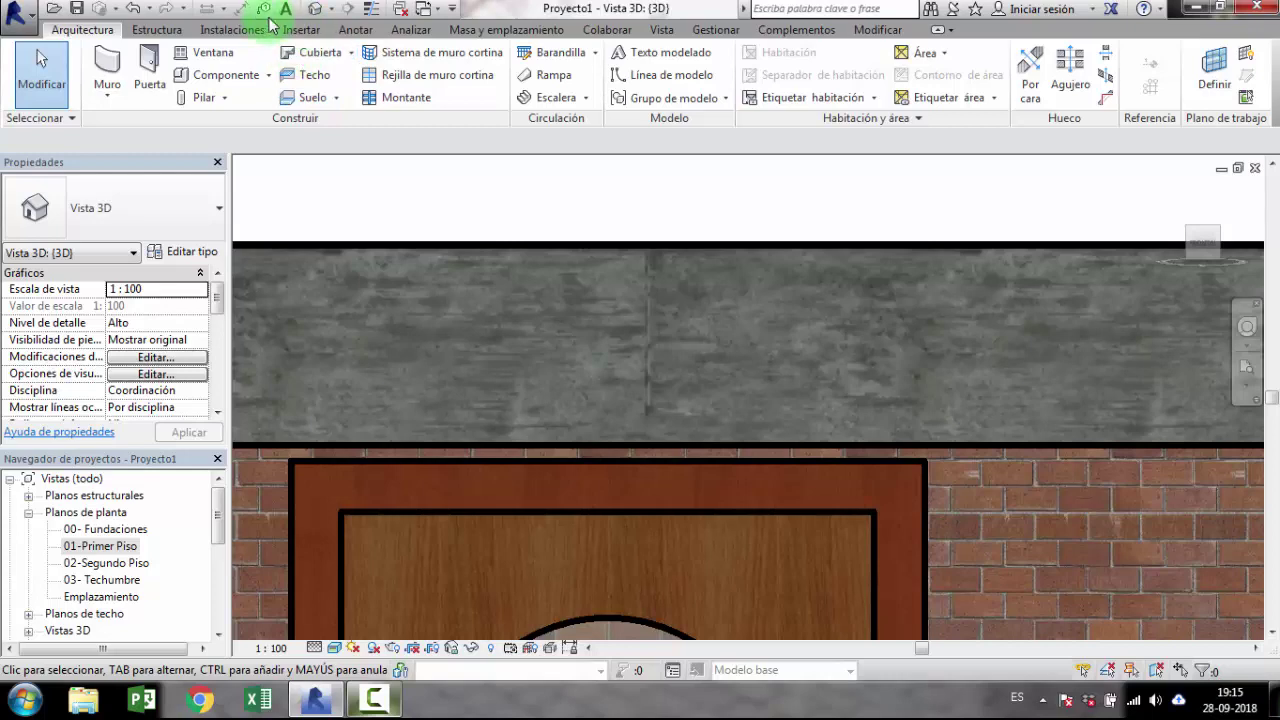
{"action": "scroll", "coordinate": [414, 337], "scroll_direction": "down", "scroll_amount": 1}
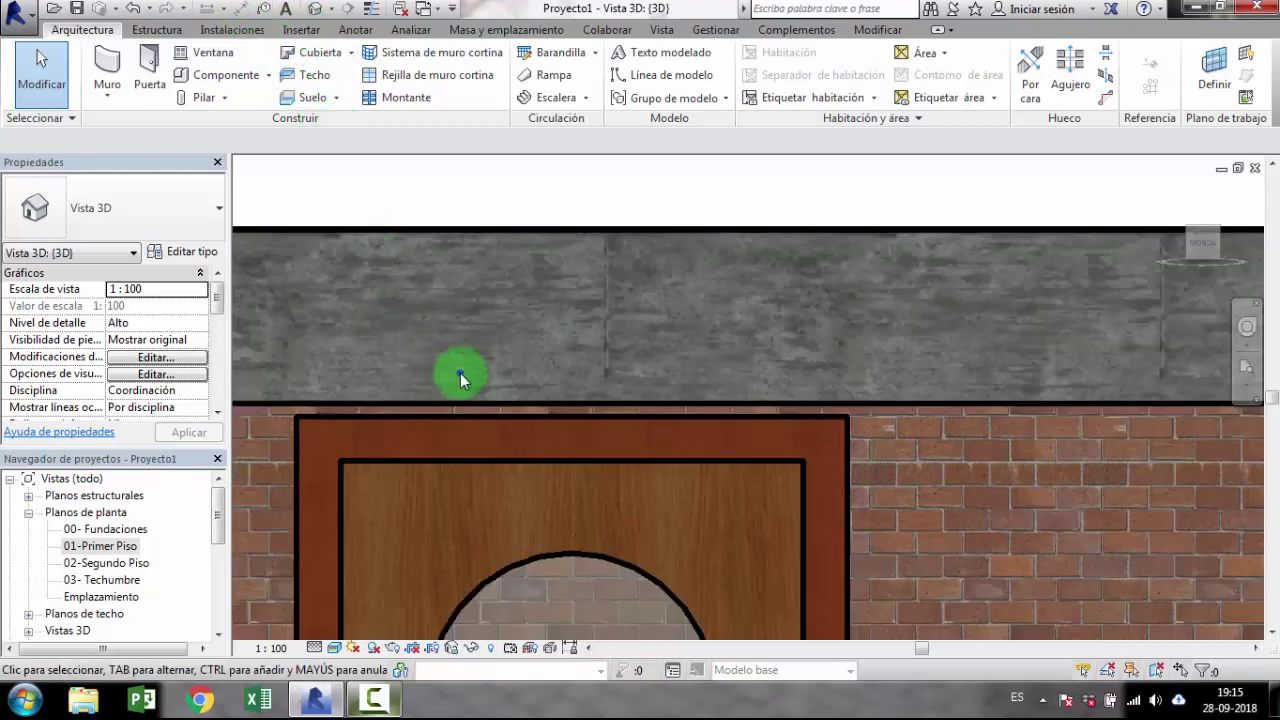
{"action": "middle_click_drag", "start_coordinate": [457, 371], "coordinate": [386, 437], "text": "shift"}
Step: Open the Este, Norte, Oeste and Sur elevations, ending on the Sur elevation
{"action": "left_click", "coordinate": [100, 546]}
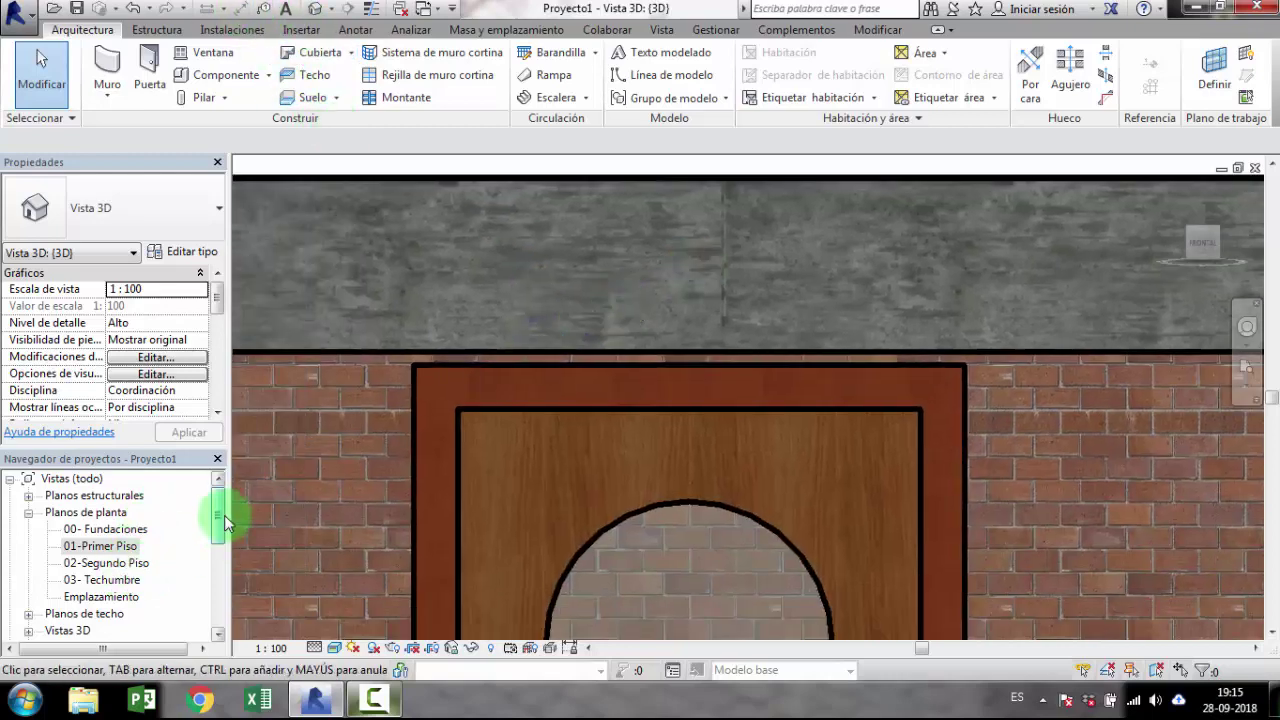
{"action": "left_click_drag", "start_coordinate": [217, 514], "coordinate": [216, 548]}
{"action": "double_click", "coordinate": [72, 563]}
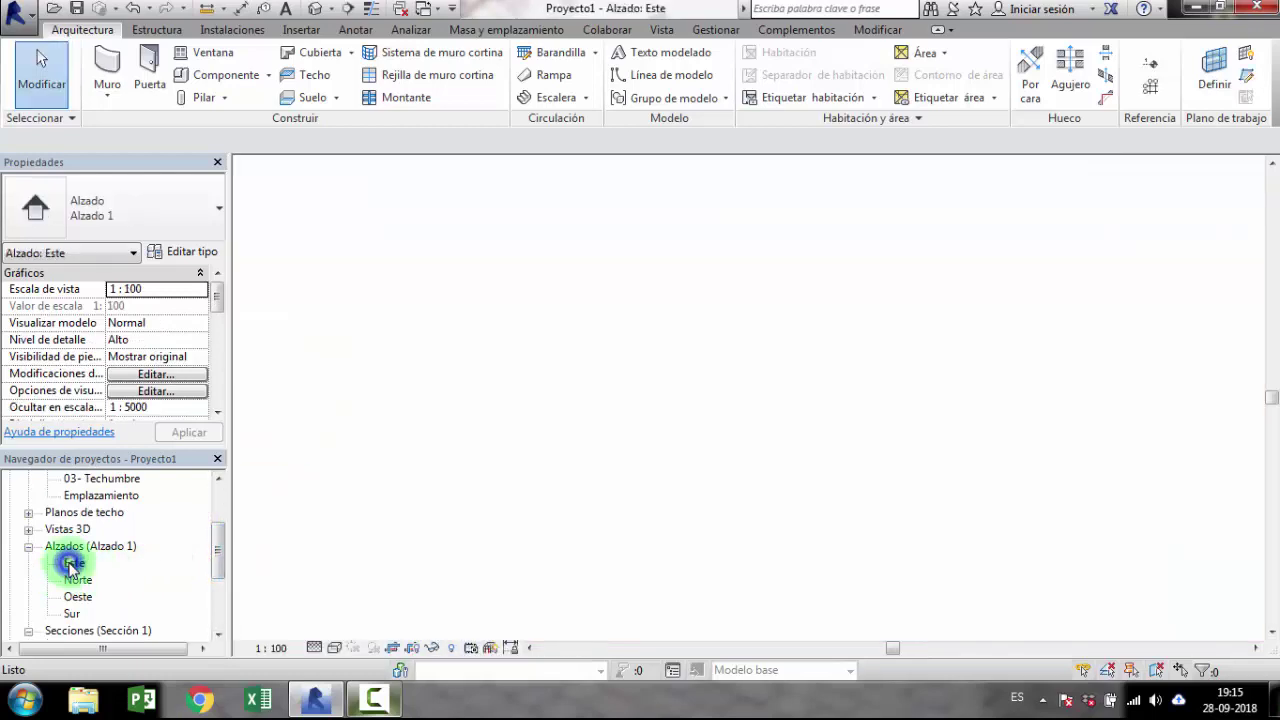
{"action": "double_click", "coordinate": [75, 580]}
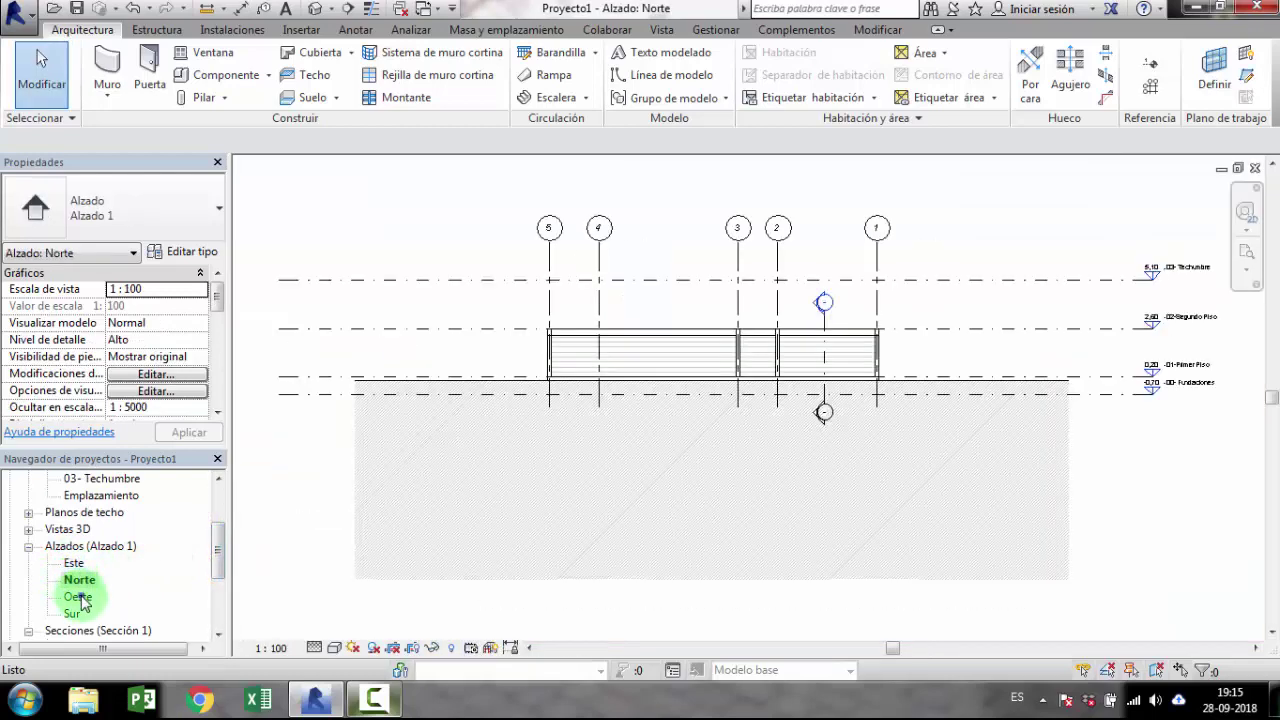
{"action": "double_click", "coordinate": [79, 597]}
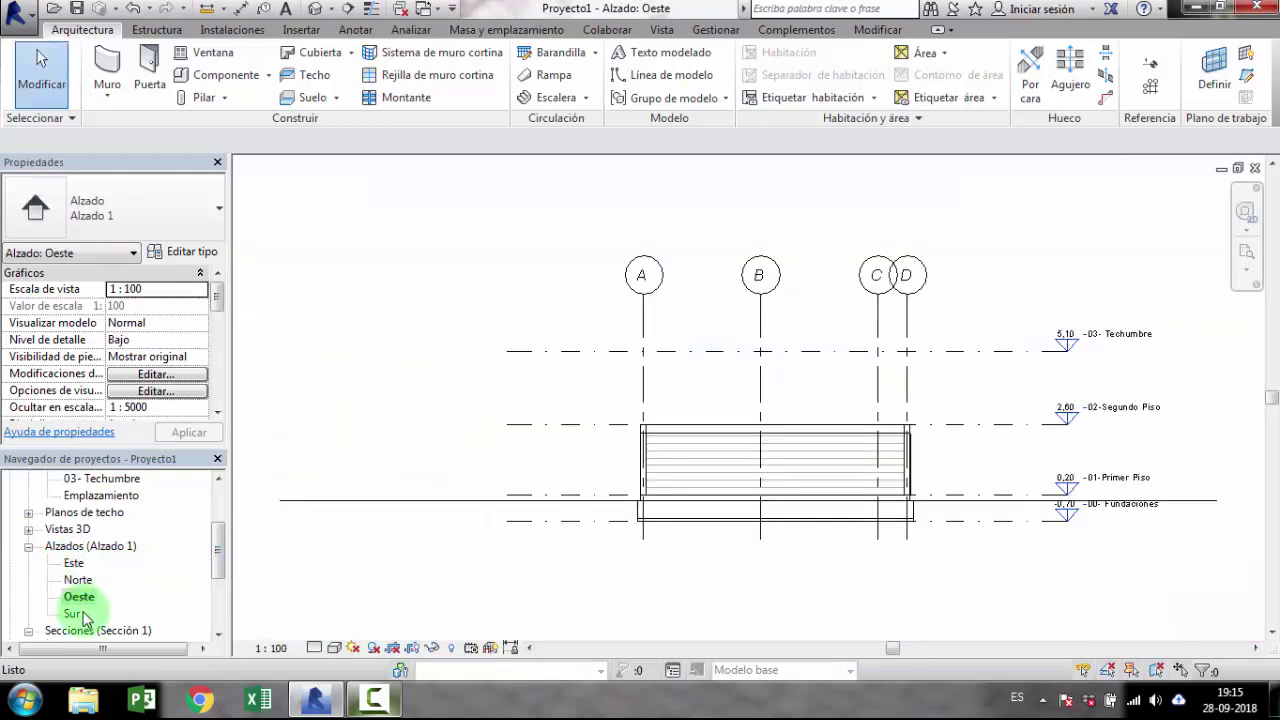
{"action": "double_click", "coordinate": [74, 613]}
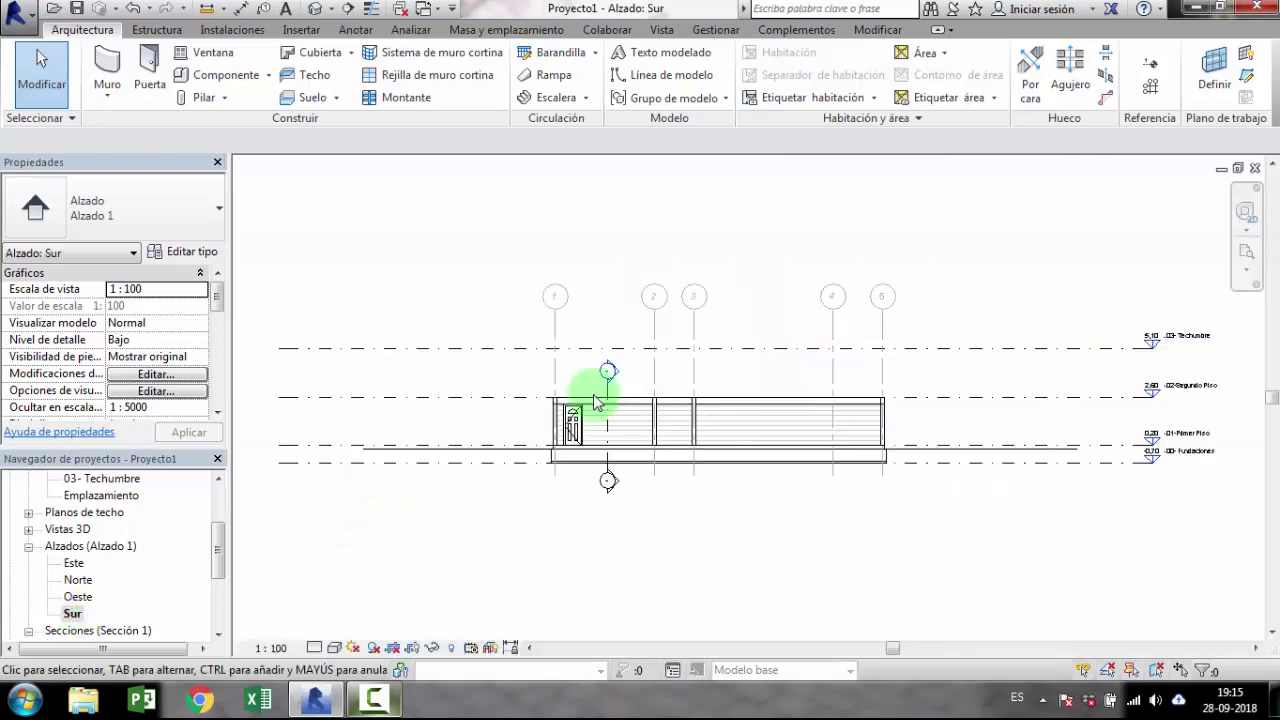
Step: Zoom in on the door top and measure its gap to the wall line above
{"action": "scroll", "coordinate": [503, 494], "scroll_direction": "up", "scroll_amount": 5}
{"action": "scroll", "coordinate": [514, 400], "scroll_direction": "up", "scroll_amount": 2}
{"action": "scroll", "coordinate": [514, 400], "scroll_direction": "up", "scroll_amount": 1}
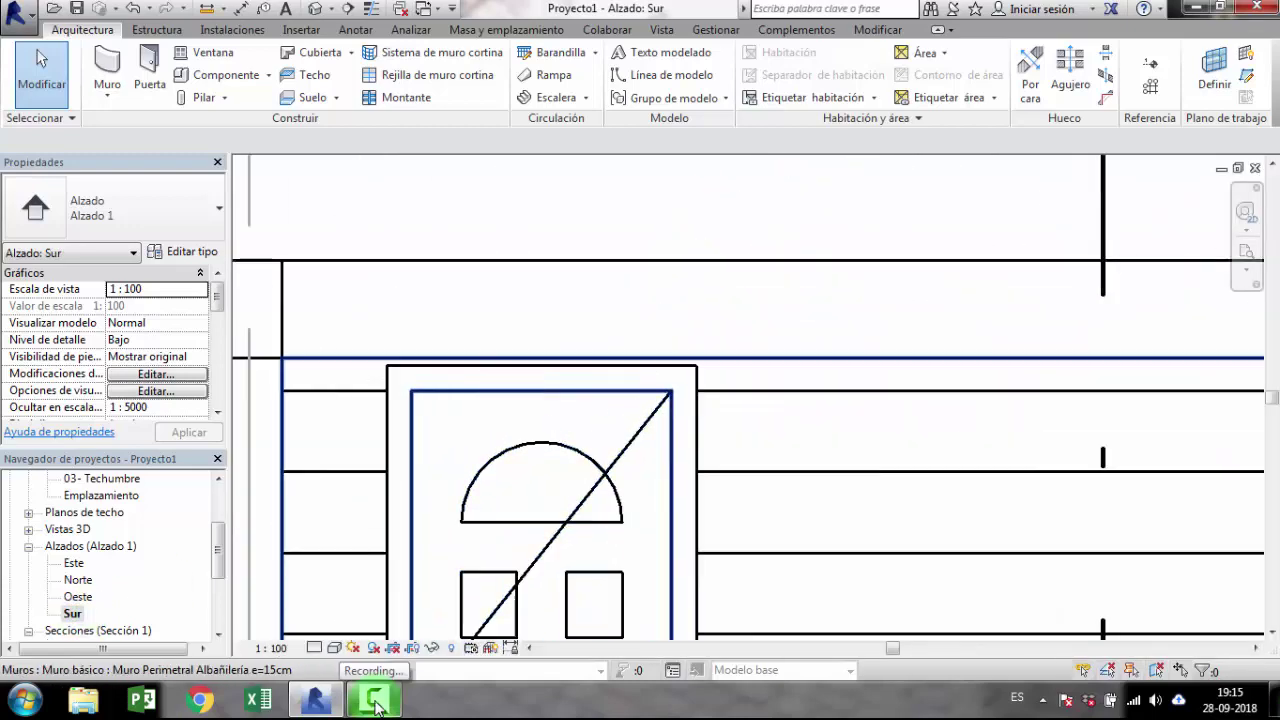
{"action": "scroll", "coordinate": [600, 400], "scroll_direction": "up", "scroll_amount": 1}
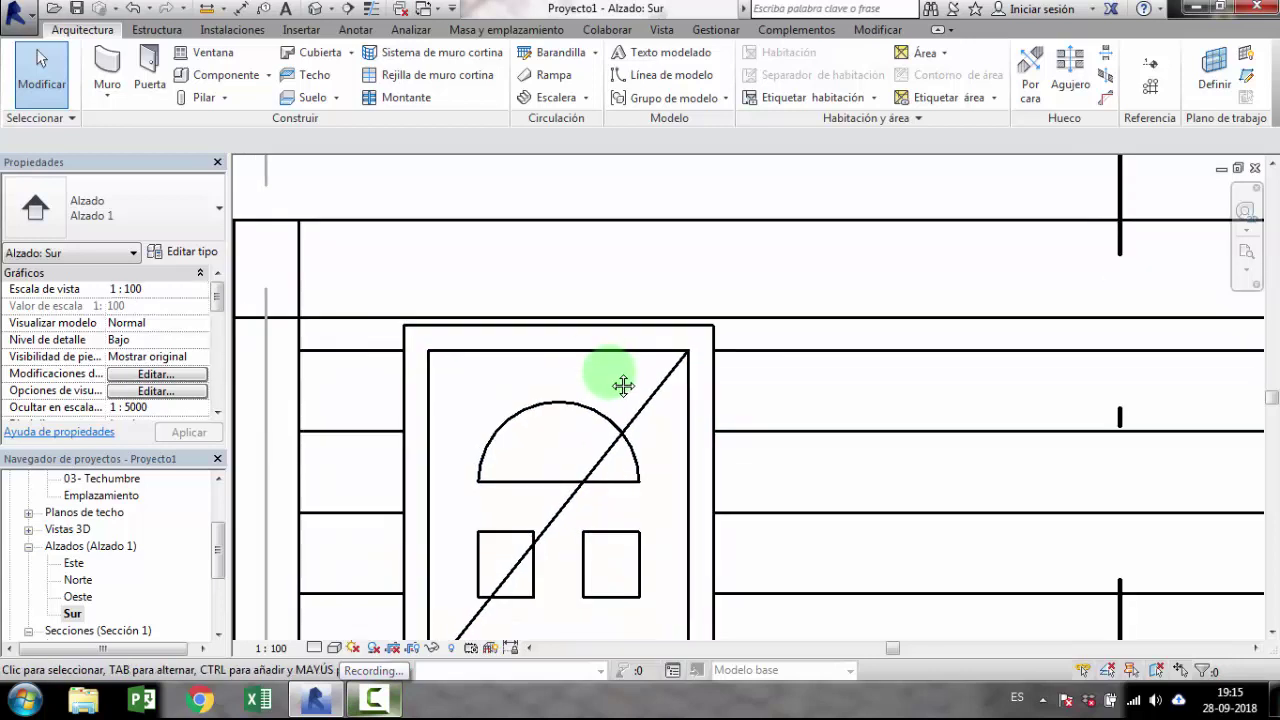
{"action": "scroll", "coordinate": [594, 350], "scroll_direction": "up", "scroll_amount": 1}
{"action": "scroll", "coordinate": [594, 346], "scroll_direction": "up", "scroll_amount": 1}
{"action": "key", "text": "d"}
{"action": "key", "text": "i"}
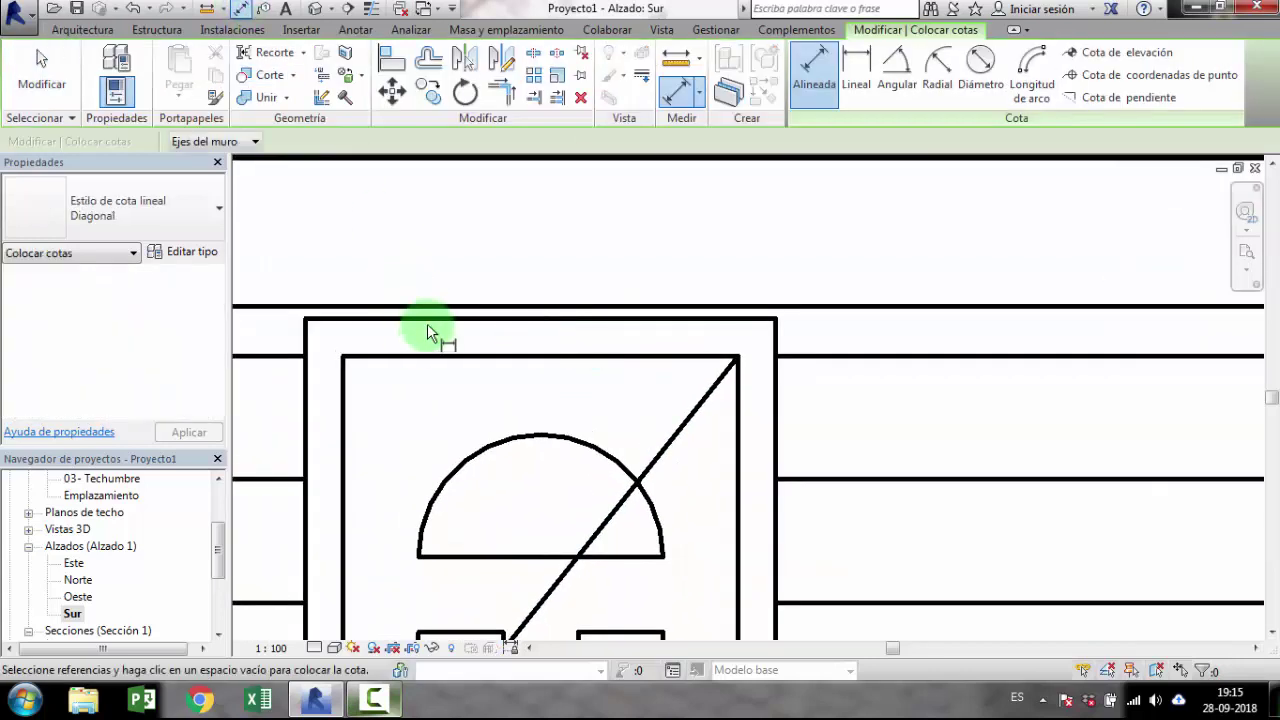
{"action": "left_click", "coordinate": [434, 320]}
{"action": "left_click", "coordinate": [440, 304]}
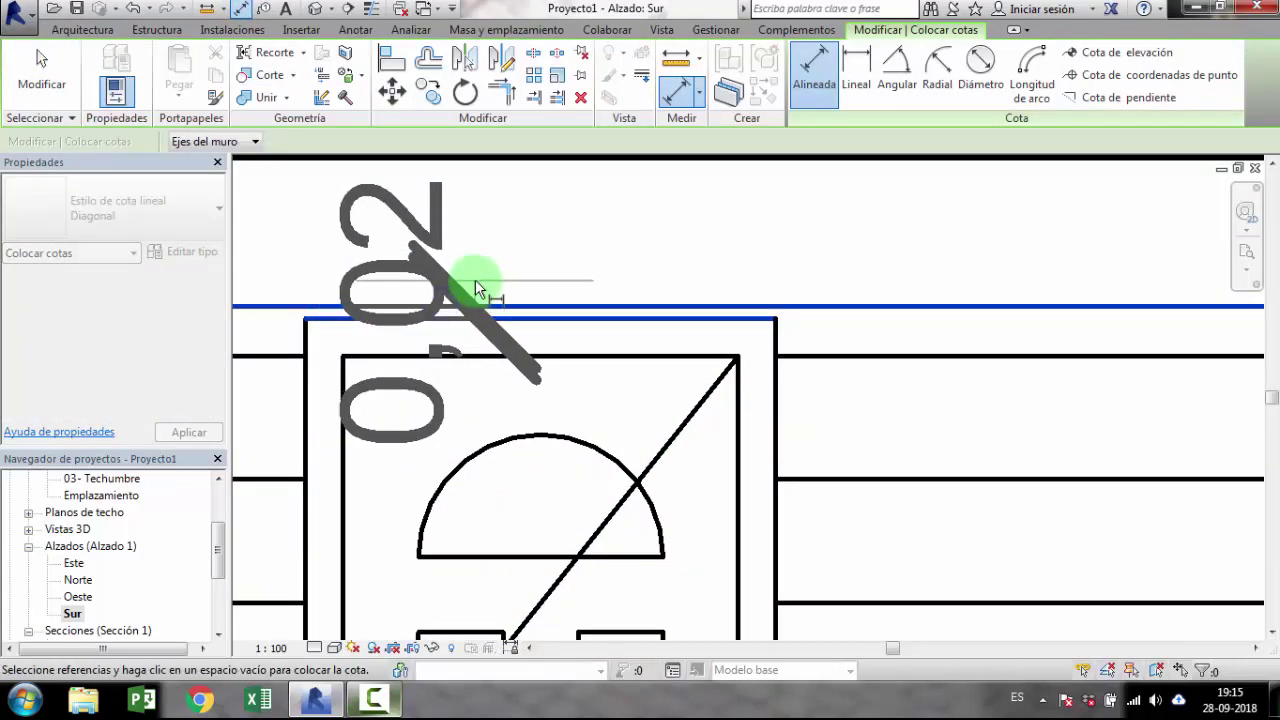
{"action": "key", "text": "Escape"}
{"action": "key", "text": "Escape"}
Step: Raise the access door type's Altura to 2,0200 in its type properties
{"action": "left_click", "coordinate": [408, 352]}
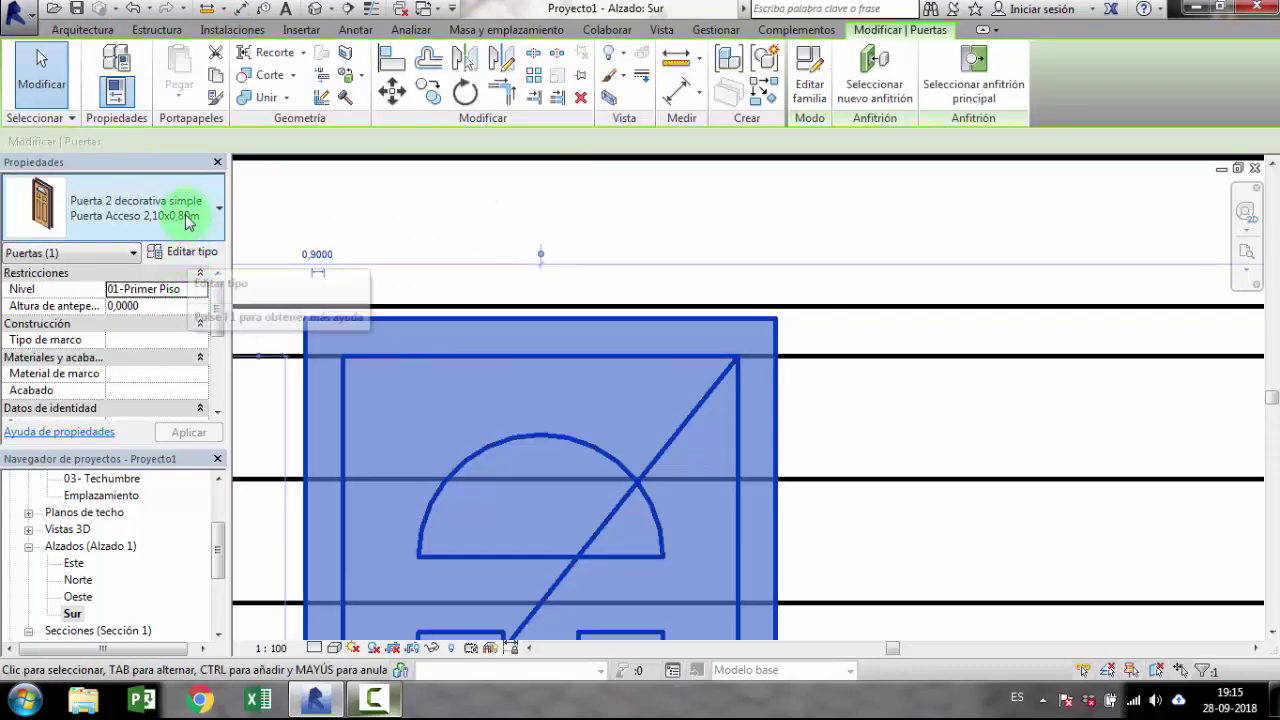
{"action": "left_click", "coordinate": [190, 253]}
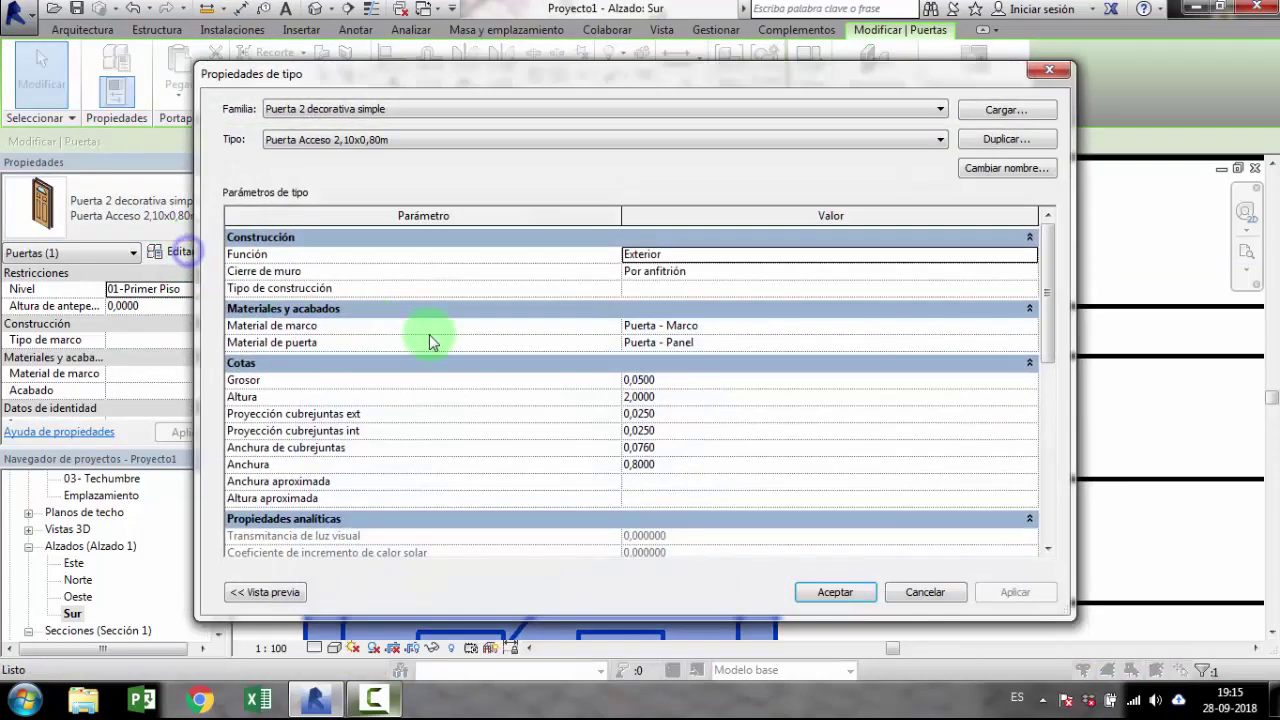
{"action": "left_click", "coordinate": [640, 398]}
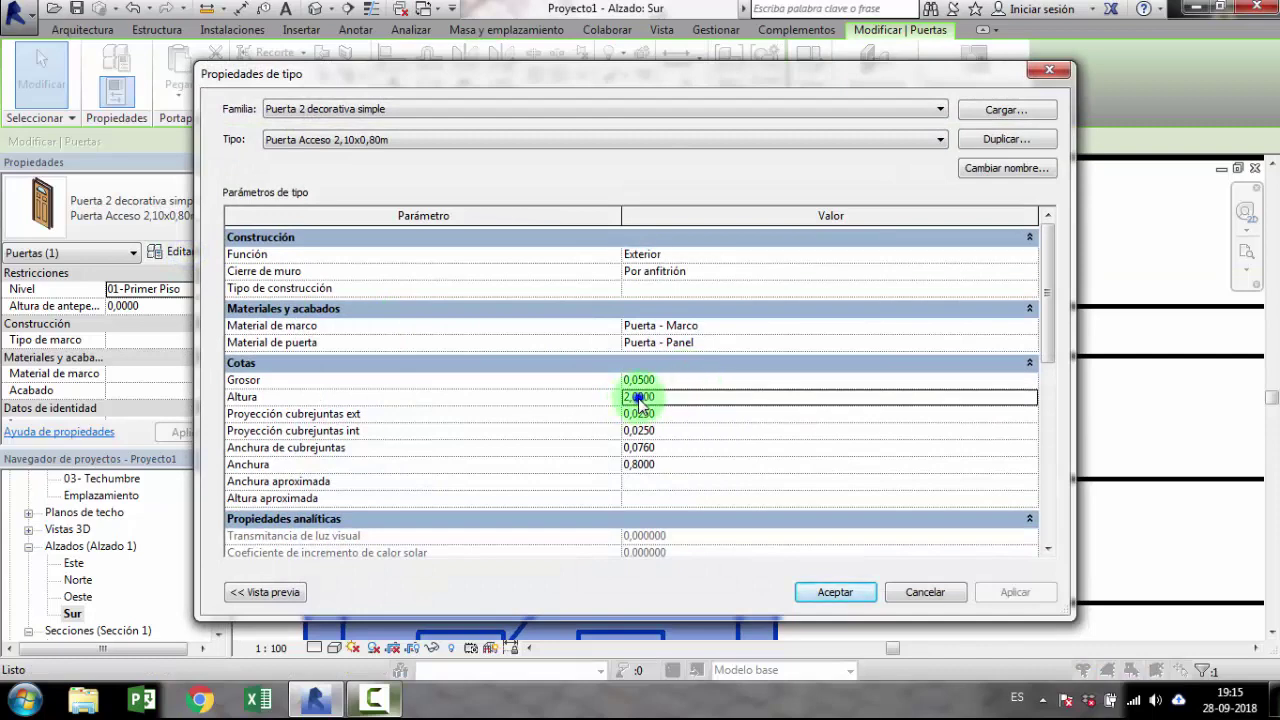
{"action": "type", "text": "2"}
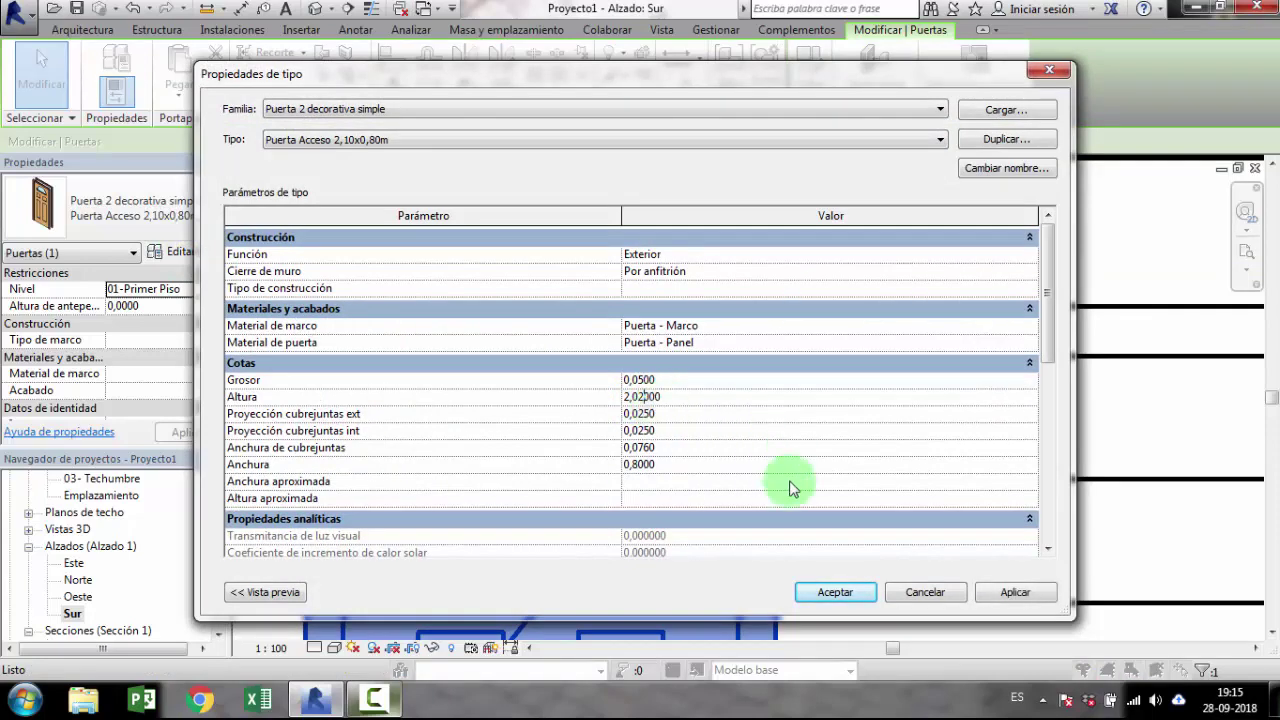
{"action": "left_click", "coordinate": [838, 592]}
Step: Clear the selection and pan the Sur elevation to show the door
{"action": "left_click", "coordinate": [847, 312]}
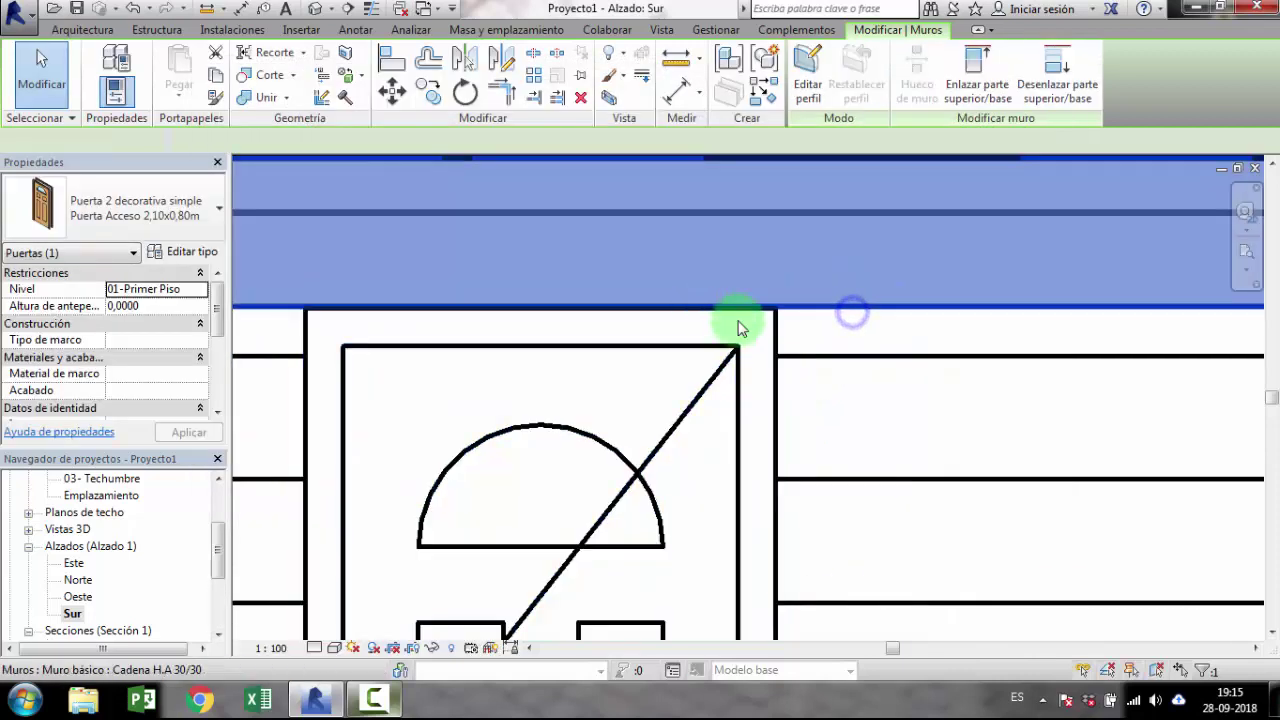
{"action": "left_click", "coordinate": [860, 334]}
{"action": "scroll", "coordinate": [860, 345], "scroll_direction": "down", "scroll_amount": 3}
{"action": "scroll", "coordinate": [852, 347], "scroll_direction": "down", "scroll_amount": 3}
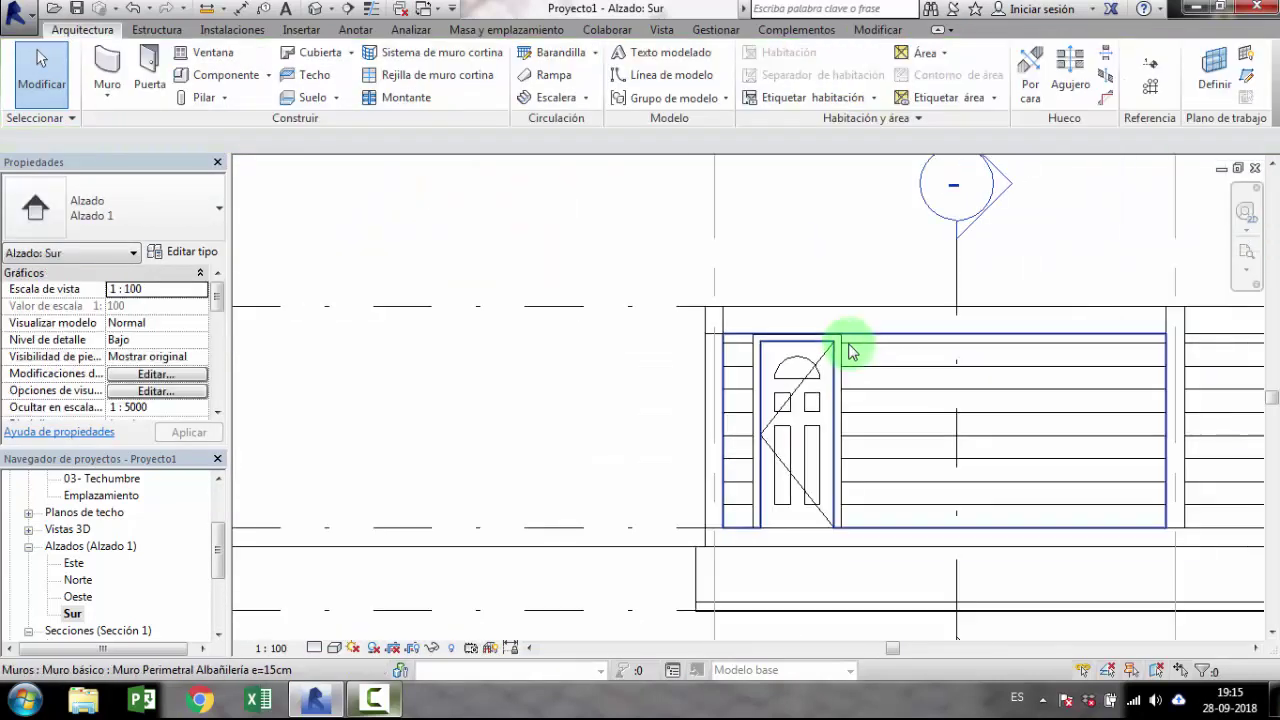
{"action": "middle_click_drag", "start_coordinate": [849, 349], "coordinate": [551, 334]}
{"action": "scroll", "coordinate": [628, 449], "scroll_direction": "down", "scroll_amount": 2}
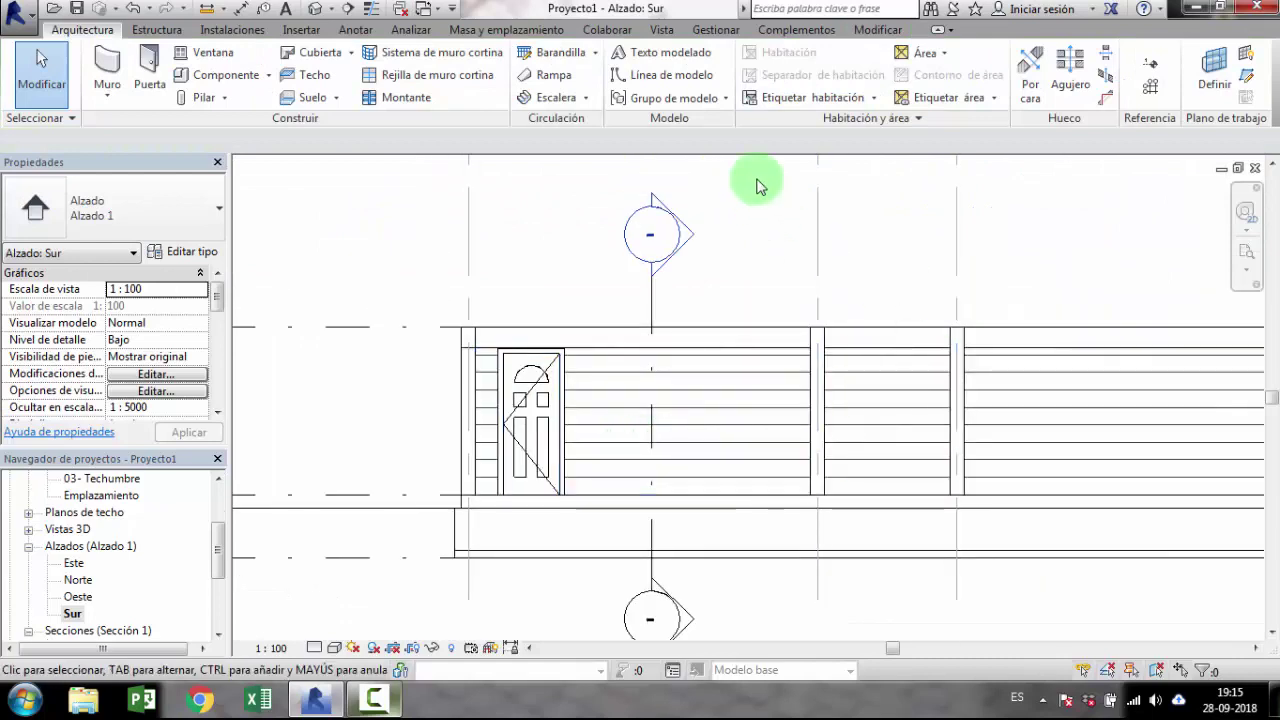
Step: Return to the isometric 3D view and orbit side-on to inspect the south-wall door
{"action": "left_click", "coordinate": [316, 12]}
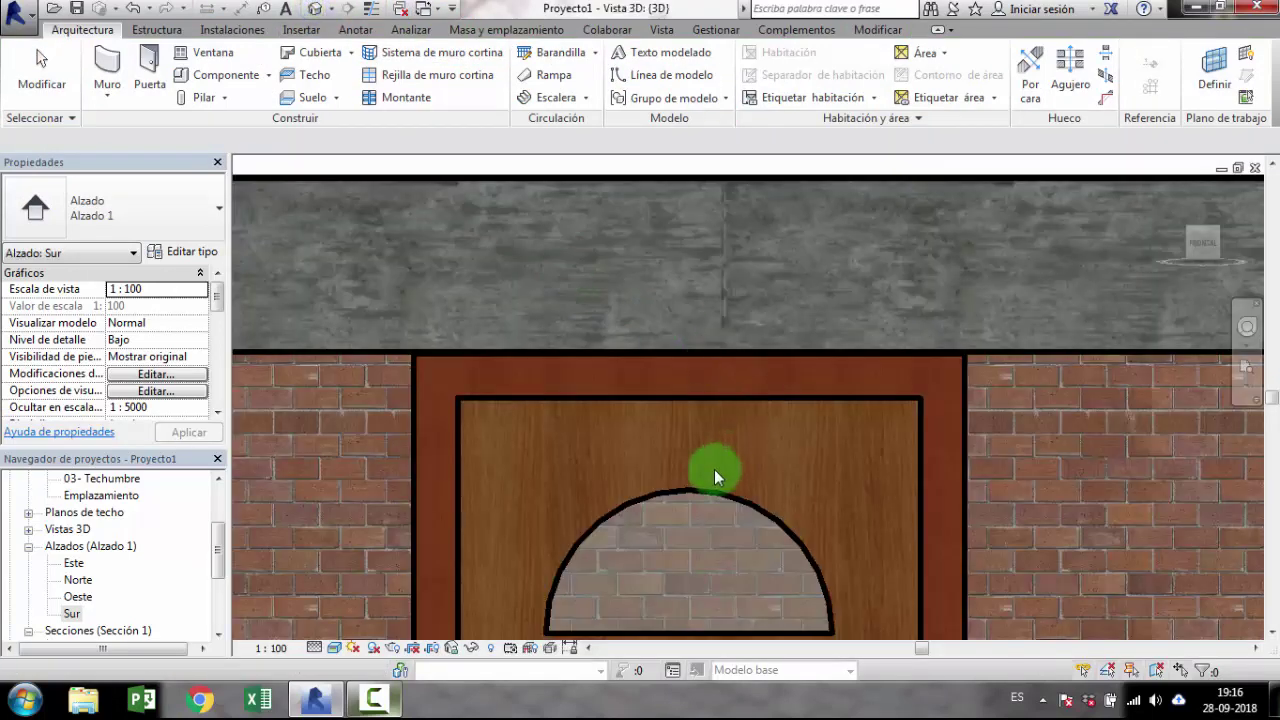
{"action": "left_click", "coordinate": [1196, 222]}
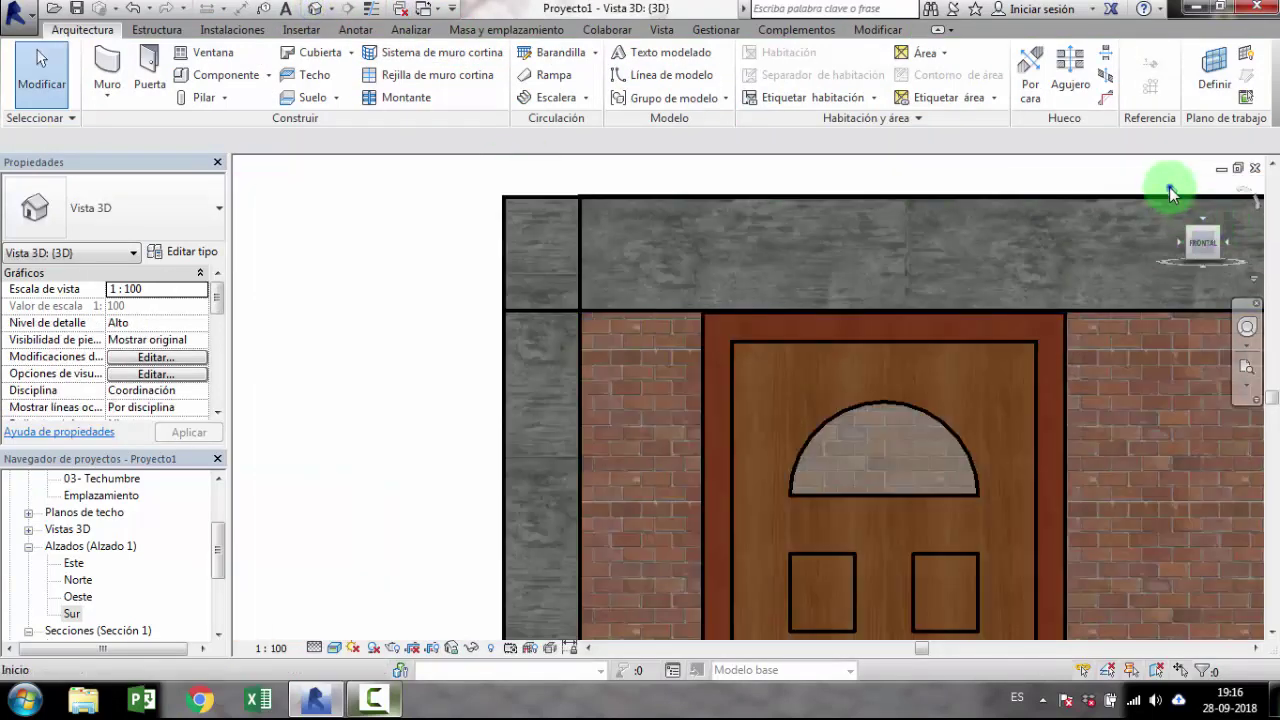
{"action": "left_click", "coordinate": [1166, 189]}
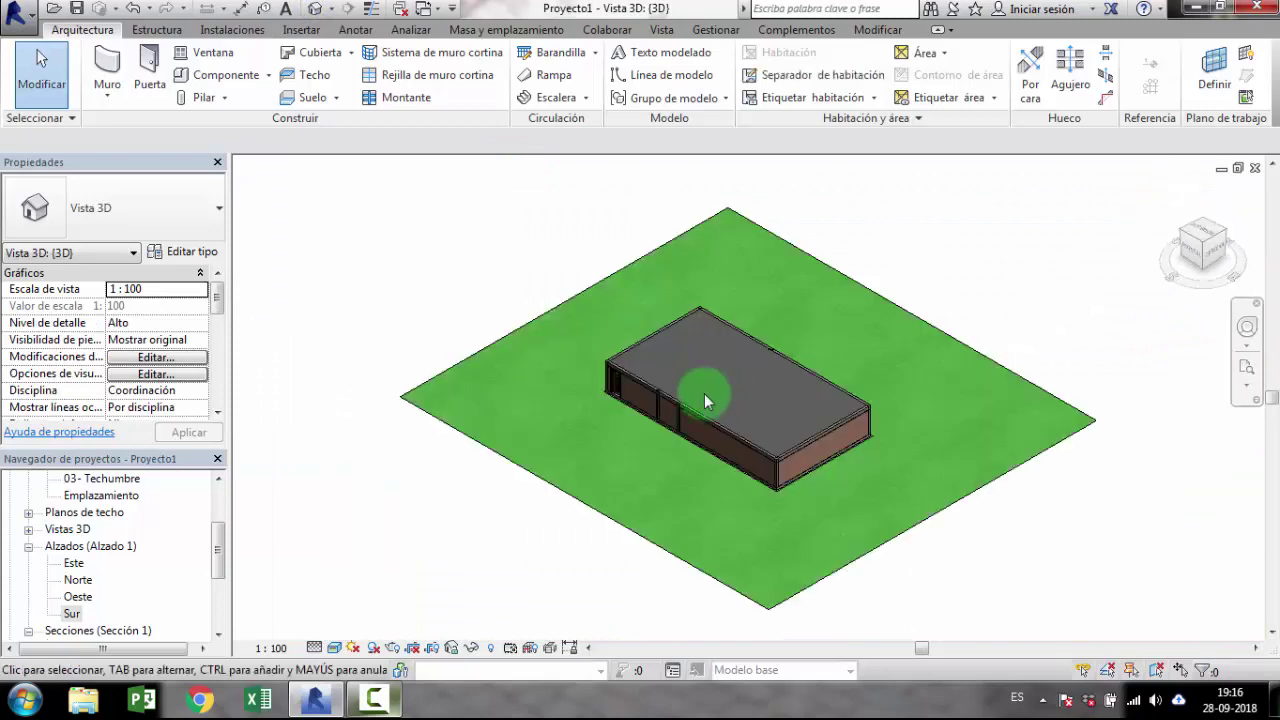
{"action": "scroll", "coordinate": [645, 440], "scroll_direction": "up", "scroll_amount": 3}
{"action": "scroll", "coordinate": [645, 440], "scroll_direction": "up", "scroll_amount": 2}
{"action": "scroll", "coordinate": [645, 440], "scroll_direction": "down", "scroll_amount": 2}
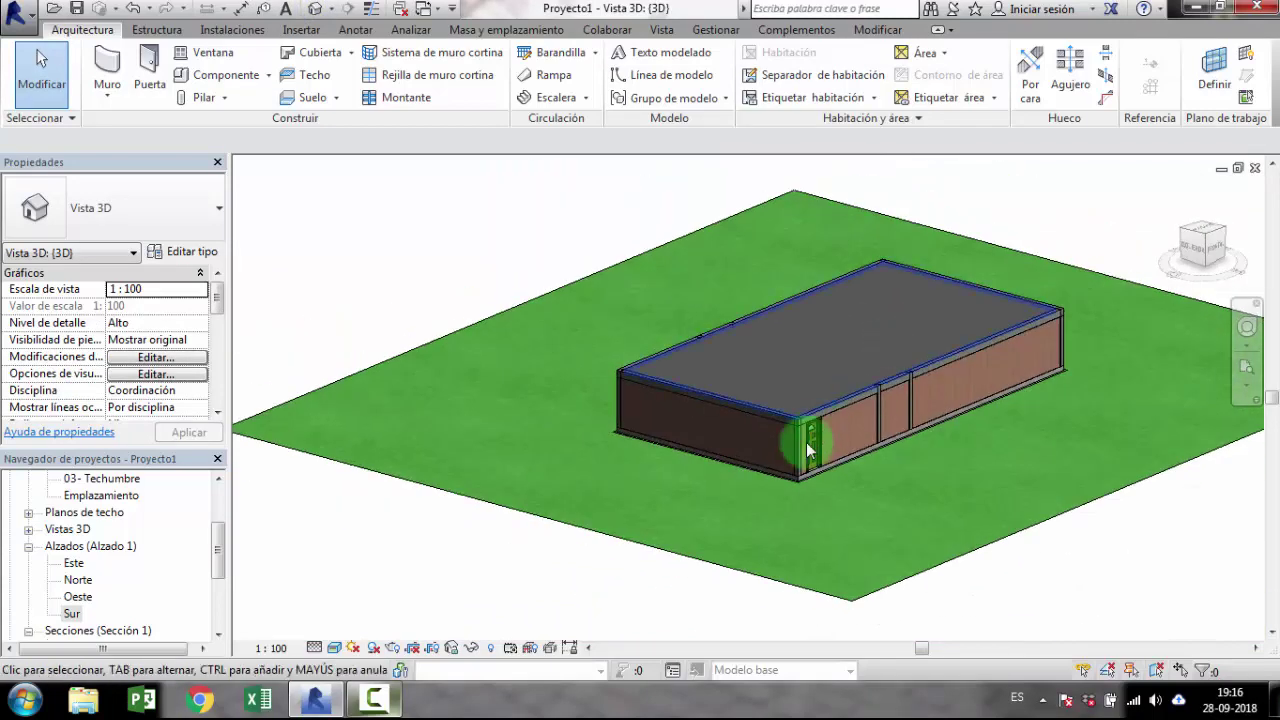
{"action": "scroll", "coordinate": [806, 442], "scroll_direction": "up", "scroll_amount": 3}
{"action": "scroll", "coordinate": [900, 498], "scroll_direction": "up", "scroll_amount": 2}
{"action": "scroll", "coordinate": [927, 505], "scroll_direction": "down", "scroll_amount": 3}
{"action": "scroll", "coordinate": [871, 510], "scroll_direction": "up", "scroll_amount": 1}
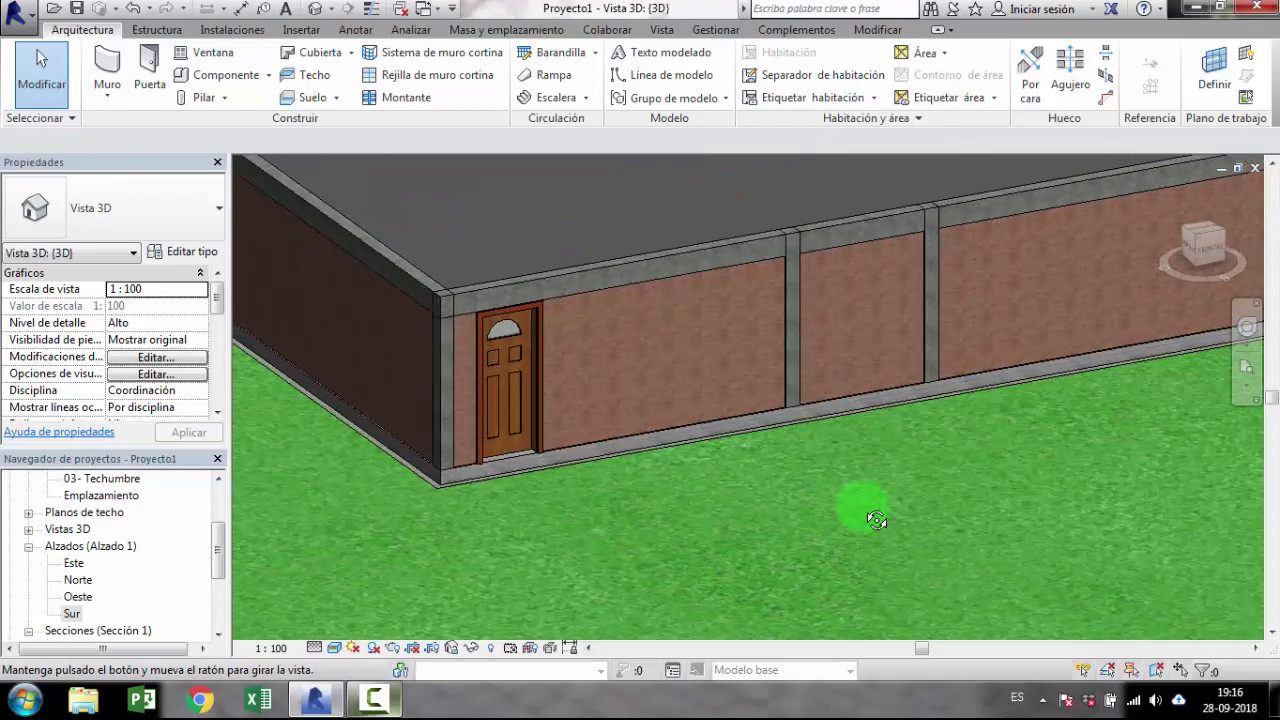
{"action": "scroll", "coordinate": [496, 416], "scroll_direction": "up", "scroll_amount": 3}
{"action": "scroll", "coordinate": [640, 445], "scroll_direction": "down", "scroll_amount": 1}
{"action": "scroll", "coordinate": [508, 466], "scroll_direction": "up", "scroll_amount": 3}
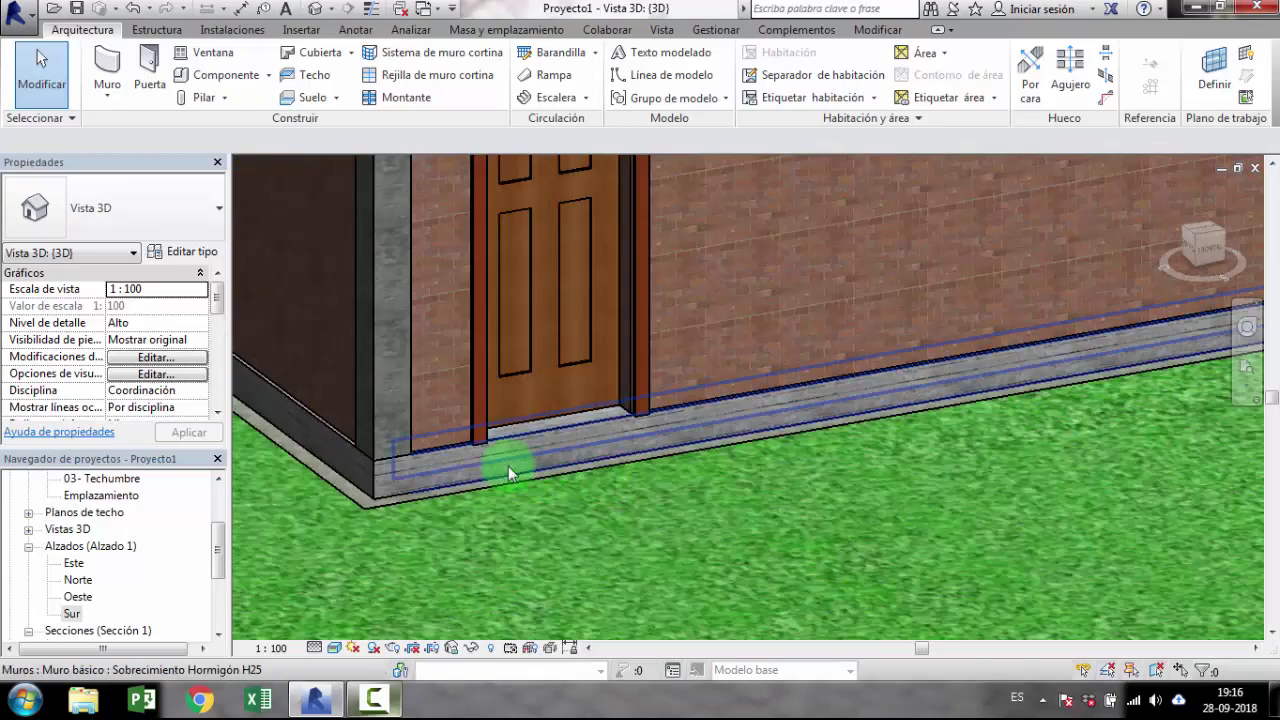
{"action": "scroll", "coordinate": [634, 463], "scroll_direction": "down", "scroll_amount": 2}
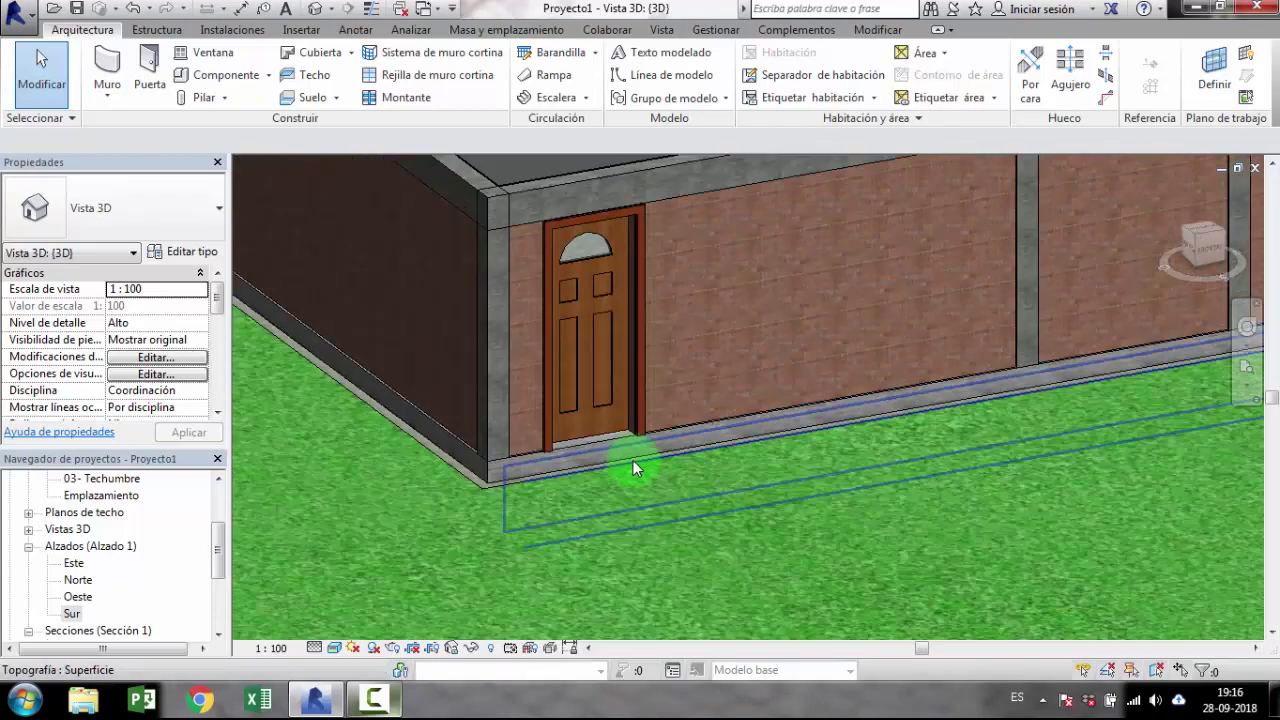
{"action": "scroll", "coordinate": [634, 463], "scroll_direction": "down", "scroll_amount": 2}
{"action": "scroll", "coordinate": [670, 361], "scroll_direction": "up", "scroll_amount": 2}
{"action": "scroll", "coordinate": [670, 361], "scroll_direction": "up", "scroll_amount": 2}
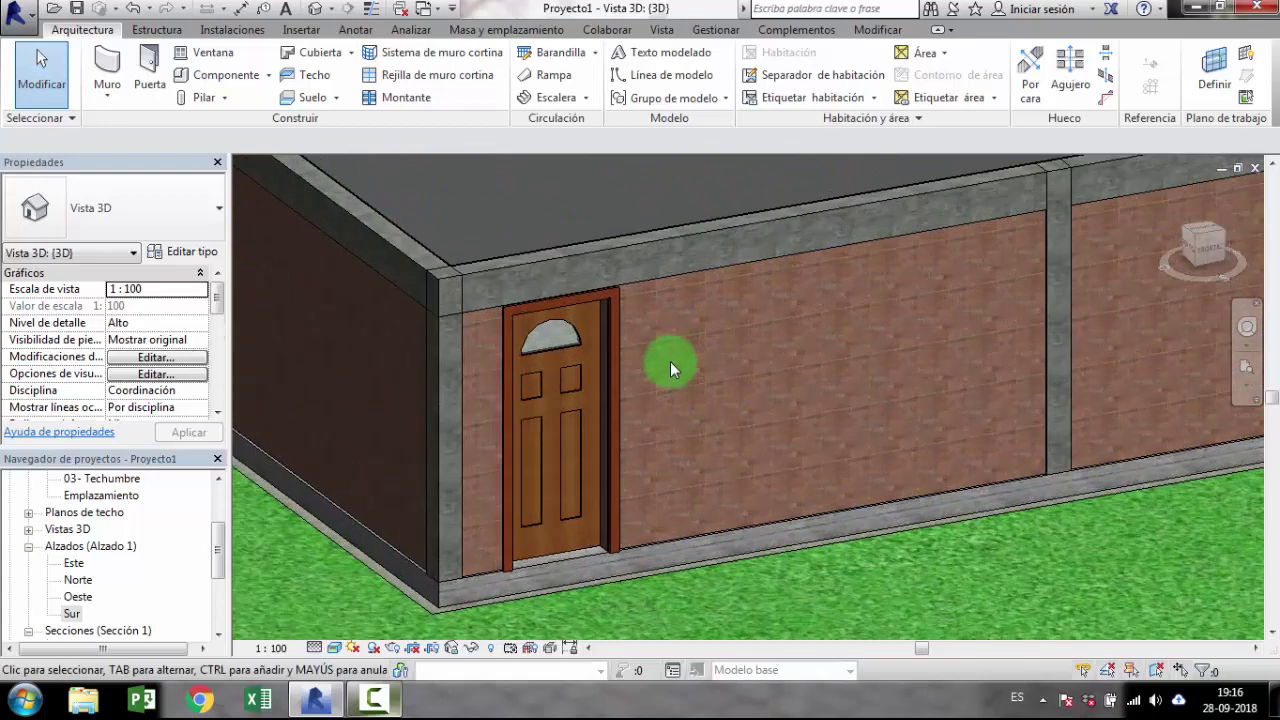
{"action": "scroll", "coordinate": [670, 366], "scroll_direction": "down", "scroll_amount": 2}
{"action": "scroll", "coordinate": [686, 360], "scroll_direction": "down", "scroll_amount": 1}
{"action": "mouse_move", "coordinate": [686, 360]}
{"action": "middle_mouse_down", "text": "shift"}
{"action": "mouse_move", "coordinate": [934, 479]}
{"action": "mouse_move", "coordinate": [851, 500]}
{"action": "mouse_move", "coordinate": [757, 486]}
{"action": "mouse_move", "coordinate": [829, 506]}
{"action": "mouse_move", "coordinate": [914, 491]}
{"action": "mouse_move", "coordinate": [932, 507]}
{"action": "mouse_move", "coordinate": [786, 506]}
{"action": "middle_mouse_up", "text": "shift"}
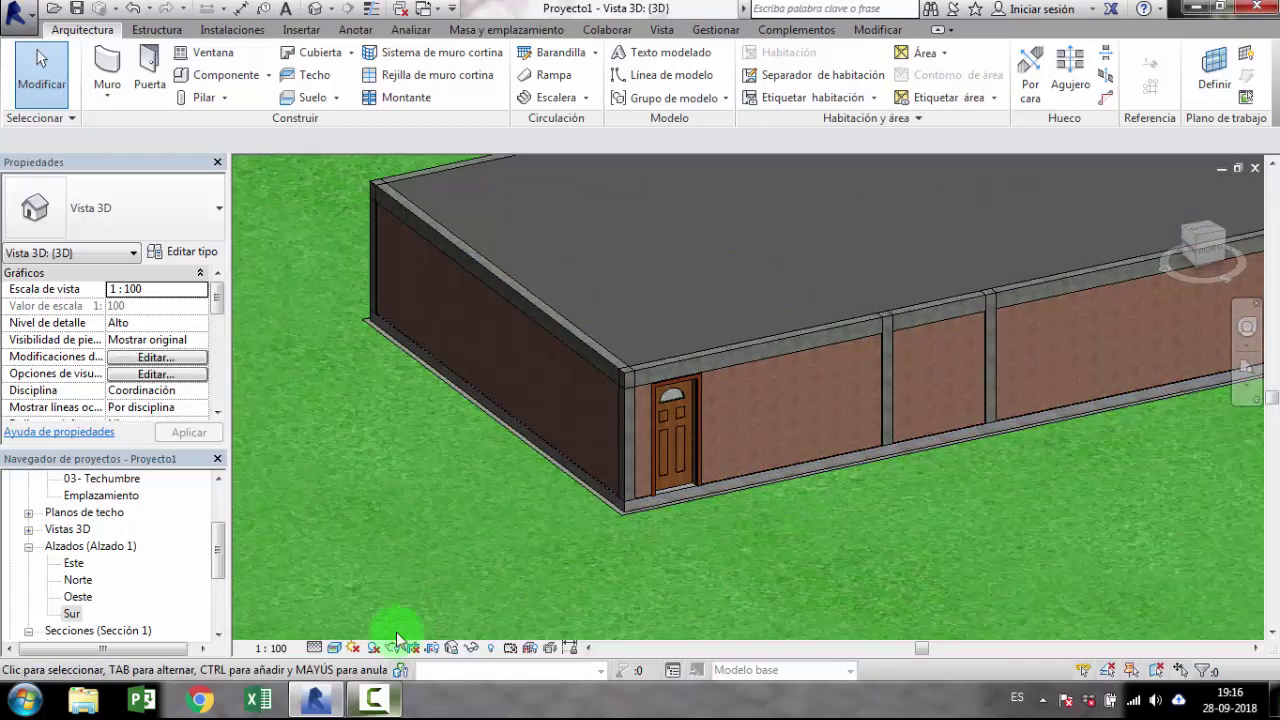
{"action": "scroll", "coordinate": [457, 552], "scroll_direction": "down", "scroll_amount": 1}
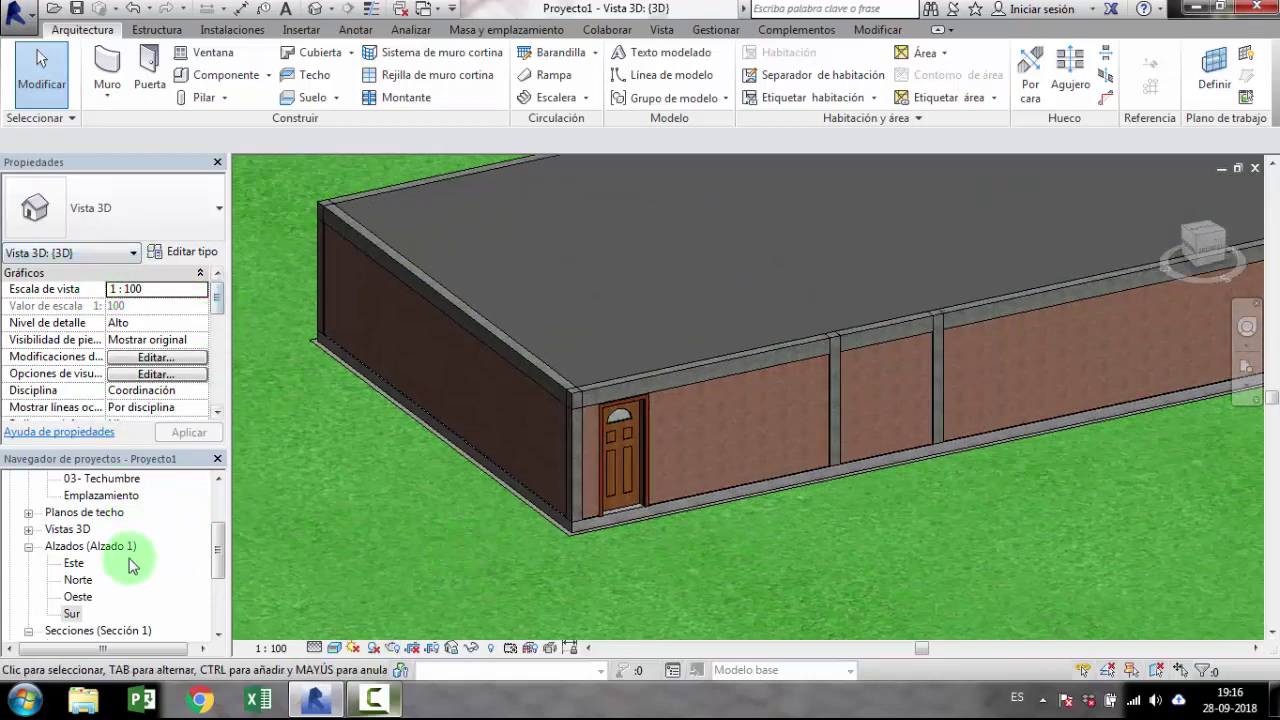
{"action": "scroll", "coordinate": [214, 545], "scroll_direction": "up", "scroll_amount": 2}
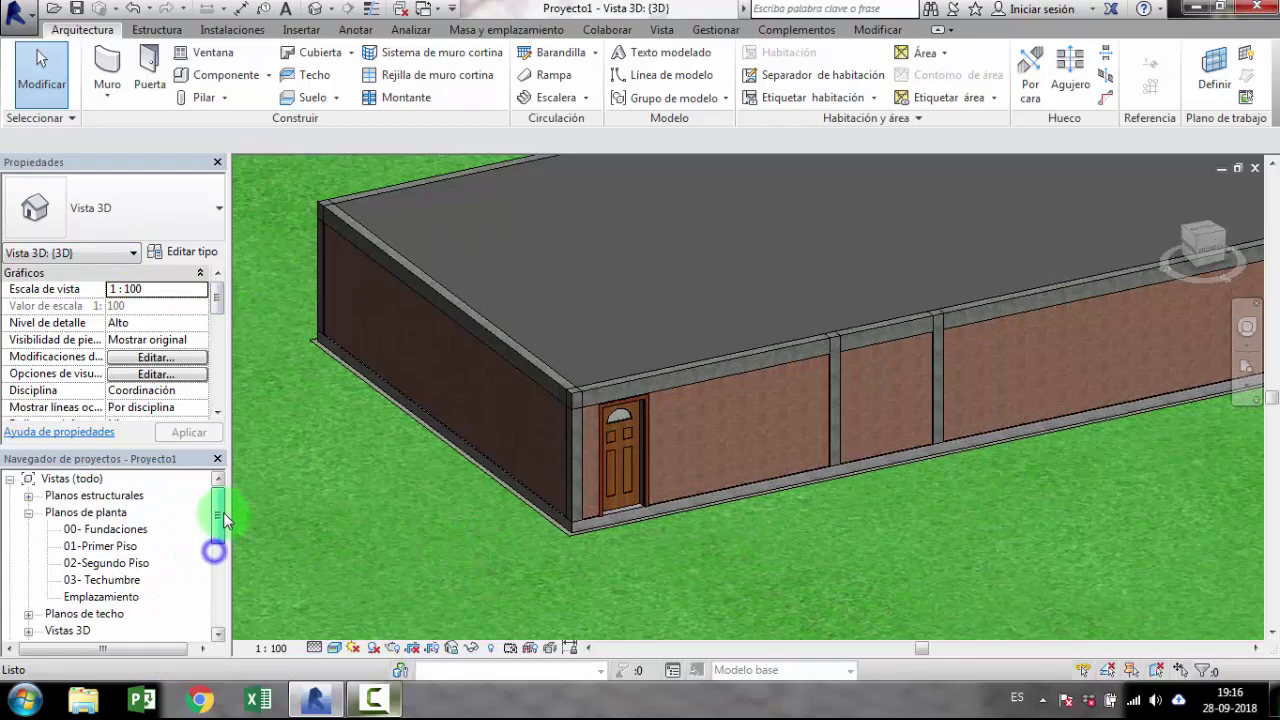
Step: Open the 01-Primer Piso floor plan and frame the whole building
{"action": "double_click", "coordinate": [112, 546]}
{"action": "scroll", "coordinate": [594, 429], "scroll_direction": "down", "scroll_amount": 3}
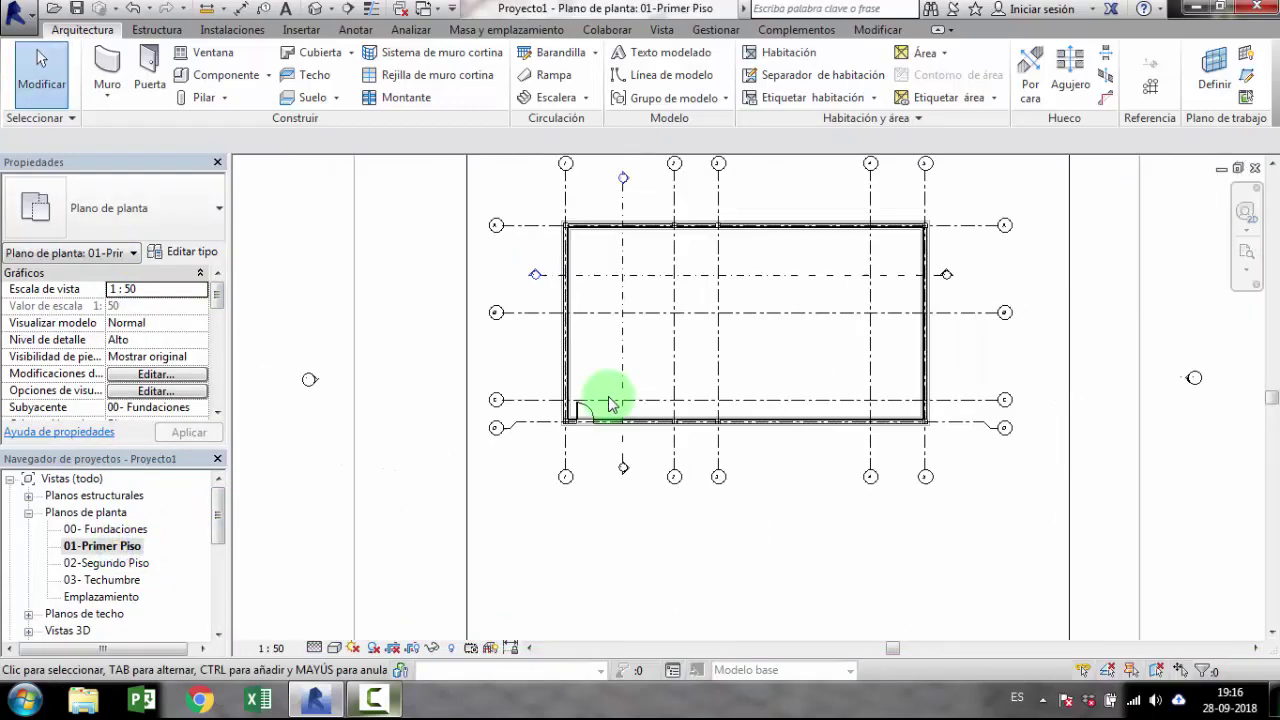
{"action": "mouse_move", "coordinate": [608, 400]}
{"action": "middle_mouse_down"}
{"action": "mouse_move", "coordinate": [622, 407]}
{"action": "mouse_move", "coordinate": [552, 433]}
{"action": "middle_mouse_up"}
{"action": "scroll", "coordinate": [614, 420], "scroll_direction": "up", "scroll_amount": 1}
{"action": "scroll", "coordinate": [614, 420], "scroll_direction": "up", "scroll_amount": 1}
{"action": "scroll", "coordinate": [566, 433], "scroll_direction": "up", "scroll_amount": 1}
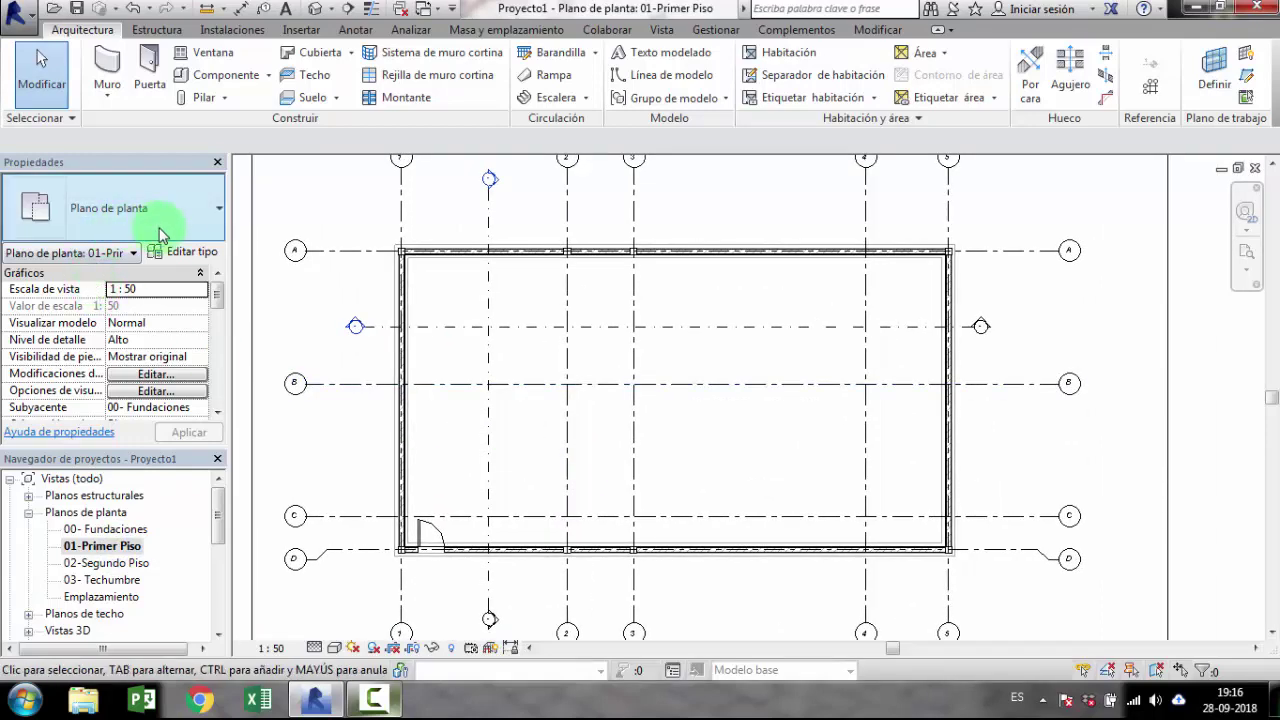
Step: Start a door and browse the library to the Puertas > Puertas internas folder
{"action": "left_click", "coordinate": [150, 64]}
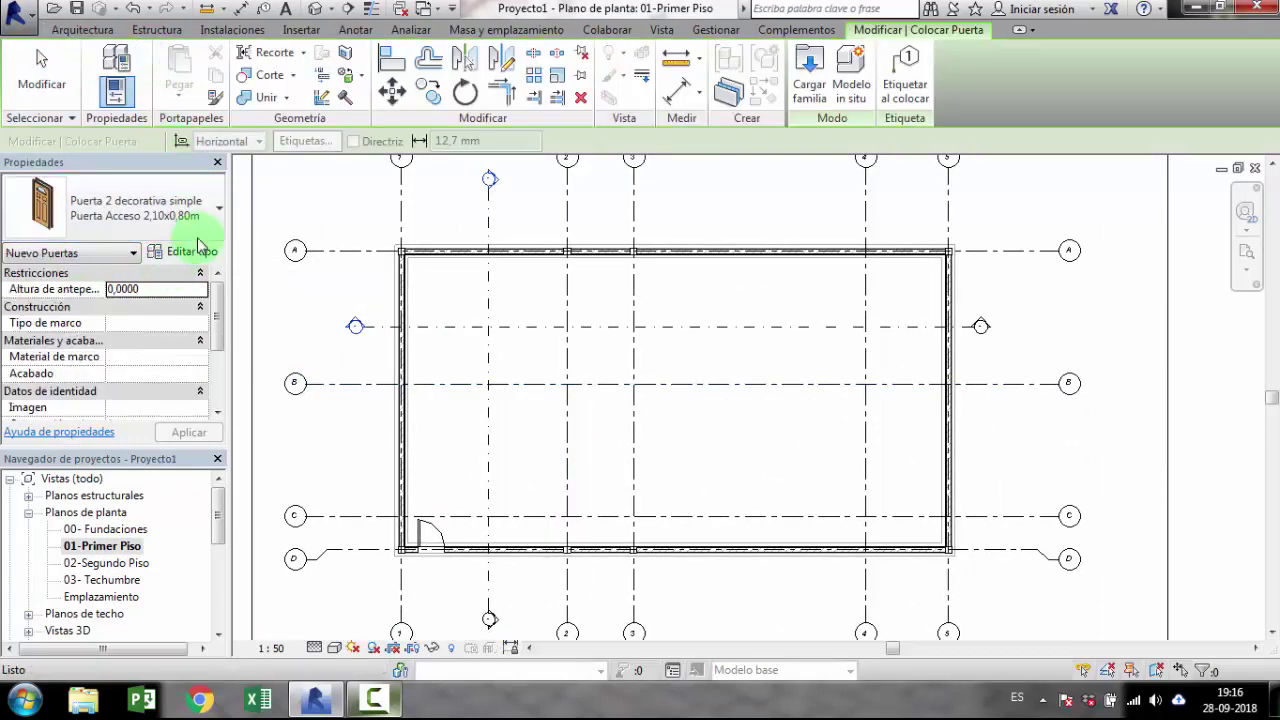
{"action": "left_click", "coordinate": [808, 62]}
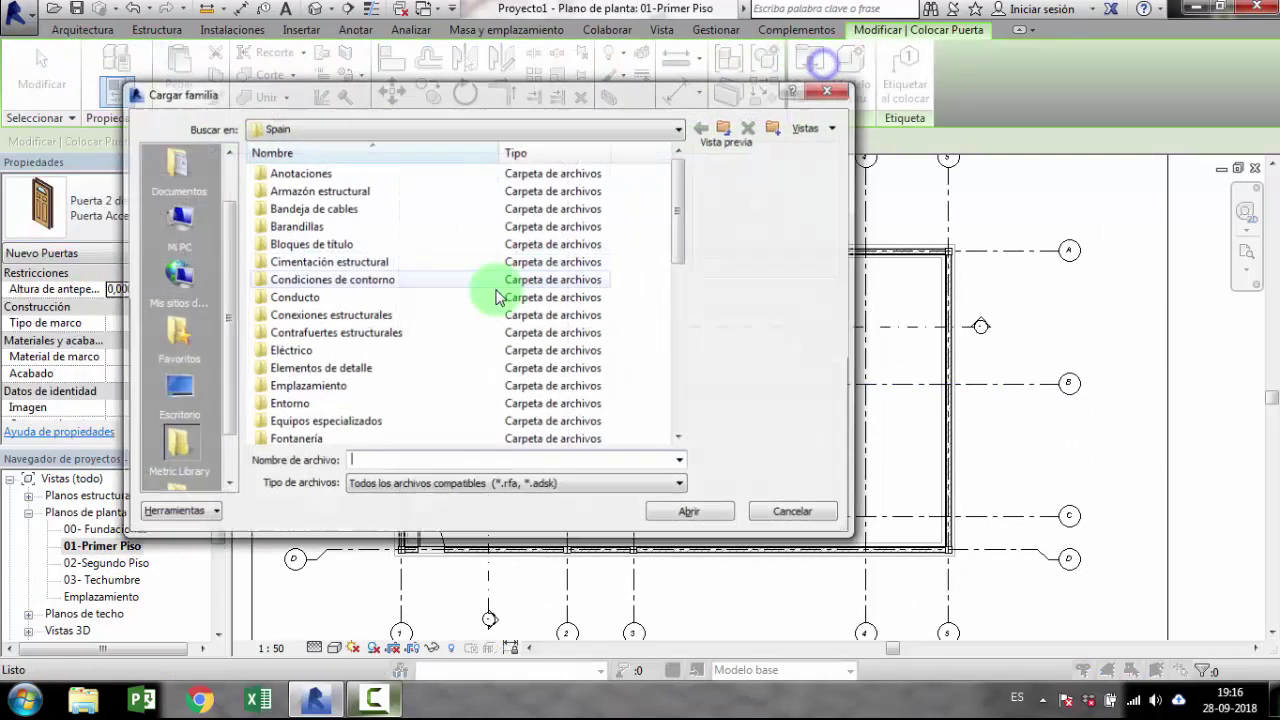
{"action": "left_click_drag", "start_coordinate": [679, 240], "coordinate": [660, 400]}
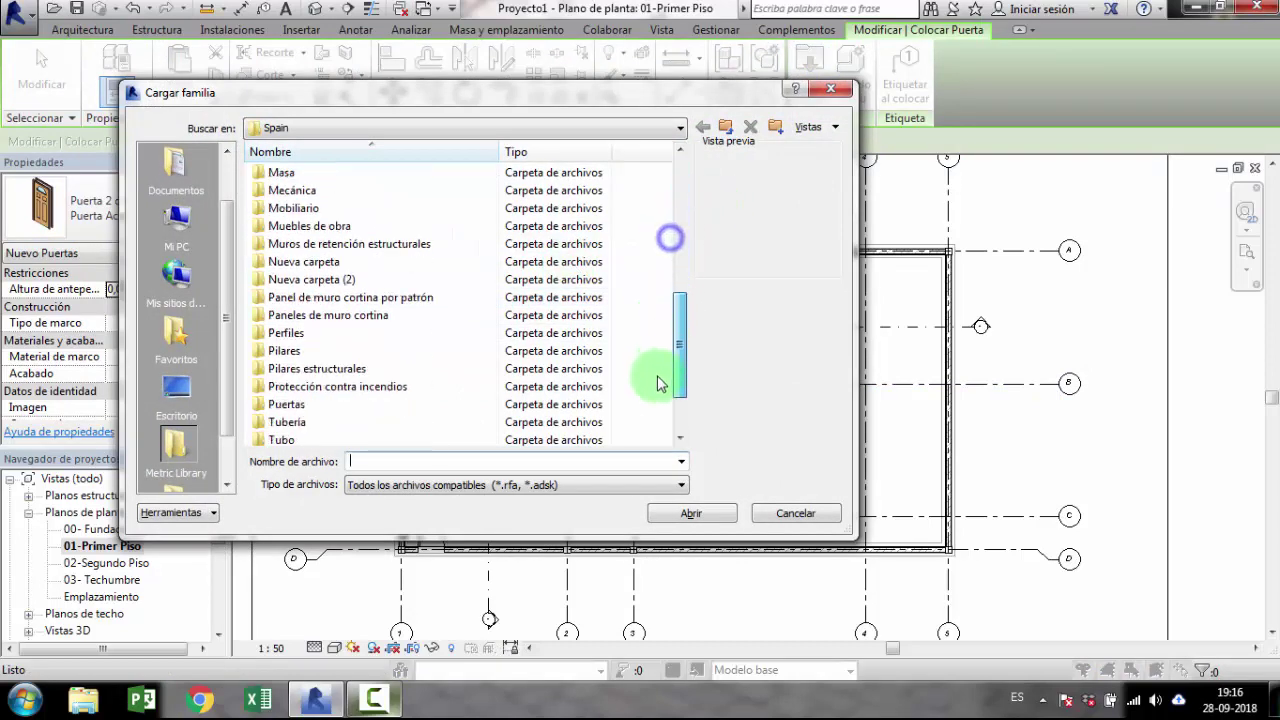
{"action": "double_click", "coordinate": [336, 340]}
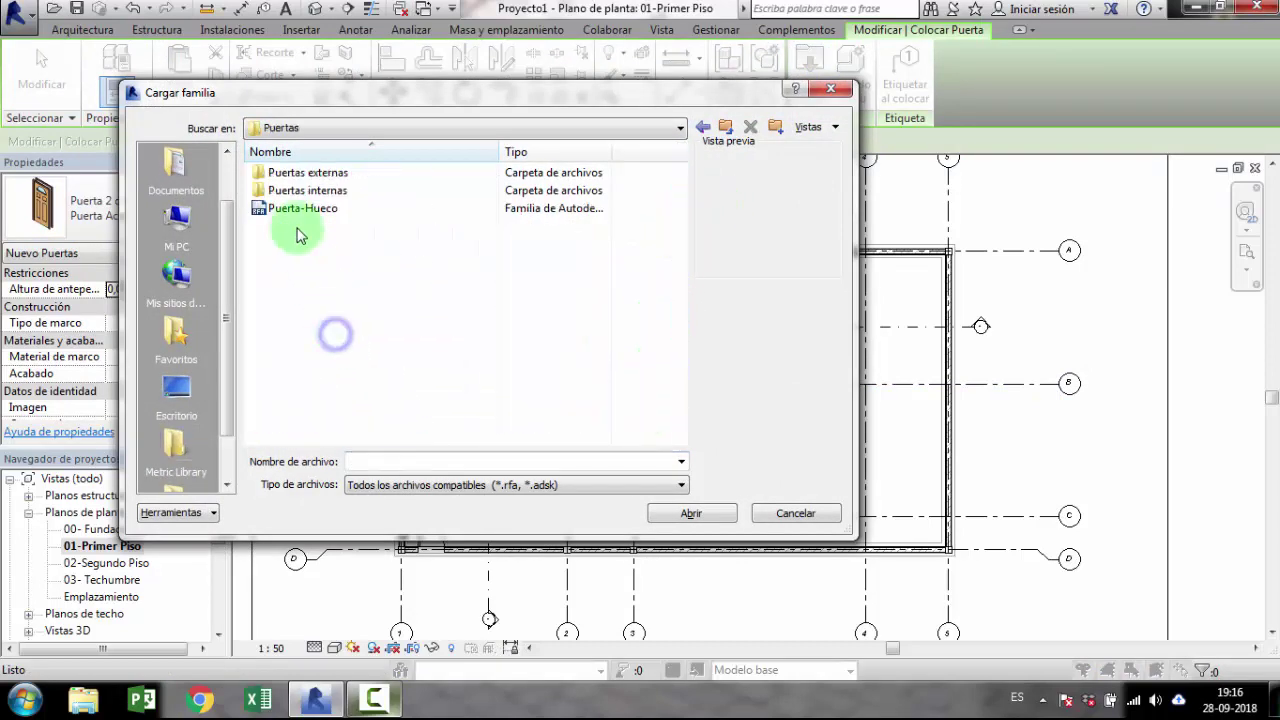
{"action": "left_click", "coordinate": [310, 173]}
{"action": "double_click", "coordinate": [312, 190]}
Step: Compare interior door previews and select Puerta de cristal abatible 2
{"action": "left_click", "coordinate": [340, 262]}
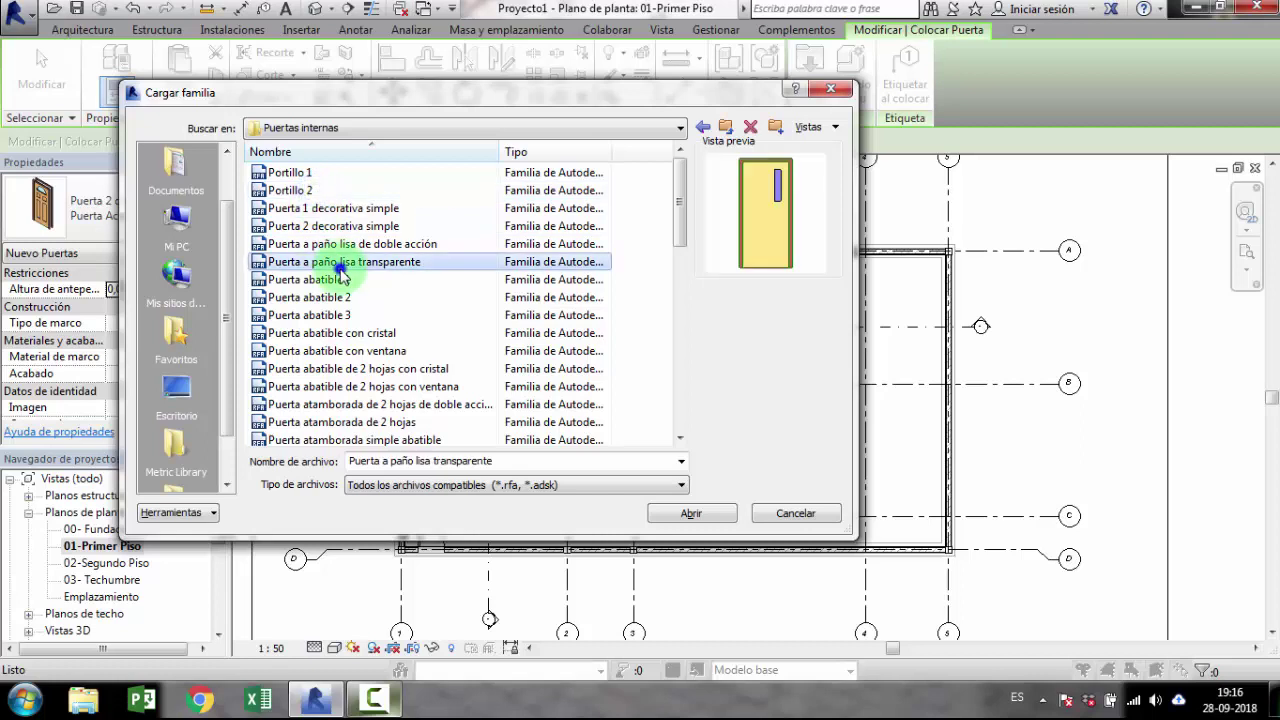
{"action": "key", "text": "Down"}
{"action": "key", "text": "Down"}
{"action": "key", "text": "Down"}
{"action": "key", "text": "Down"}
{"action": "key", "text": "Down"}
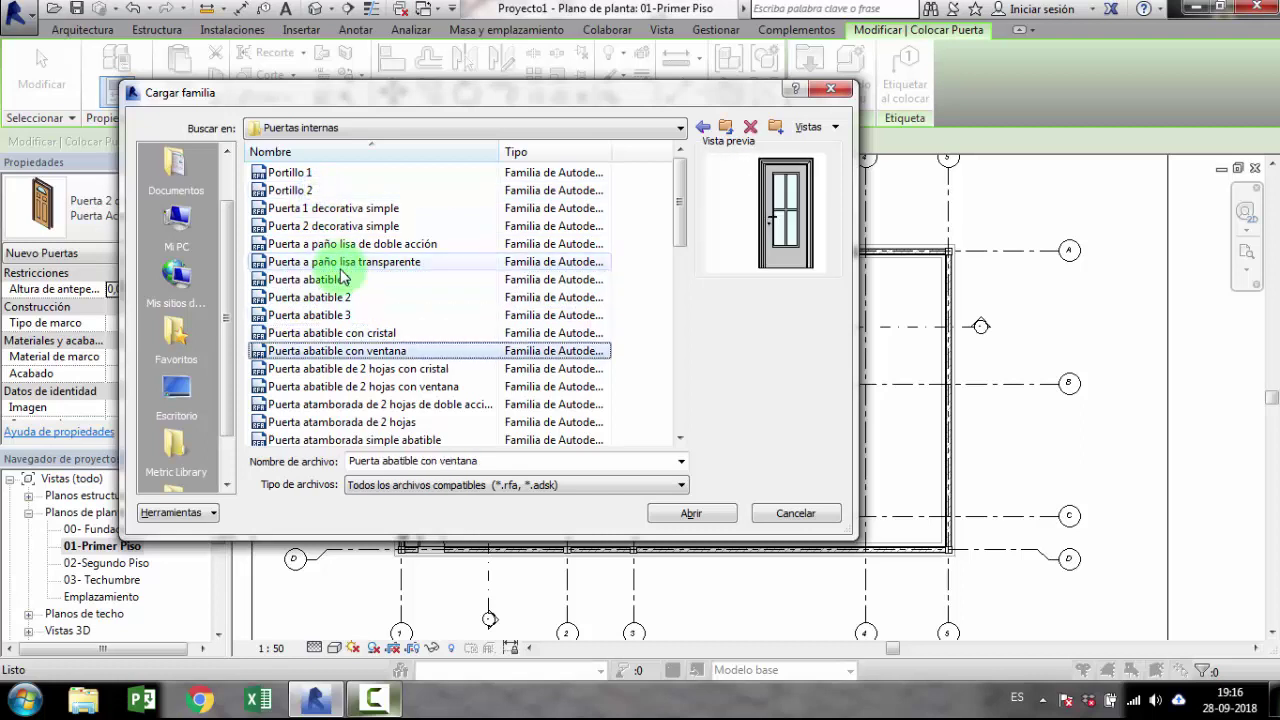
{"action": "key", "text": "Down"}
{"action": "key", "text": "Up"}
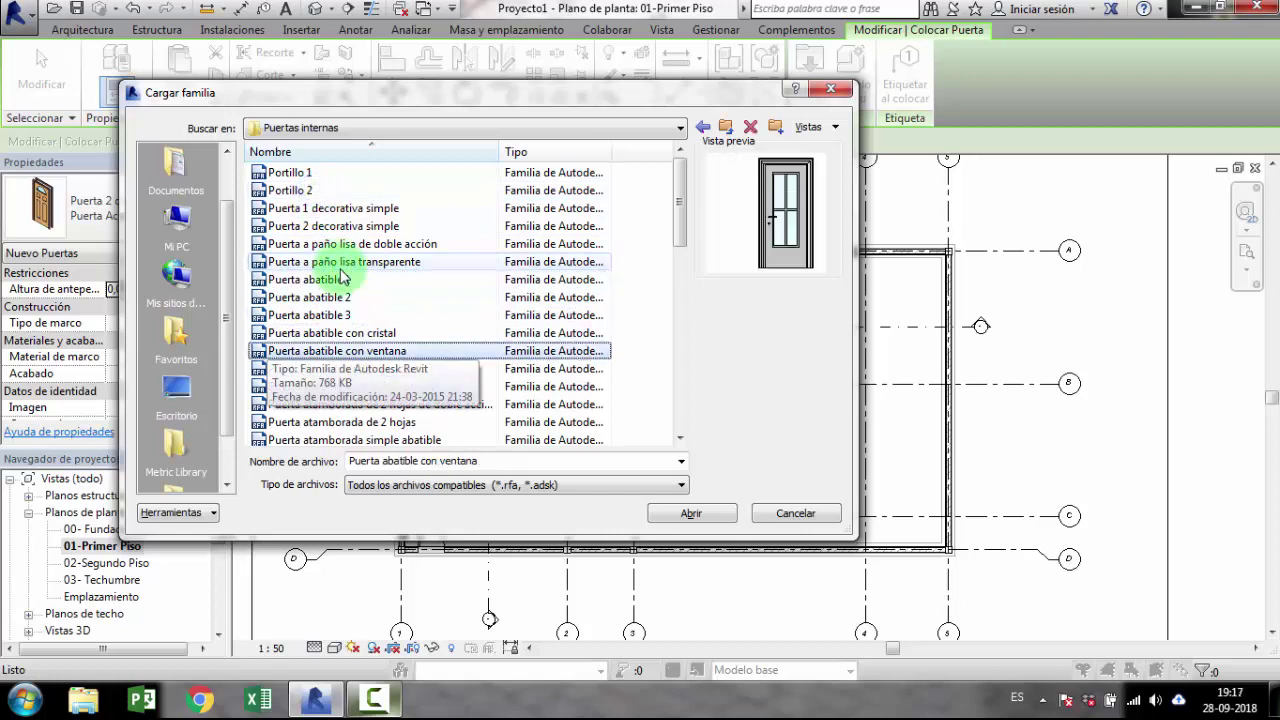
{"action": "key", "text": "Down"}
{"action": "key", "text": "Down"}
{"action": "key", "text": "Down"}
{"action": "key", "text": "Down"}
{"action": "key", "text": "Down"}
{"action": "key", "text": "Down"}
{"action": "key", "text": "Down"}
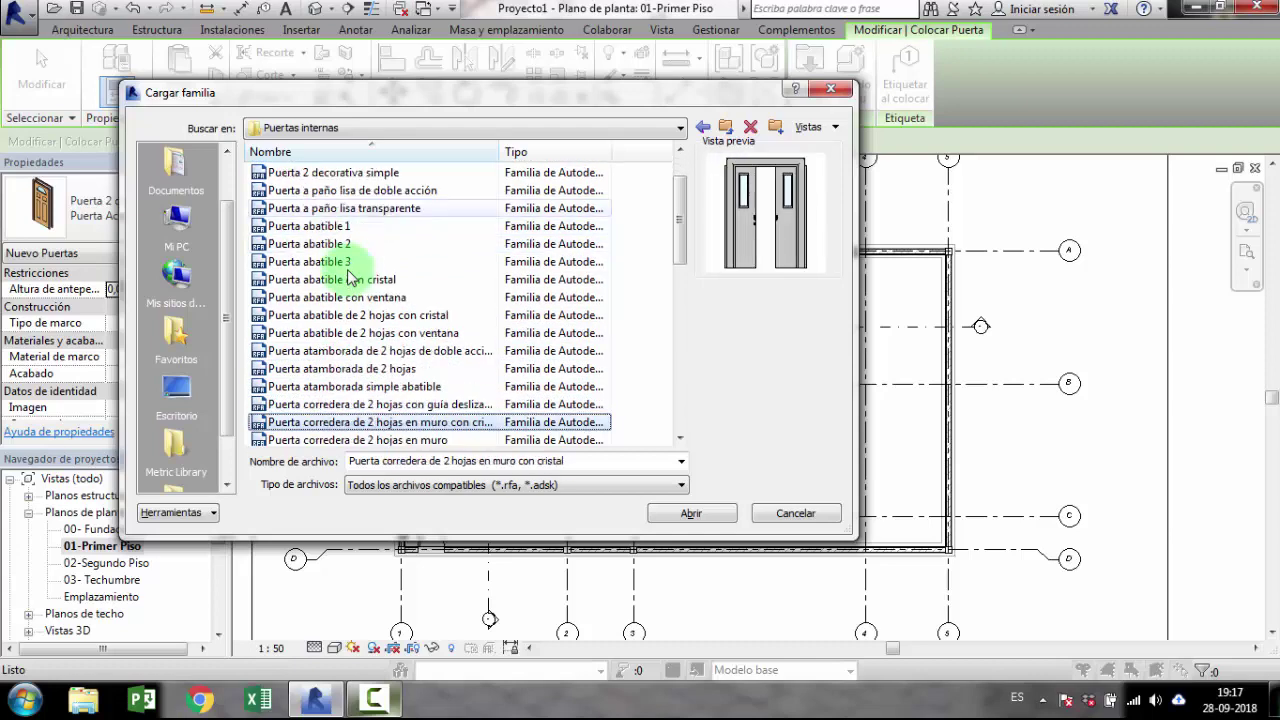
{"action": "key", "text": "Down"}
{"action": "key", "text": "Down"}
{"action": "key", "text": "Down"}
{"action": "key", "text": "Down"}
{"action": "key", "text": "Down"}
{"action": "key", "text": "Down"}
{"action": "key", "text": "Down"}
{"action": "key", "text": "Down"}
{"action": "key", "text": "Down"}
{"action": "key", "text": "Down"}
{"action": "key", "text": "Down"}
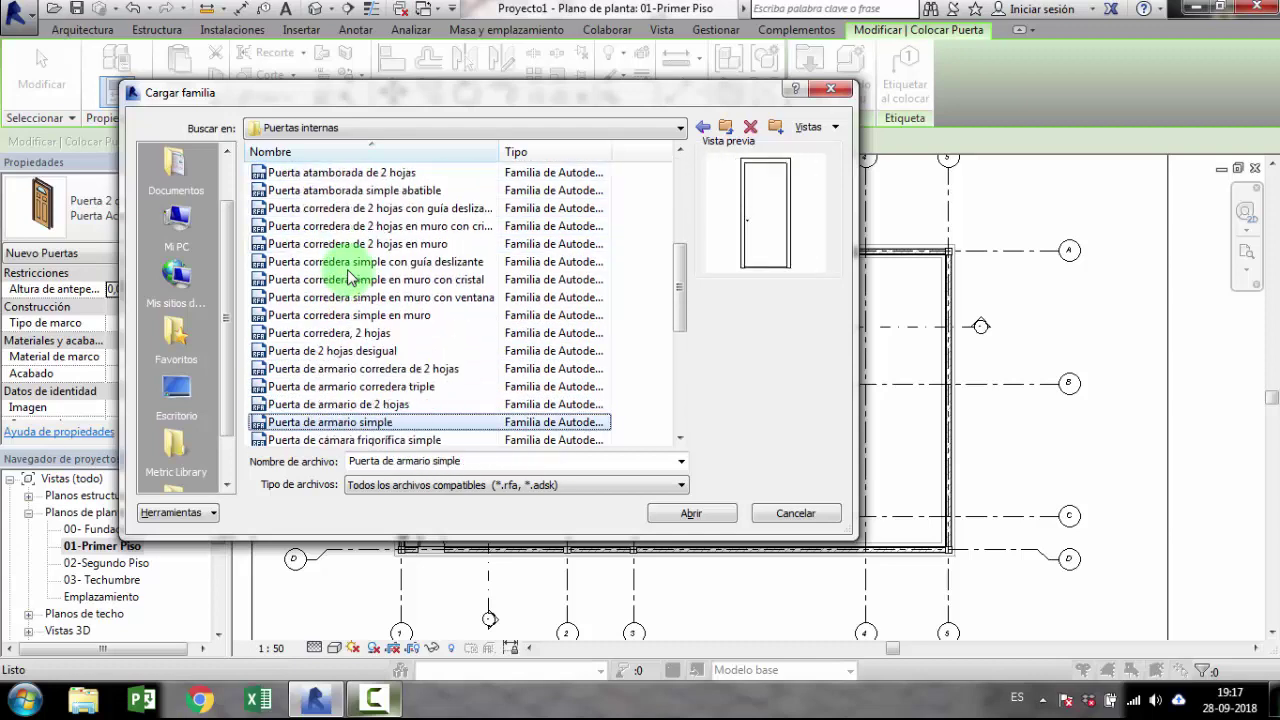
{"action": "key", "text": "Down"}
{"action": "key", "text": "Down"}
{"action": "key", "text": "Down"}
{"action": "key", "text": "Down"}
{"action": "key", "text": "Down"}
{"action": "key", "text": "Up"}
{"action": "key", "text": "Up"}
{"action": "key", "text": "Up"}
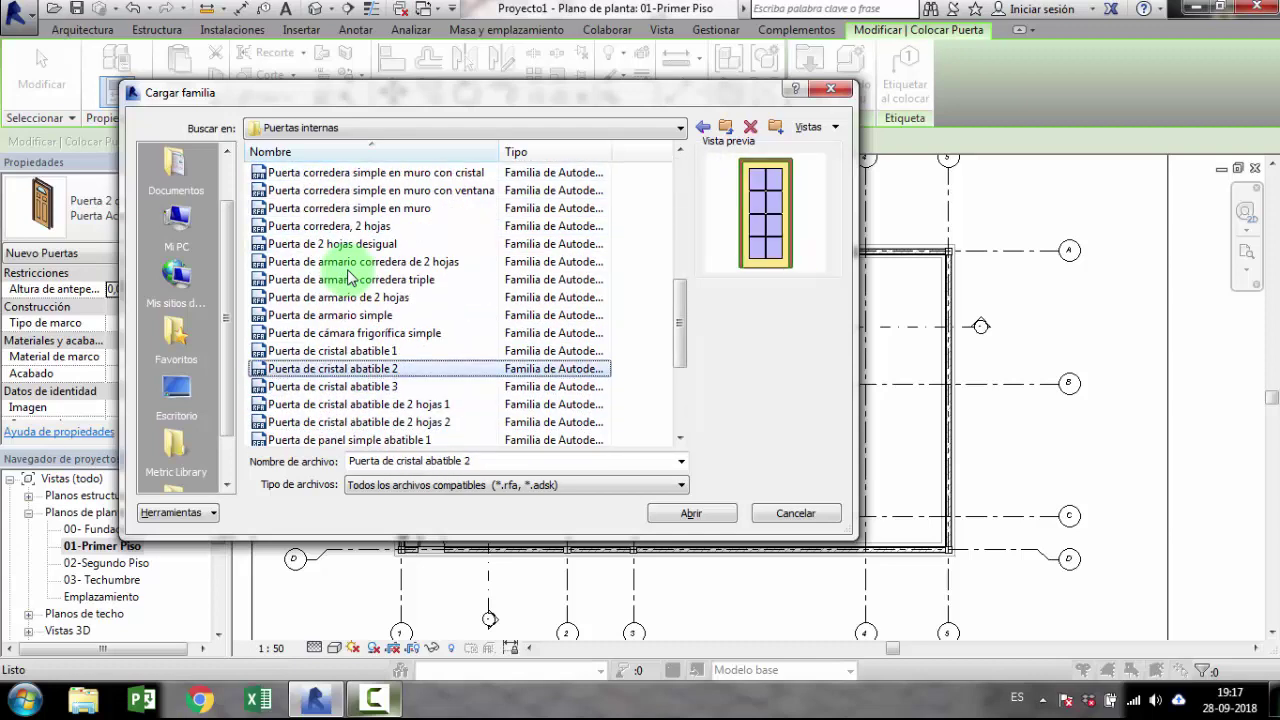
{"action": "key", "text": "Up"}
{"action": "key", "text": "Up"}
{"action": "key", "text": "Up"}
{"action": "key", "text": "Up"}
{"action": "key", "text": "Down"}
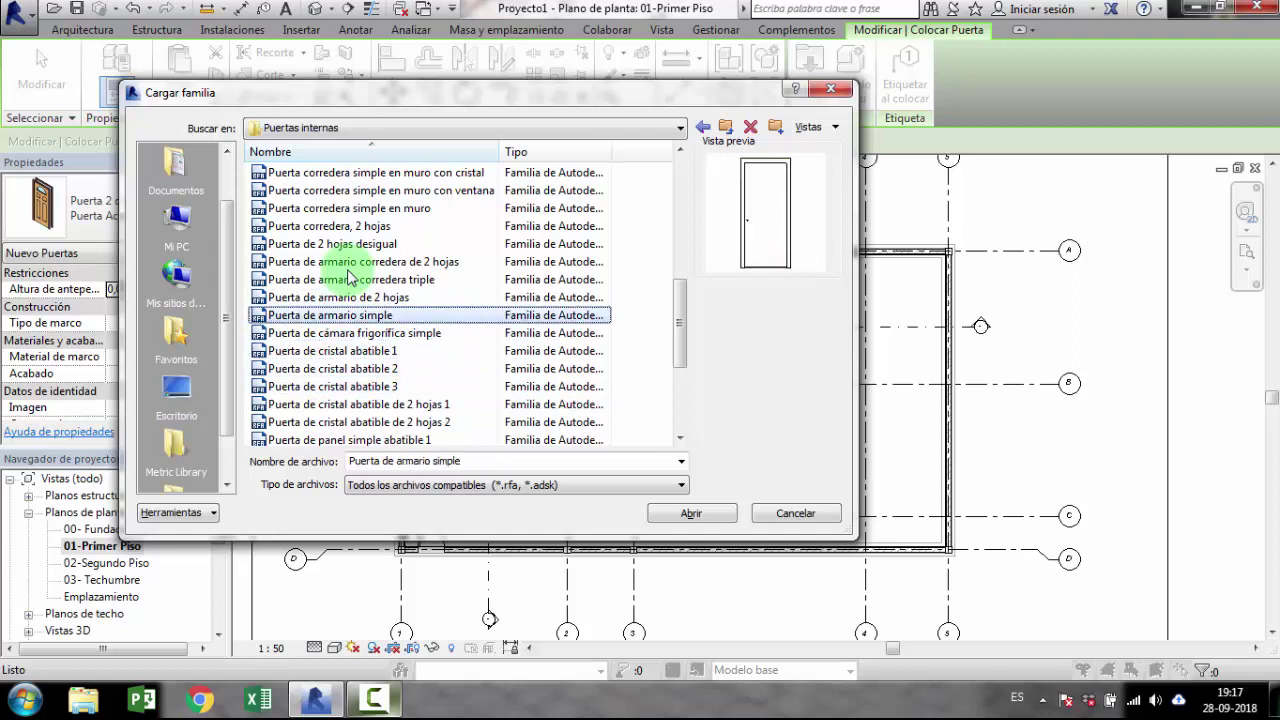
{"action": "key", "text": "Down"}
{"action": "key", "text": "Down"}
{"action": "key", "text": "Down"}
{"action": "key", "text": "Down"}
{"action": "key", "text": "Down"}
{"action": "key", "text": "Up"}
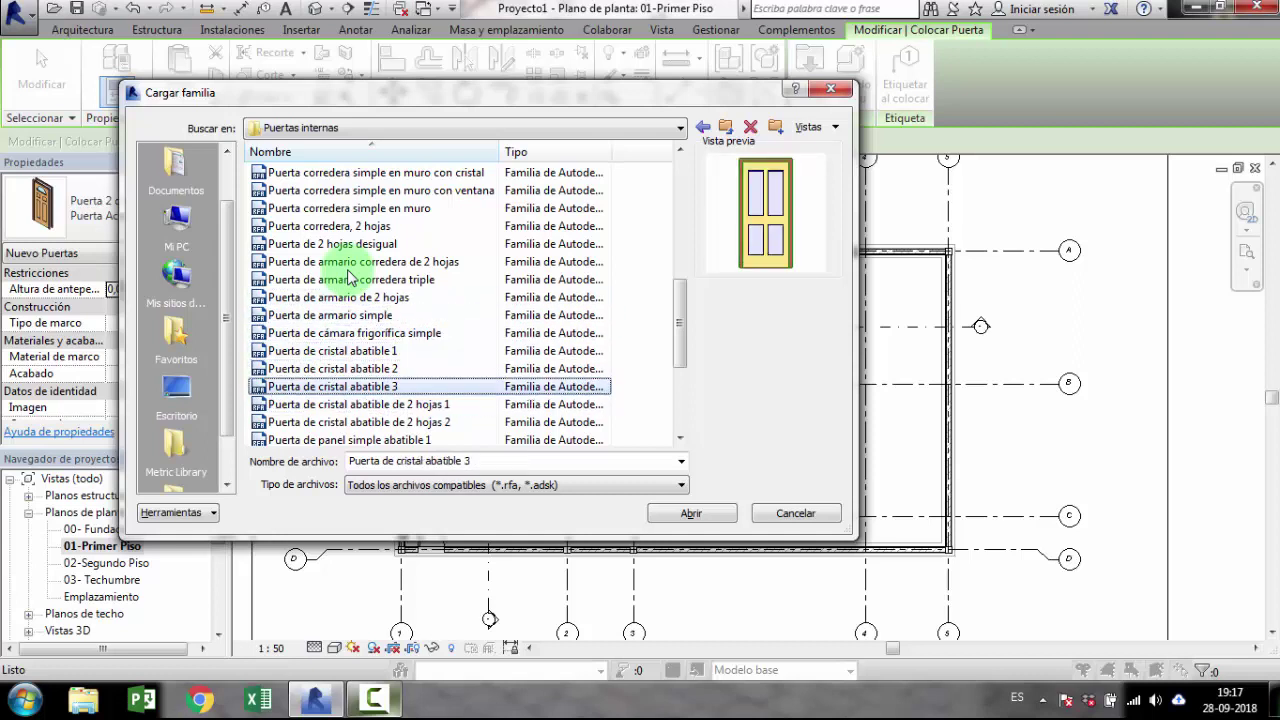
{"action": "key", "text": "Up"}
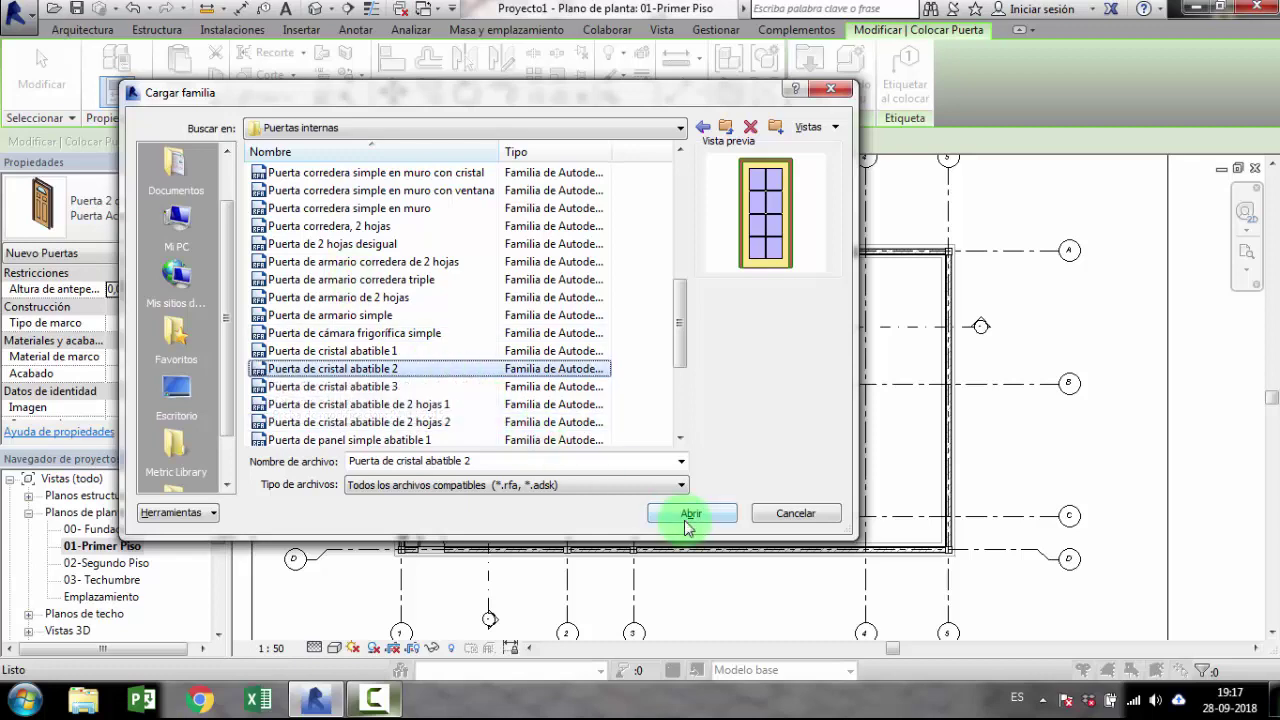
Step: Load the Puerta de cristal abatible 2 glass door family into the project
{"action": "left_click", "coordinate": [690, 515]}
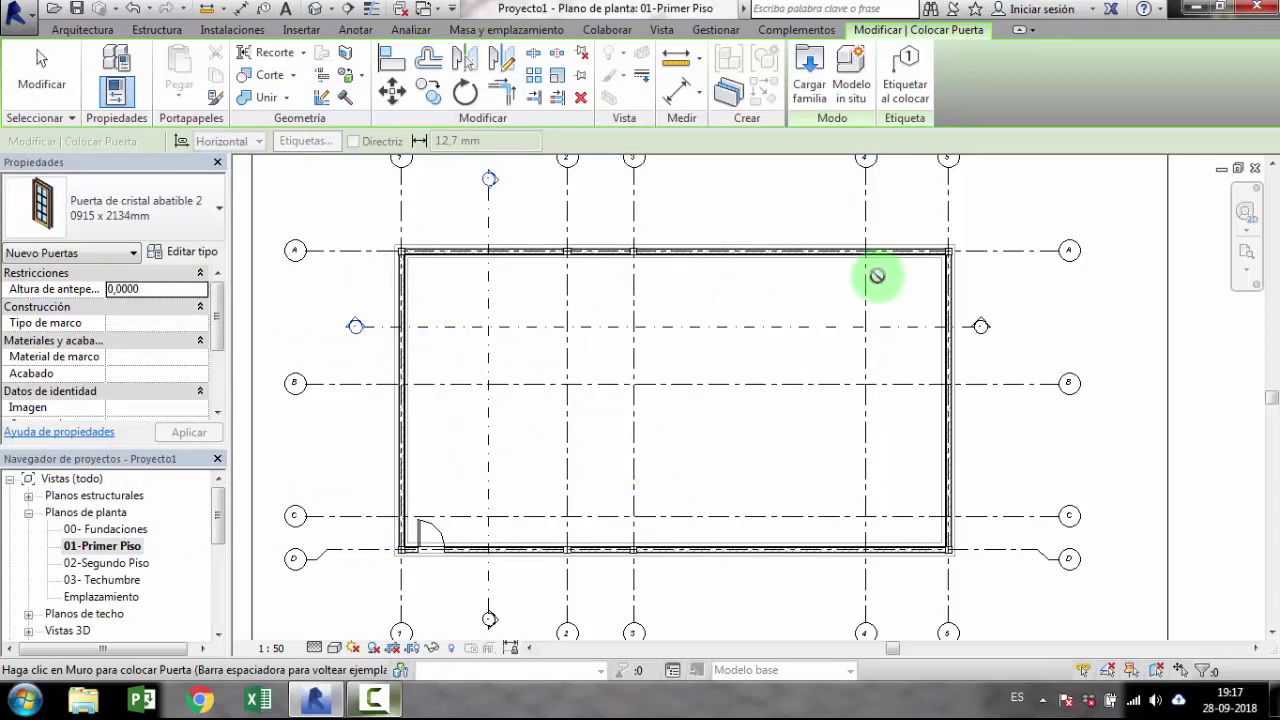
{"action": "mouse_move", "coordinate": [877, 278]}
{"action": "middle_mouse_down"}
{"action": "mouse_move", "coordinate": [823, 320]}
{"action": "mouse_move", "coordinate": [851, 200]}
{"action": "middle_mouse_up"}
{"action": "scroll", "coordinate": [853, 220], "scroll_direction": "up", "scroll_amount": 1}
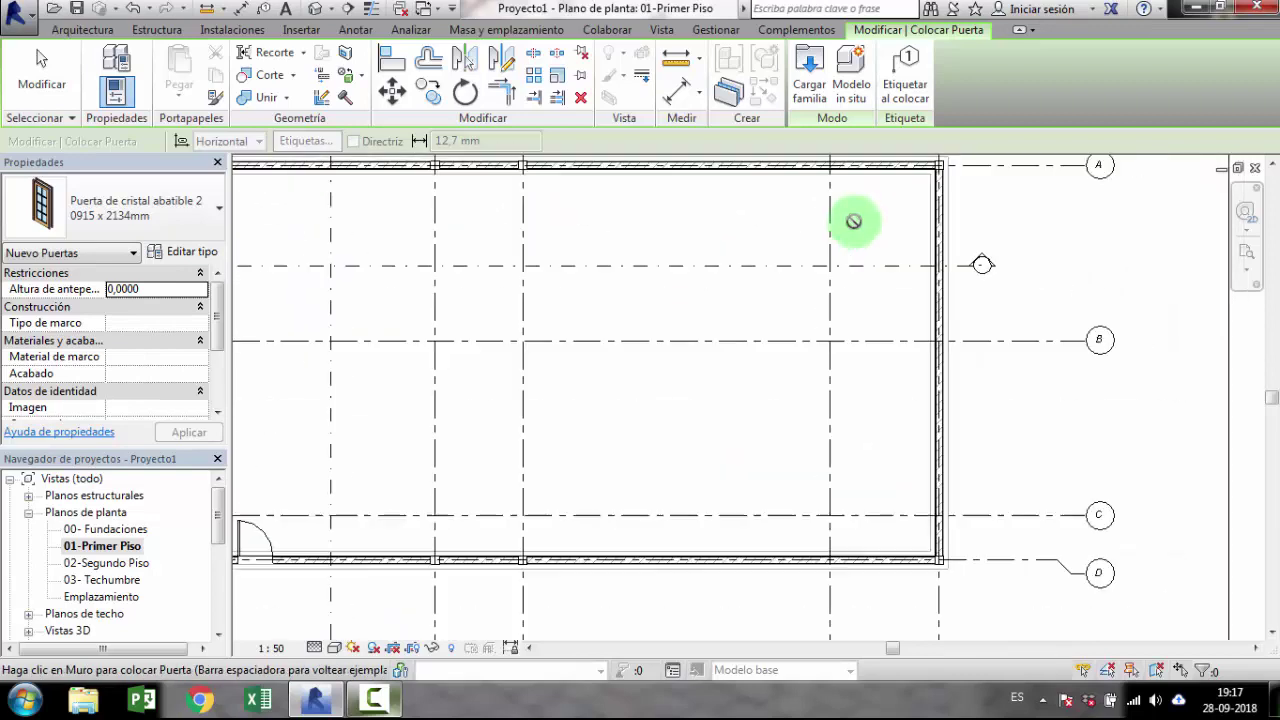
{"action": "scroll", "coordinate": [853, 220], "scroll_direction": "down", "scroll_amount": 3}
{"action": "scroll", "coordinate": [853, 220], "scroll_direction": "down", "scroll_amount": 1}
Step: Duplicate the 0915 x 2134mm glass door type to create a new type named Puerta
{"action": "middle_click_drag", "start_coordinate": [823, 286], "coordinate": [711, 394]}
{"action": "scroll", "coordinate": [711, 394], "scroll_direction": "up", "scroll_amount": 1}
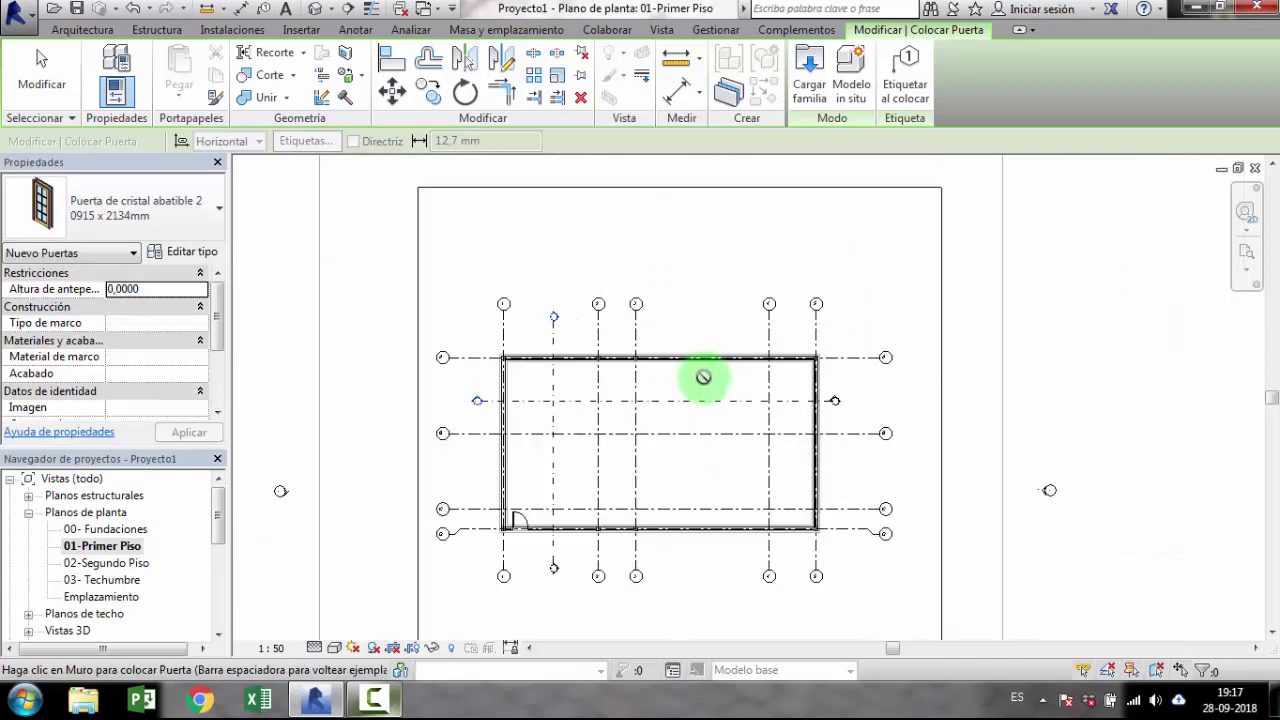
{"action": "scroll", "coordinate": [700, 371], "scroll_direction": "up", "scroll_amount": 1}
{"action": "scroll", "coordinate": [770, 388], "scroll_direction": "up", "scroll_amount": 1}
{"action": "scroll", "coordinate": [770, 375], "scroll_direction": "up", "scroll_amount": 1}
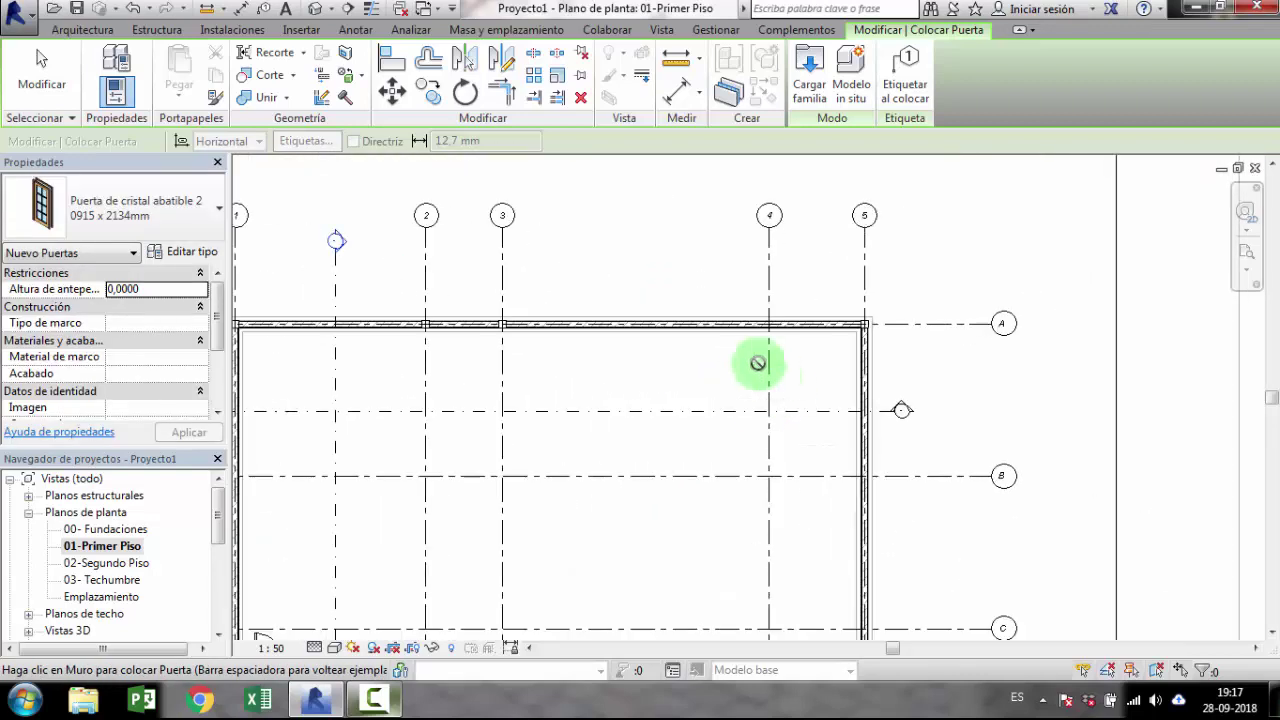
{"action": "scroll", "coordinate": [760, 362], "scroll_direction": "up", "scroll_amount": 1}
{"action": "scroll", "coordinate": [826, 300], "scroll_direction": "up", "scroll_amount": 1}
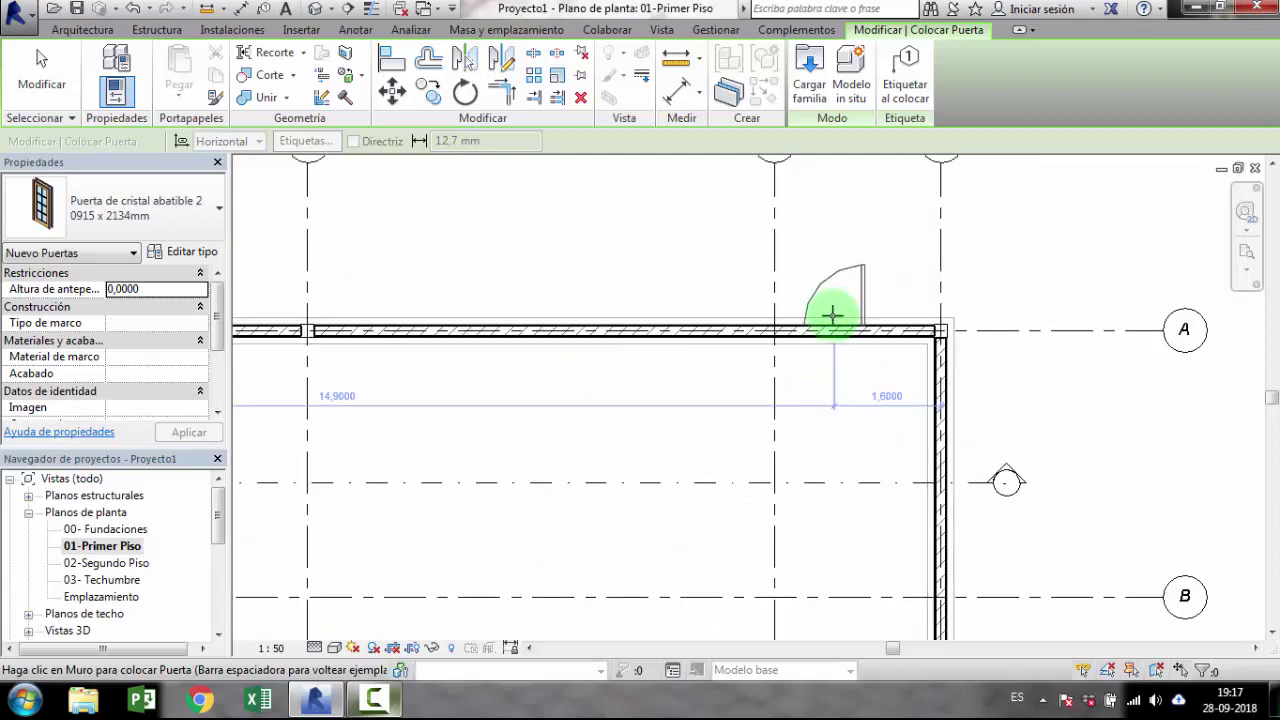
{"action": "left_click", "coordinate": [183, 251]}
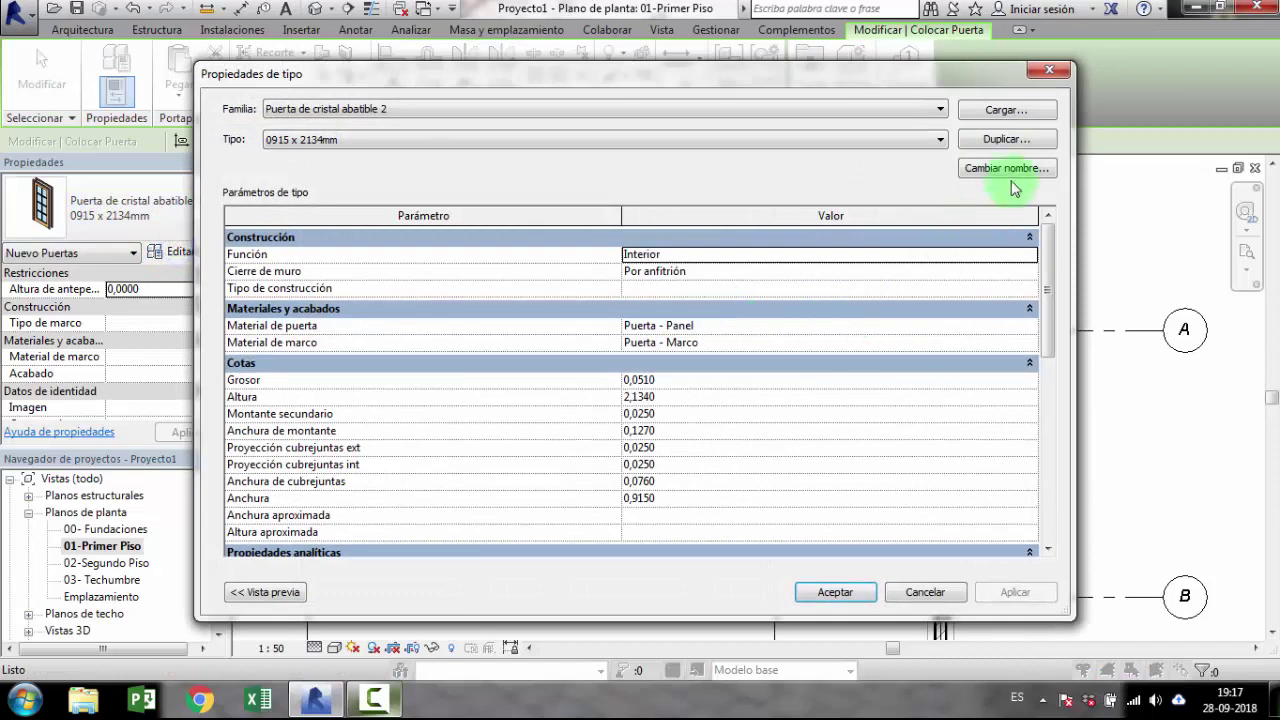
{"action": "left_click", "coordinate": [1022, 142]}
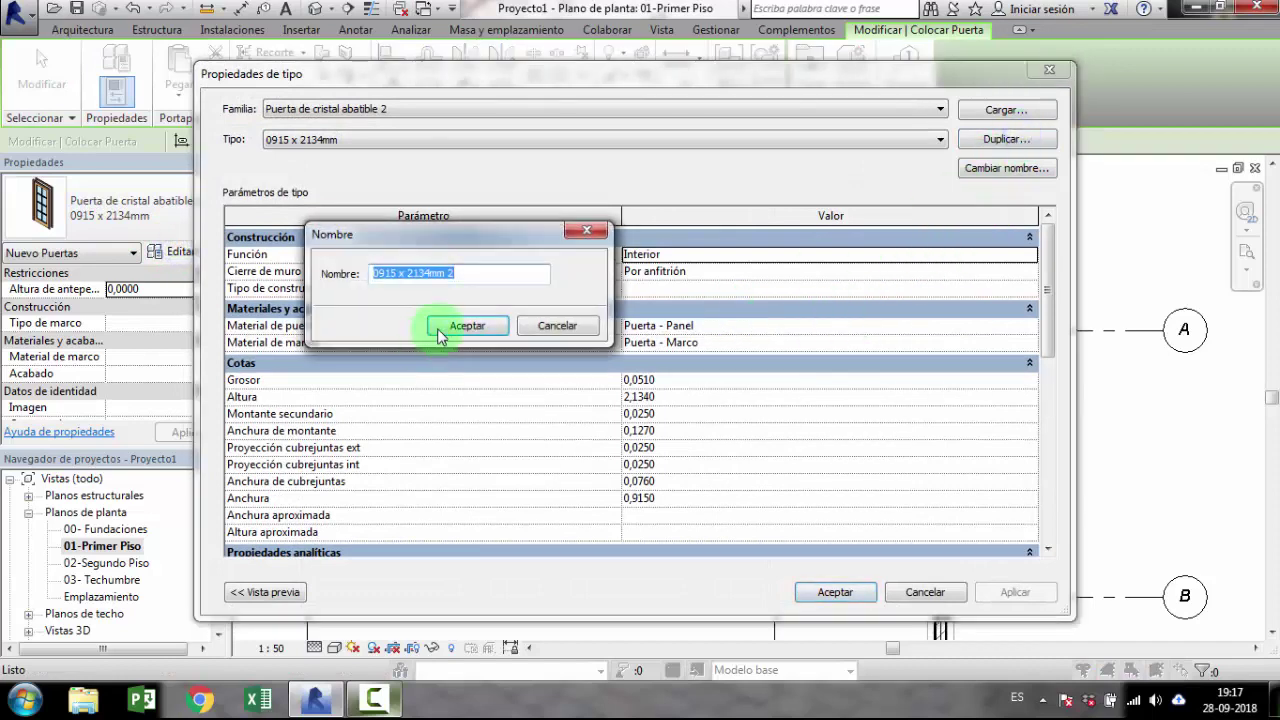
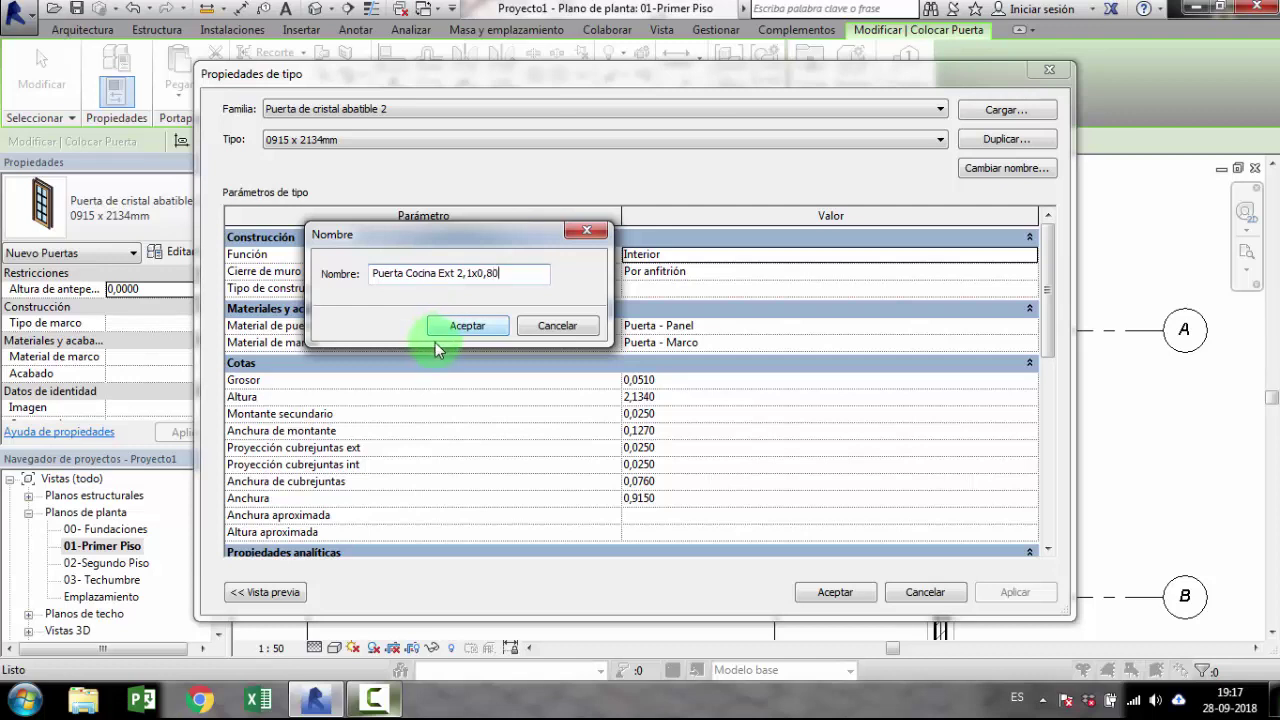
Step: Name the door type 'Puerta Cocina Ext 2,1x0,80m' and give it height 2,1 and width 0,8
{"action": "type", "text": "m"}
{"action": "left_click", "coordinate": [478, 329]}
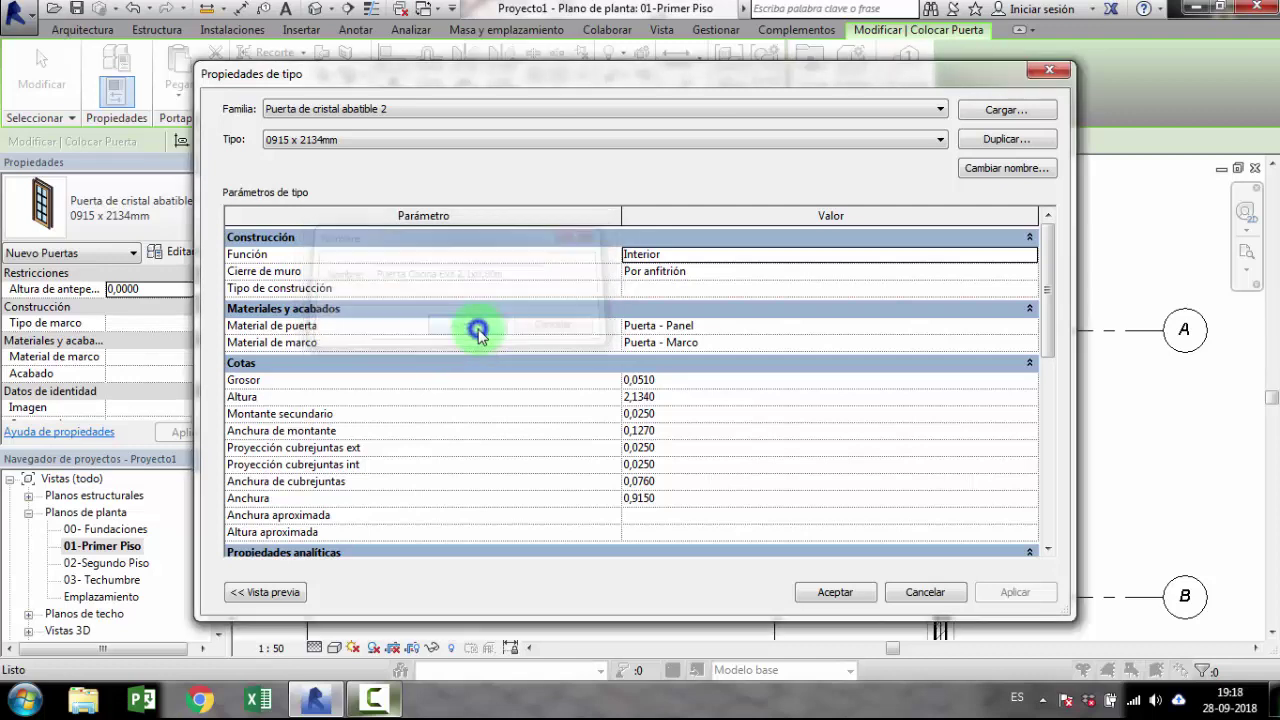
{"action": "left_click", "coordinate": [655, 398]}
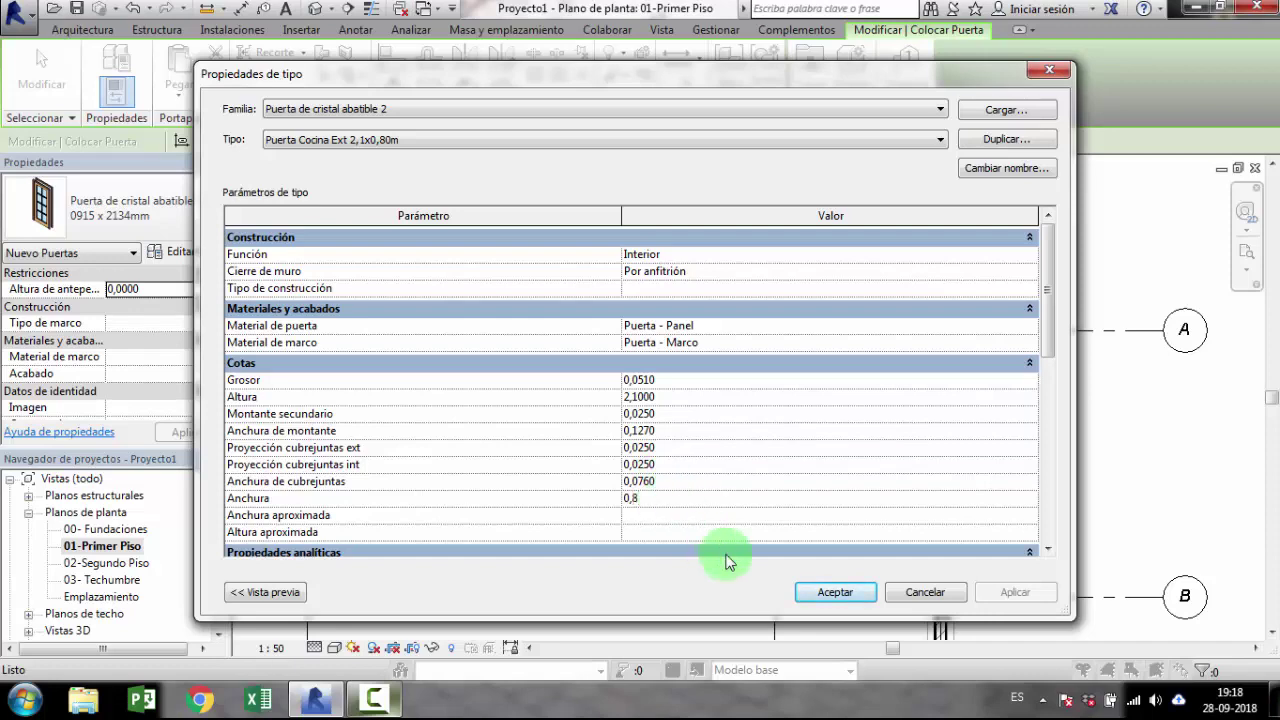
{"action": "left_click", "coordinate": [823, 593]}
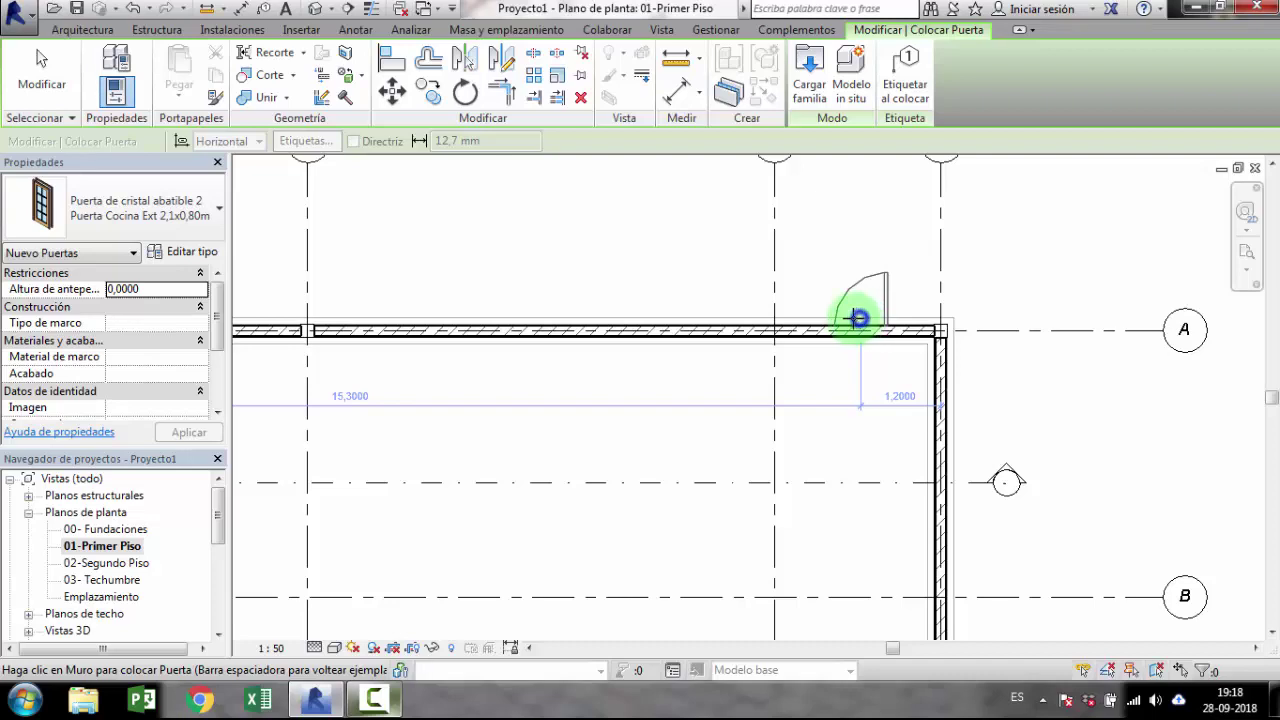
Step: Place the kitchen door in the upper wall near grid A and view it in 3D
{"action": "left_click", "coordinate": [813, 303]}
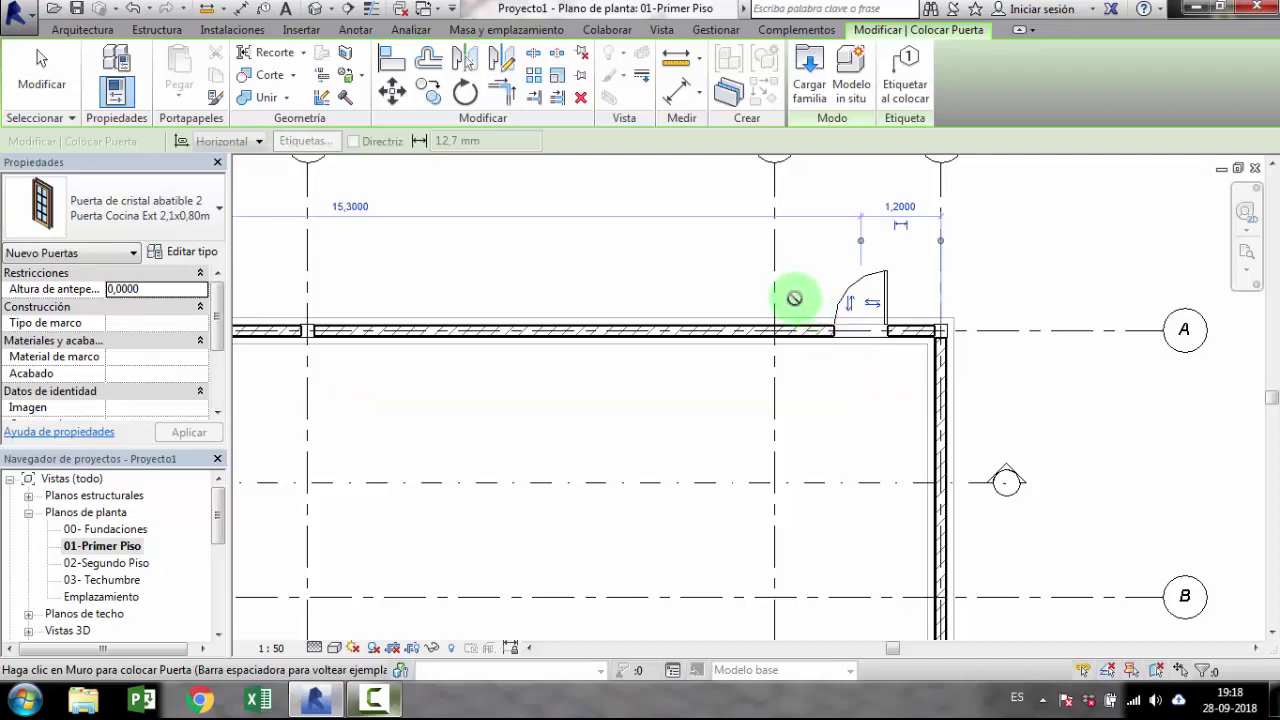
{"action": "left_click", "coordinate": [50, 62]}
{"action": "left_click", "coordinate": [316, 9]}
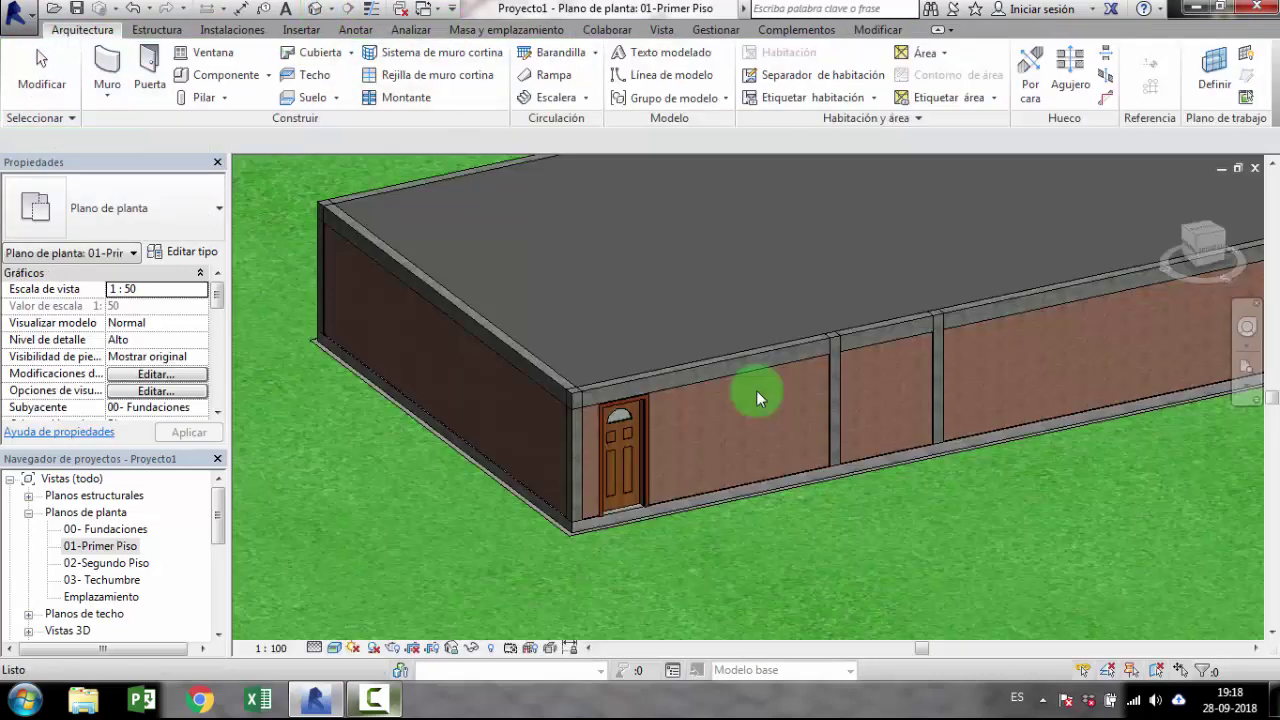
{"action": "scroll", "coordinate": [820, 451], "scroll_direction": "down", "scroll_amount": 3}
{"action": "scroll", "coordinate": [820, 451], "scroll_direction": "down", "scroll_amount": 2}
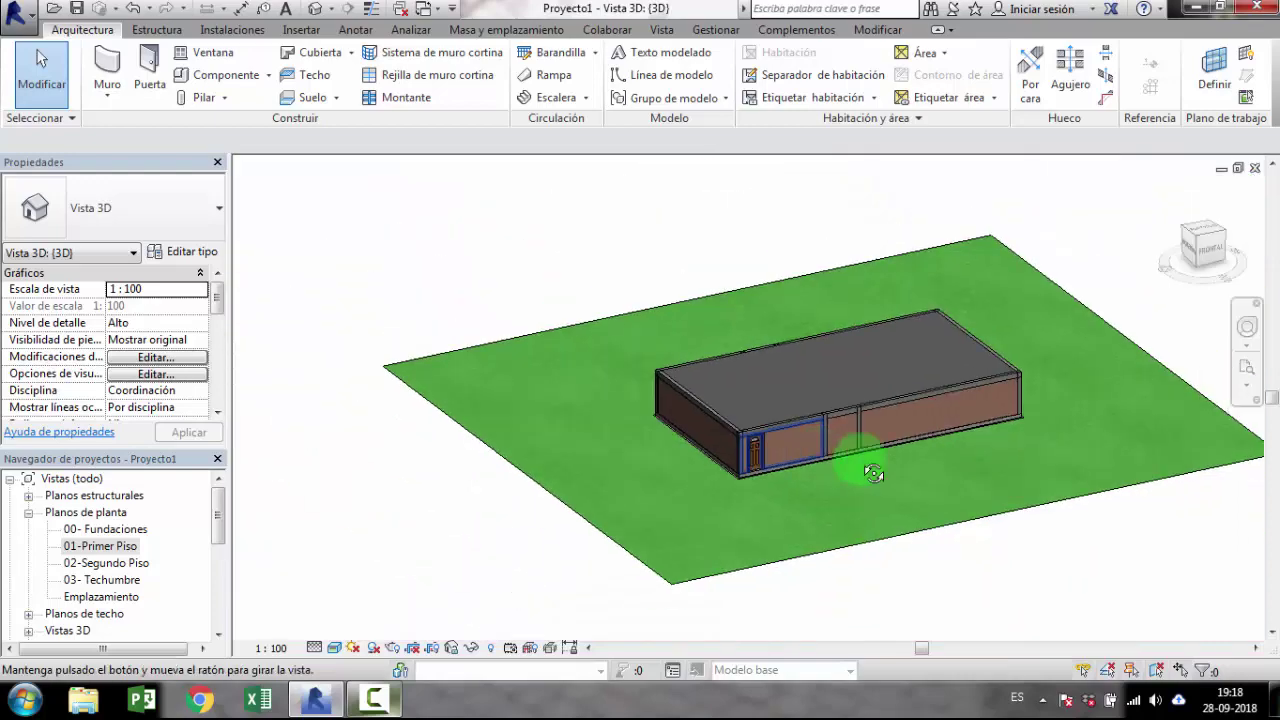
{"action": "mouse_move", "coordinate": [871, 471]}
{"action": "middle_mouse_down", "text": "shift"}
{"action": "mouse_move", "coordinate": [1097, 446]}
{"action": "mouse_move", "coordinate": [1243, 371]}
{"action": "mouse_move", "coordinate": [677, 380]}
{"action": "middle_mouse_up", "text": "shift"}
{"action": "scroll", "coordinate": [677, 380], "scroll_direction": "up", "scroll_amount": 3}
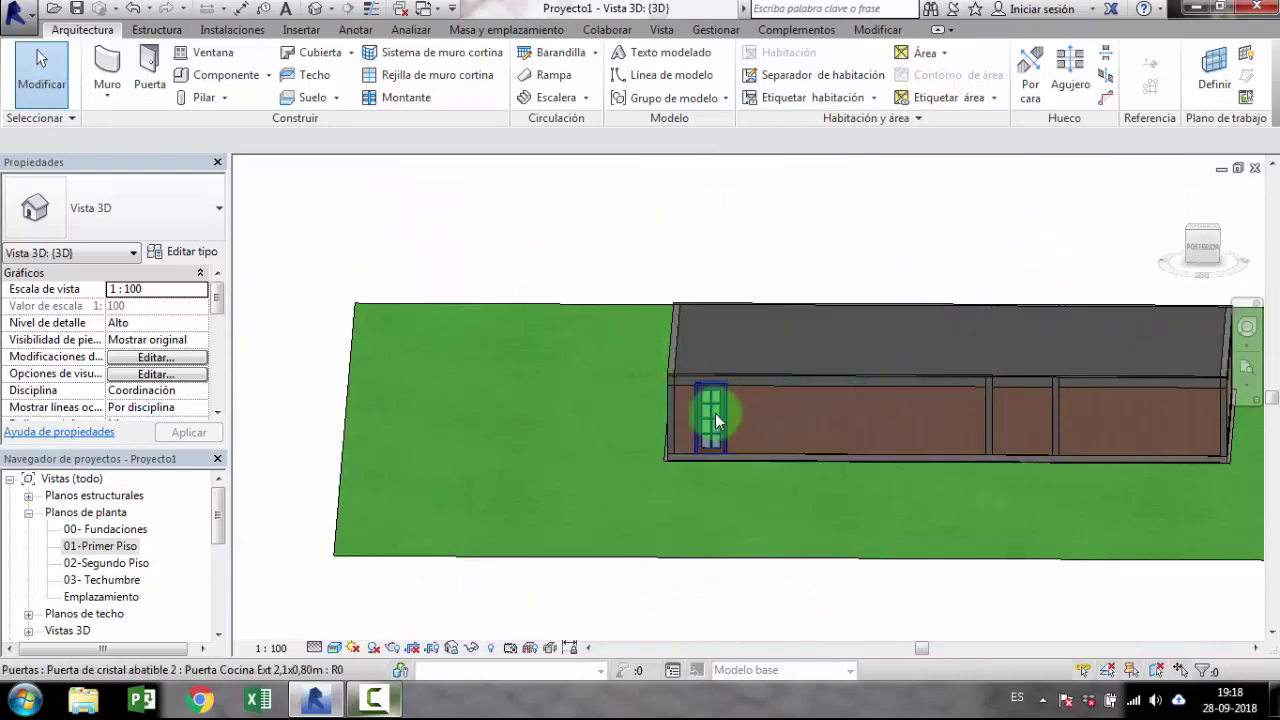
{"action": "scroll", "coordinate": [708, 423], "scroll_direction": "up", "scroll_amount": 3}
{"action": "middle_click_drag", "start_coordinate": [808, 449], "coordinate": [820, 428], "text": "shift"}
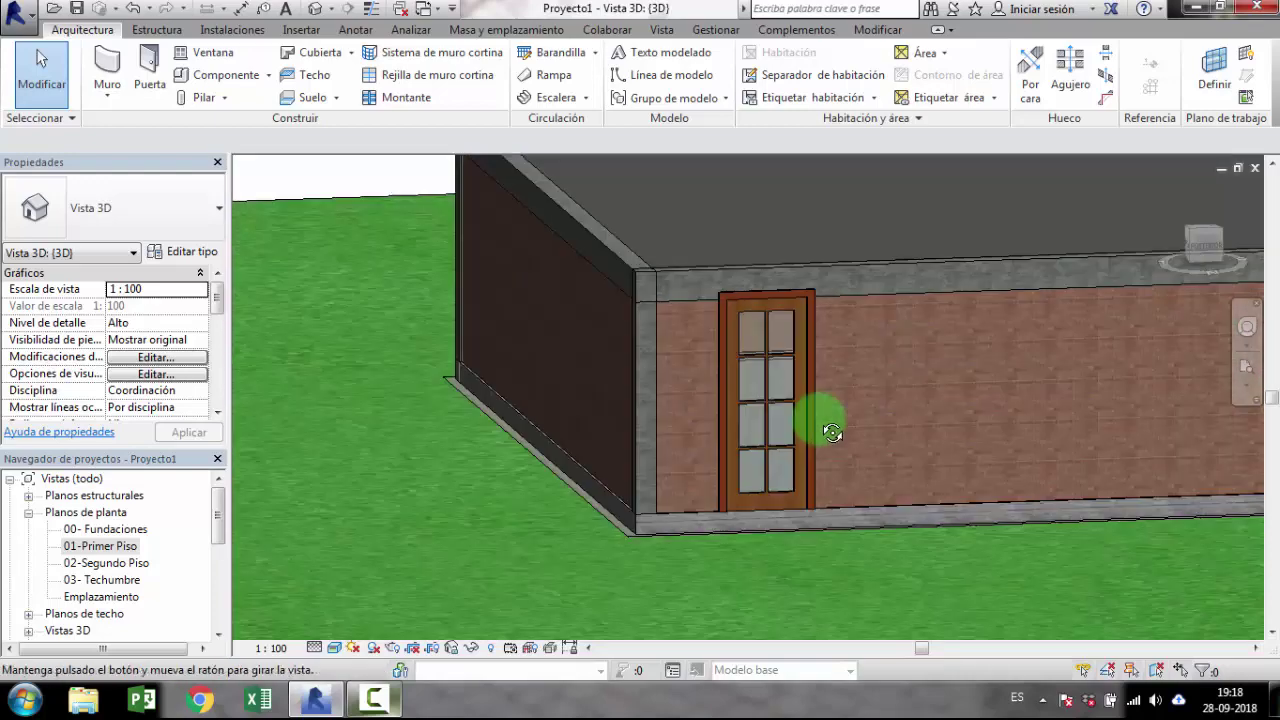
Step: Change the kitchen door type's height to 2,0000
{"action": "left_click", "coordinate": [789, 382]}
{"action": "left_click", "coordinate": [172, 251]}
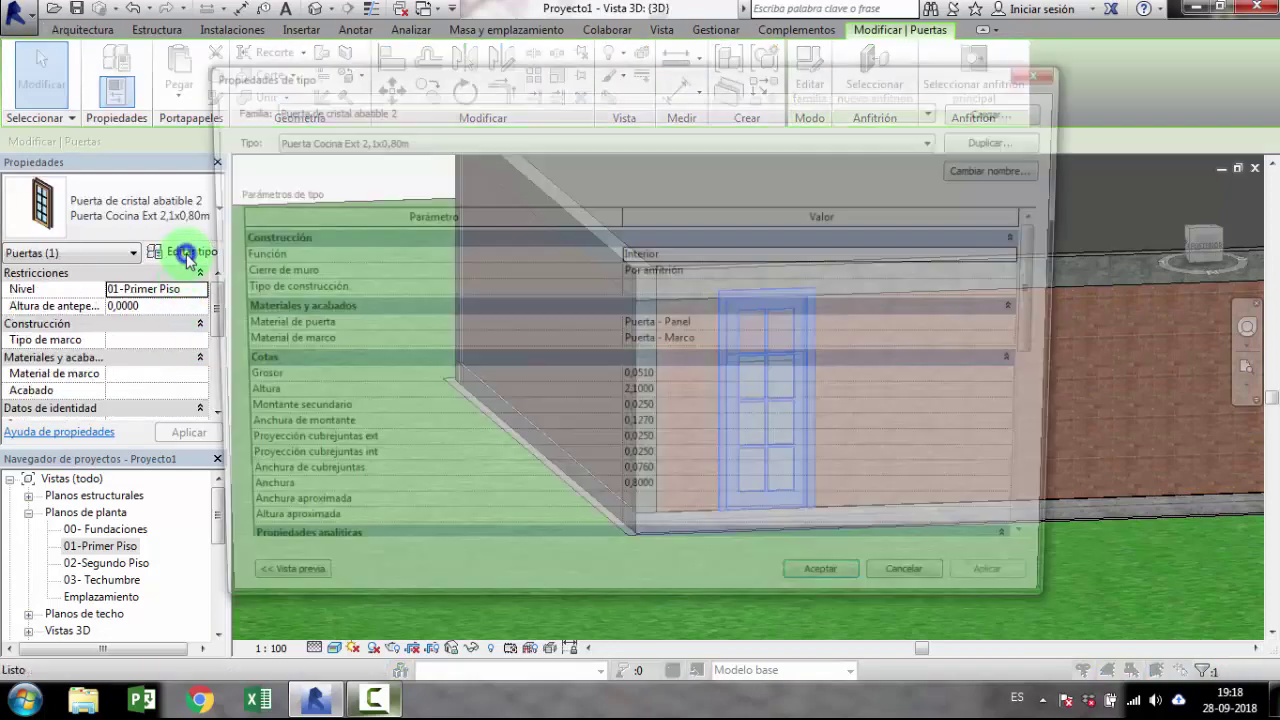
{"action": "left_click", "coordinate": [658, 396]}
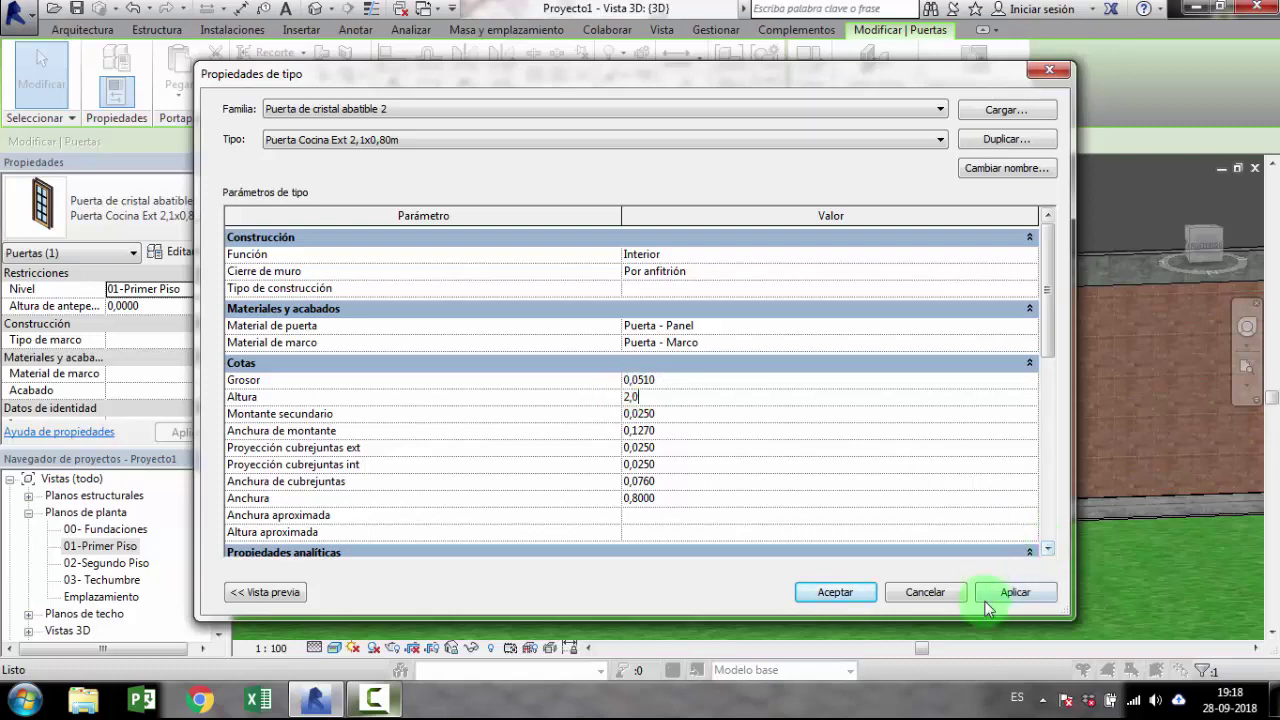
{"action": "left_click", "coordinate": [990, 595]}
{"action": "left_click", "coordinate": [828, 597]}
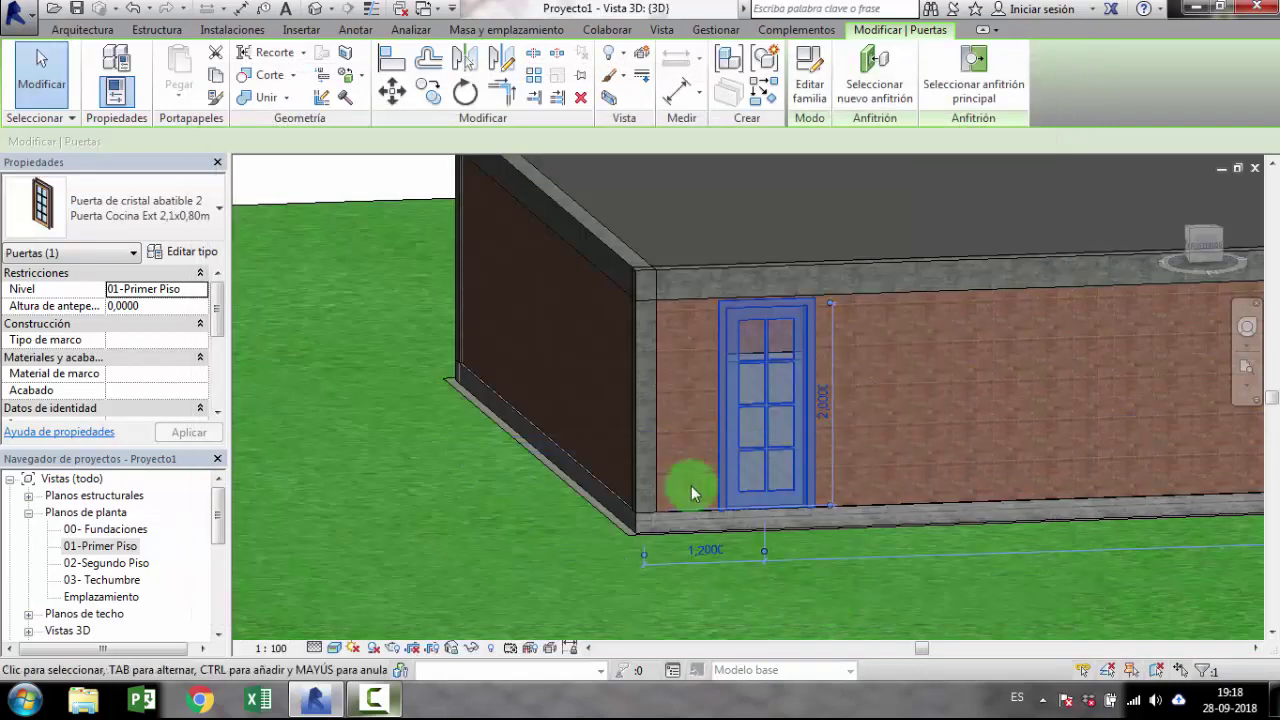
Step: Reselect the kitchen door and revise its type height to 2,0200
{"action": "left_click", "coordinate": [890, 377]}
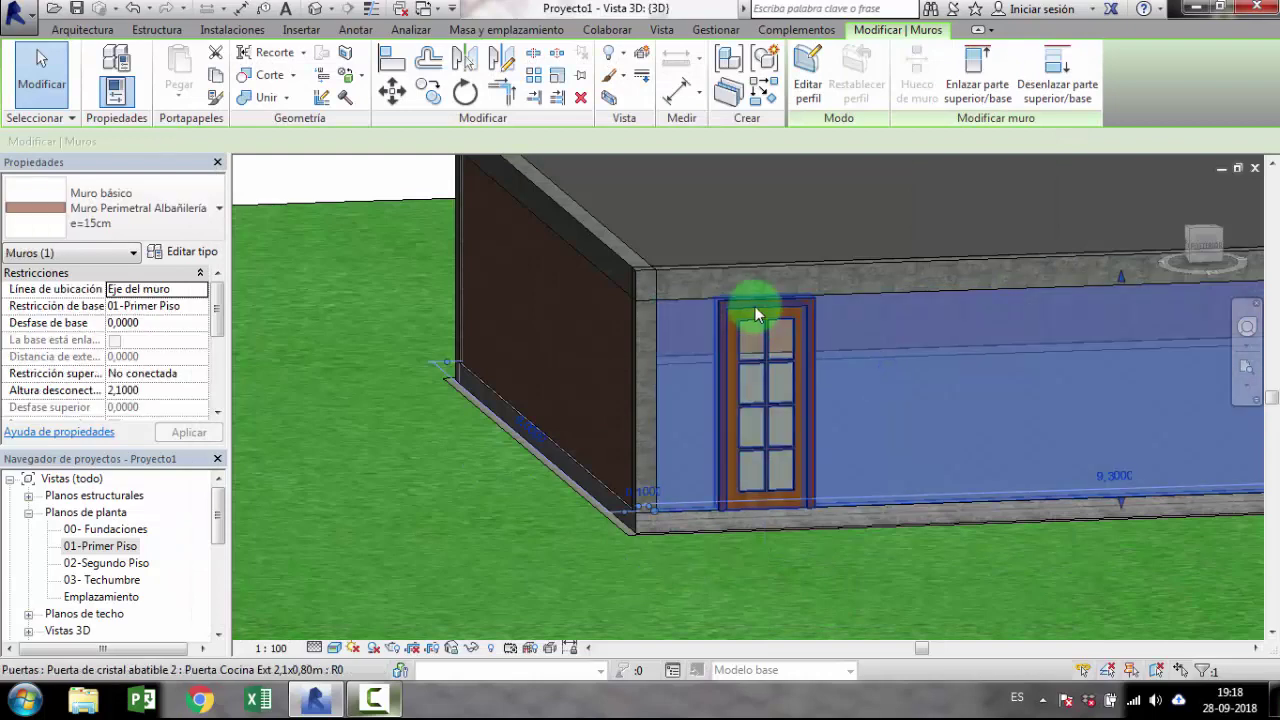
{"action": "left_click", "coordinate": [289, 435]}
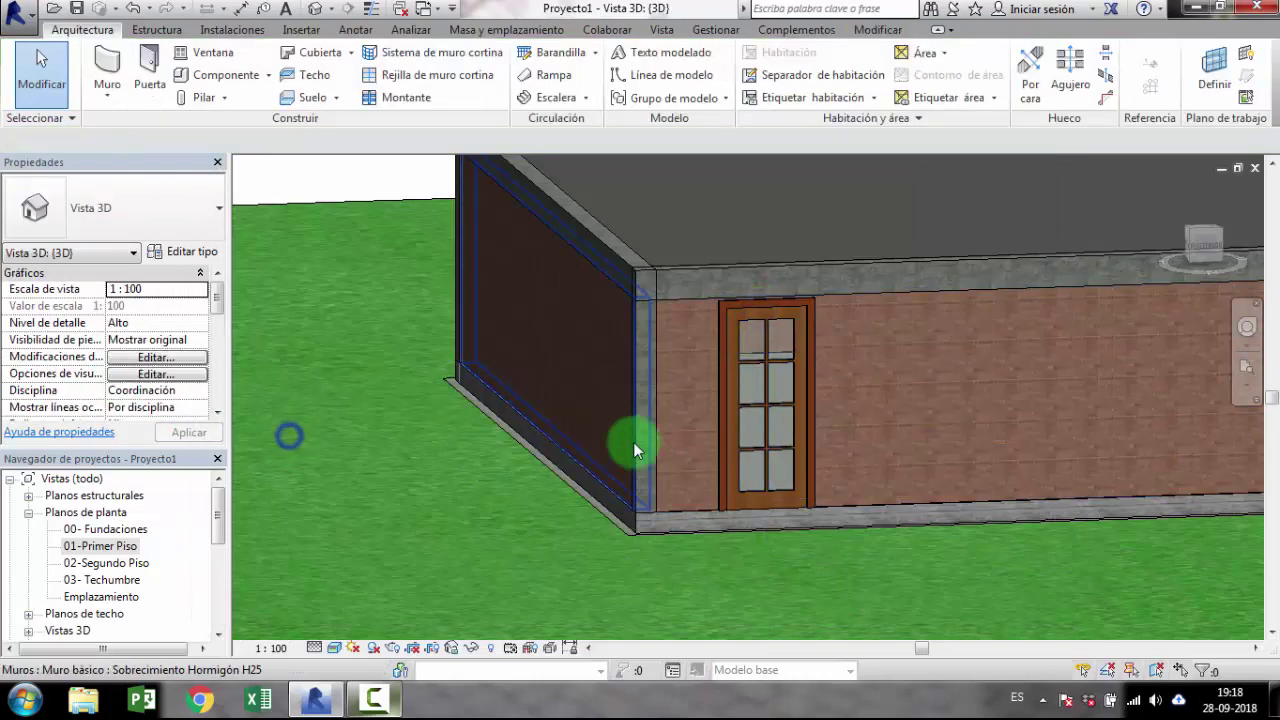
{"action": "left_click", "coordinate": [732, 418]}
{"action": "left_click", "coordinate": [175, 252]}
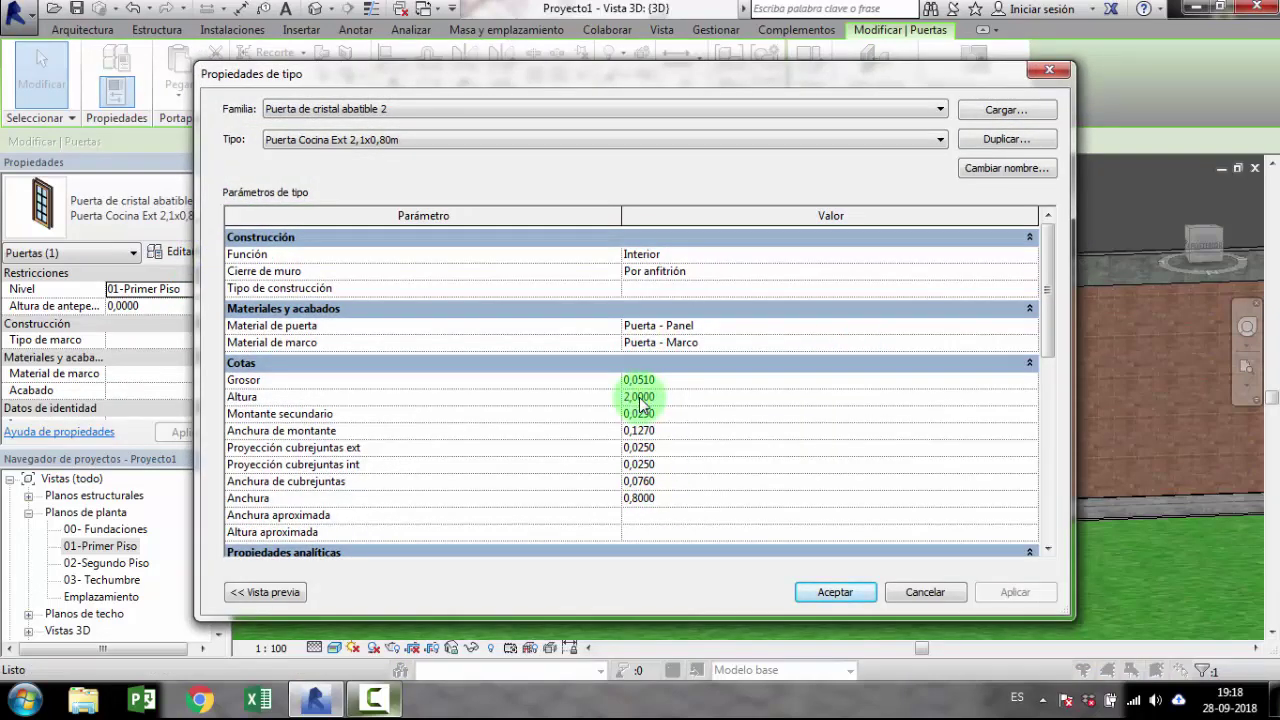
{"action": "left_click", "coordinate": [858, 592]}
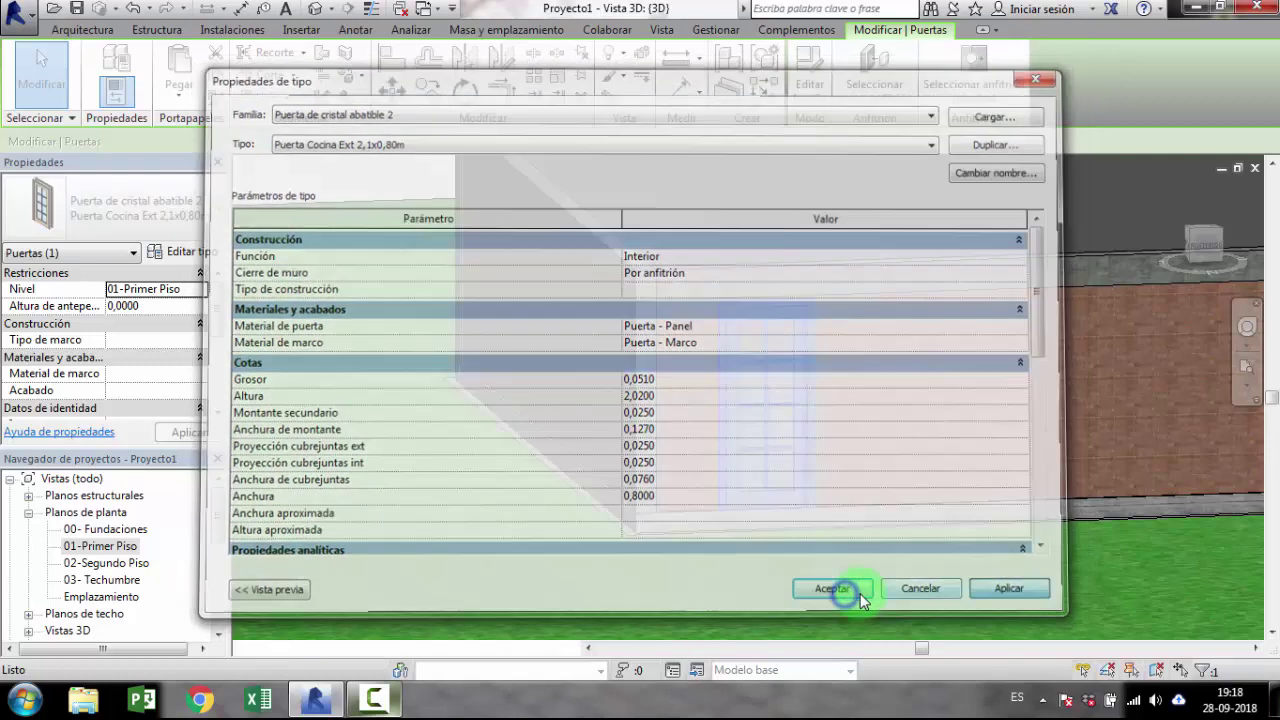
{"action": "left_click", "coordinate": [872, 593]}
{"action": "scroll", "coordinate": [853, 570], "scroll_direction": "up", "scroll_amount": 2}
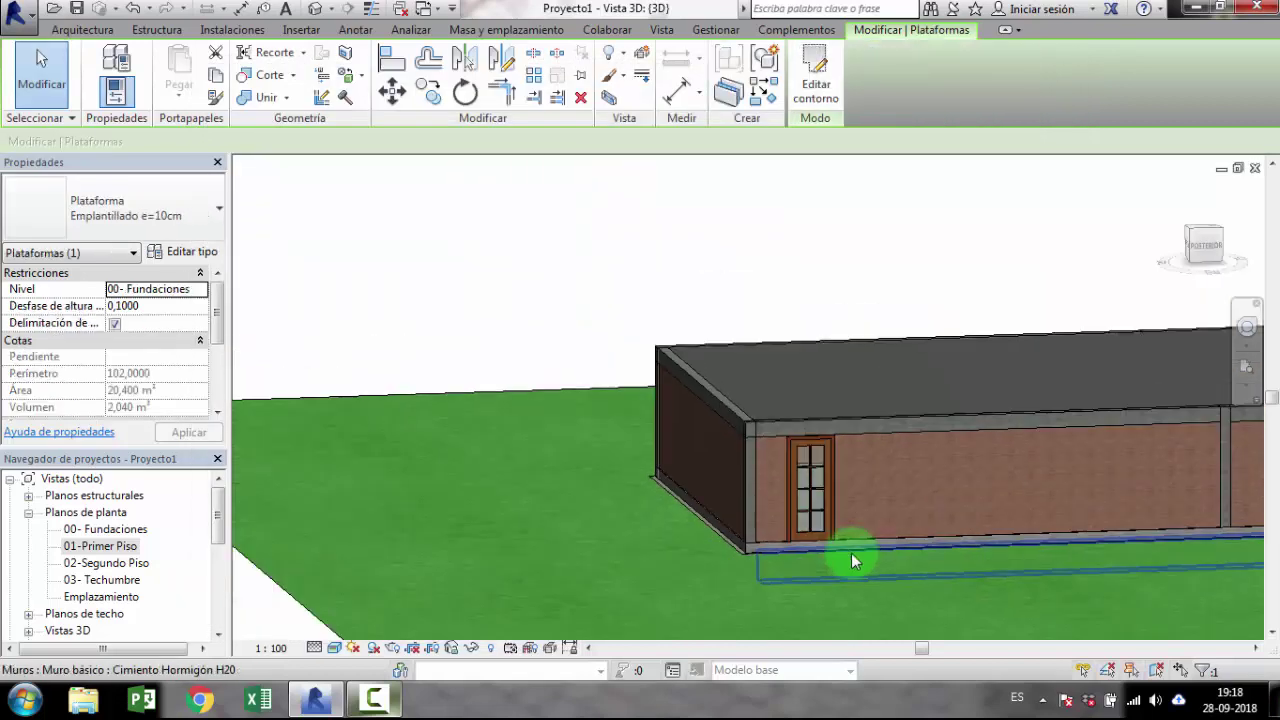
{"action": "middle_click_drag", "start_coordinate": [851, 553], "coordinate": [500, 480]}
Step: In 01-Primer Piso, set the kitchen door 0,5 from the corner wall's inside face
{"action": "left_click", "coordinate": [100, 546]}
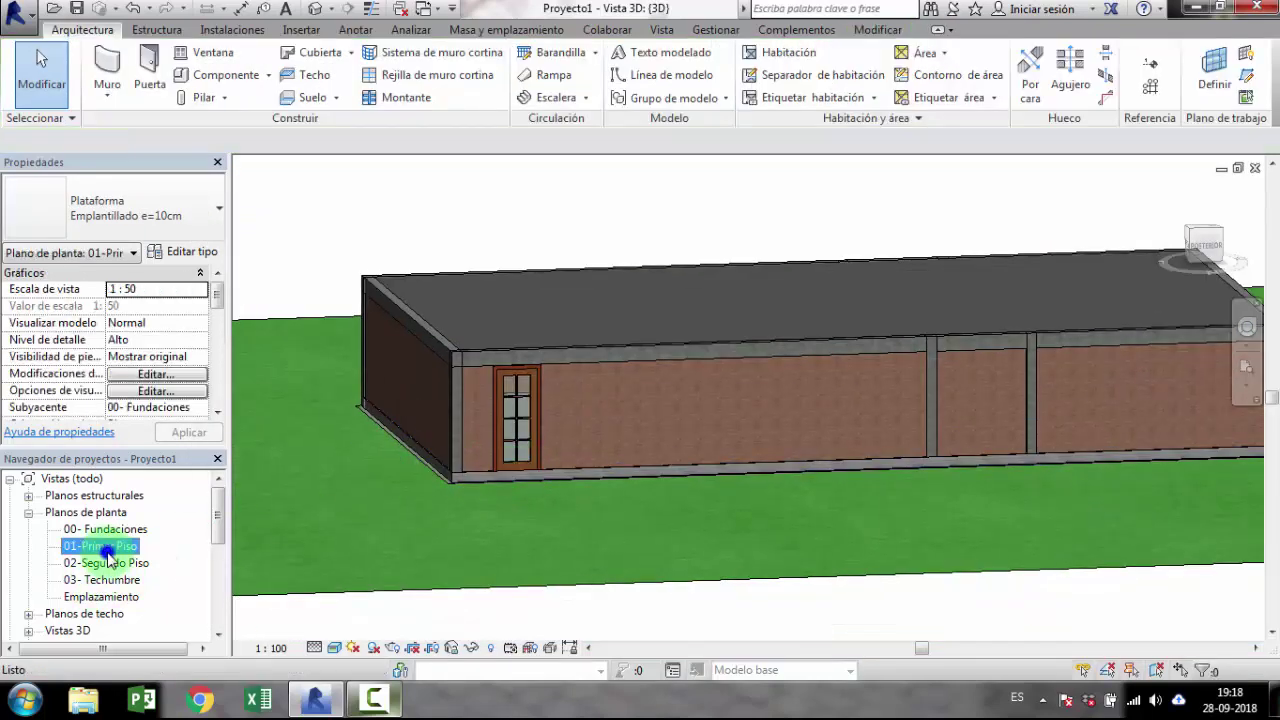
{"action": "double_click", "coordinate": [106, 548]}
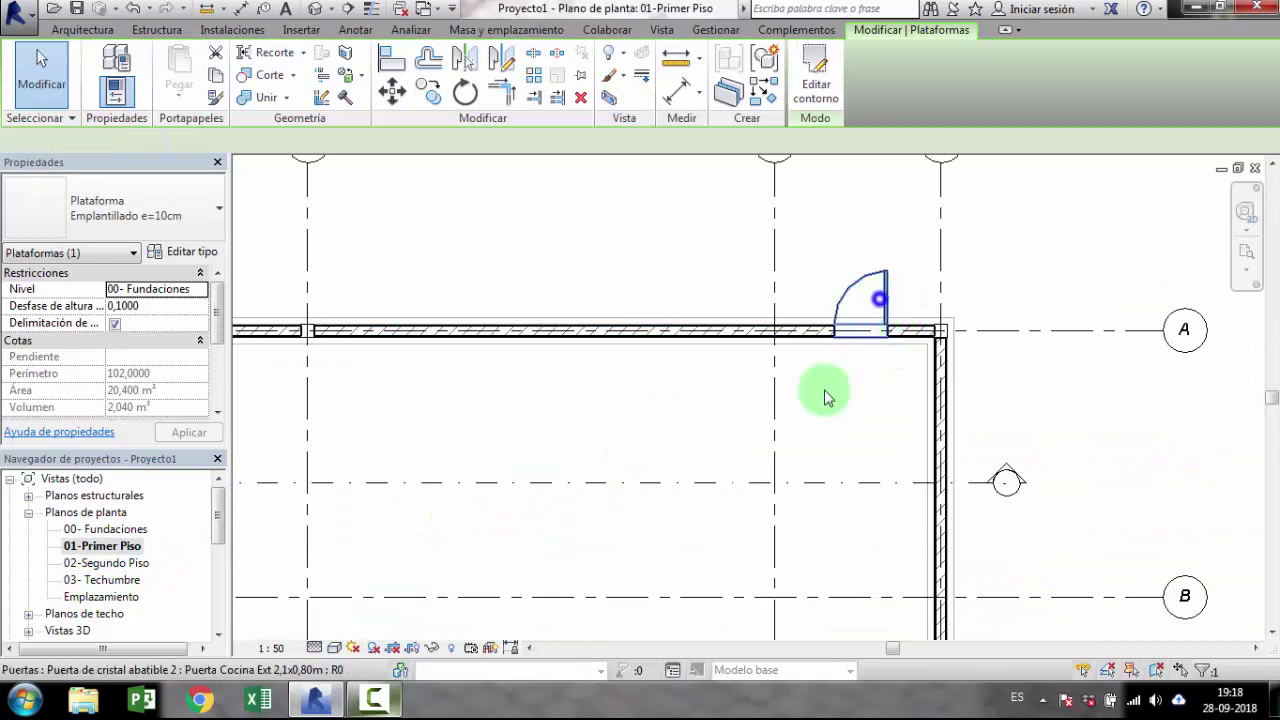
{"action": "left_click", "coordinate": [826, 396]}
{"action": "middle_click_drag", "start_coordinate": [826, 396], "coordinate": [651, 557]}
{"action": "scroll", "coordinate": [755, 392], "scroll_direction": "up", "scroll_amount": 2}
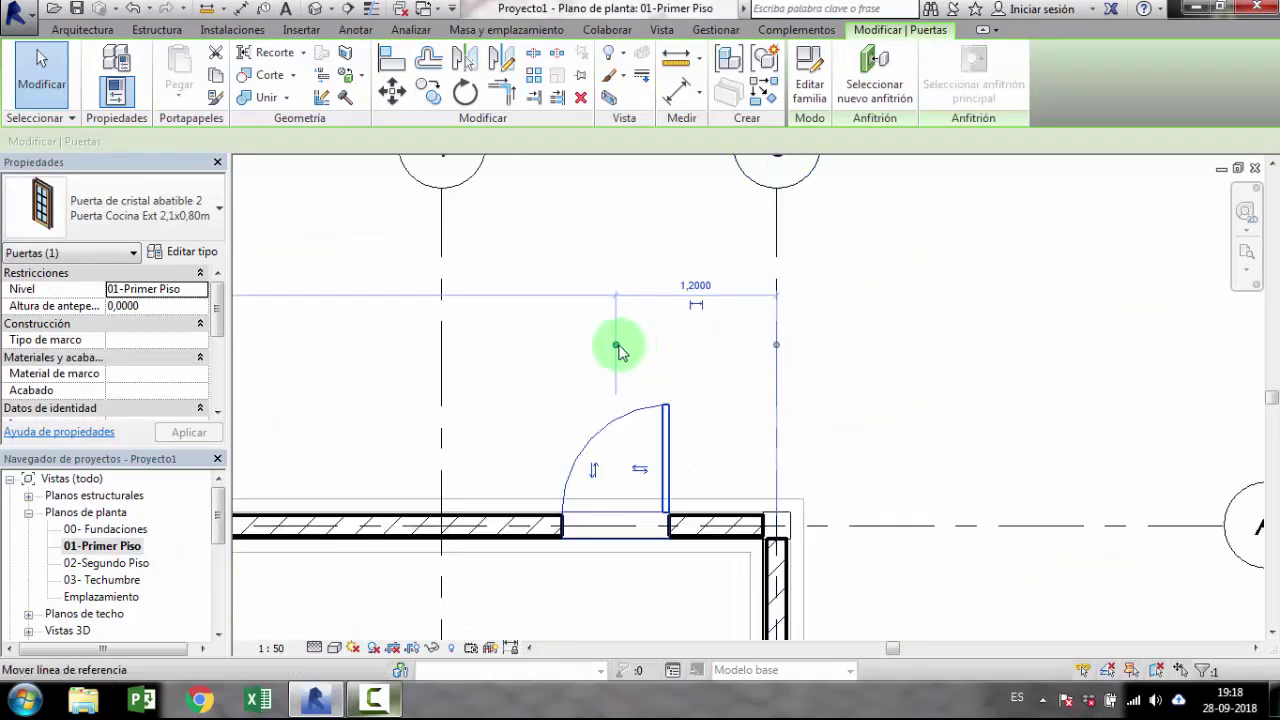
{"action": "mouse_move", "coordinate": [618, 349]}
{"action": "left_mouse_down"}
{"action": "mouse_move", "coordinate": [652, 344]}
{"action": "mouse_move", "coordinate": [657, 492]}
{"action": "mouse_move", "coordinate": [670, 484]}
{"action": "left_mouse_up"}
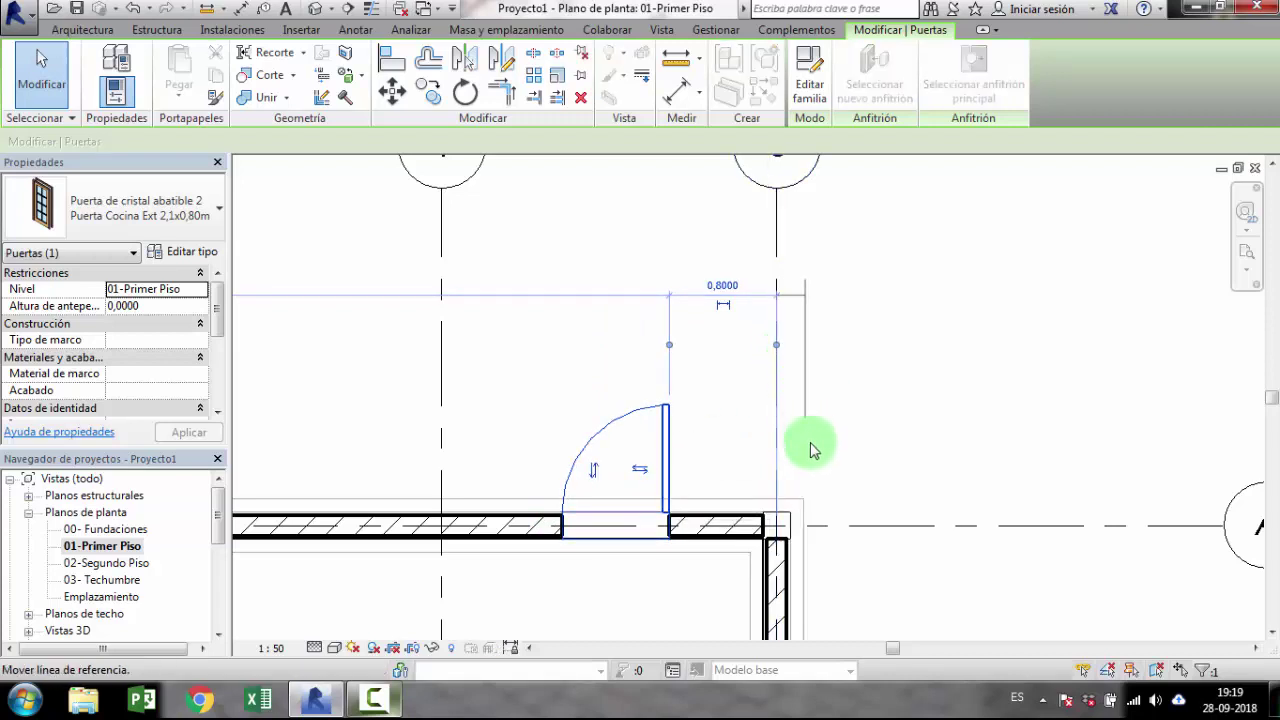
{"action": "left_click_drag", "start_coordinate": [810, 450], "coordinate": [764, 527]}
{"action": "type", "text": "0,5"}
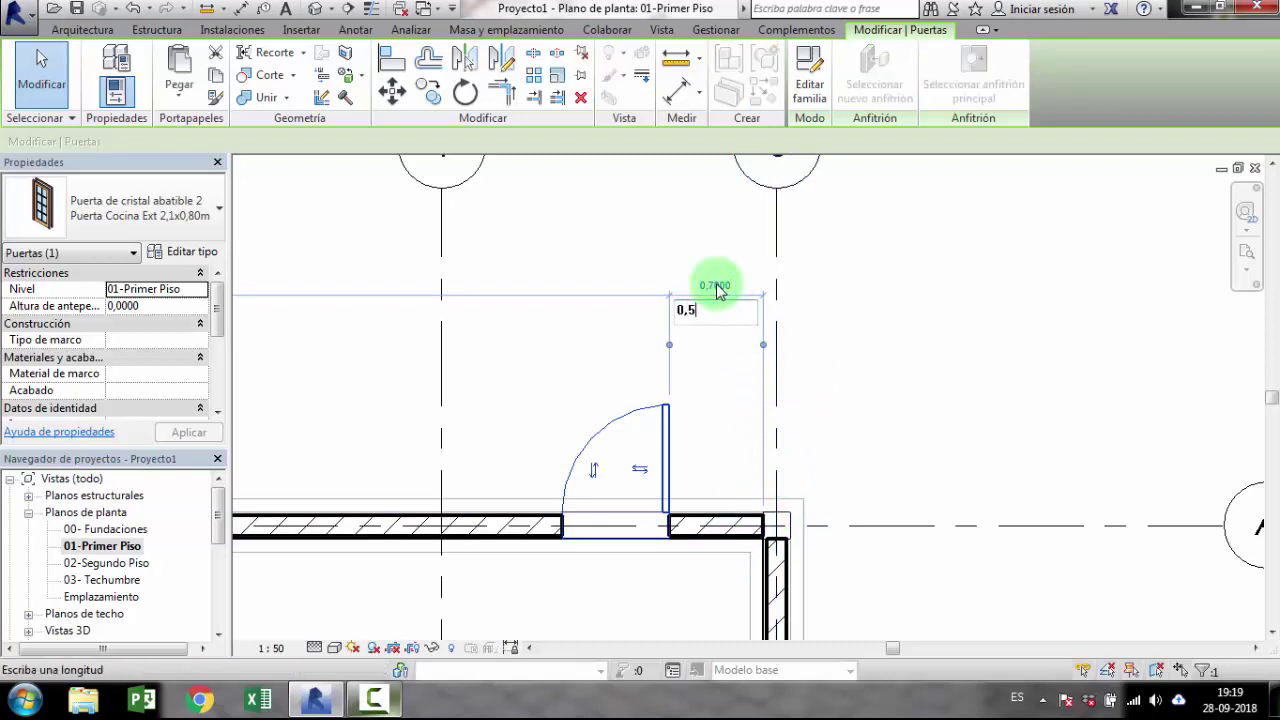
{"action": "key", "text": "Return"}
Step: Start window placement and bring up Cargar familia from the window type list
{"action": "left_click", "coordinate": [914, 349]}
{"action": "scroll", "coordinate": [914, 349], "scroll_direction": "down", "scroll_amount": 3}
{"action": "scroll", "coordinate": [923, 355], "scroll_direction": "down", "scroll_amount": 5}
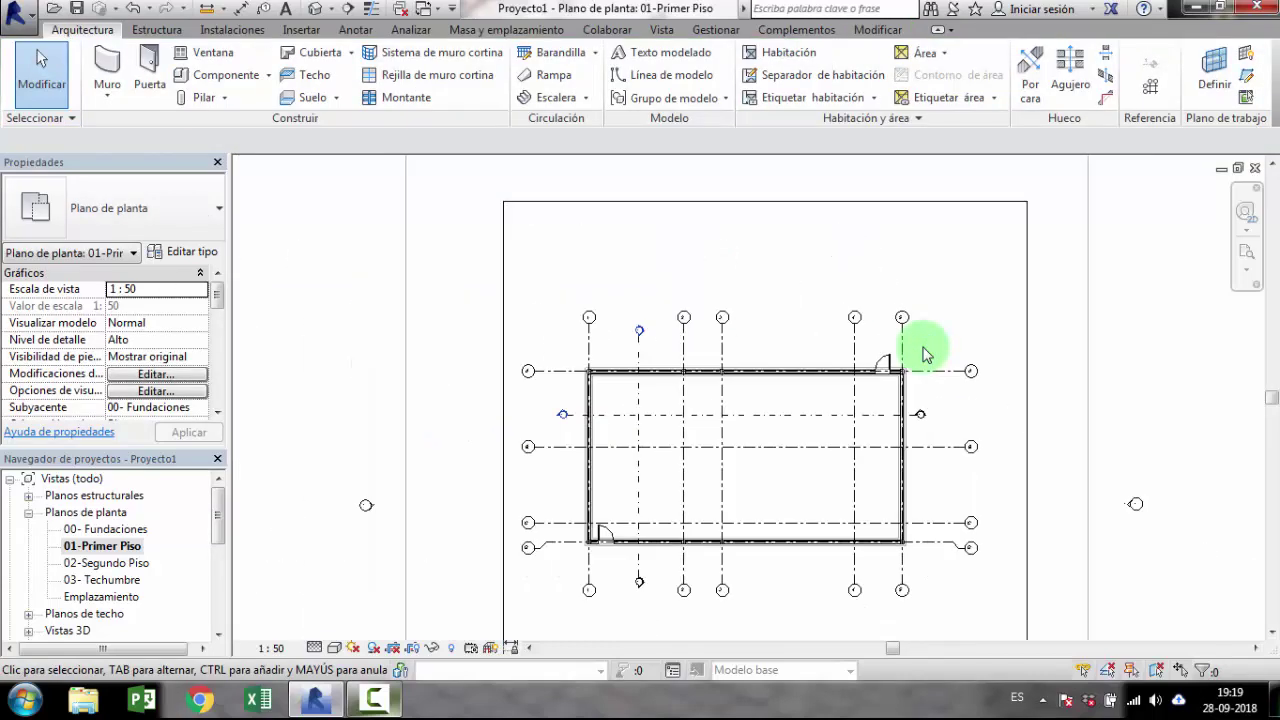
{"action": "scroll", "coordinate": [810, 438], "scroll_direction": "up", "scroll_amount": 2}
{"action": "middle_click_drag", "start_coordinate": [795, 430], "coordinate": [807, 404]}
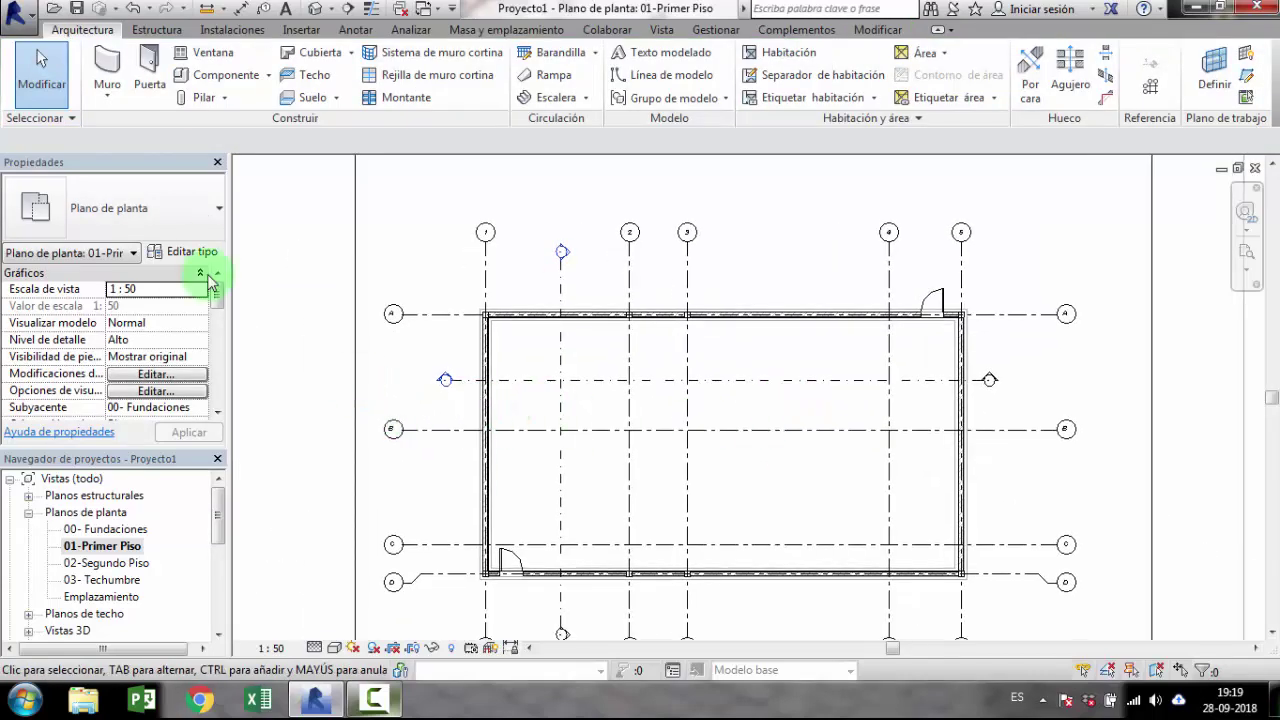
{"action": "left_click", "coordinate": [220, 55]}
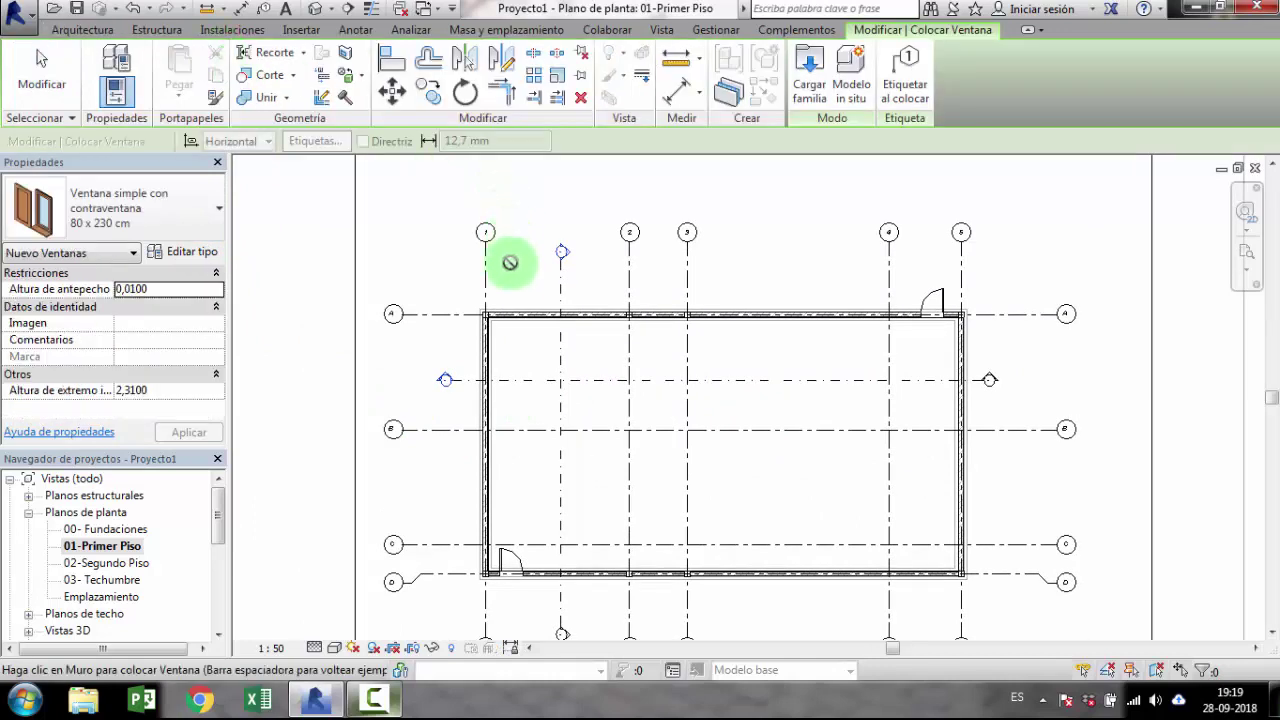
{"action": "left_click", "coordinate": [199, 214]}
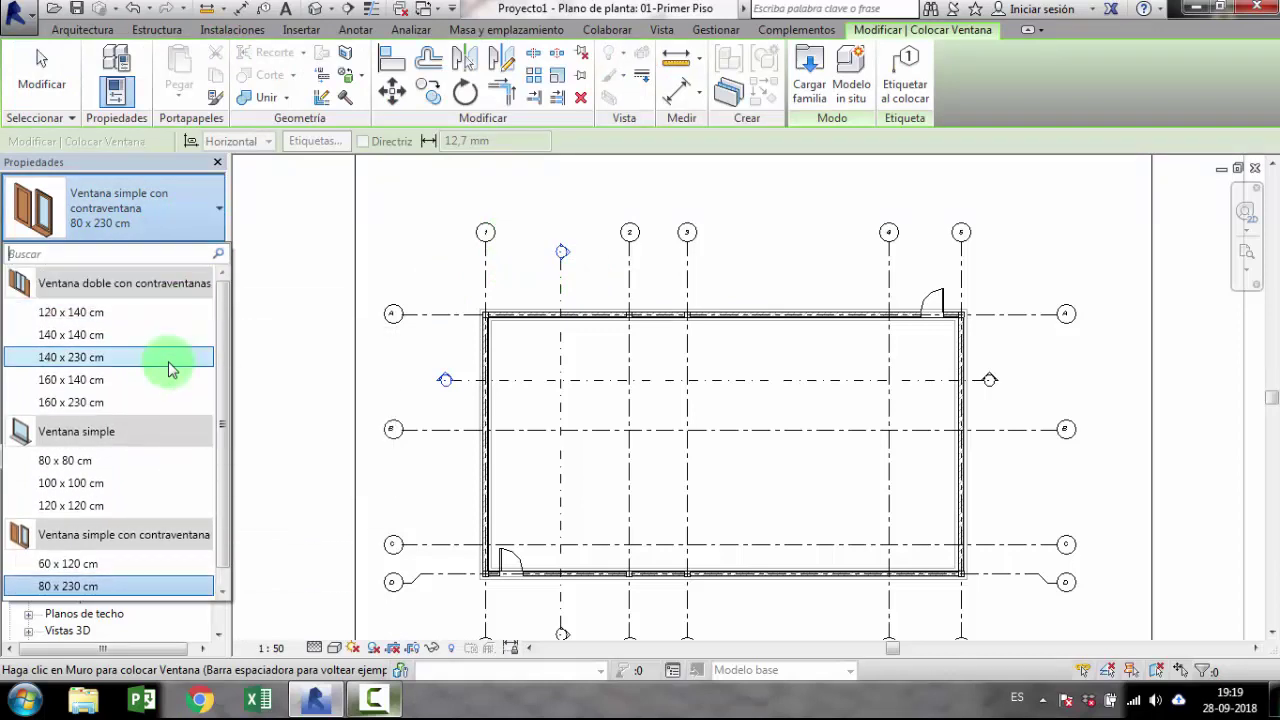
{"action": "left_click", "coordinate": [808, 75]}
Step: Open the Ventanas folder and preview window families down to Ventana batiente 1
{"action": "scroll", "coordinate": [290, 350], "scroll_direction": "down", "scroll_amount": 4}
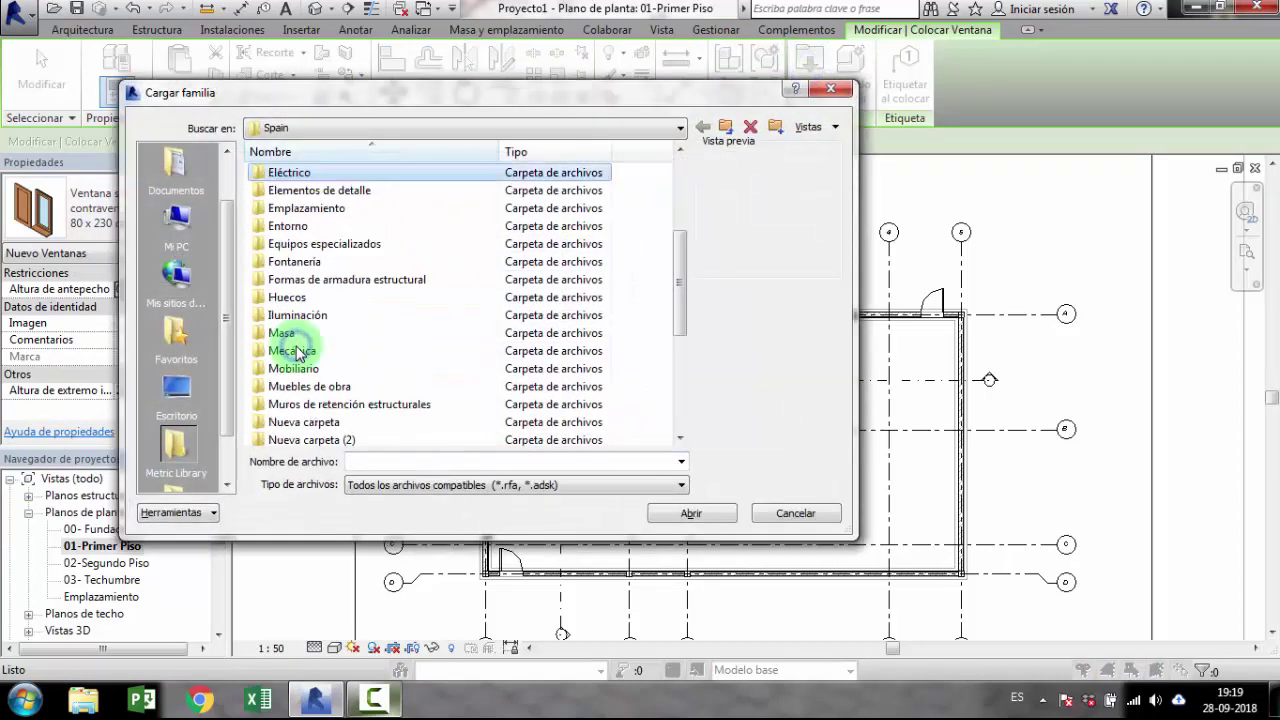
{"action": "scroll", "coordinate": [297, 352], "scroll_direction": "down", "scroll_amount": 4}
{"action": "double_click", "coordinate": [298, 406]}
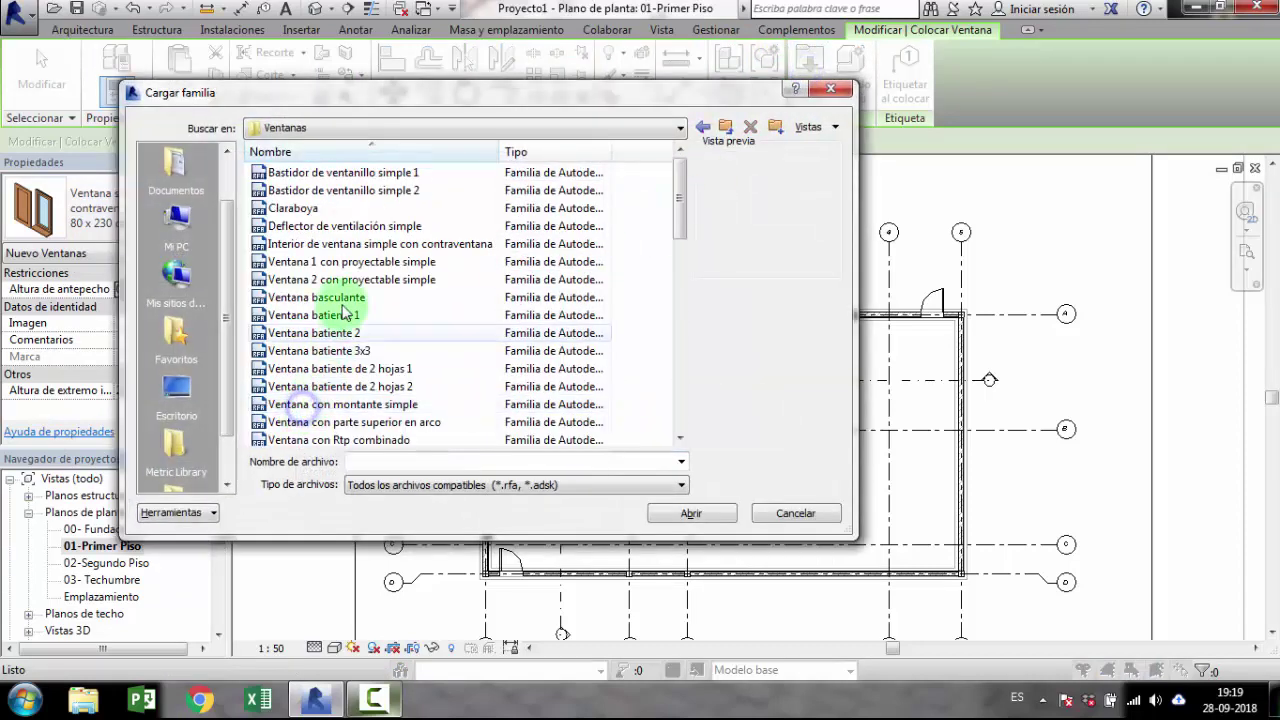
{"action": "left_click", "coordinate": [369, 172]}
{"action": "key", "text": "Down"}
{"action": "key", "text": "Down"}
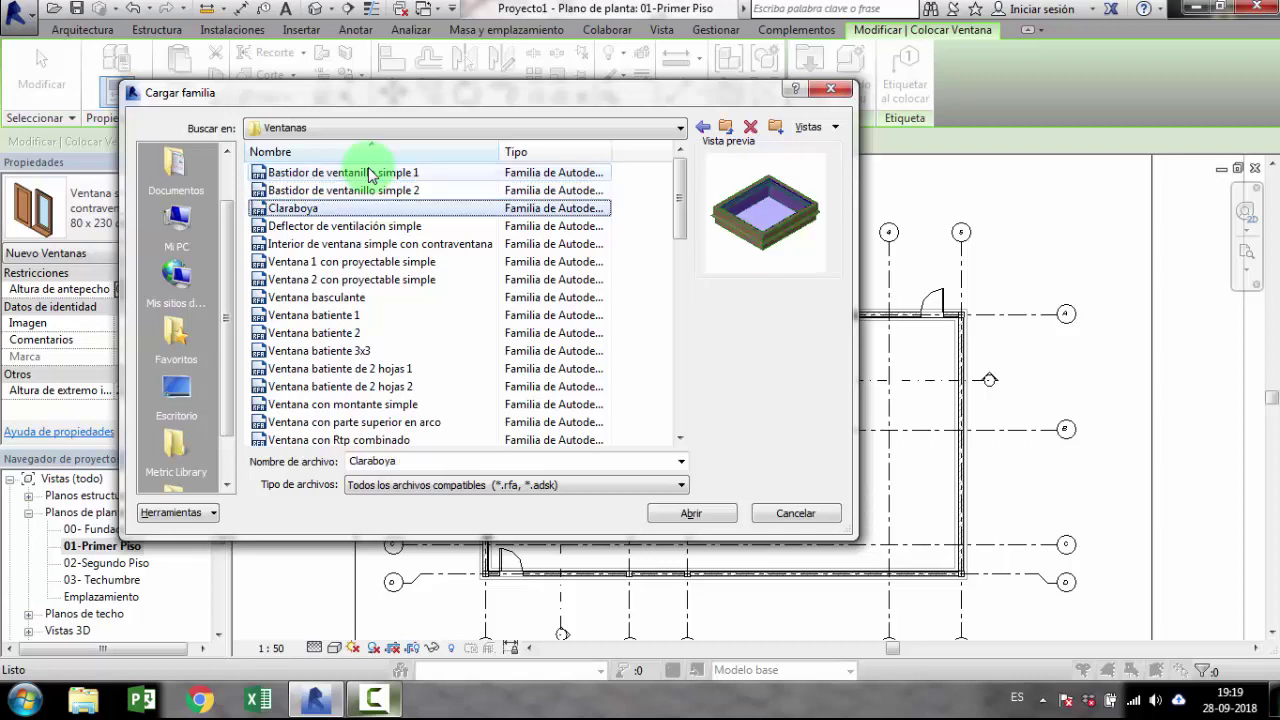
{"action": "key", "text": "Down"}
{"action": "key", "text": "Down"}
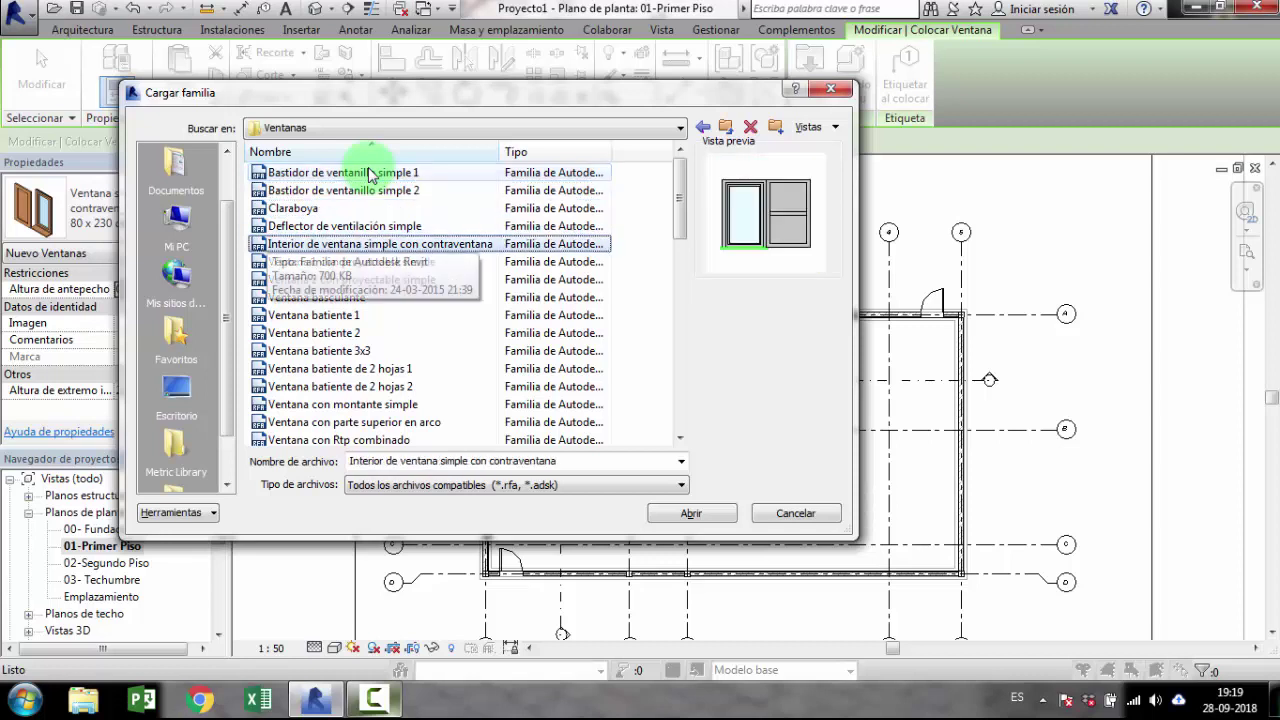
{"action": "key", "text": "Down"}
{"action": "key", "text": "Down"}
{"action": "key", "text": "Down"}
{"action": "key", "text": "Down"}
{"action": "key", "text": "Down"}
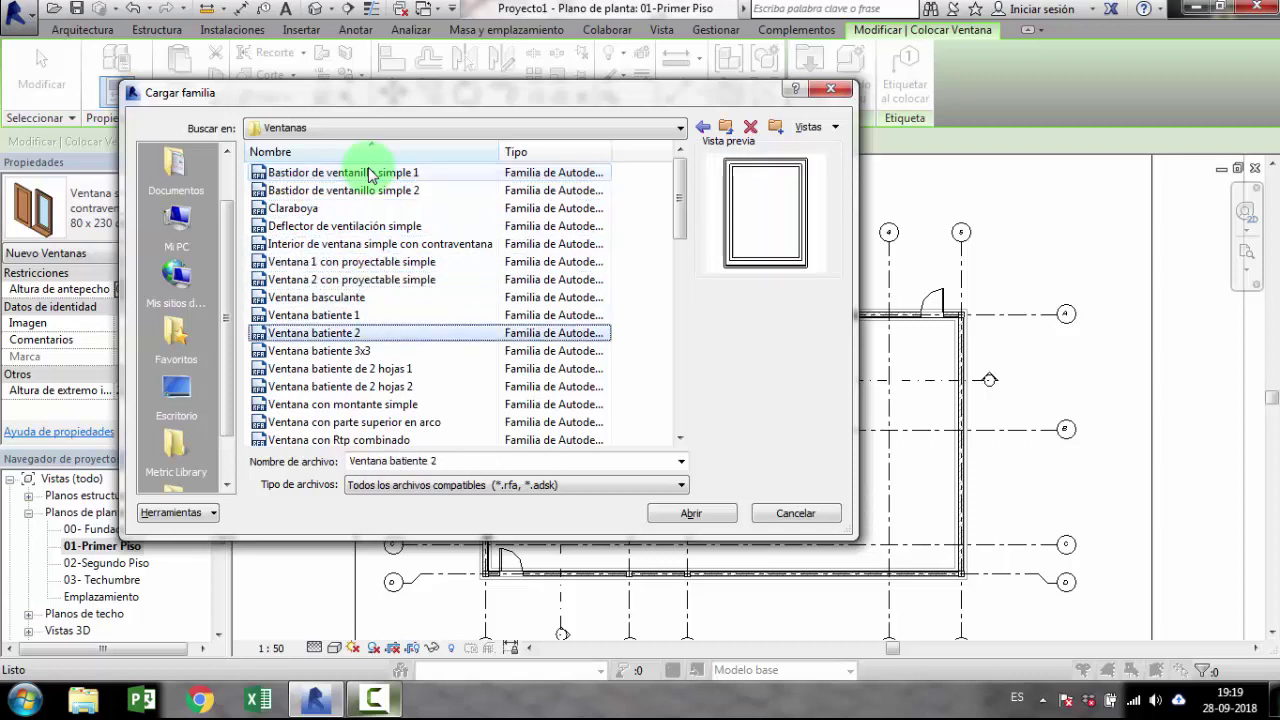
{"action": "key", "text": "Down"}
Step: Compare the casement and sliding families, then load Ventana batiente de 2 hojas 1
{"action": "key", "text": "Down"}
{"action": "key", "text": "Down"}
{"action": "key", "text": "Up"}
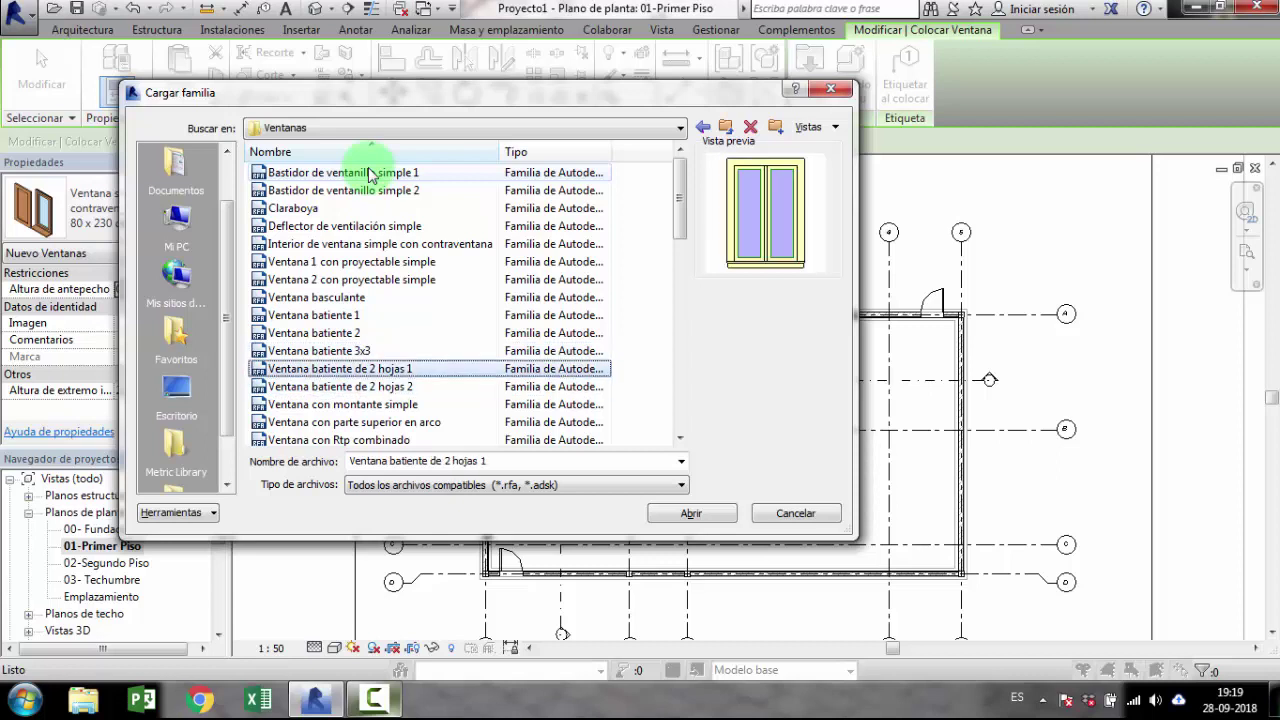
{"action": "key", "text": "Down"}
{"action": "key", "text": "Down"}
{"action": "key", "text": "Down"}
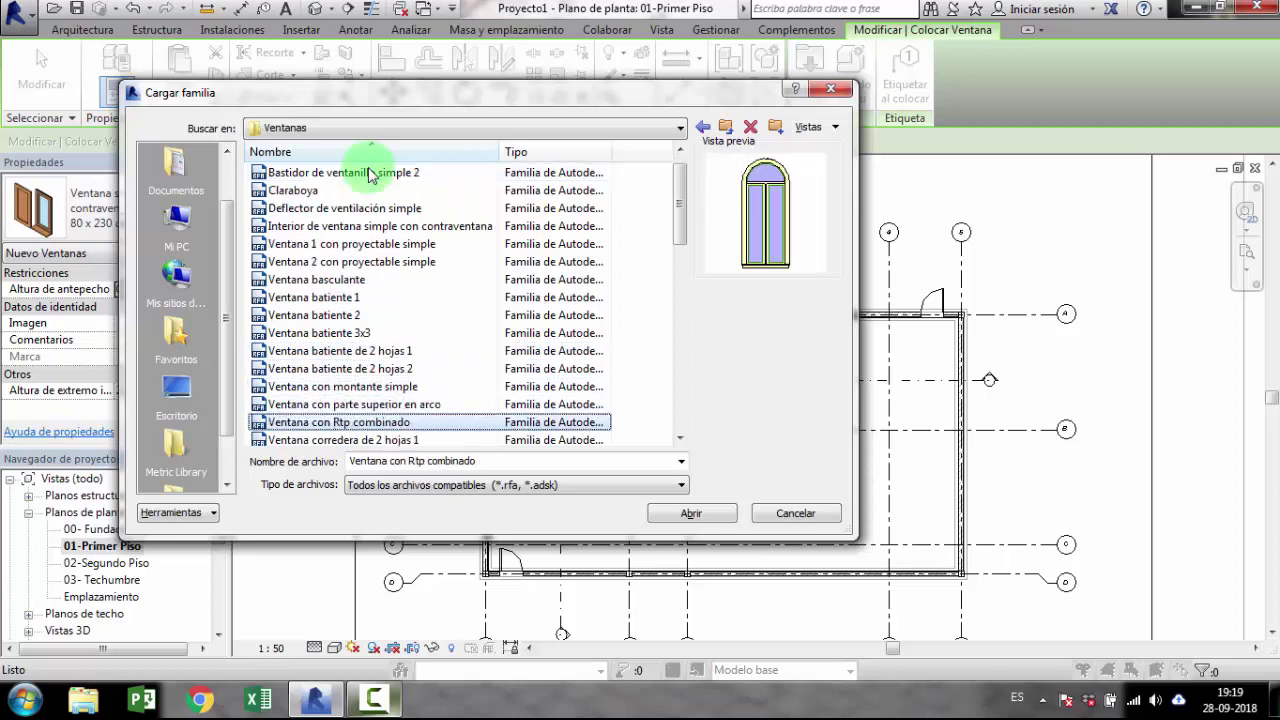
{"action": "key", "text": "Down"}
{"action": "key", "text": "Down"}
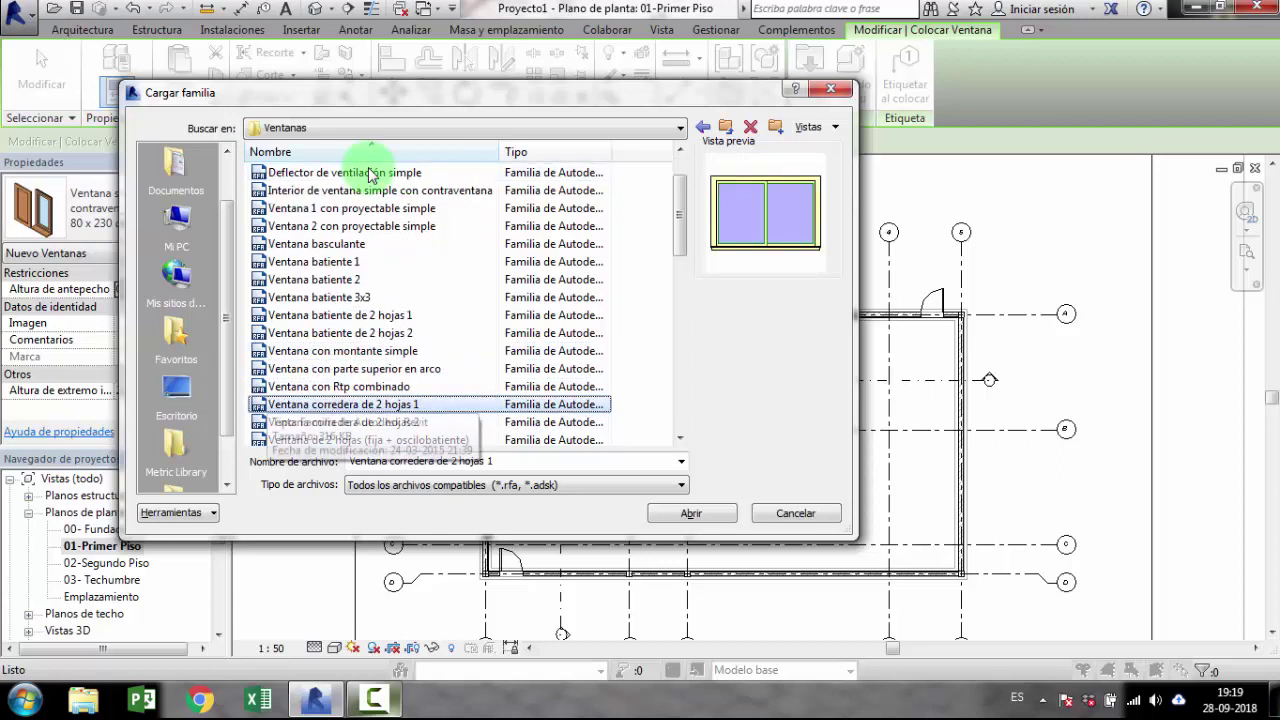
{"action": "key", "text": "Up"}
{"action": "key", "text": "Up"}
{"action": "key", "text": "Up"}
{"action": "key", "text": "Up"}
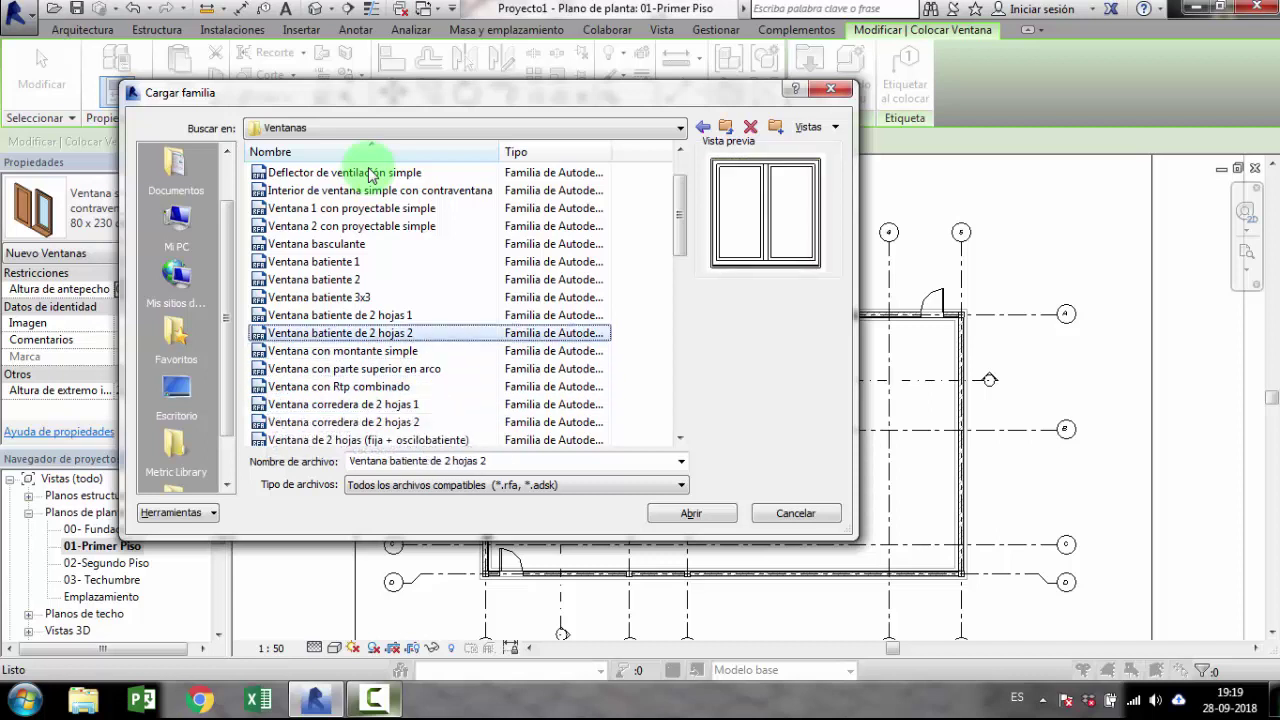
{"action": "key", "text": "Up"}
{"action": "key", "text": "Up"}
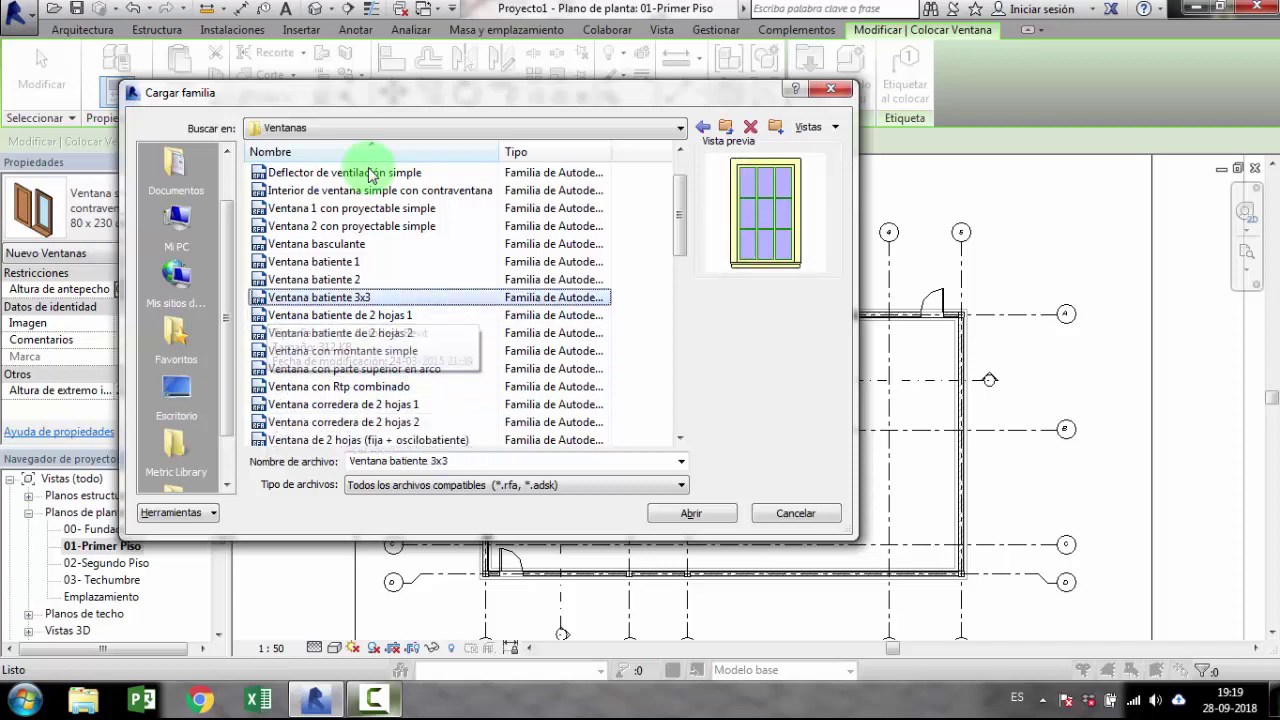
{"action": "key", "text": "Up"}
{"action": "key", "text": "Down"}
{"action": "key", "text": "Down"}
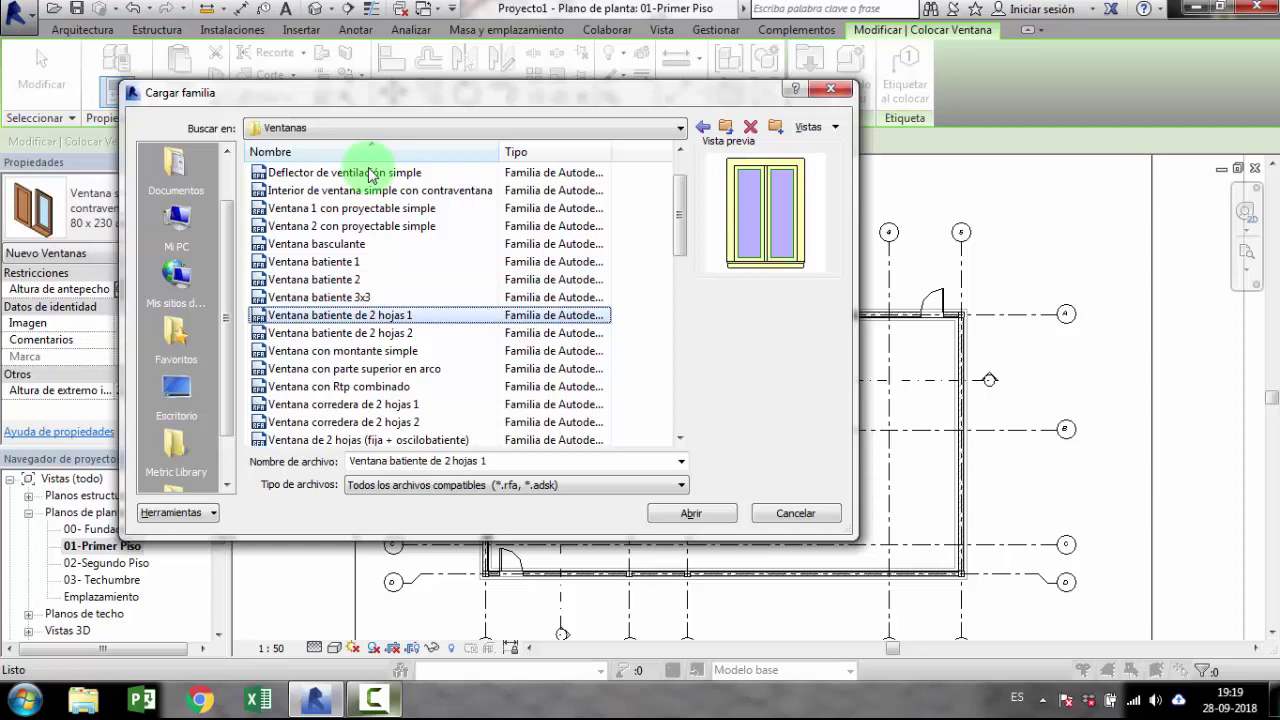
{"action": "left_click", "coordinate": [668, 517]}
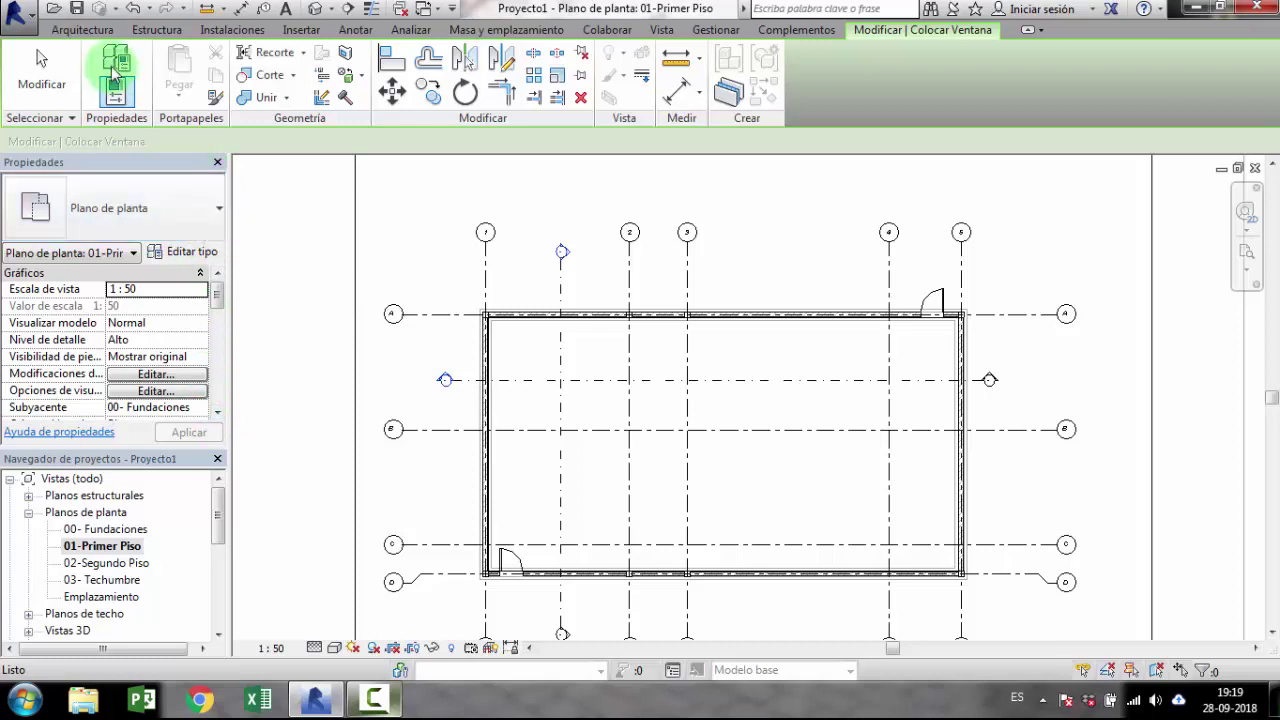
Step: Start a Ventana batiente de 2 hojas 1 window of size 1220 x 1220mm
{"action": "left_click", "coordinate": [95, 30]}
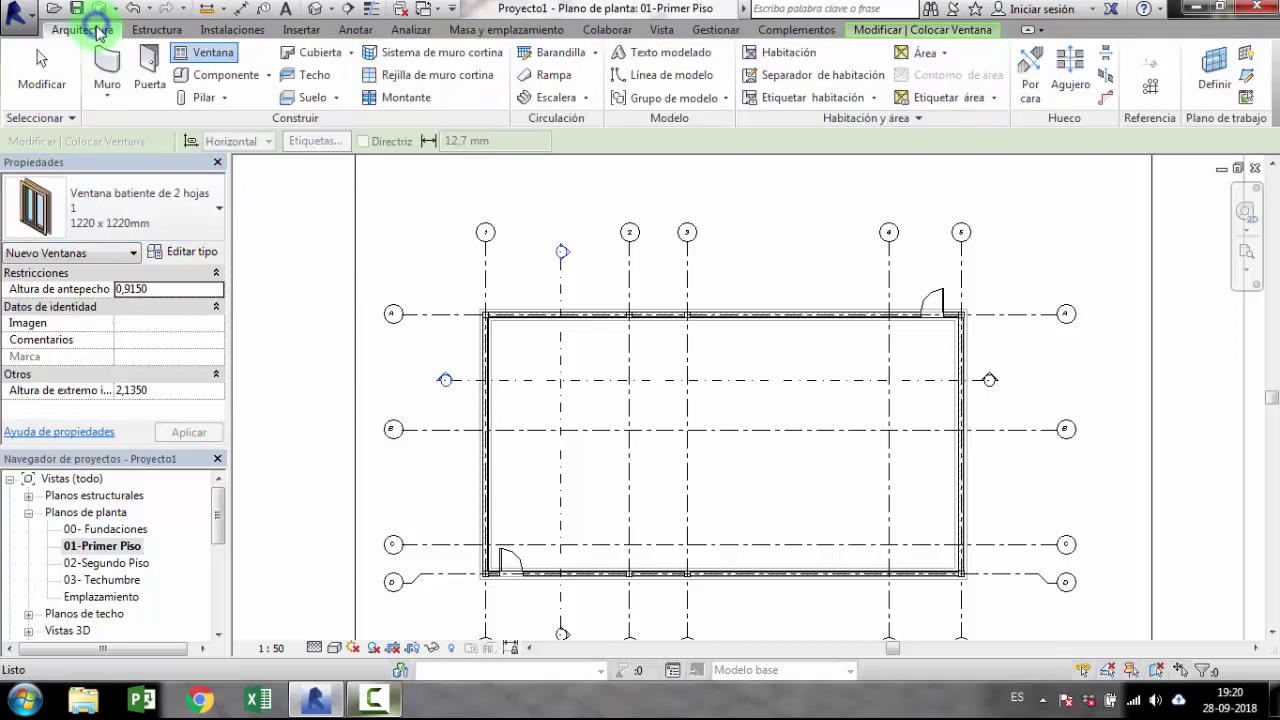
{"action": "left_click", "coordinate": [201, 236]}
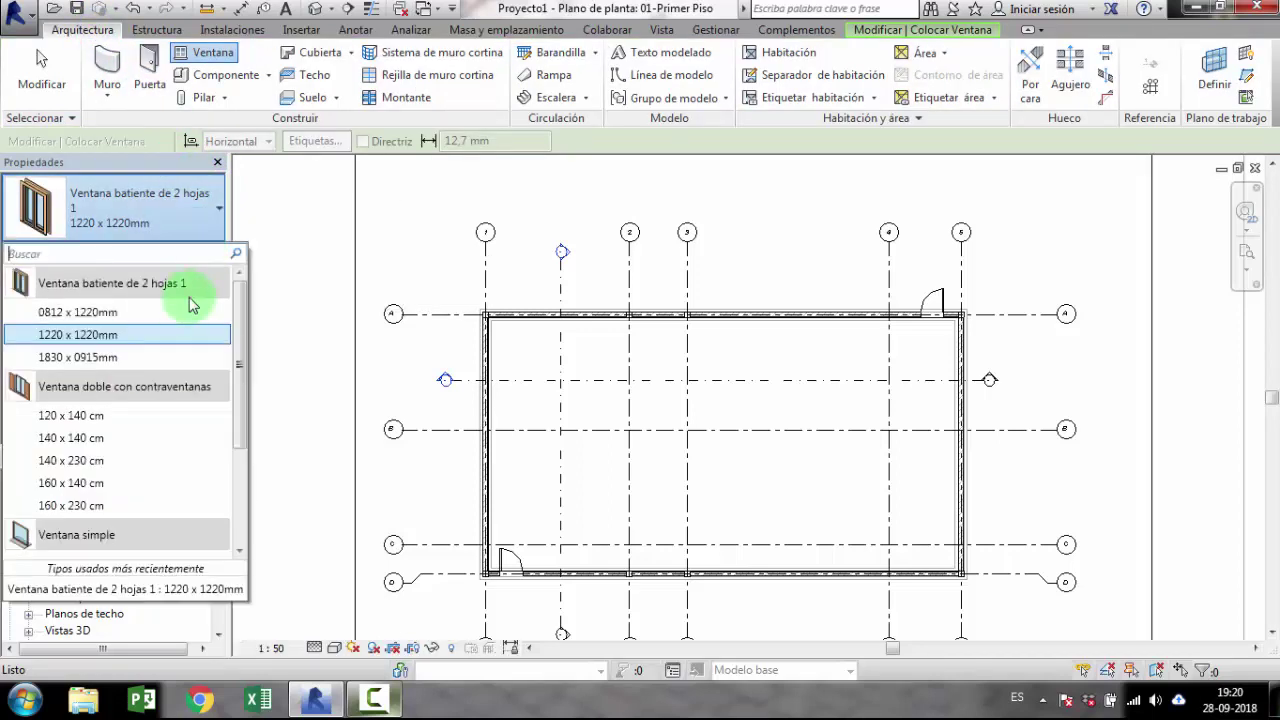
{"action": "mouse_move", "coordinate": [78, 335]}
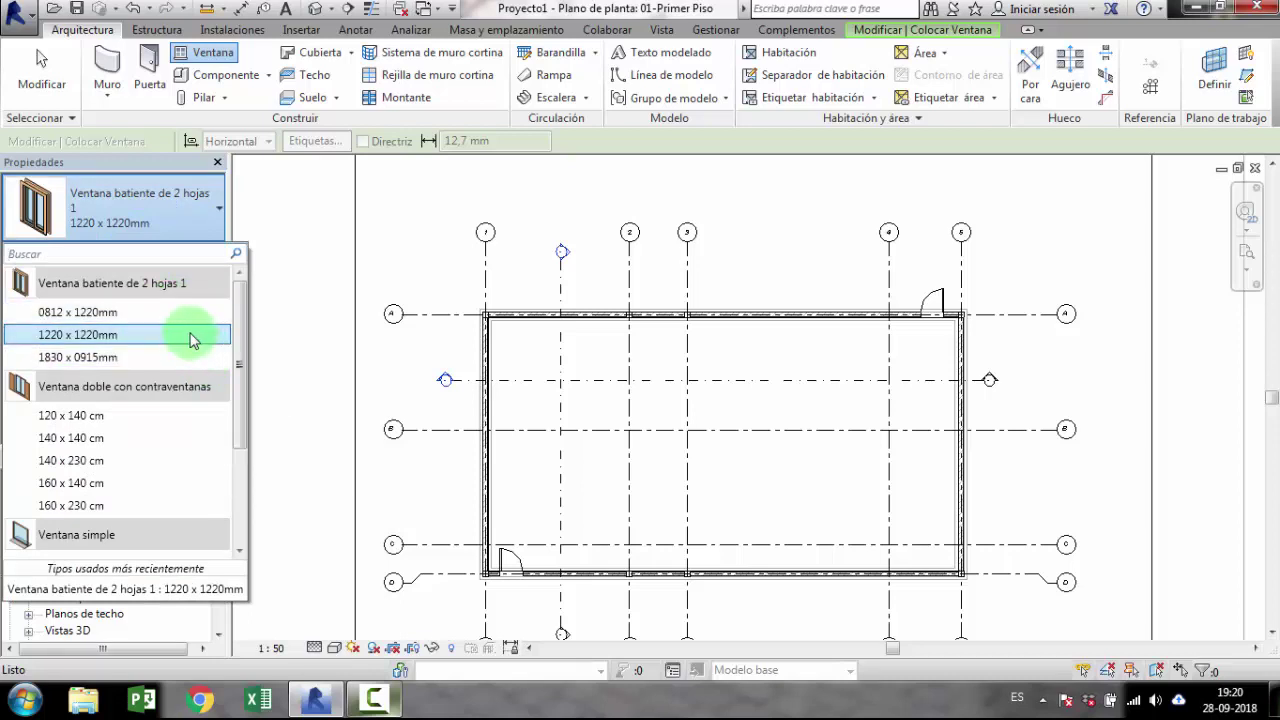
{"action": "left_click", "coordinate": [156, 342]}
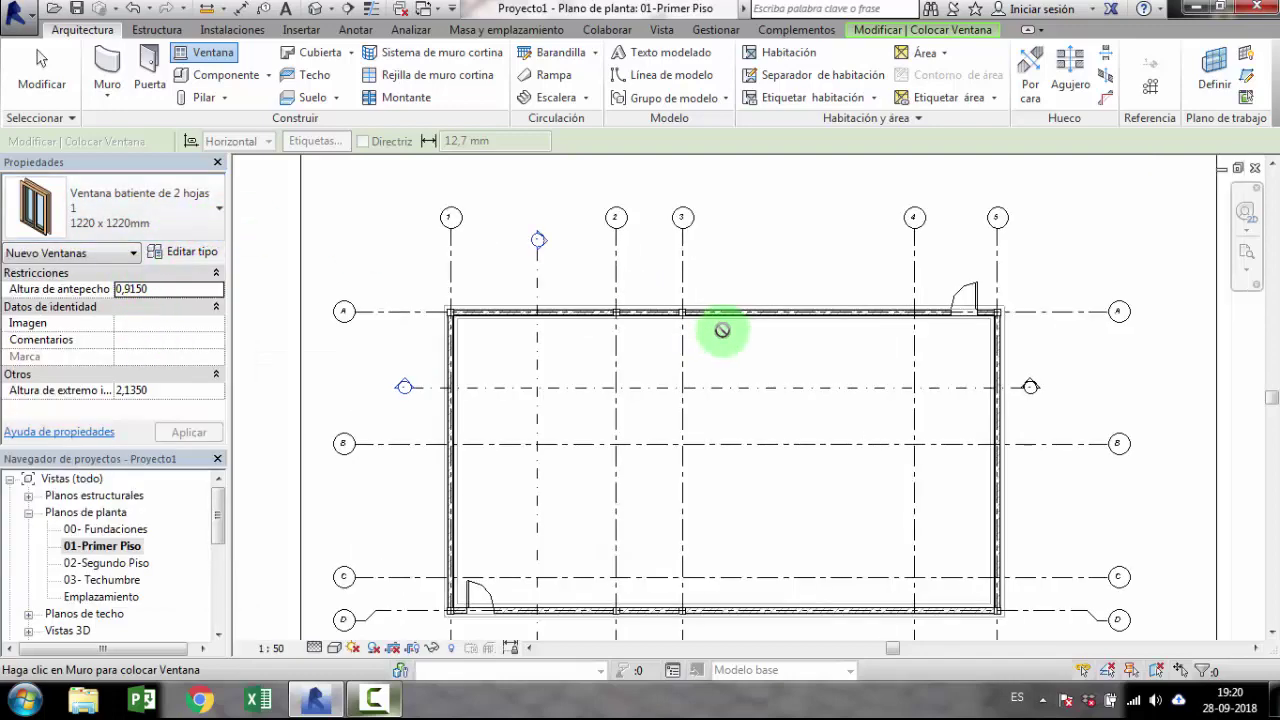
Step: Place the window in the bottom wall beside the kitchen door
{"action": "scroll", "coordinate": [690, 320], "scroll_direction": "up", "scroll_amount": 2}
{"action": "scroll", "coordinate": [420, 305], "scroll_direction": "up", "scroll_amount": 2}
{"action": "scroll", "coordinate": [514, 303], "scroll_direction": "up", "scroll_amount": 2}
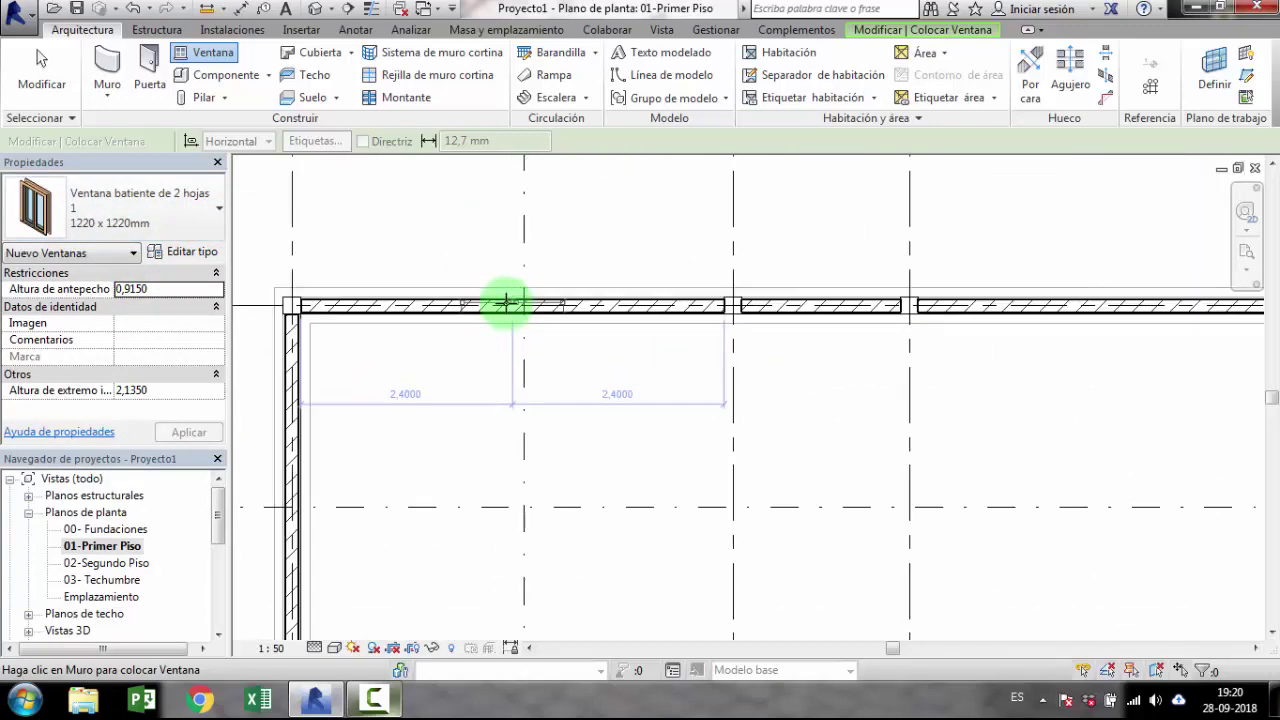
{"action": "scroll", "coordinate": [500, 300], "scroll_direction": "up", "scroll_amount": 1}
{"action": "scroll", "coordinate": [470, 330], "scroll_direction": "down", "scroll_amount": 2}
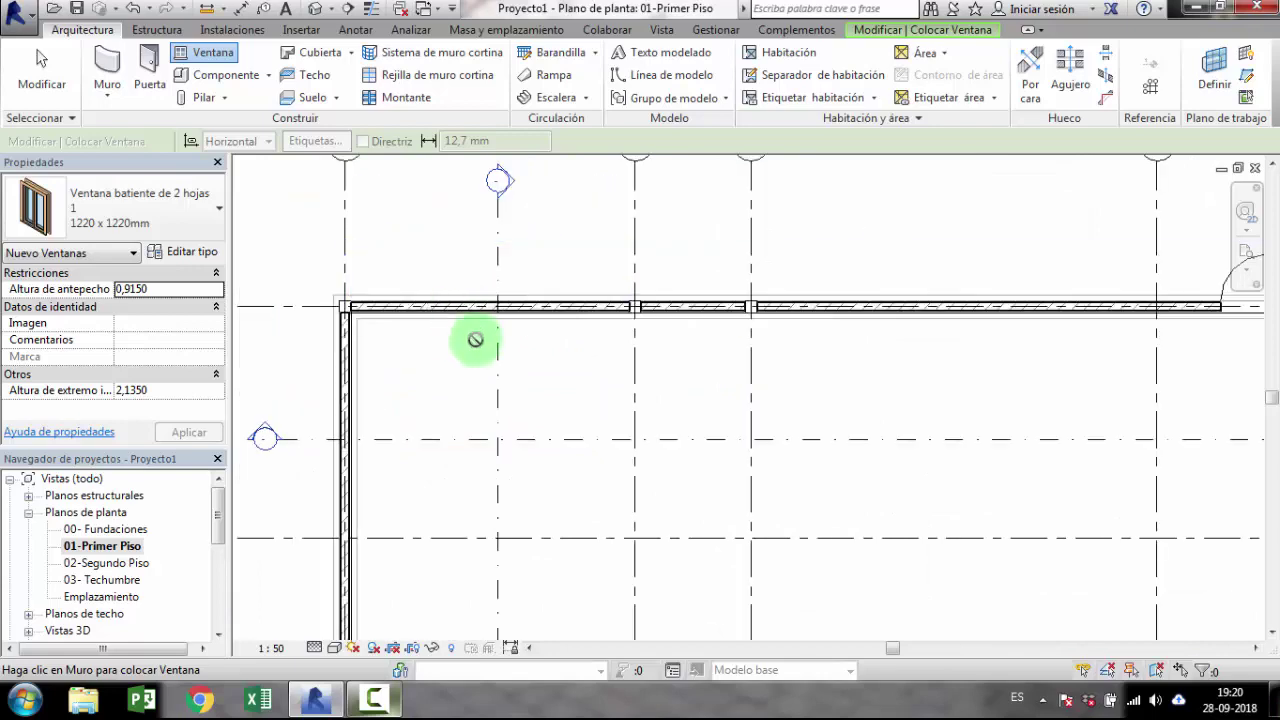
{"action": "scroll", "coordinate": [494, 372], "scroll_direction": "down", "scroll_amount": 2}
{"action": "scroll", "coordinate": [515, 510], "scroll_direction": "up", "scroll_amount": 2}
{"action": "scroll", "coordinate": [490, 488], "scroll_direction": "up", "scroll_amount": 2}
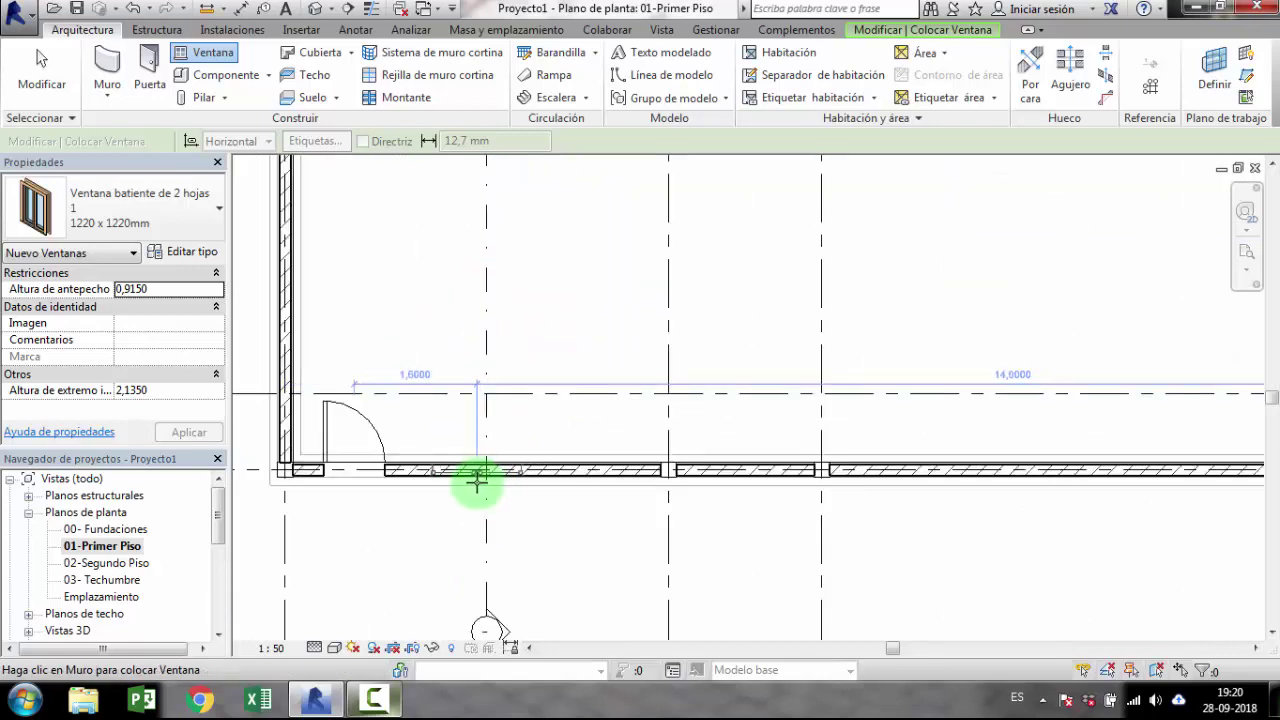
{"action": "scroll", "coordinate": [477, 482], "scroll_direction": "up", "scroll_amount": 2}
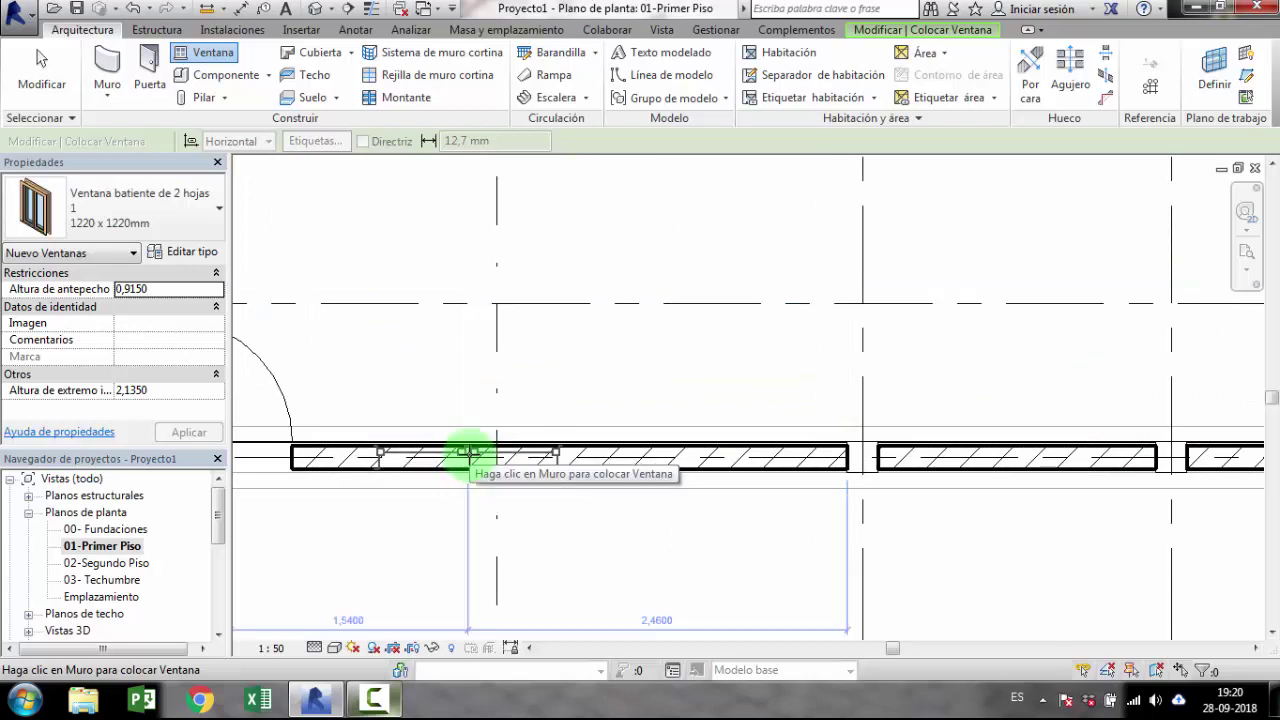
{"action": "scroll", "coordinate": [470, 452], "scroll_direction": "up", "scroll_amount": 1}
{"action": "mouse_move", "coordinate": [467, 452]}
{"action": "middle_mouse_down"}
{"action": "mouse_move", "coordinate": [600, 409]}
{"action": "mouse_move", "coordinate": [581, 410]}
{"action": "middle_mouse_up"}
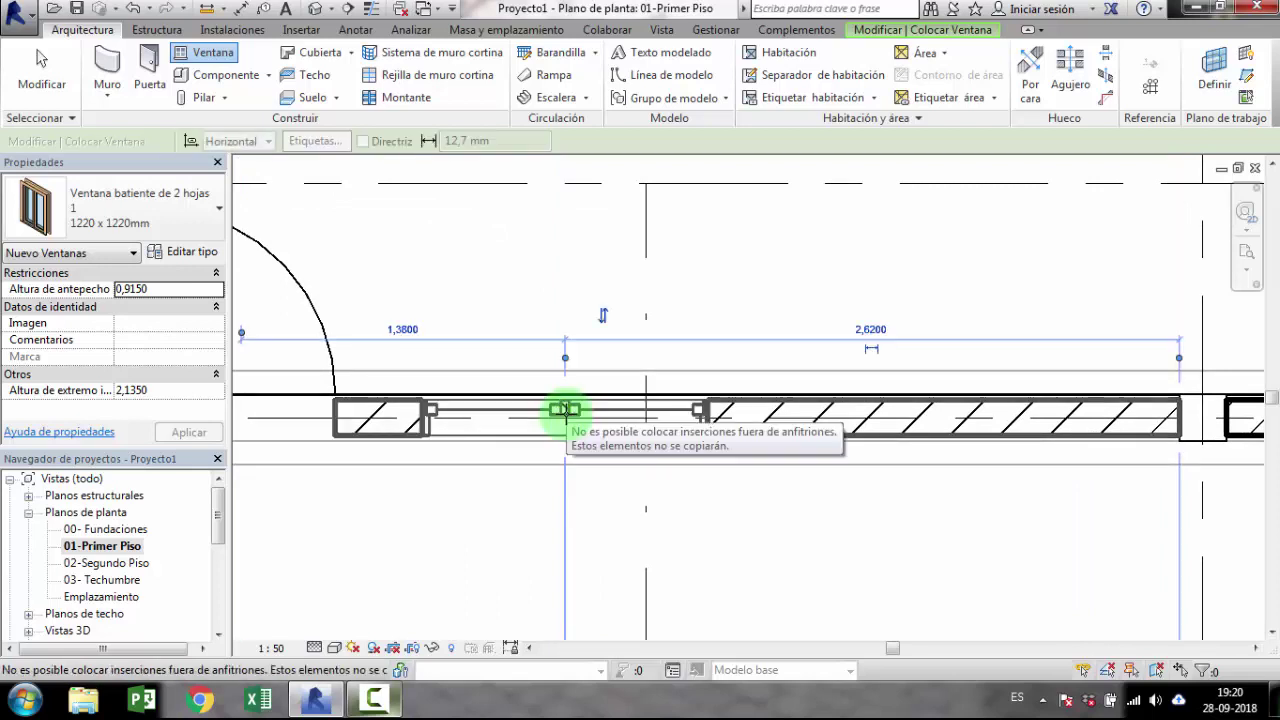
{"action": "left_click", "coordinate": [565, 410]}
{"action": "key", "text": "Escape"}
{"action": "key", "text": "Escape"}
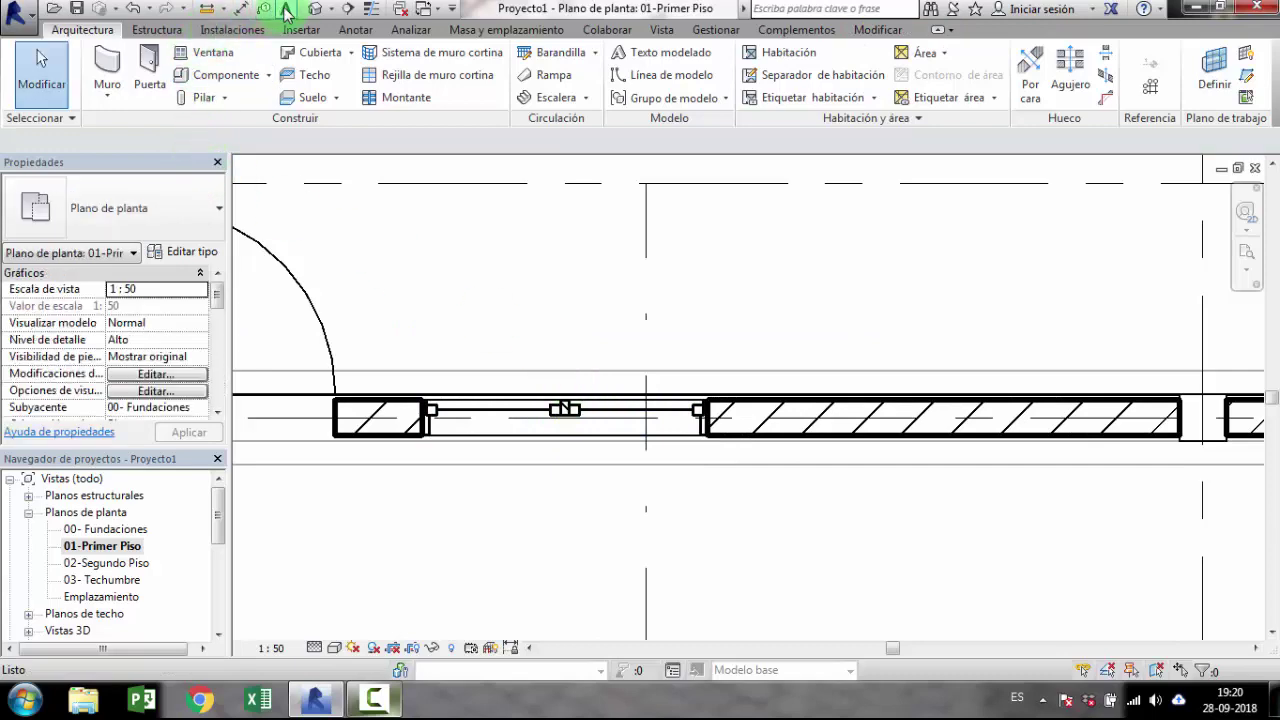
Step: Switch to the 3D view and zoom in to select the new window
{"action": "left_click", "coordinate": [315, 9]}
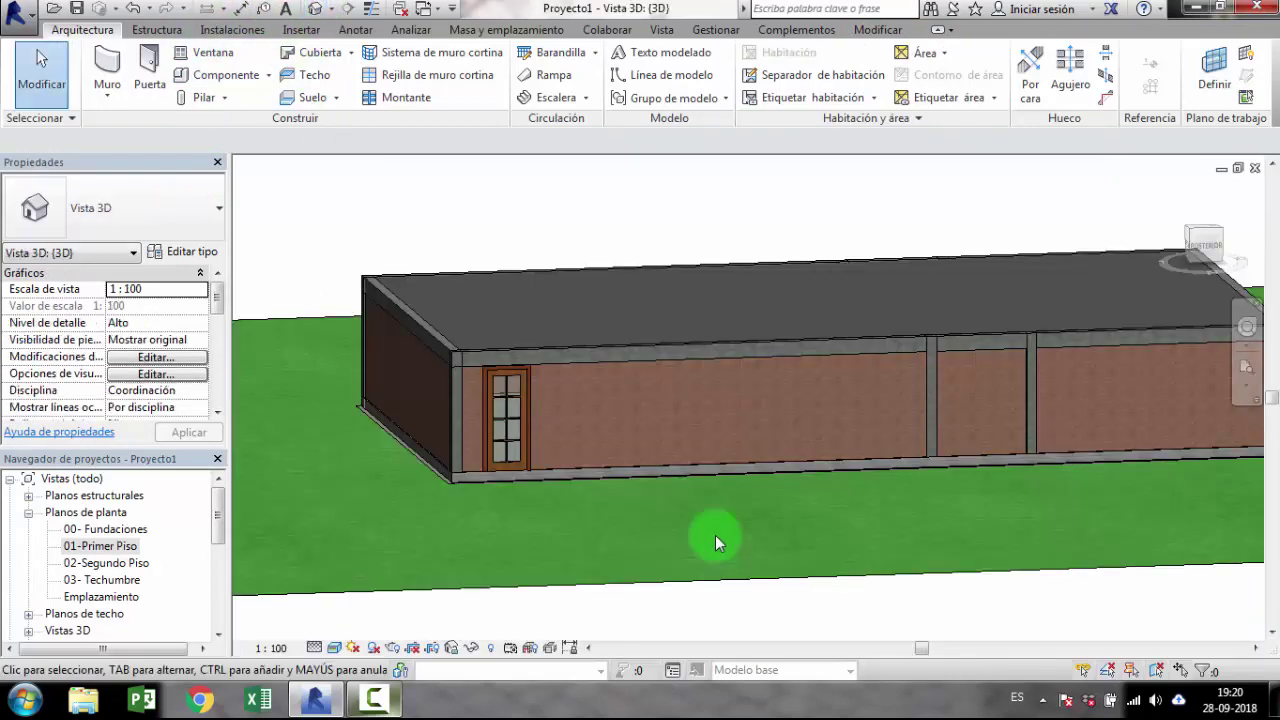
{"action": "scroll", "coordinate": [715, 535], "scroll_direction": "down", "scroll_amount": 5}
{"action": "mouse_move", "coordinate": [716, 522]}
{"action": "middle_mouse_down", "text": "shift"}
{"action": "mouse_move", "coordinate": [1128, 540]}
{"action": "mouse_move", "coordinate": [642, 525]}
{"action": "middle_mouse_up", "text": "shift"}
{"action": "scroll", "coordinate": [650, 520], "scroll_direction": "up", "scroll_amount": 3}
{"action": "scroll", "coordinate": [700, 525], "scroll_direction": "up", "scroll_amount": 3}
{"action": "scroll", "coordinate": [820, 540], "scroll_direction": "up", "scroll_amount": 3}
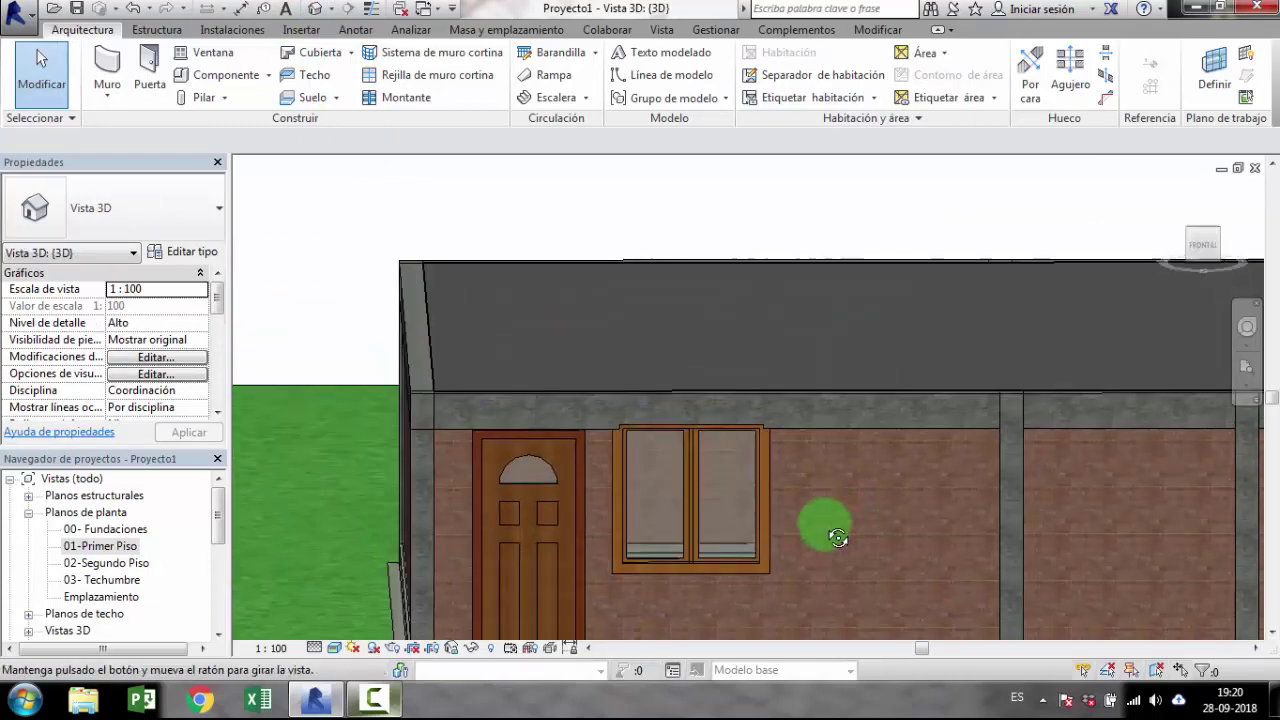
{"action": "left_click", "coordinate": [766, 462]}
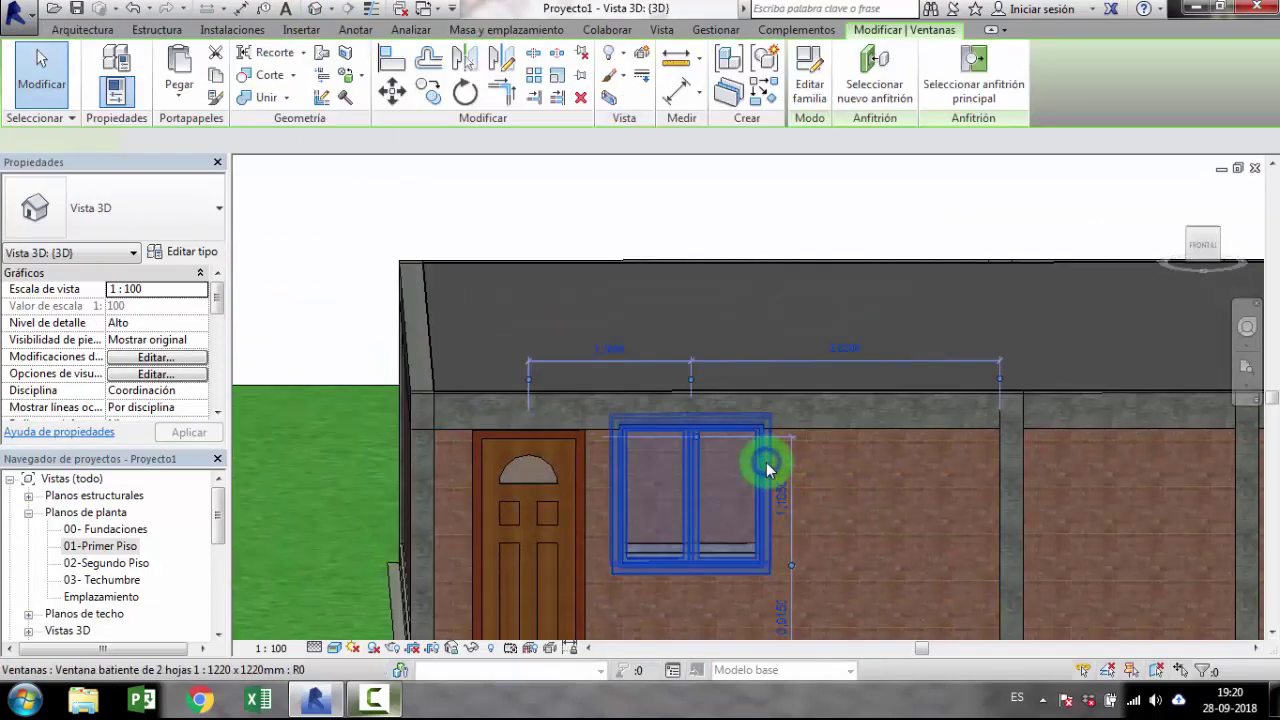
{"action": "scroll", "coordinate": [766, 462], "scroll_direction": "up", "scroll_amount": 3}
{"action": "scroll", "coordinate": [766, 462], "scroll_direction": "up", "scroll_amount": 2}
{"action": "scroll", "coordinate": [714, 414], "scroll_direction": "down", "scroll_amount": 2}
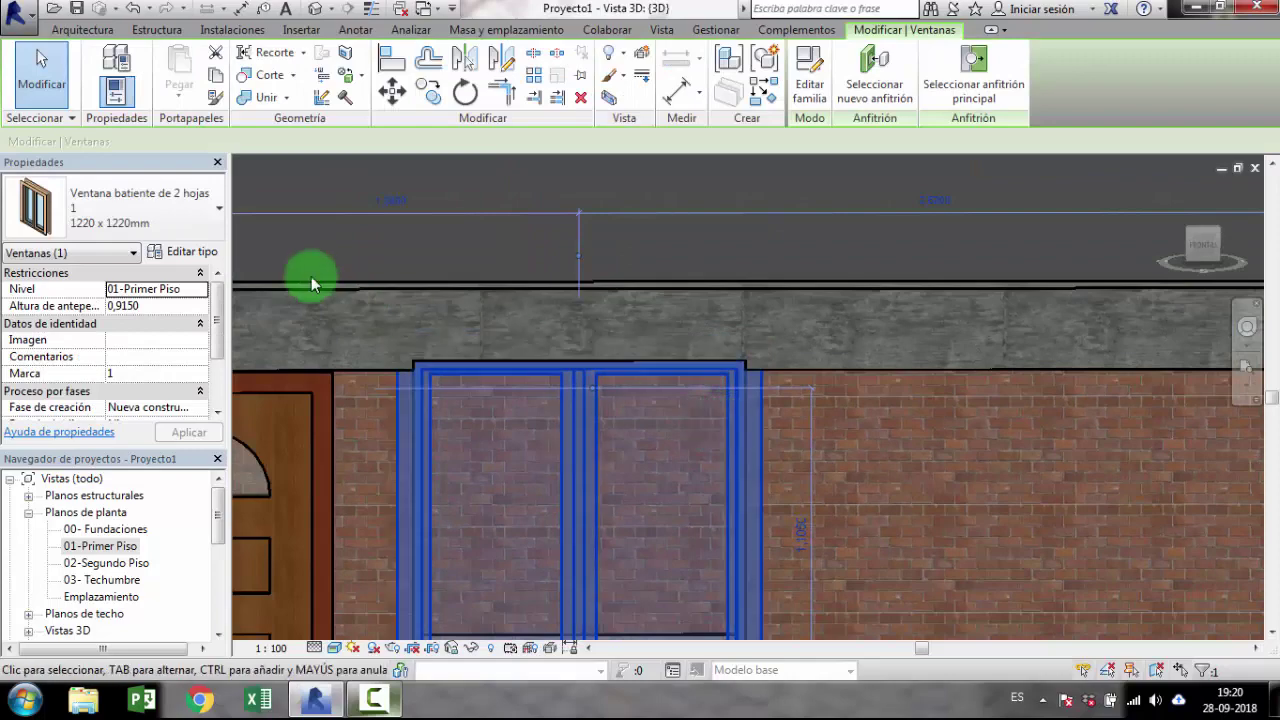
{"action": "scroll", "coordinate": [550, 372], "scroll_direction": "up", "scroll_amount": 2}
{"action": "scroll", "coordinate": [550, 372], "scroll_direction": "down", "scroll_amount": 3}
Step: Orbit and pan around the window, reselecting it to inspect it in the brick wall
{"action": "mouse_move", "coordinate": [560, 386]}
{"action": "middle_mouse_down", "text": "shift"}
{"action": "mouse_move", "coordinate": [660, 408]}
{"action": "mouse_move", "coordinate": [580, 389]}
{"action": "mouse_move", "coordinate": [540, 416]}
{"action": "mouse_move", "coordinate": [640, 397]}
{"action": "mouse_move", "coordinate": [586, 363]}
{"action": "middle_mouse_up", "text": "shift"}
{"action": "scroll", "coordinate": [686, 437], "scroll_direction": "up", "scroll_amount": 2}
{"action": "key", "text": "Escape"}
{"action": "middle_click_drag", "start_coordinate": [686, 437], "coordinate": [861, 459]}
{"action": "left_click", "coordinate": [631, 424]}
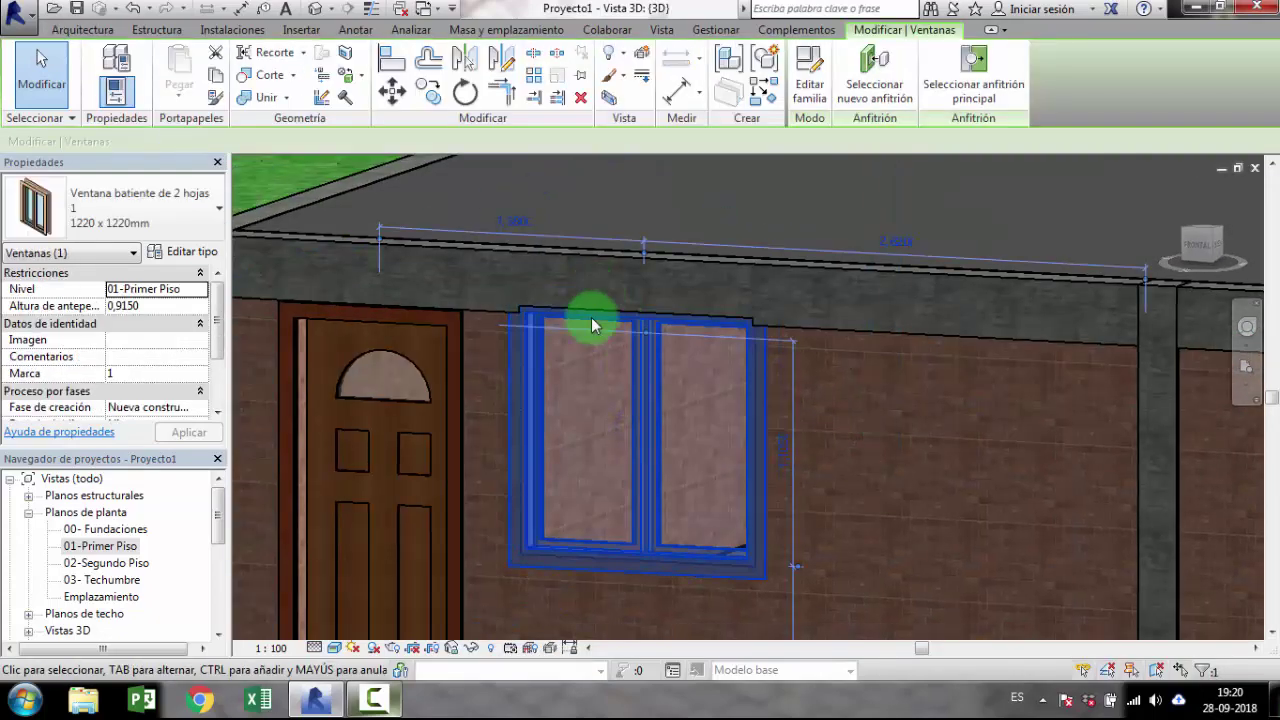
{"action": "key", "text": "Escape"}
{"action": "scroll", "coordinate": [629, 472], "scroll_direction": "down", "scroll_amount": 3}
{"action": "scroll", "coordinate": [565, 490], "scroll_direction": "down", "scroll_amount": 2}
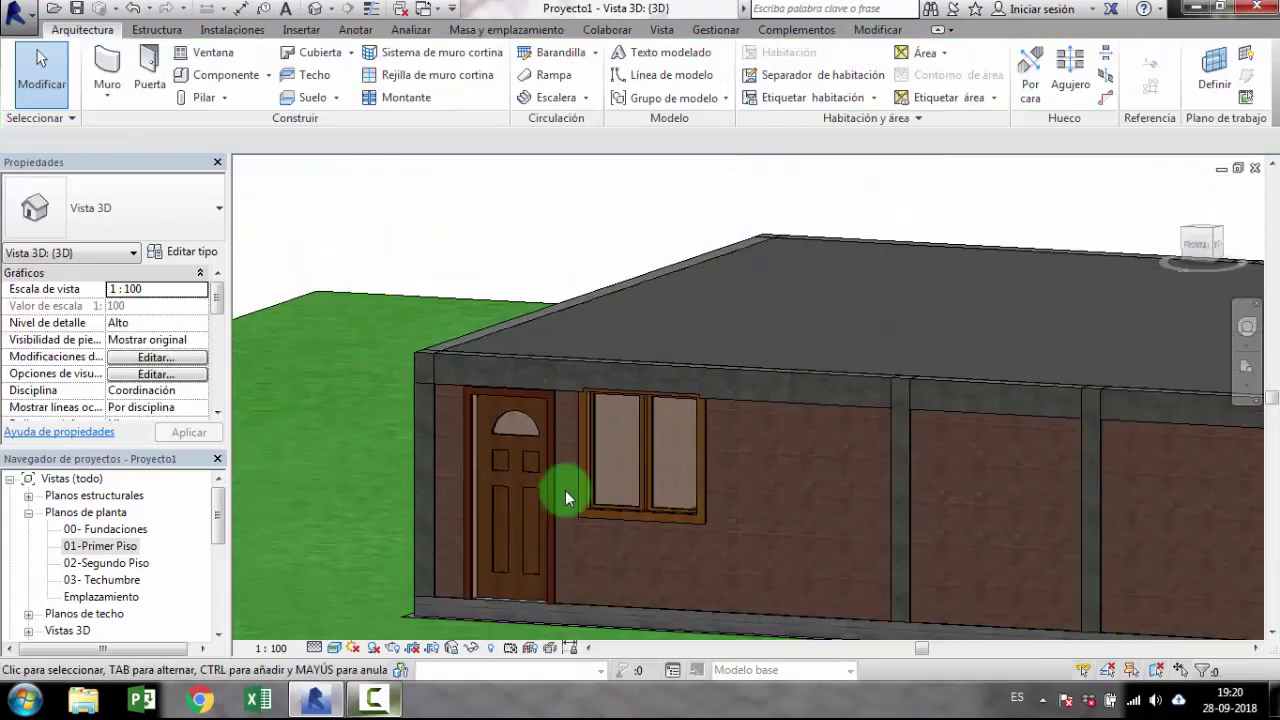
{"action": "scroll", "coordinate": [487, 489], "scroll_direction": "down", "scroll_amount": 2}
{"action": "left_click_drag", "start_coordinate": [218, 527], "coordinate": [216, 585]}
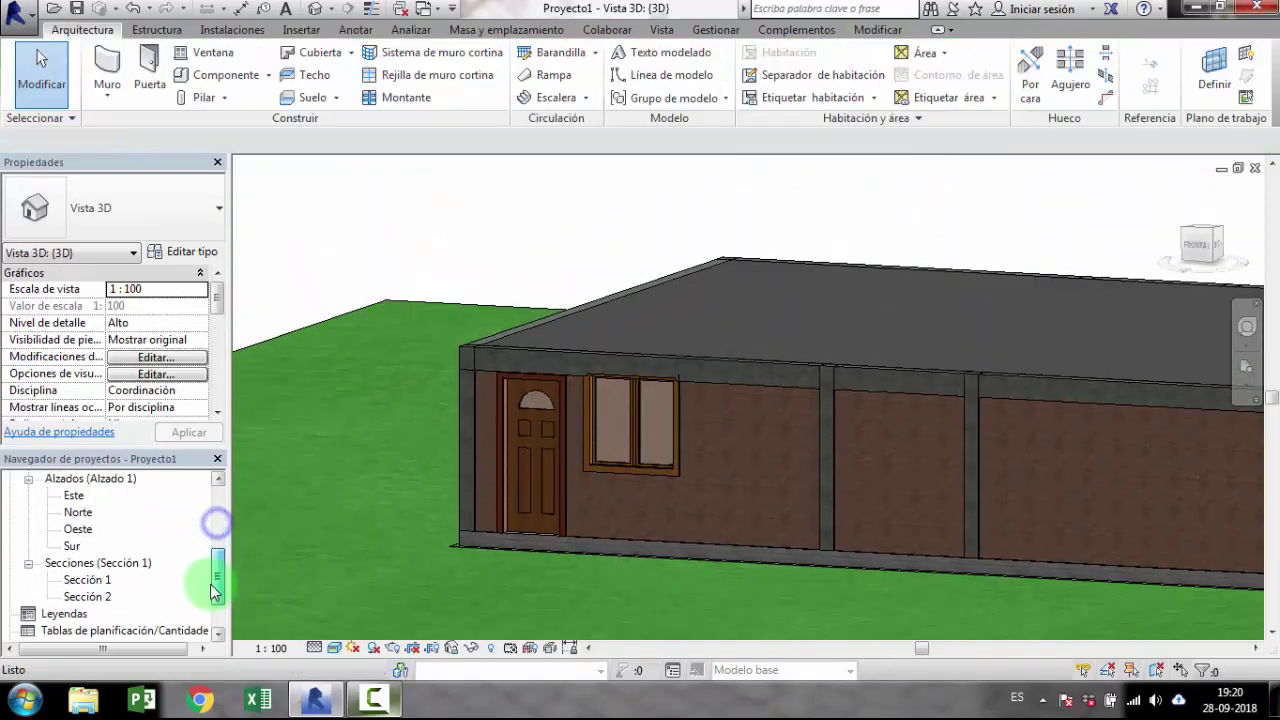
Step: In the Sur elevation, drag the window vertically to adjust its sill height to 0,8200
{"action": "double_click", "coordinate": [72, 546]}
{"action": "scroll", "coordinate": [700, 430], "scroll_direction": "up", "scroll_amount": 2}
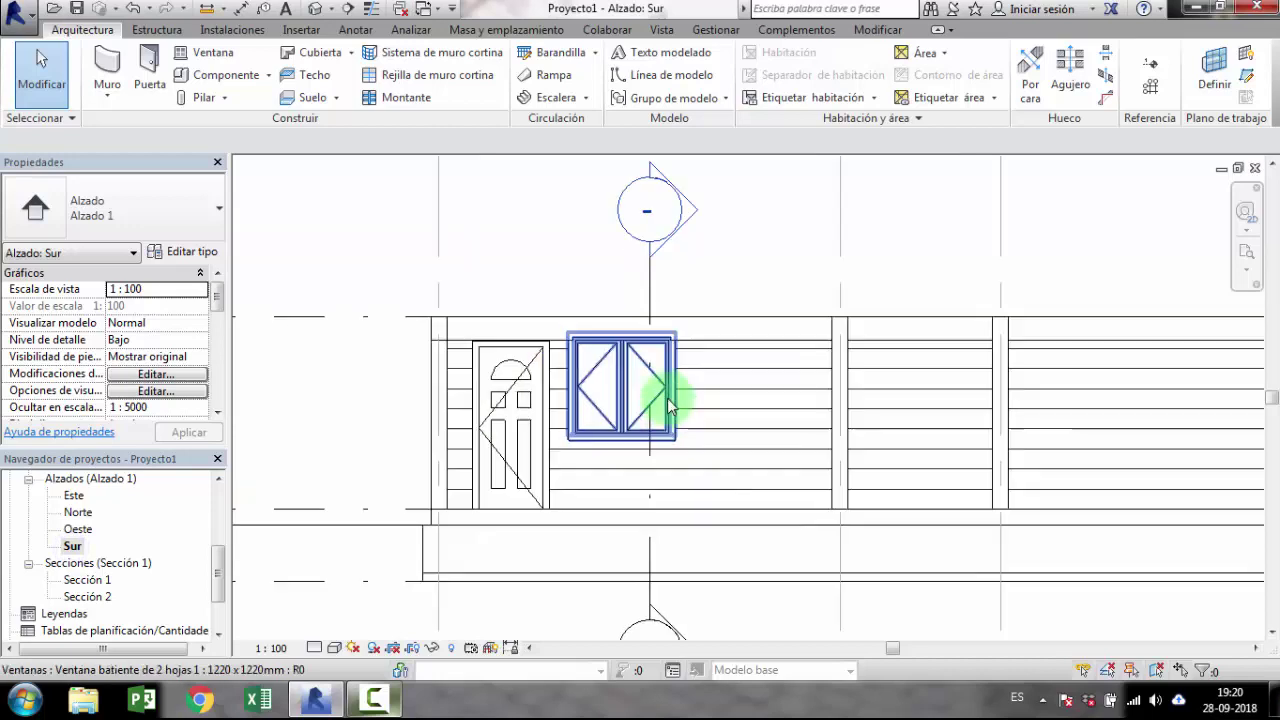
{"action": "scroll", "coordinate": [667, 398], "scroll_direction": "up", "scroll_amount": 1}
{"action": "left_click", "coordinate": [668, 330]}
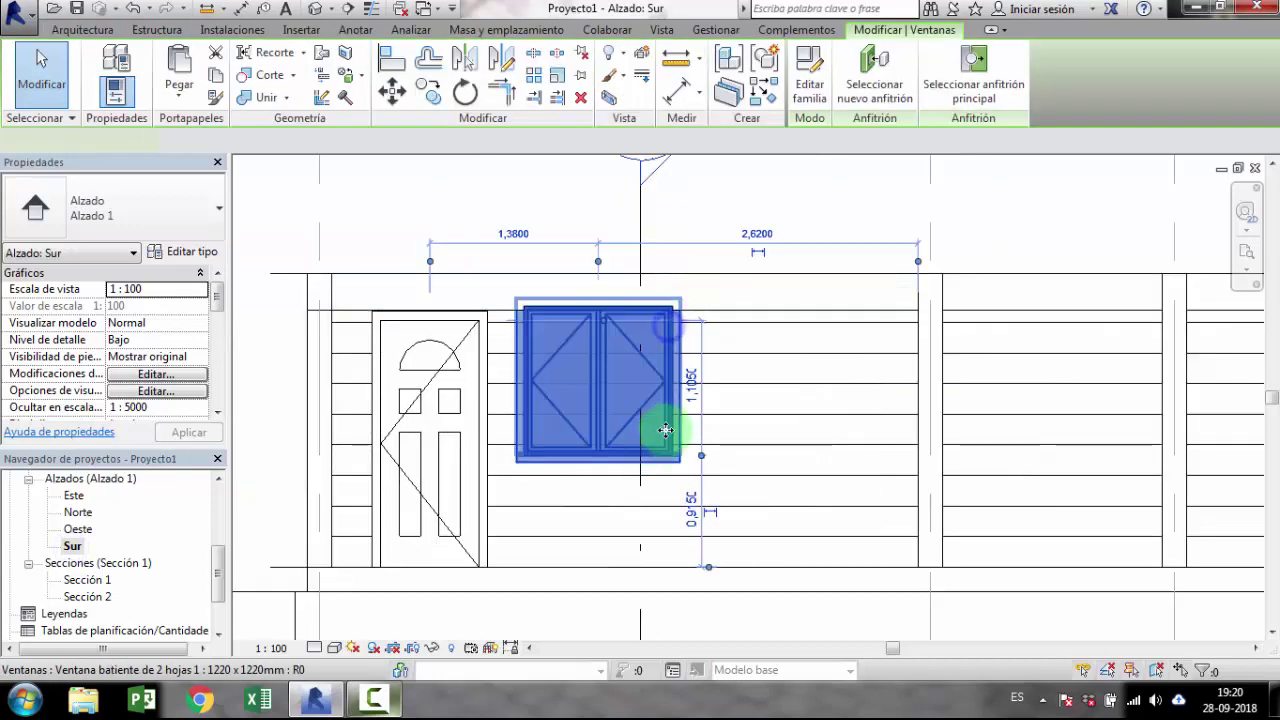
{"action": "mouse_move", "coordinate": [672, 425]}
{"action": "left_mouse_down"}
{"action": "mouse_move", "coordinate": [673, 402]}
{"action": "mouse_move", "coordinate": [677, 413]}
{"action": "left_mouse_up"}
{"action": "left_click", "coordinate": [385, 207]}
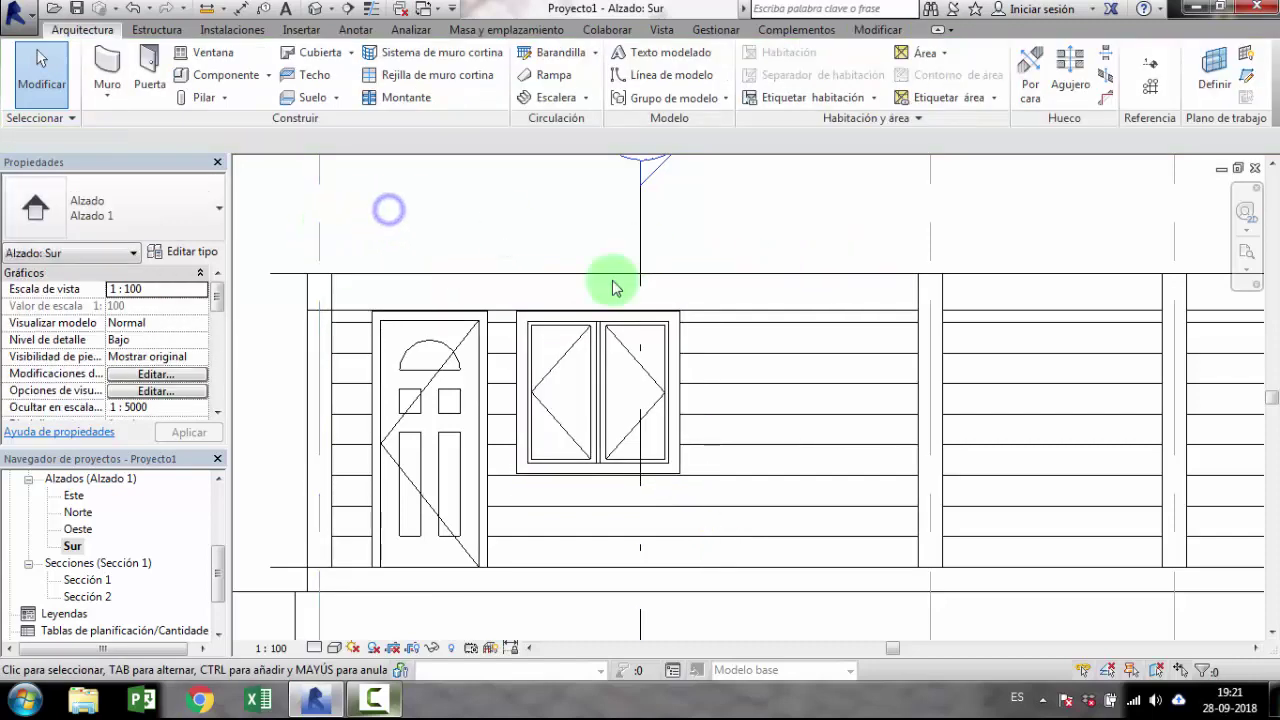
Step: Check the window in 3D, then reselect it in the Sur elevation
{"action": "left_click", "coordinate": [312, 10]}
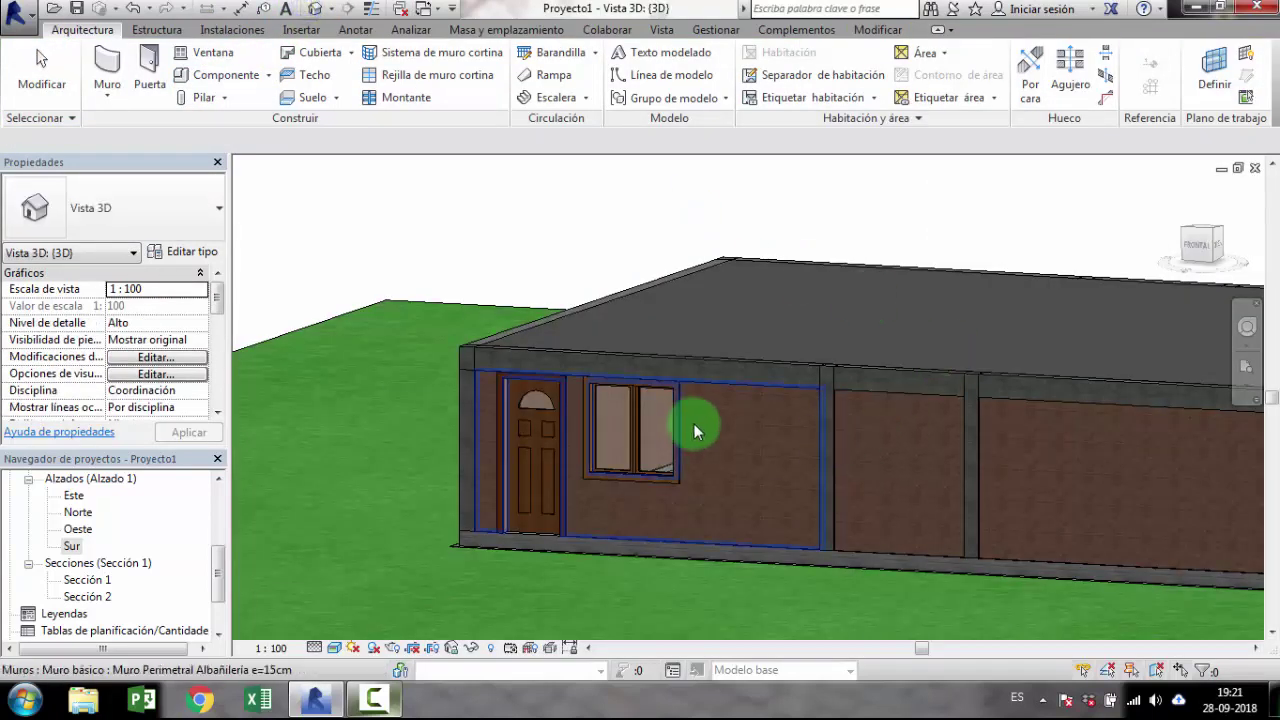
{"action": "scroll", "coordinate": [691, 423], "scroll_direction": "up", "scroll_amount": 3}
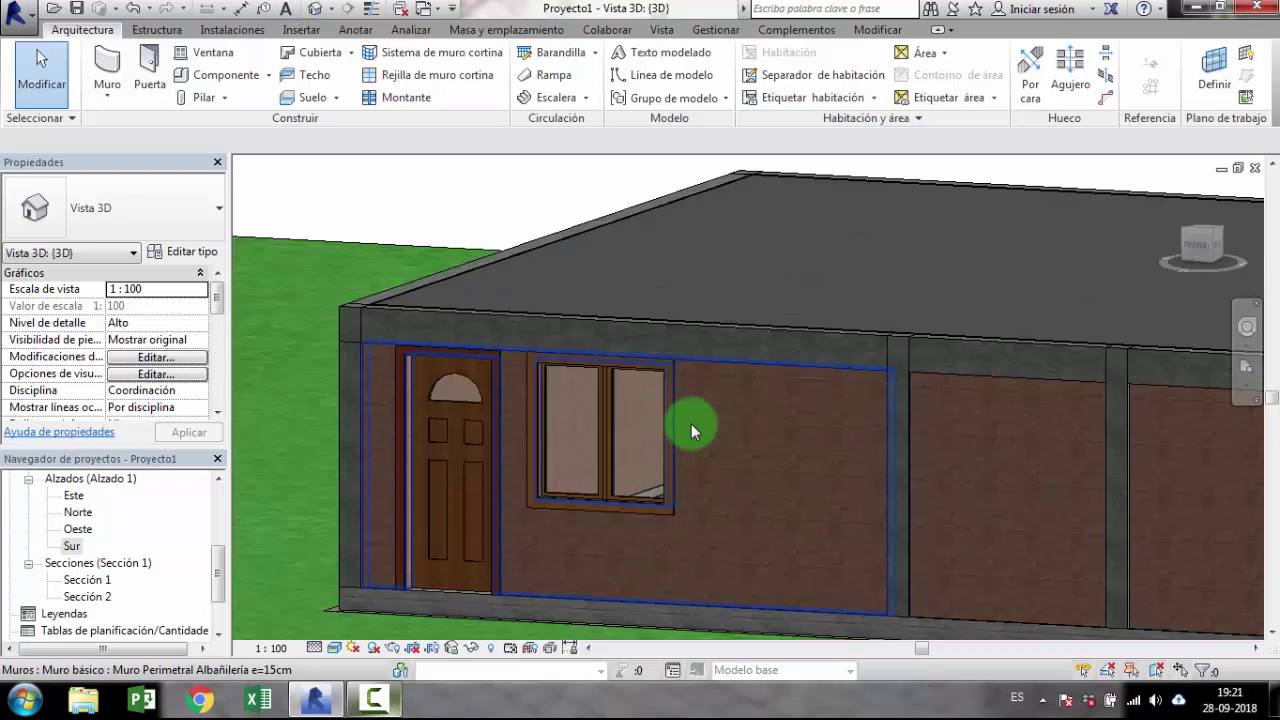
{"action": "double_click", "coordinate": [71, 545]}
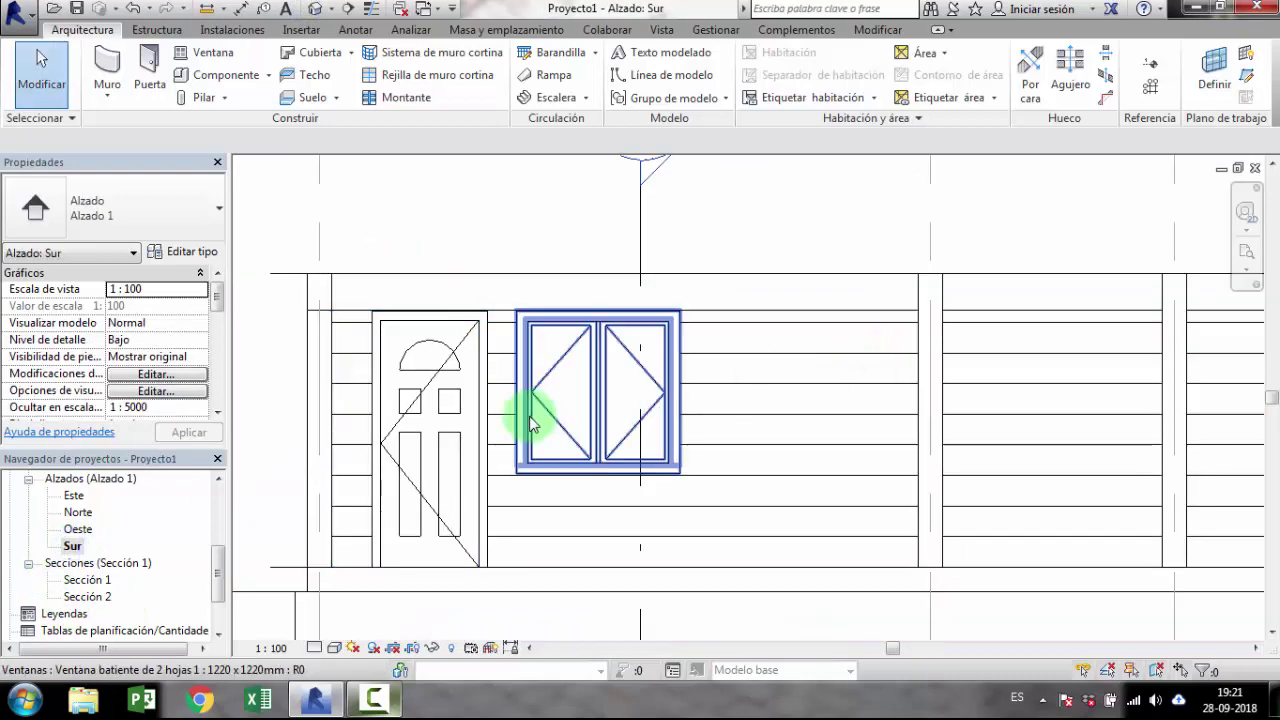
{"action": "left_click", "coordinate": [529, 418]}
{"action": "scroll", "coordinate": [688, 527], "scroll_direction": "up", "scroll_amount": 1}
{"action": "scroll", "coordinate": [694, 524], "scroll_direction": "up", "scroll_amount": 1}
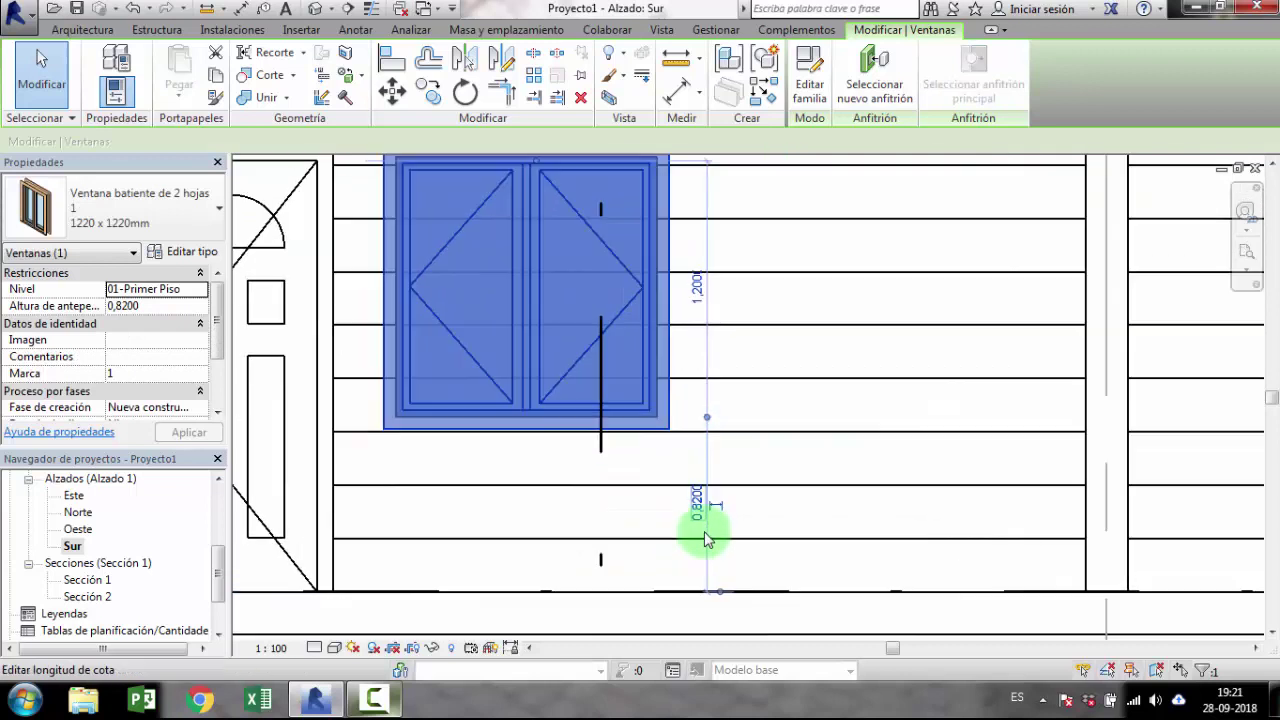
{"action": "scroll", "coordinate": [700, 505], "scroll_direction": "down", "scroll_amount": 1}
{"action": "scroll", "coordinate": [700, 500], "scroll_direction": "down", "scroll_amount": 1}
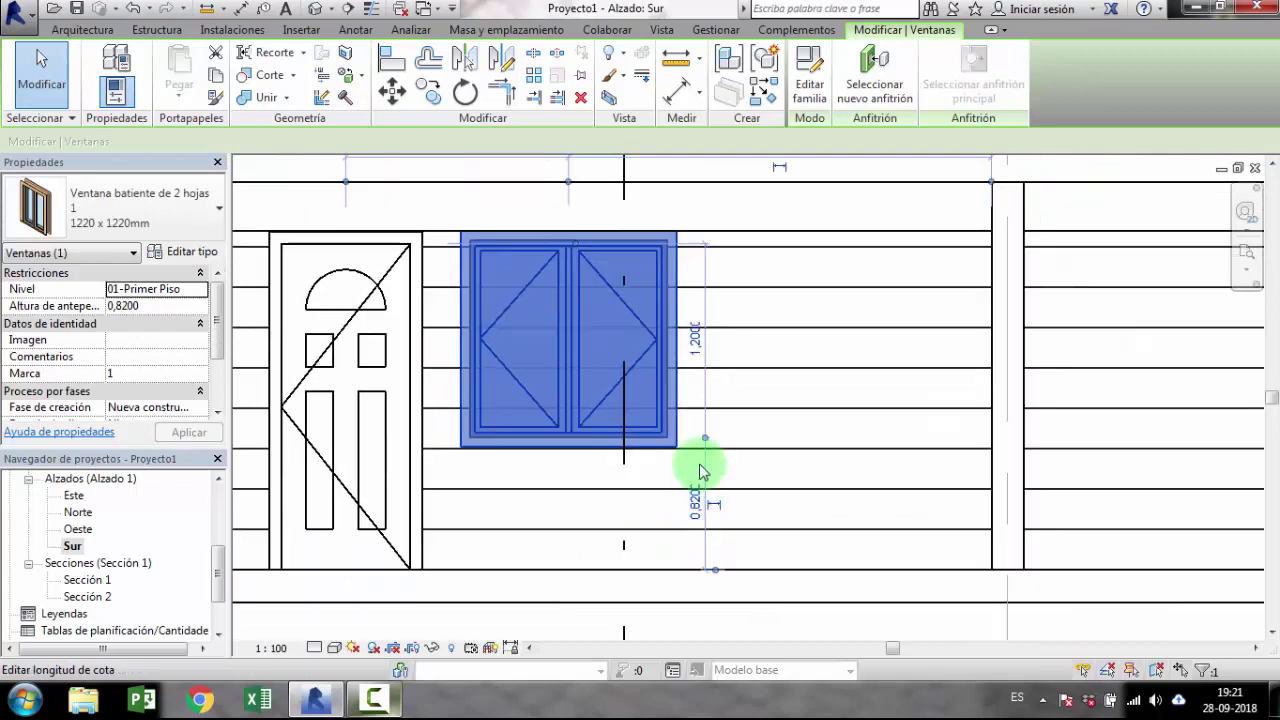
Step: Move the window's temporary dimension reference to the door edge to measure the gap
{"action": "left_click_drag", "start_coordinate": [707, 441], "coordinate": [663, 477]}
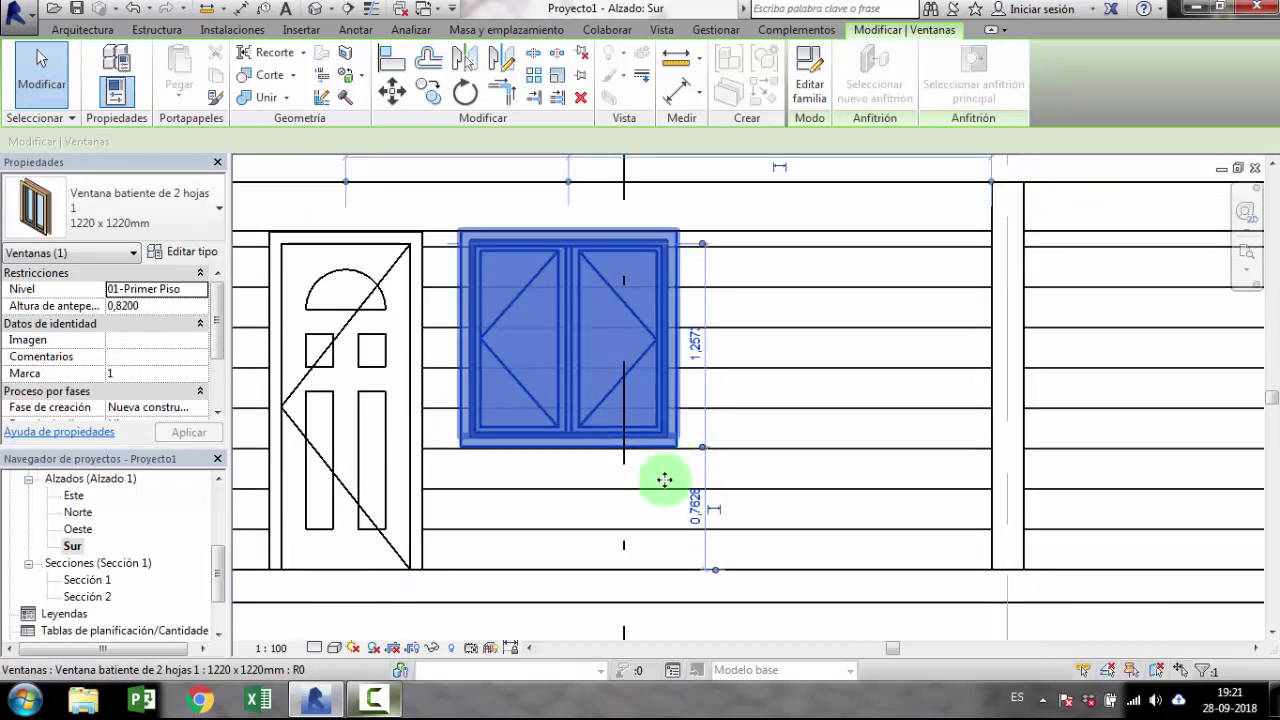
{"action": "middle_click_drag", "start_coordinate": [715, 537], "coordinate": [751, 604]}
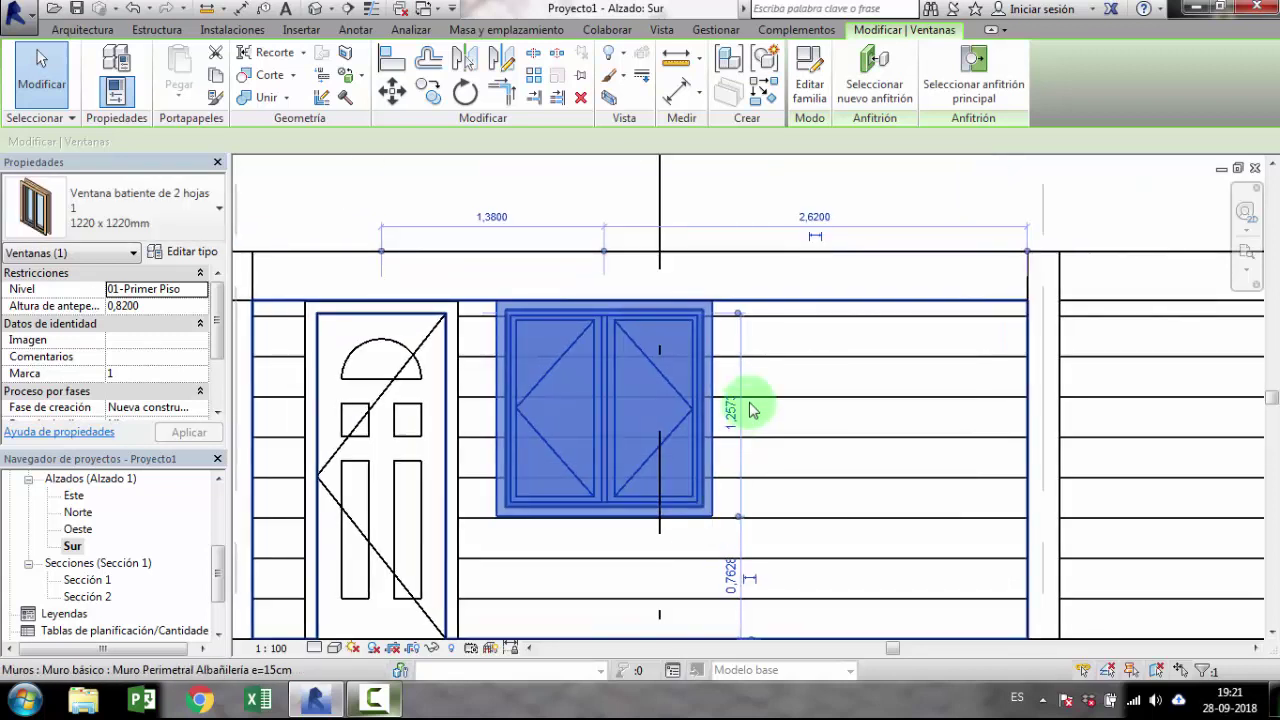
{"action": "left_click_drag", "start_coordinate": [380, 248], "coordinate": [385, 249]}
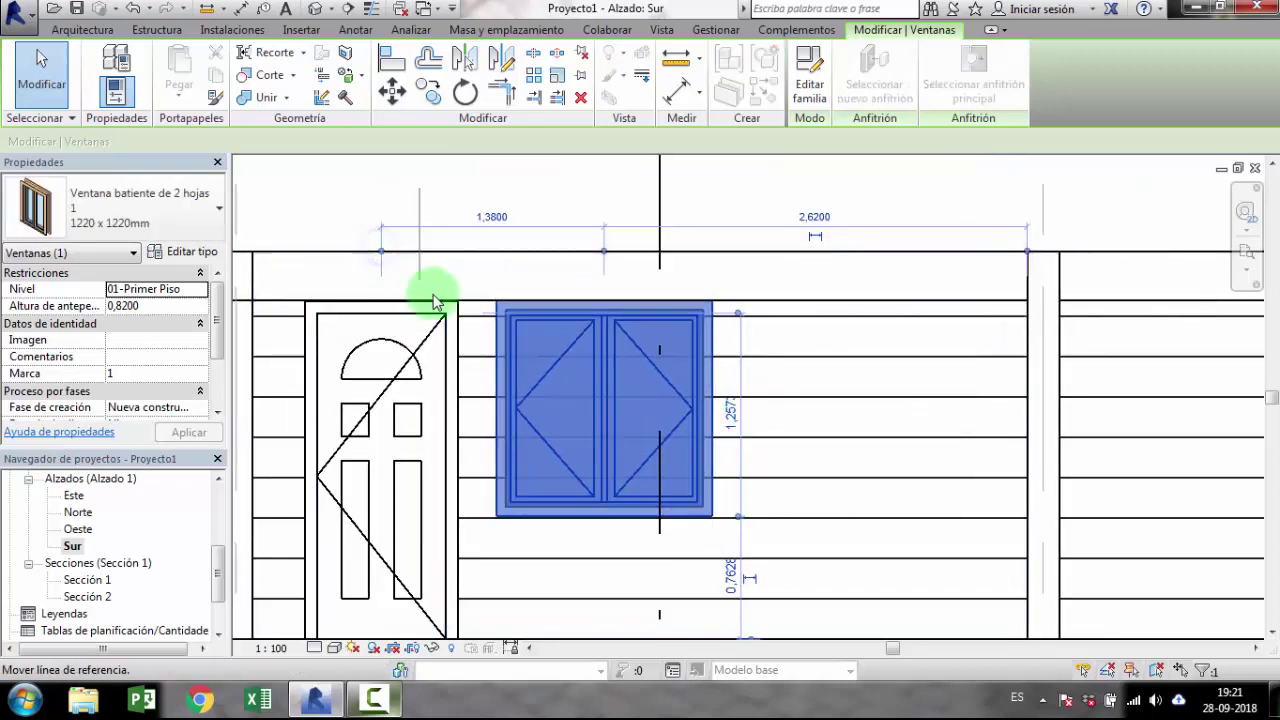
{"action": "left_click", "coordinate": [461, 338]}
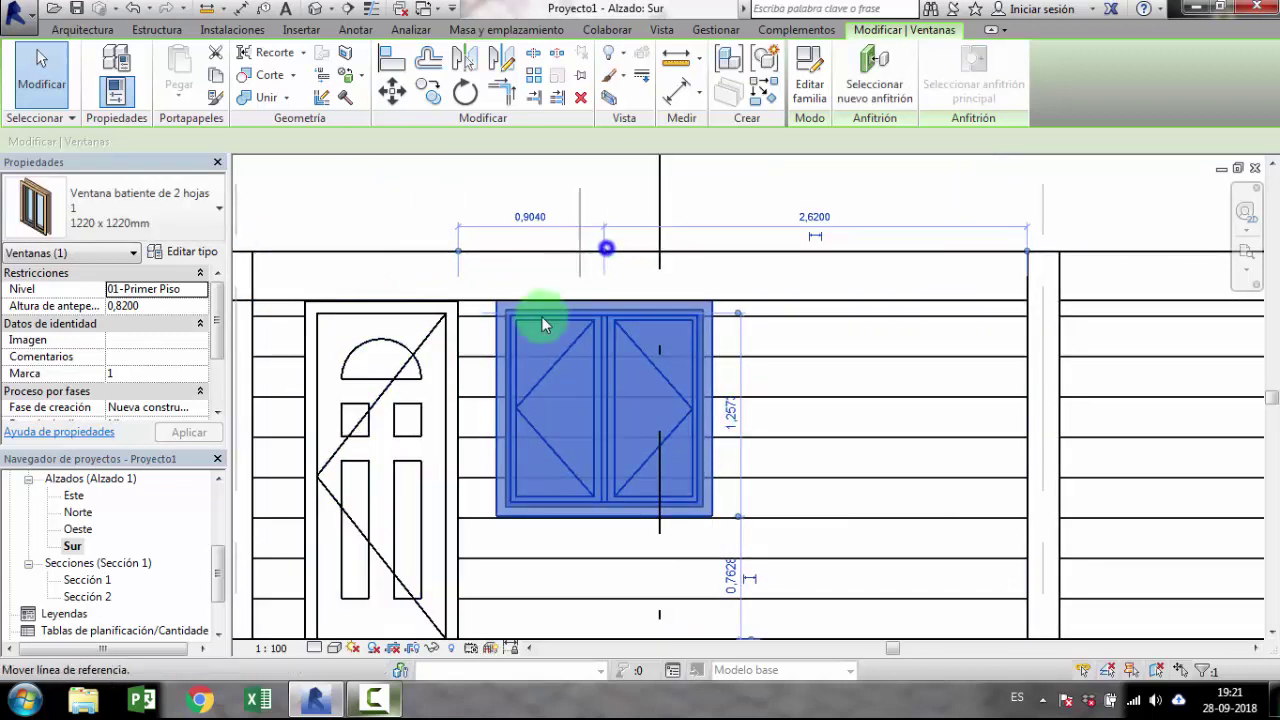
{"action": "left_click", "coordinate": [341, 205]}
{"action": "scroll", "coordinate": [218, 560], "scroll_direction": "up", "scroll_amount": 1}
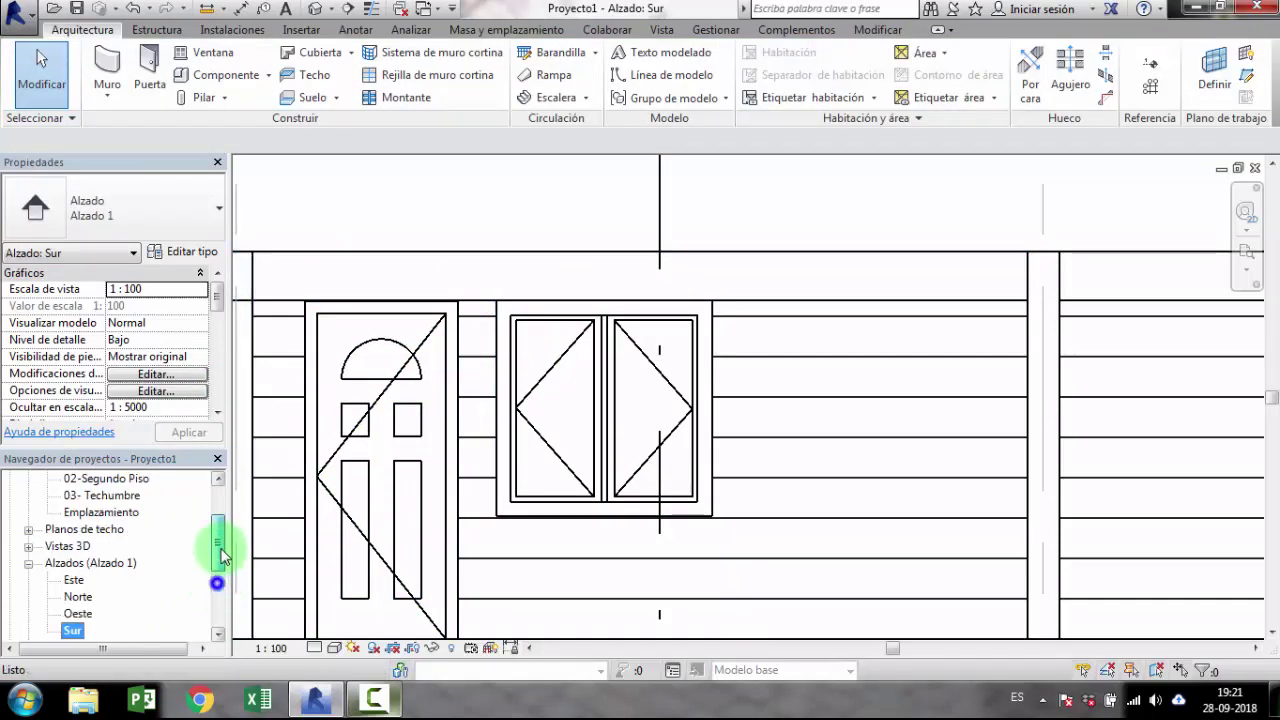
{"action": "scroll", "coordinate": [218, 560], "scroll_direction": "up", "scroll_amount": 2}
Step: In 01-Primer Piso, set the window 0,5 from the door opening's edge and verify the spacing
{"action": "left_click", "coordinate": [127, 513]}
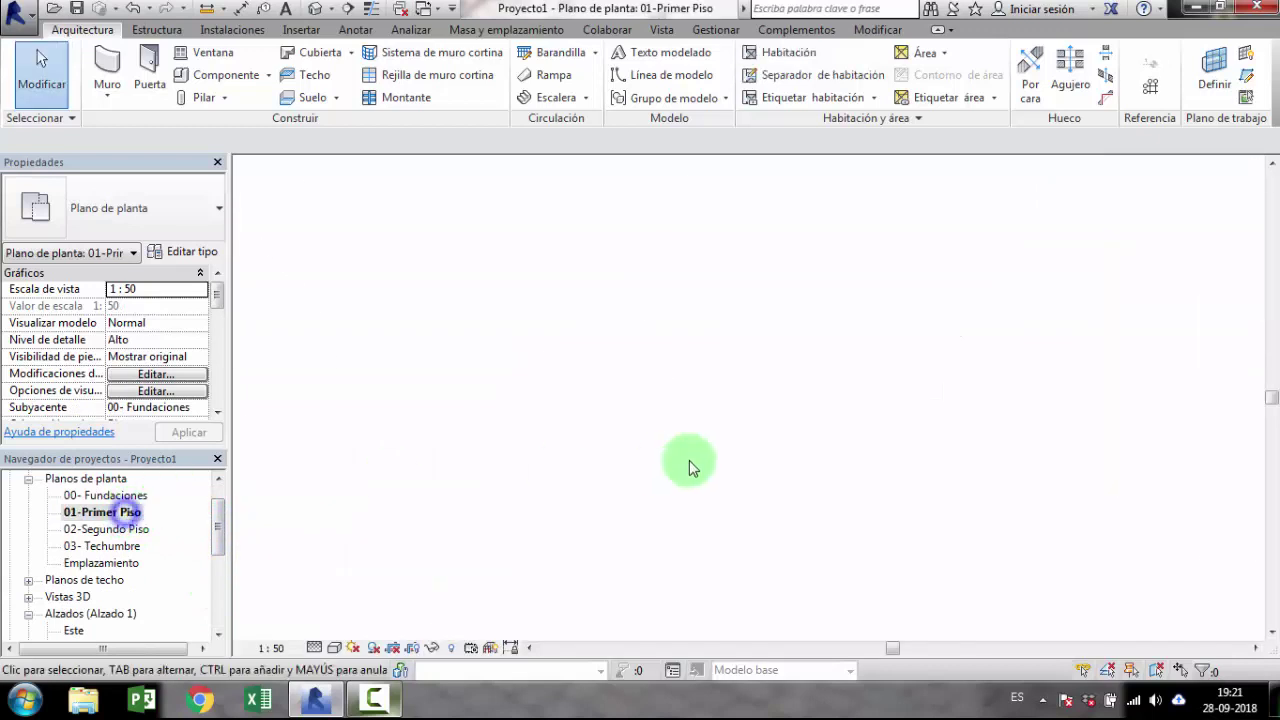
{"action": "scroll", "coordinate": [606, 454], "scroll_direction": "down", "scroll_amount": 3}
{"action": "left_click", "coordinate": [548, 436]}
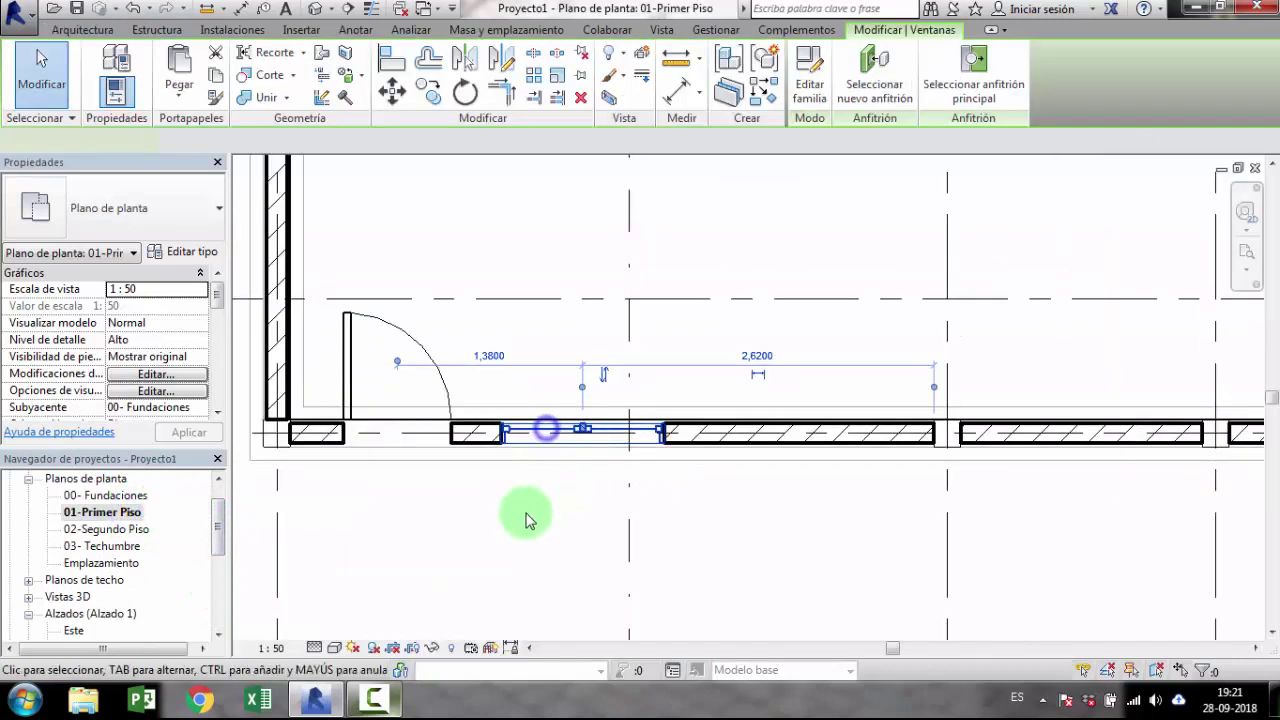
{"action": "left_click_drag", "start_coordinate": [398, 364], "coordinate": [455, 424]}
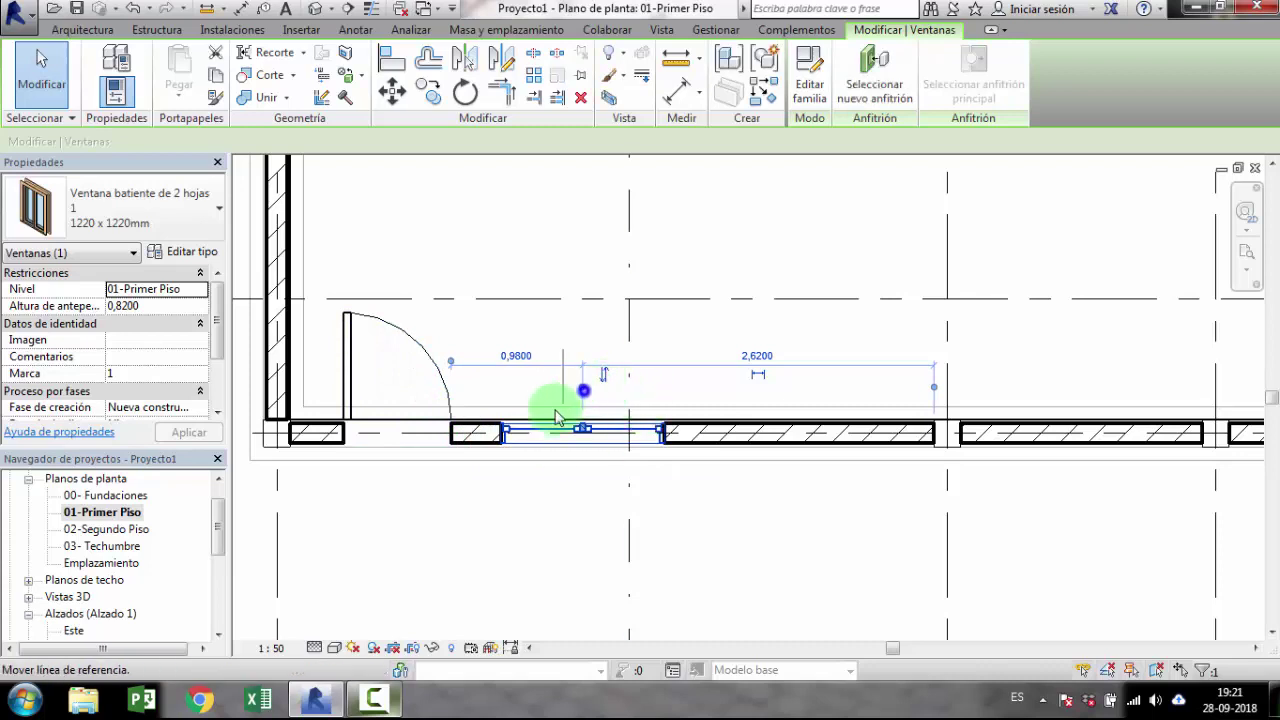
{"action": "left_click", "coordinate": [503, 447]}
{"action": "type", "text": "0,5"}
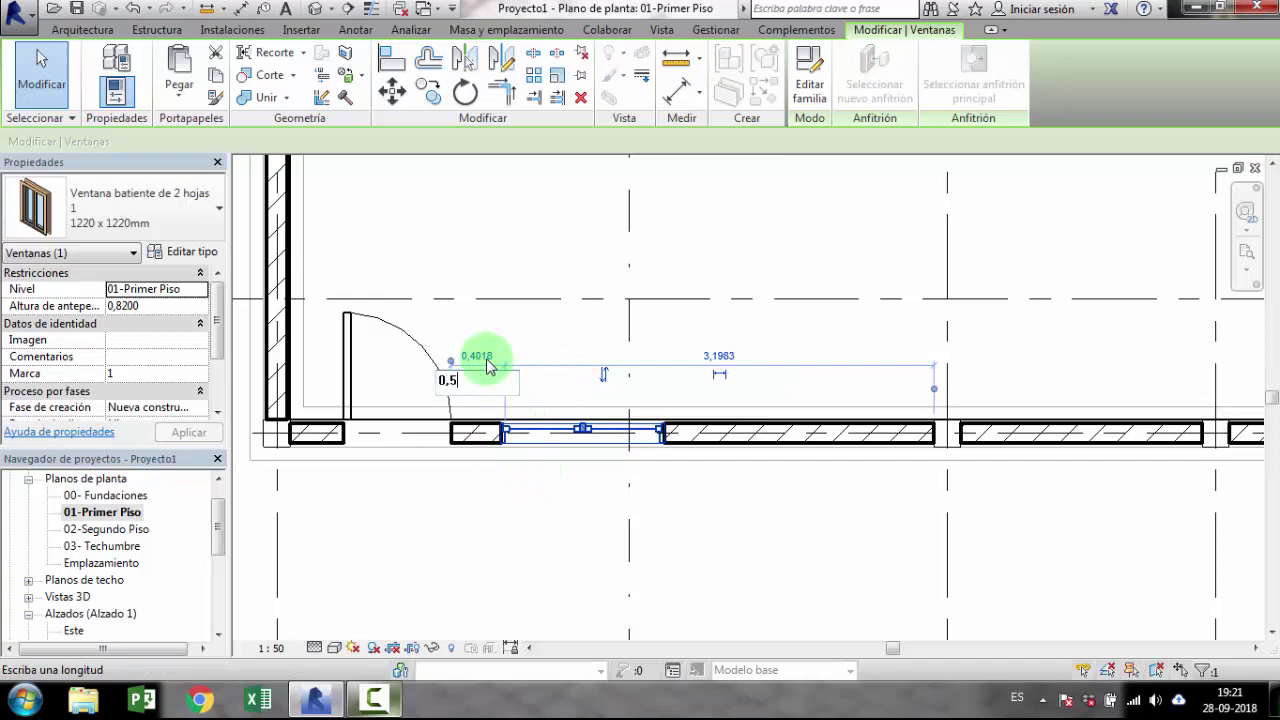
{"action": "key", "text": "Return"}
{"action": "left_click", "coordinate": [528, 535]}
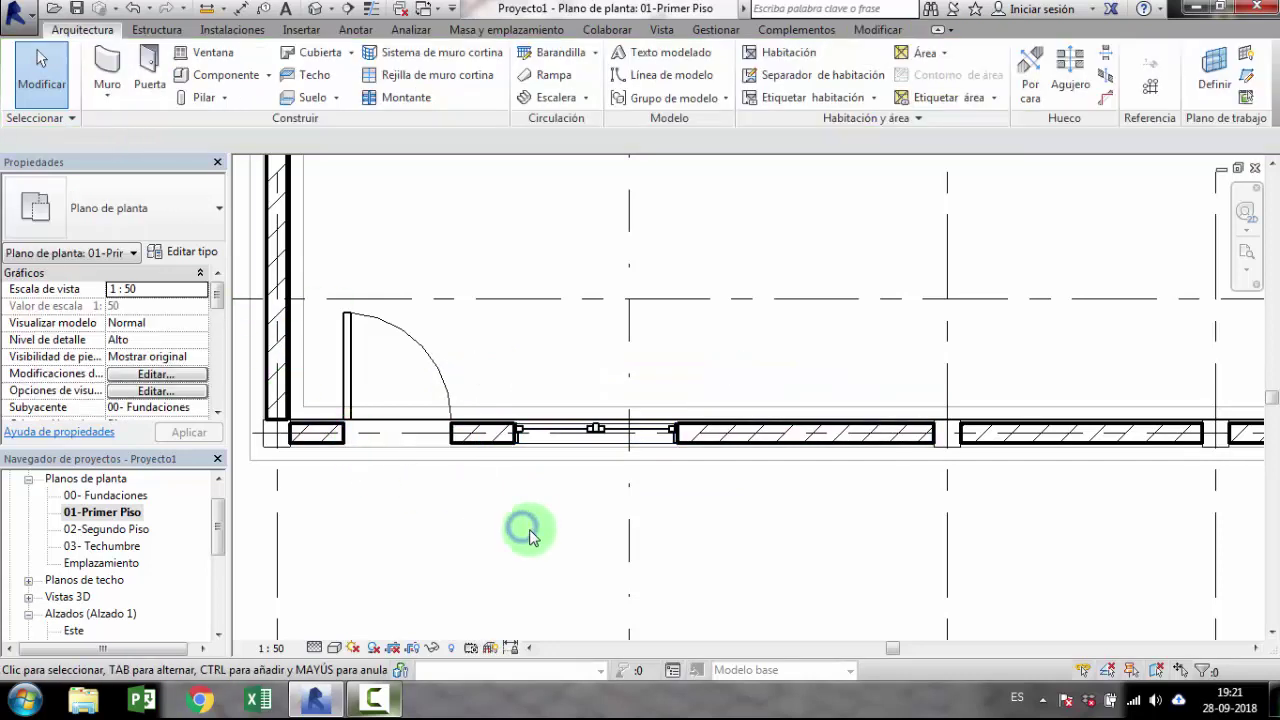
{"action": "left_click", "coordinate": [557, 437]}
{"action": "left_click", "coordinate": [375, 225]}
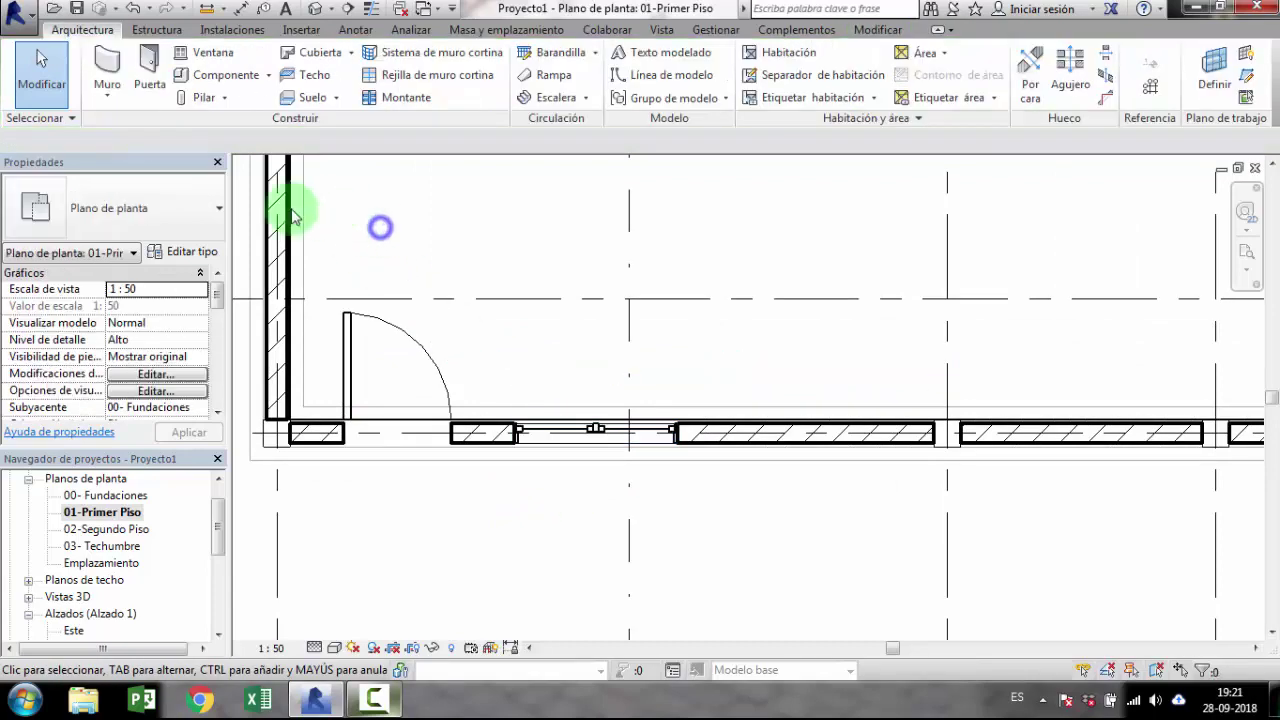
Step: Place the first 1220 x 1220mm double-casement window in the front wall
{"action": "left_click", "coordinate": [205, 53]}
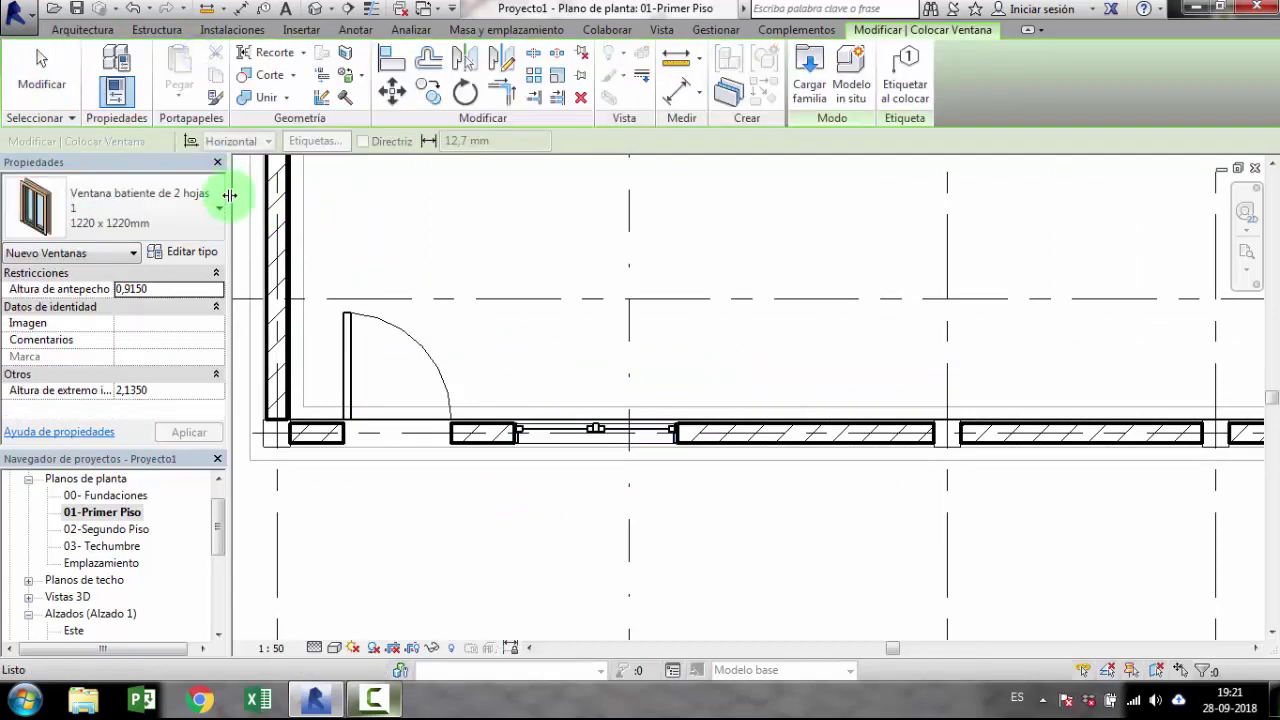
{"action": "scroll", "coordinate": [880, 450], "scroll_direction": "down", "scroll_amount": 3}
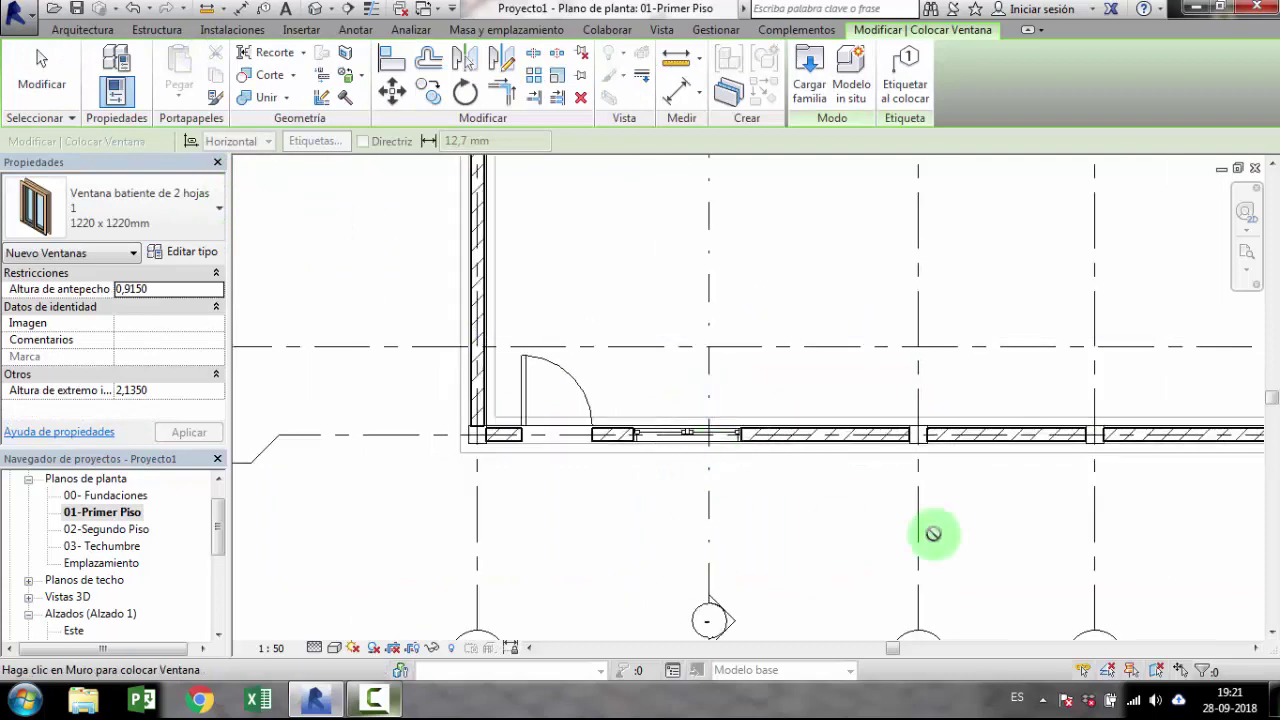
{"action": "middle_click_drag", "start_coordinate": [934, 531], "coordinate": [679, 565]}
{"action": "scroll", "coordinate": [670, 545], "scroll_direction": "down", "scroll_amount": 2}
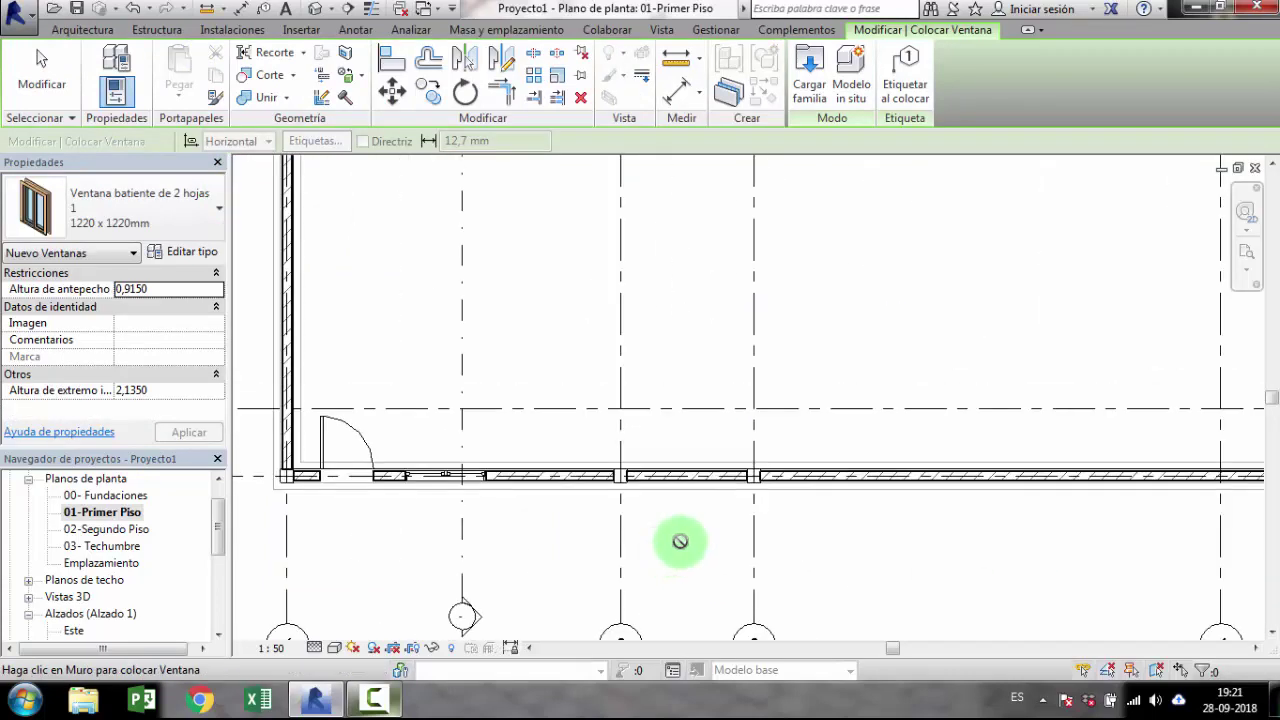
{"action": "scroll", "coordinate": [680, 540], "scroll_direction": "down", "scroll_amount": 2}
{"action": "scroll", "coordinate": [859, 500], "scroll_direction": "up", "scroll_amount": 2}
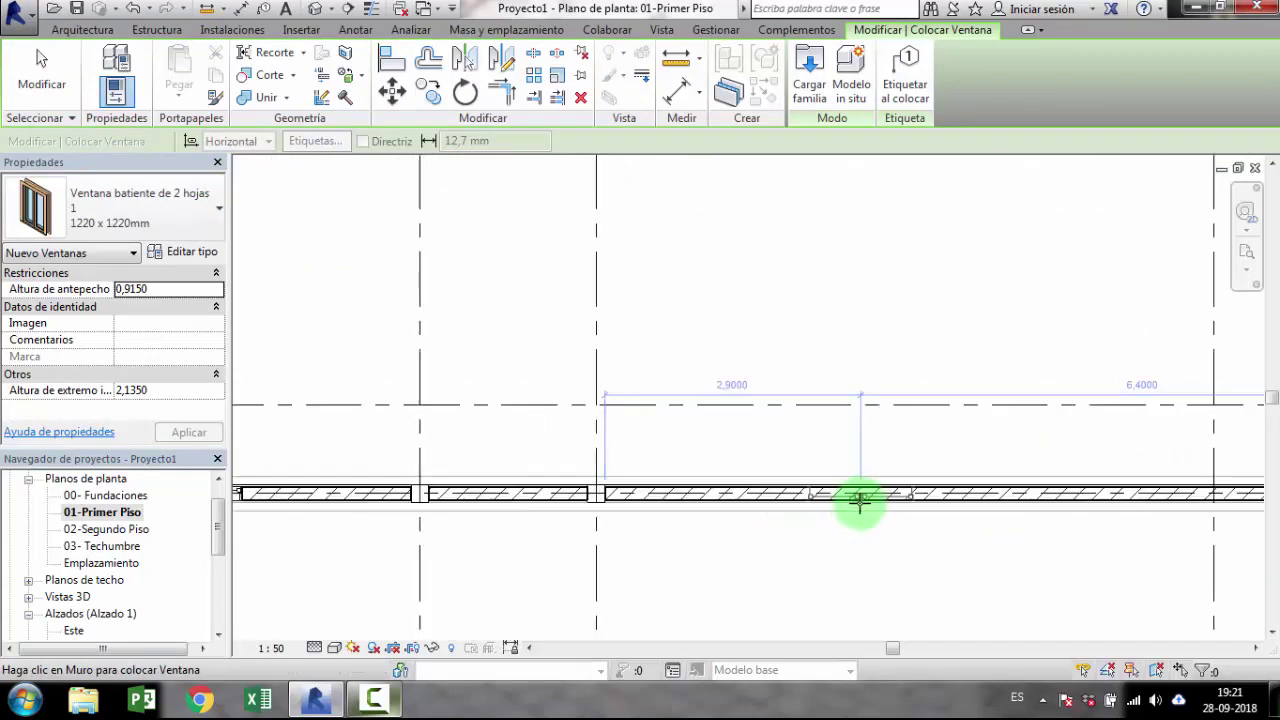
{"action": "scroll", "coordinate": [859, 495], "scroll_direction": "up", "scroll_amount": 2}
{"action": "scroll", "coordinate": [859, 478], "scroll_direction": "down", "scroll_amount": 2}
{"action": "scroll", "coordinate": [870, 505], "scroll_direction": "down", "scroll_amount": 3}
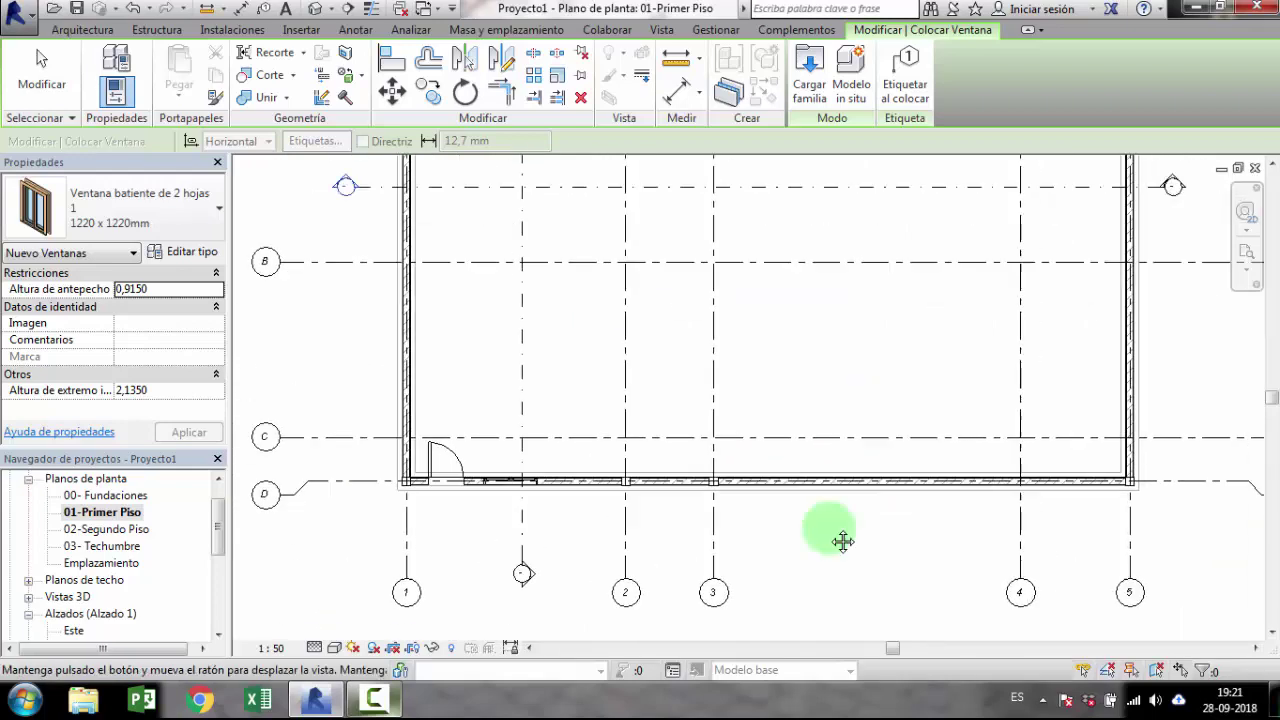
{"action": "scroll", "coordinate": [990, 330], "scroll_direction": "up", "scroll_amount": 2}
{"action": "scroll", "coordinate": [930, 320], "scroll_direction": "up", "scroll_amount": 1}
{"action": "scroll", "coordinate": [931, 320], "scroll_direction": "up", "scroll_amount": 2}
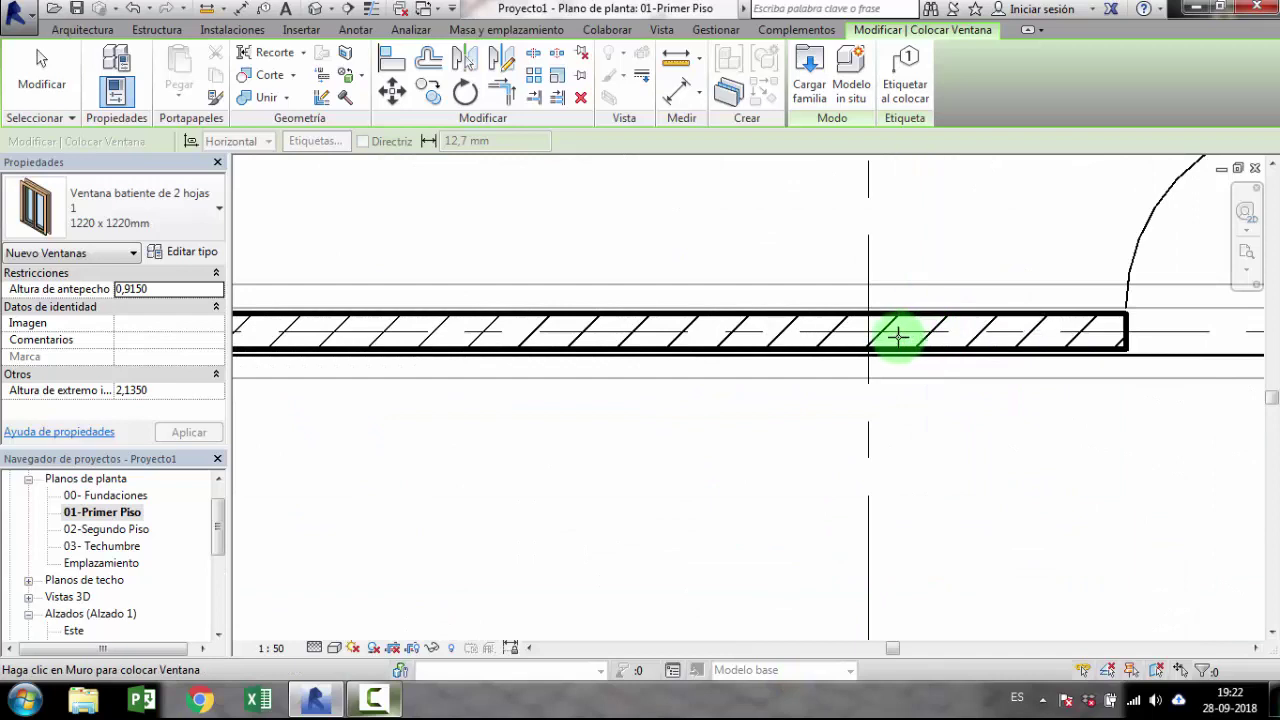
{"action": "scroll", "coordinate": [780, 406], "scroll_direction": "down", "scroll_amount": 1}
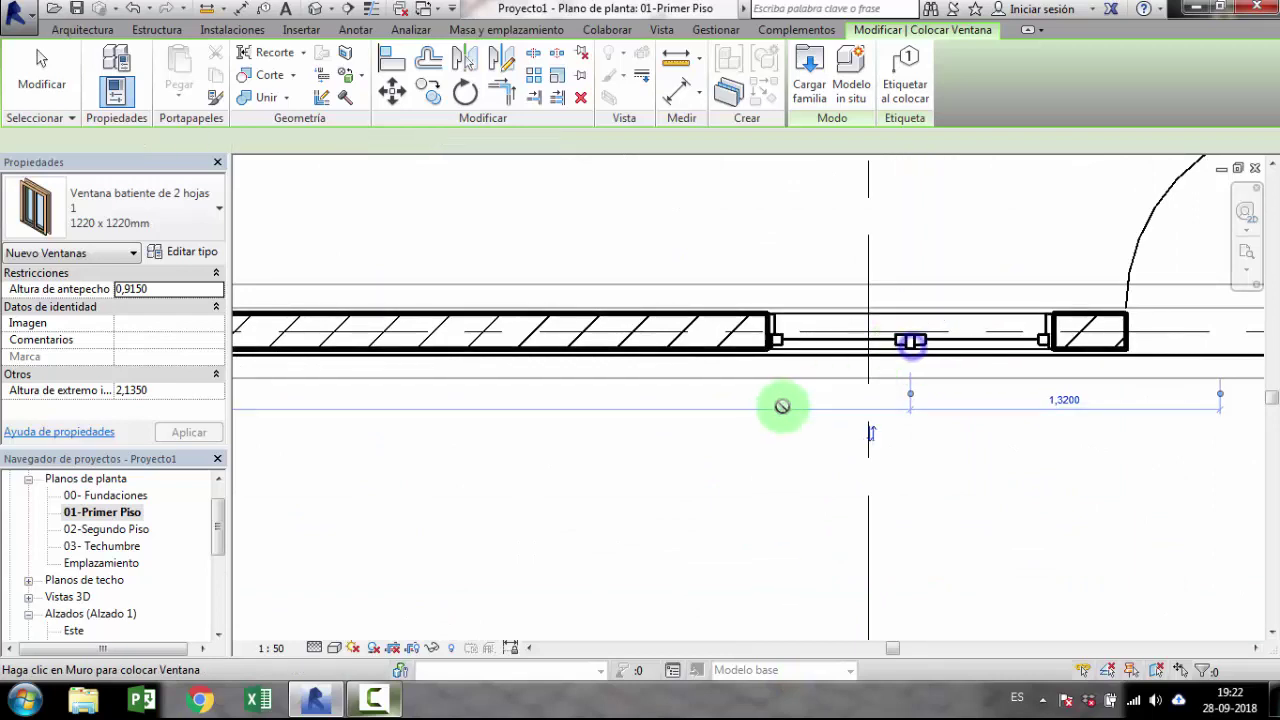
{"action": "scroll", "coordinate": [771, 409], "scroll_direction": "down", "scroll_amount": 1}
{"action": "scroll", "coordinate": [736, 438], "scroll_direction": "down", "scroll_amount": 1}
{"action": "middle_click_drag", "start_coordinate": [693, 450], "coordinate": [871, 414]}
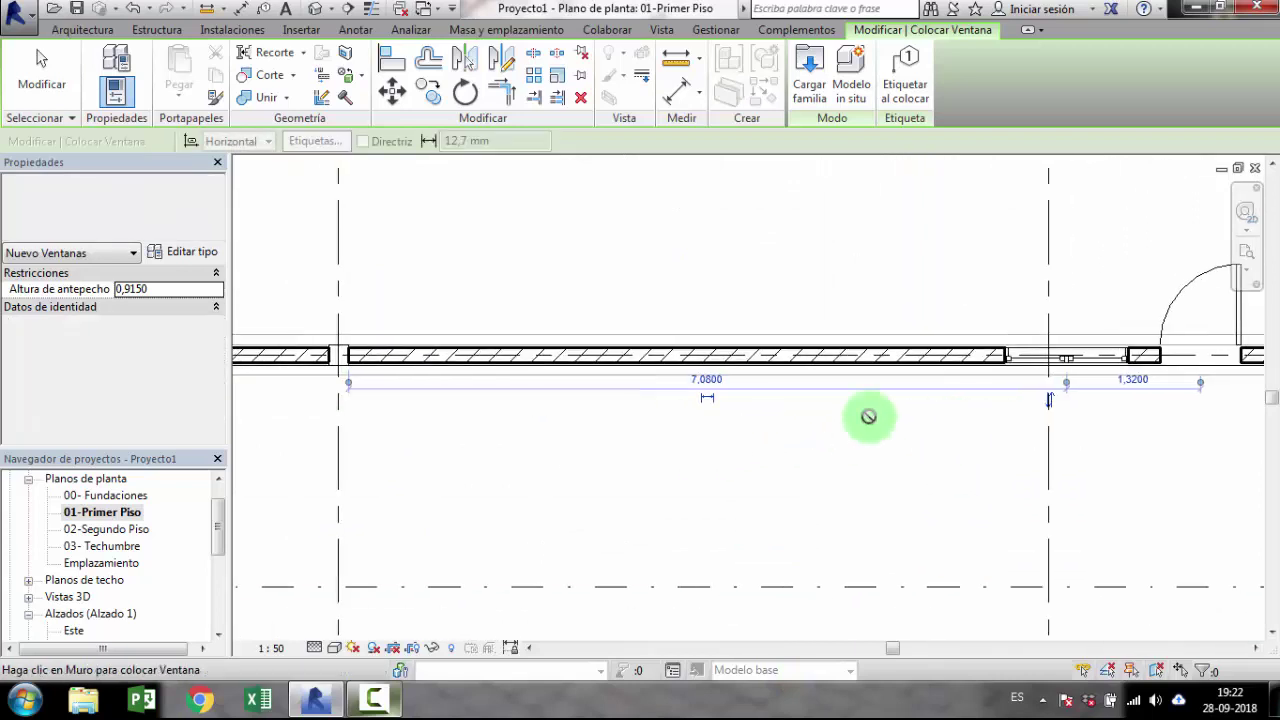
{"action": "left_click", "coordinate": [647, 358]}
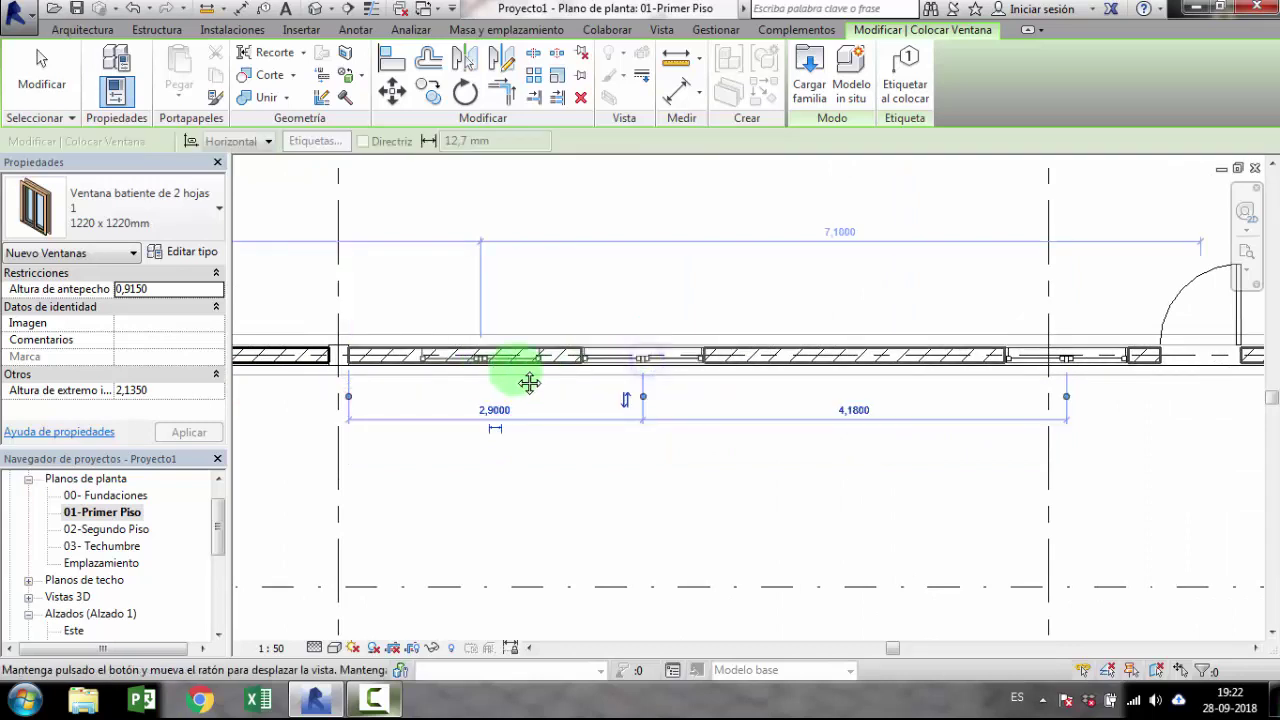
Step: Add two more double-casement windows further along the front wall
{"action": "middle_click_drag", "start_coordinate": [529, 380], "coordinate": [657, 366]}
{"action": "scroll", "coordinate": [655, 366], "scroll_direction": "up", "scroll_amount": 2}
{"action": "middle_click_drag", "start_coordinate": [396, 374], "coordinate": [452, 370]}
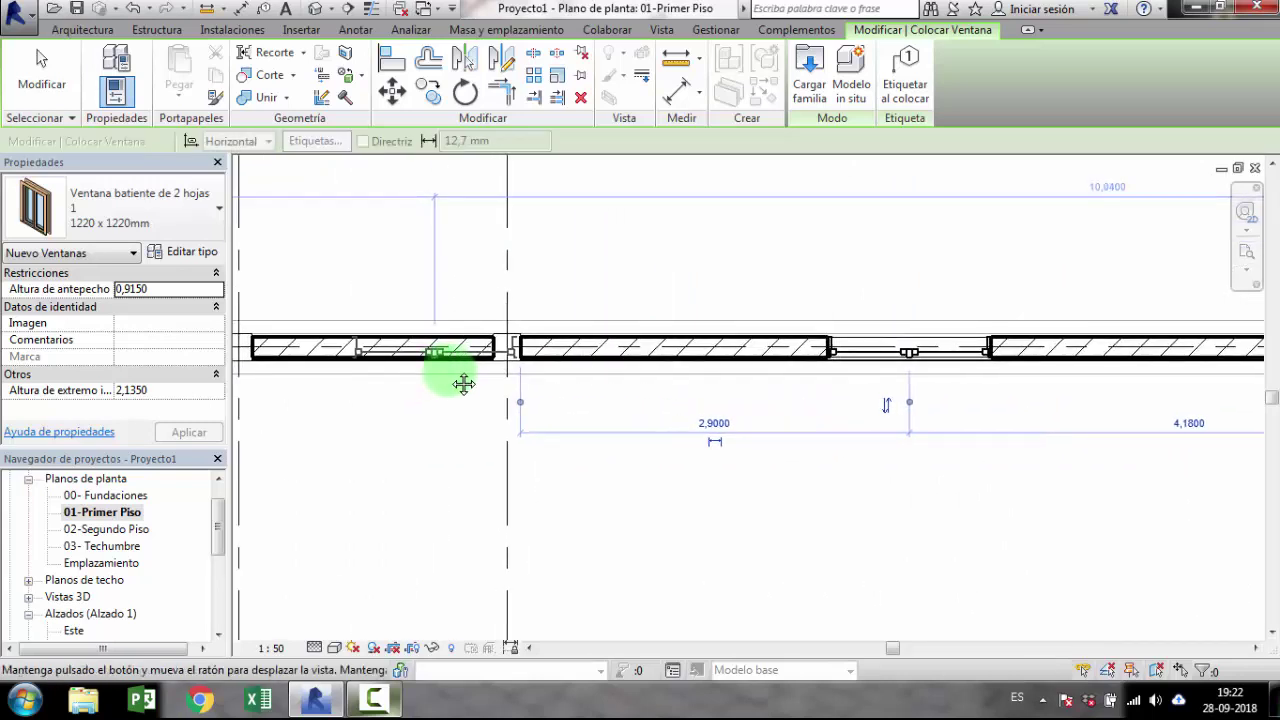
{"action": "left_click", "coordinate": [647, 352]}
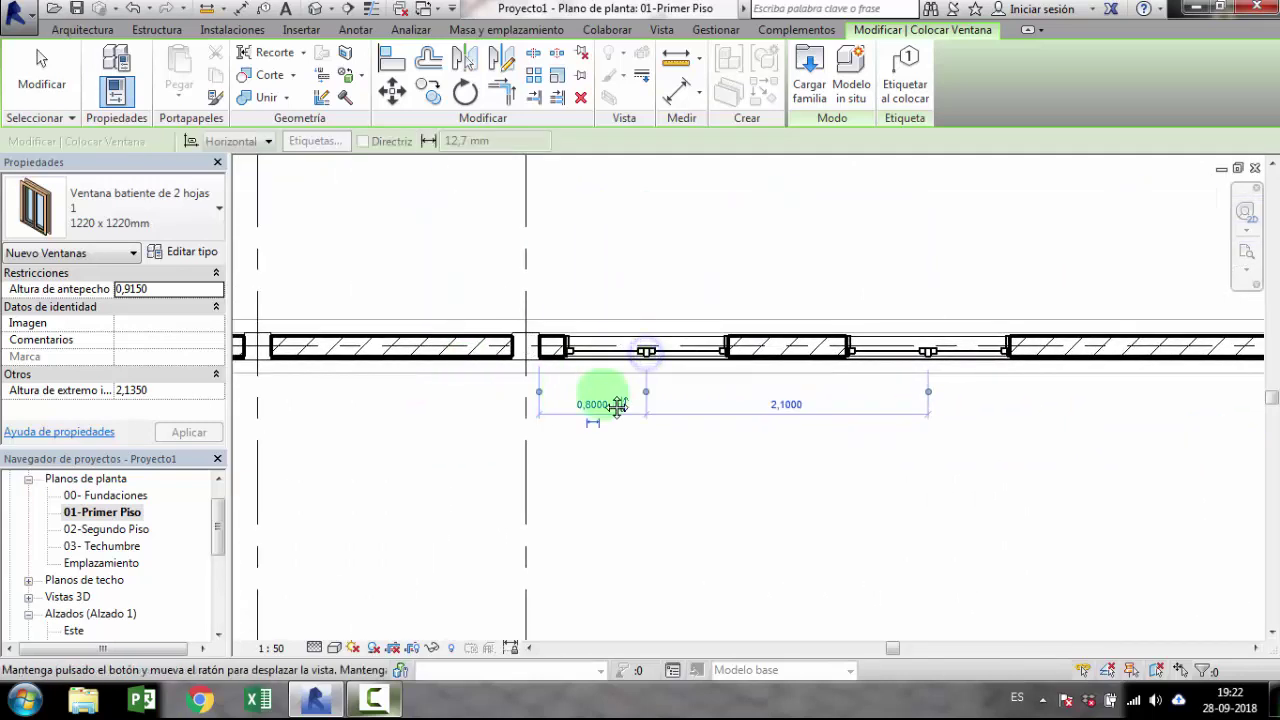
{"action": "middle_click_drag", "start_coordinate": [594, 409], "coordinate": [759, 366]}
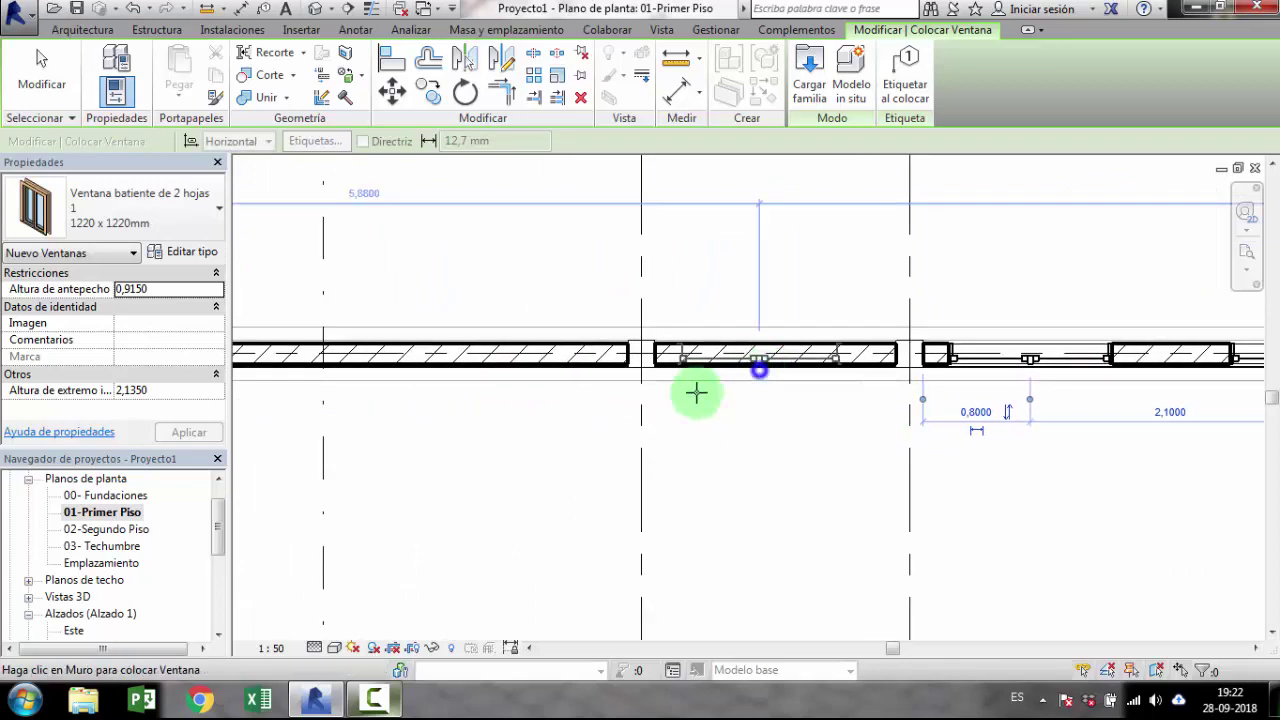
{"action": "mouse_move", "coordinate": [389, 392]}
{"action": "middle_mouse_down"}
{"action": "mouse_move", "coordinate": [637, 402]}
{"action": "mouse_move", "coordinate": [732, 388]}
{"action": "middle_mouse_up"}
{"action": "left_click", "coordinate": [671, 372]}
Step: Place two double-casement windows in the bottom wall, then stop placing windows
{"action": "scroll", "coordinate": [625, 386], "scroll_direction": "down", "scroll_amount": 2}
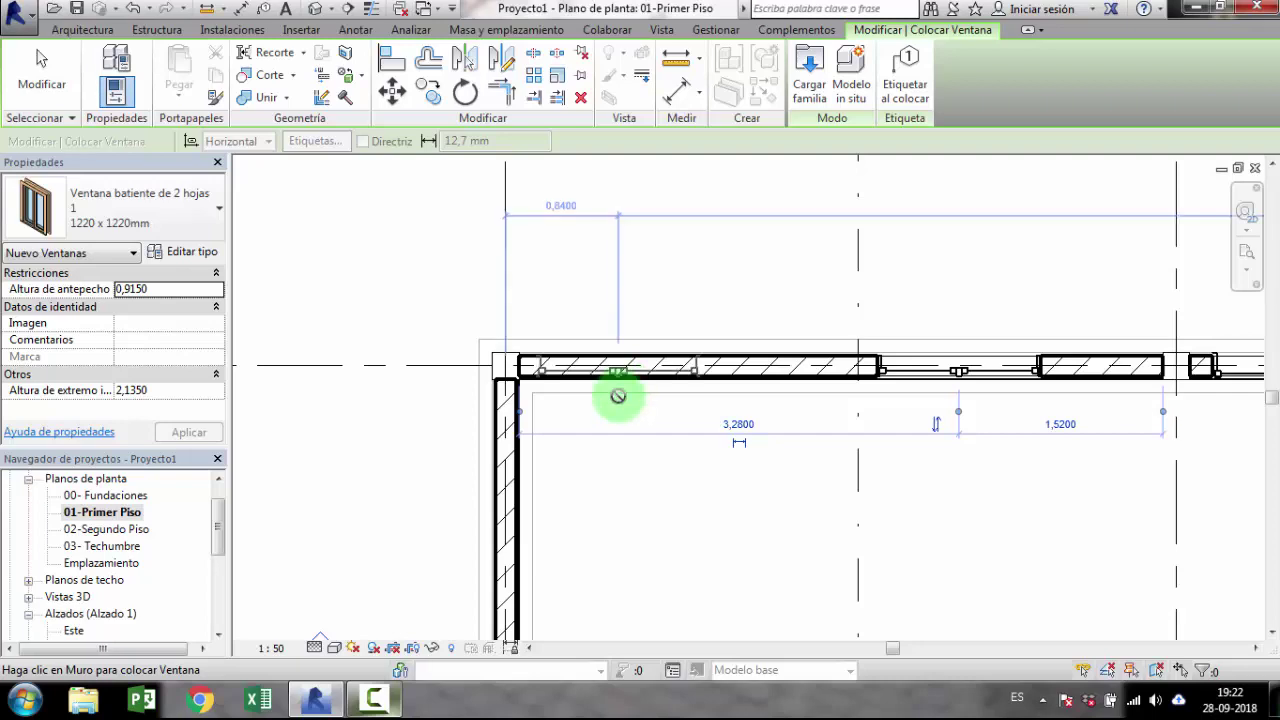
{"action": "scroll", "coordinate": [620, 394], "scroll_direction": "down", "scroll_amount": 2}
{"action": "middle_click_drag", "start_coordinate": [620, 394], "coordinate": [580, 297]}
{"action": "middle_click_drag", "start_coordinate": [707, 370], "coordinate": [652, 204]}
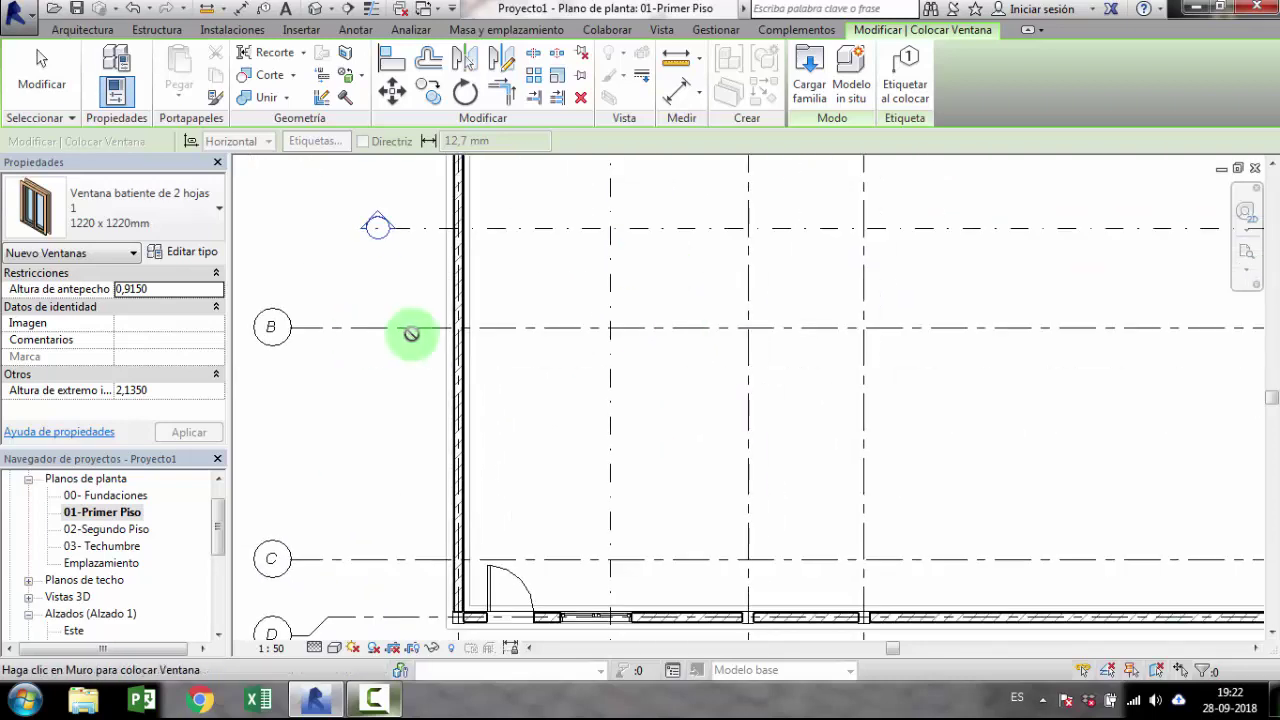
{"action": "scroll", "coordinate": [829, 491], "scroll_direction": "down", "scroll_amount": 2}
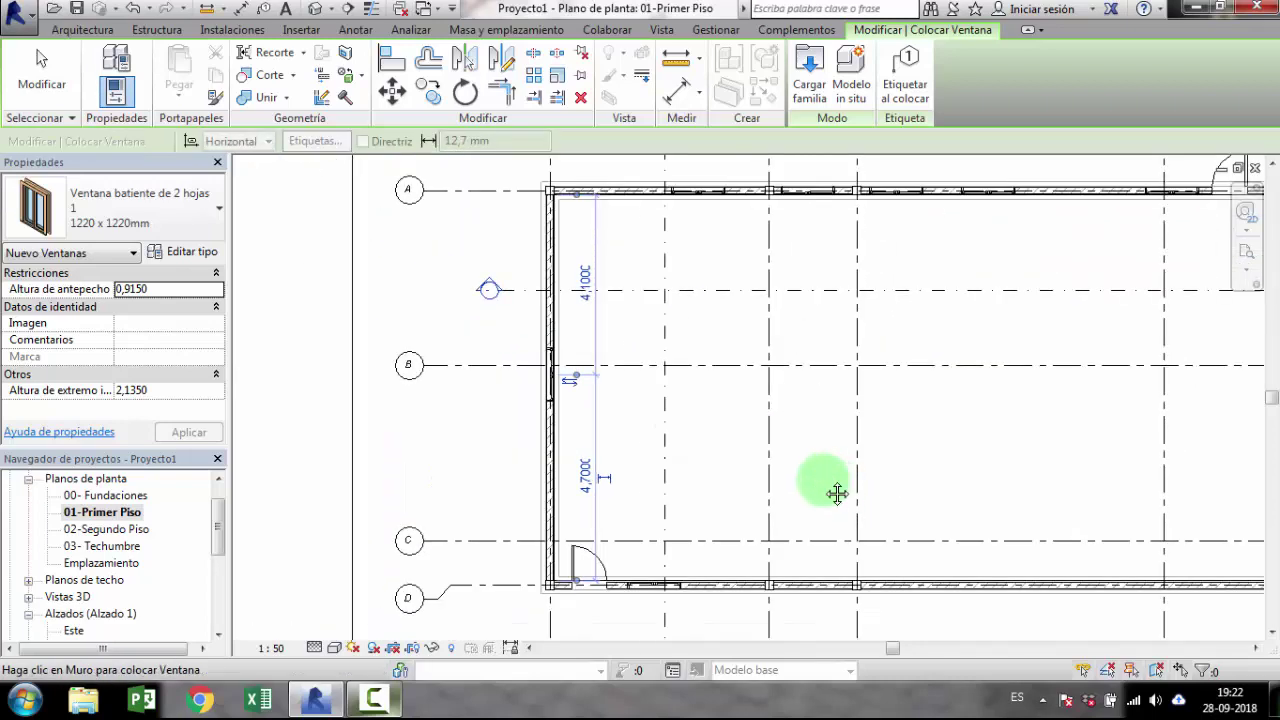
{"action": "scroll", "coordinate": [777, 480], "scroll_direction": "down", "scroll_amount": 1}
{"action": "scroll", "coordinate": [803, 513], "scroll_direction": "up", "scroll_amount": 4}
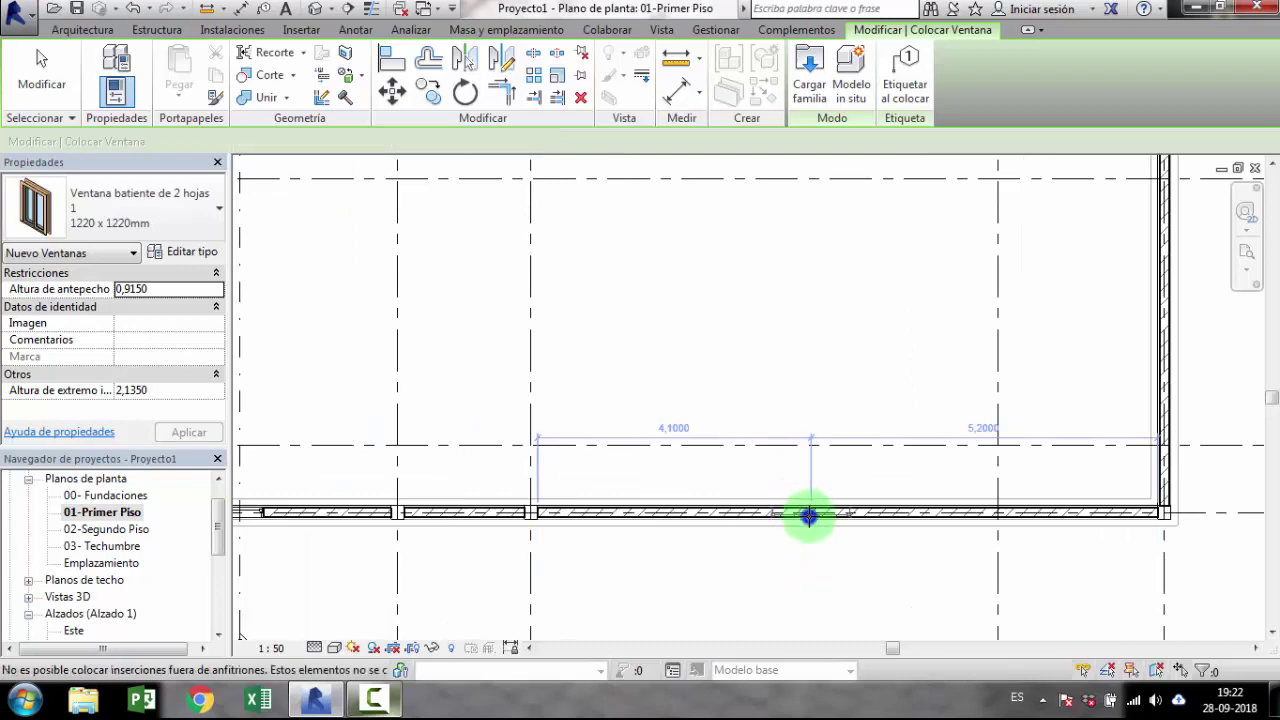
{"action": "left_click", "coordinate": [810, 513]}
{"action": "left_click", "coordinate": [959, 518]}
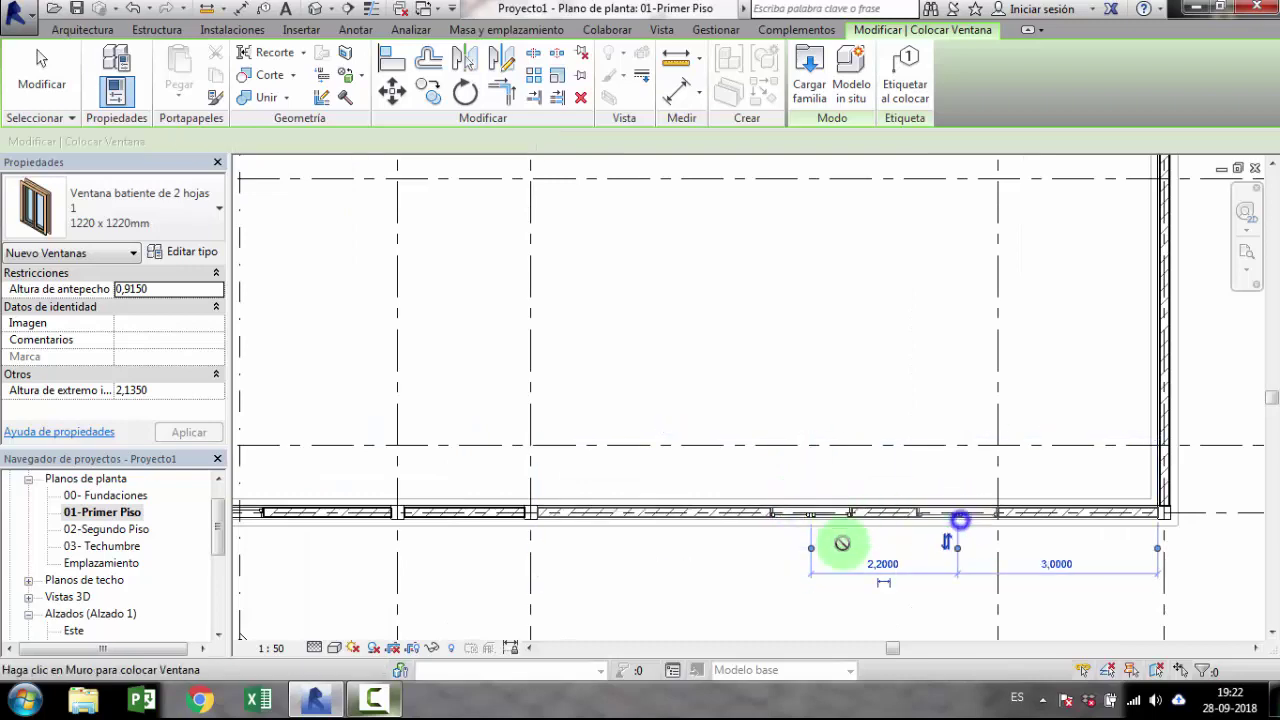
{"action": "key", "text": "Escape"}
{"action": "key", "text": "Escape"}
Step: Switch to the default 3D view and zoom in on the two new windows in the brick wall
{"action": "scroll", "coordinate": [791, 421], "scroll_direction": "down", "scroll_amount": 3}
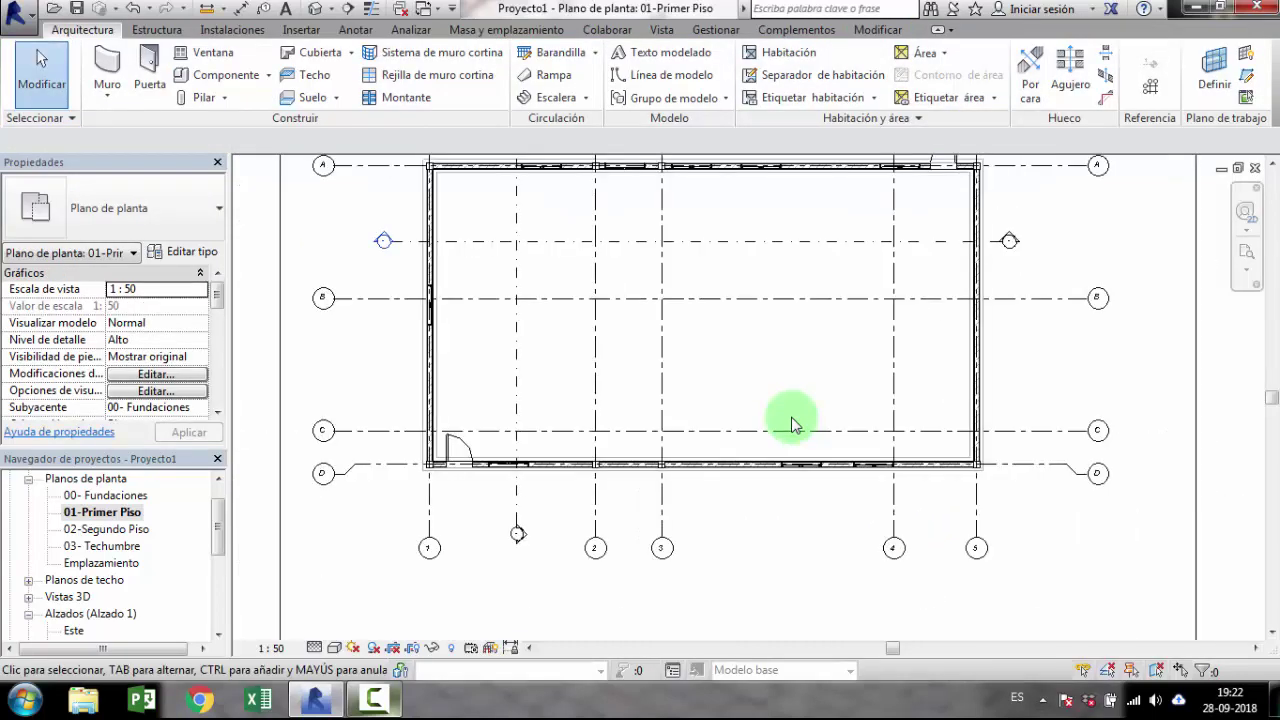
{"action": "left_click", "coordinate": [312, 9]}
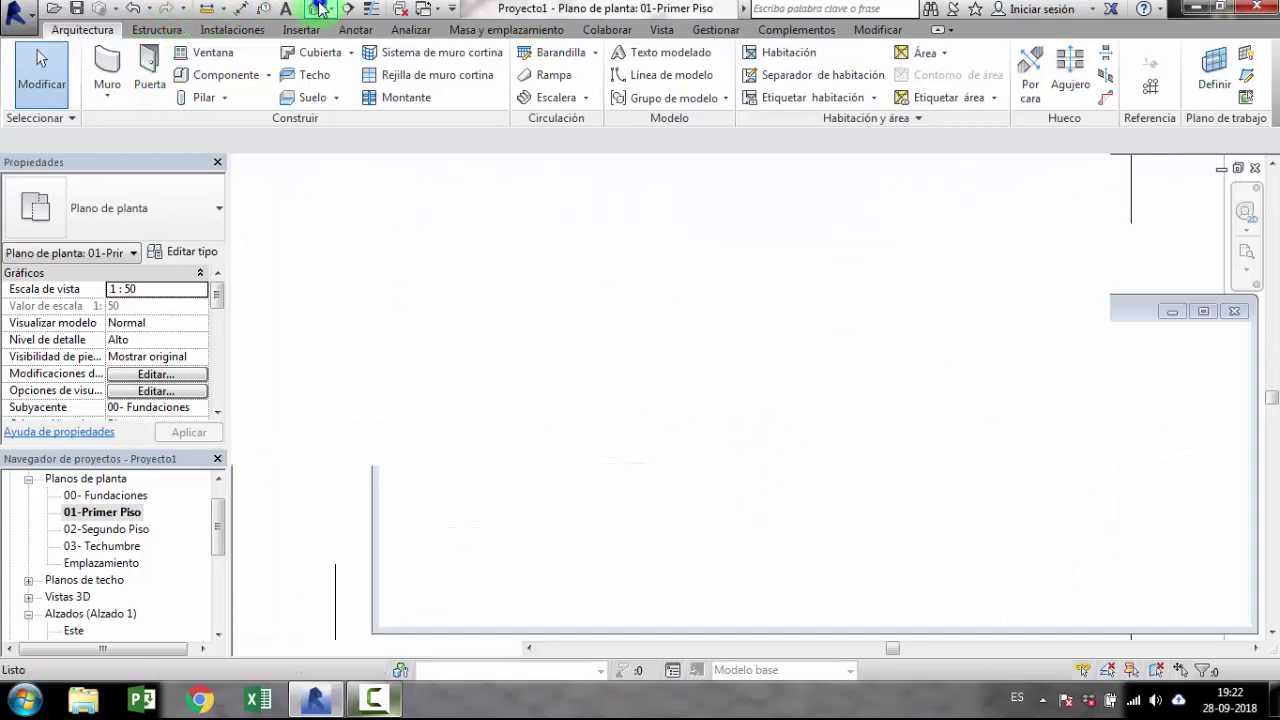
{"action": "scroll", "coordinate": [786, 425], "scroll_direction": "down", "scroll_amount": 2}
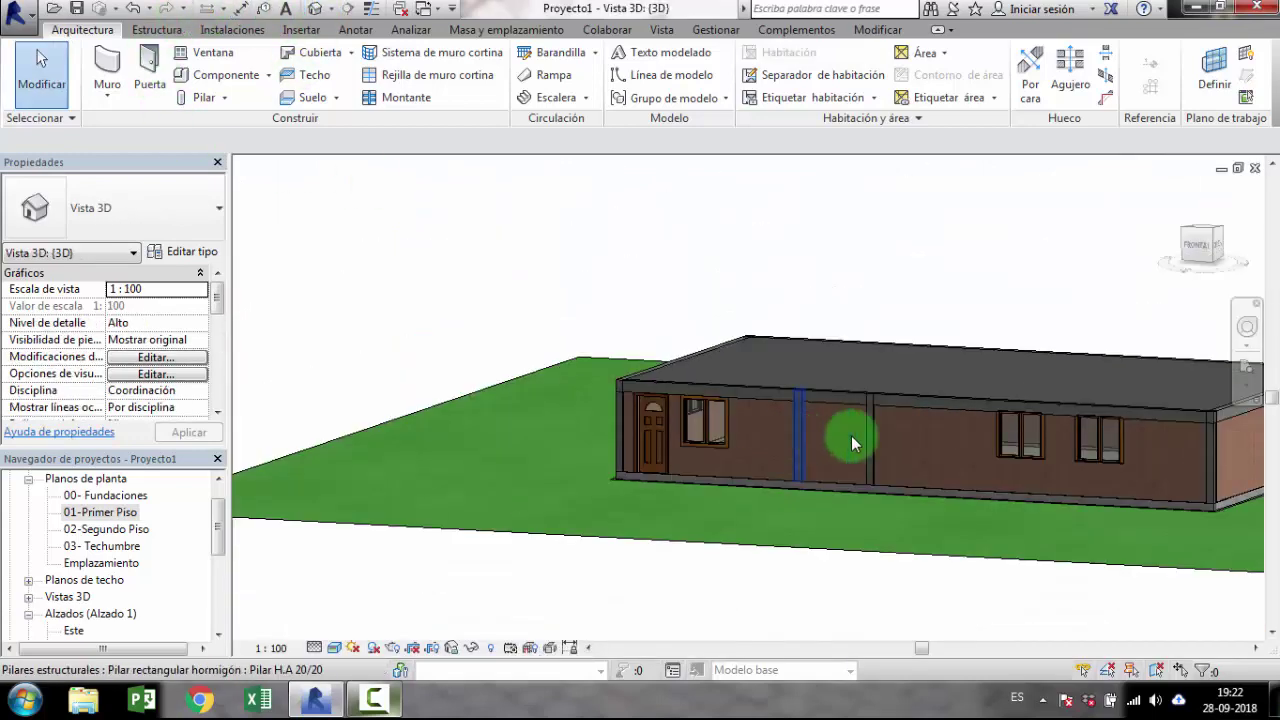
{"action": "middle_click_drag", "start_coordinate": [1176, 460], "coordinate": [714, 457]}
{"action": "scroll", "coordinate": [629, 443], "scroll_direction": "up", "scroll_amount": 2}
{"action": "scroll", "coordinate": [612, 425], "scroll_direction": "up", "scroll_amount": 2}
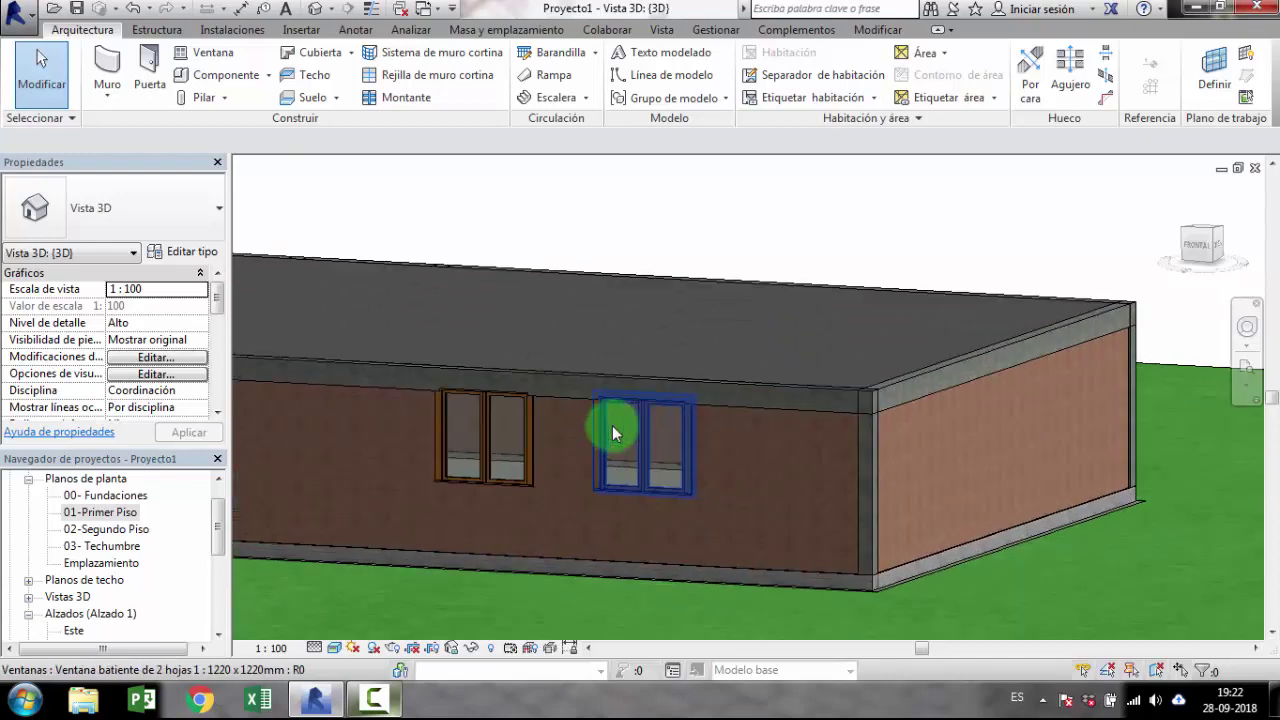
{"action": "scroll", "coordinate": [612, 425], "scroll_direction": "up", "scroll_amount": 2}
{"action": "scroll", "coordinate": [635, 408], "scroll_direction": "up", "scroll_amount": 1}
{"action": "scroll", "coordinate": [670, 403], "scroll_direction": "down", "scroll_amount": 1}
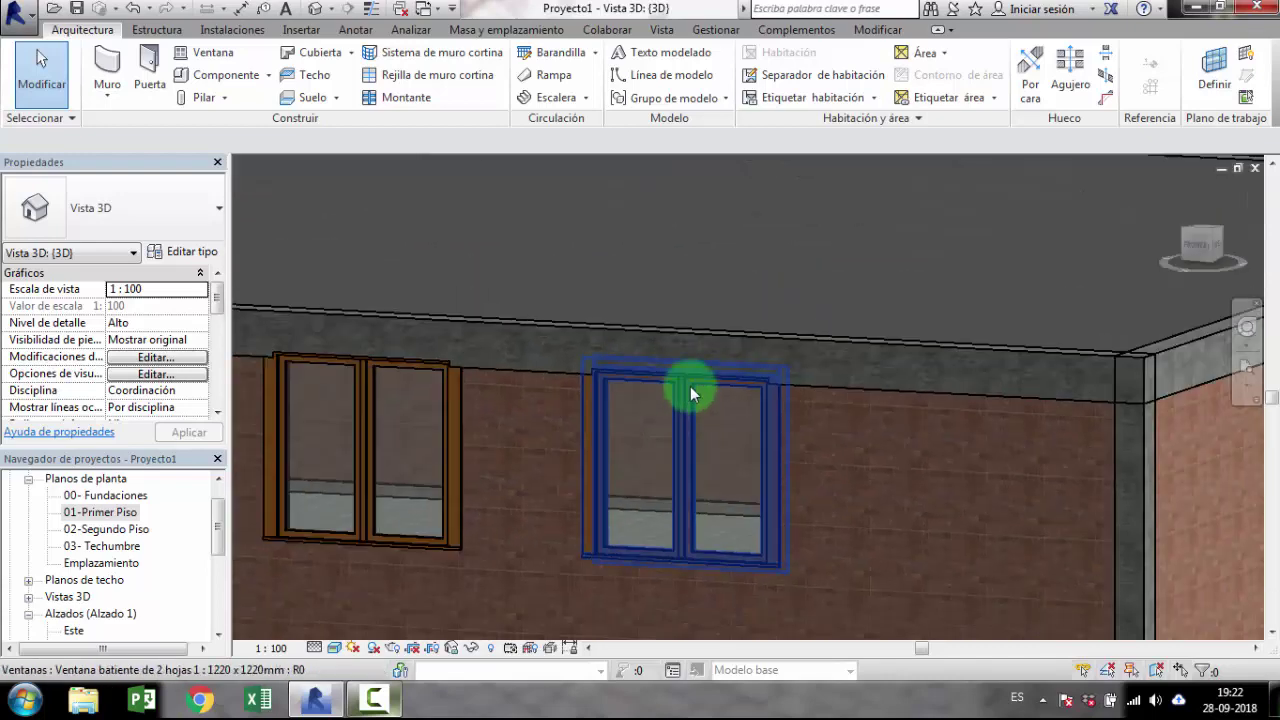
{"action": "scroll", "coordinate": [628, 443], "scroll_direction": "down", "scroll_amount": 1}
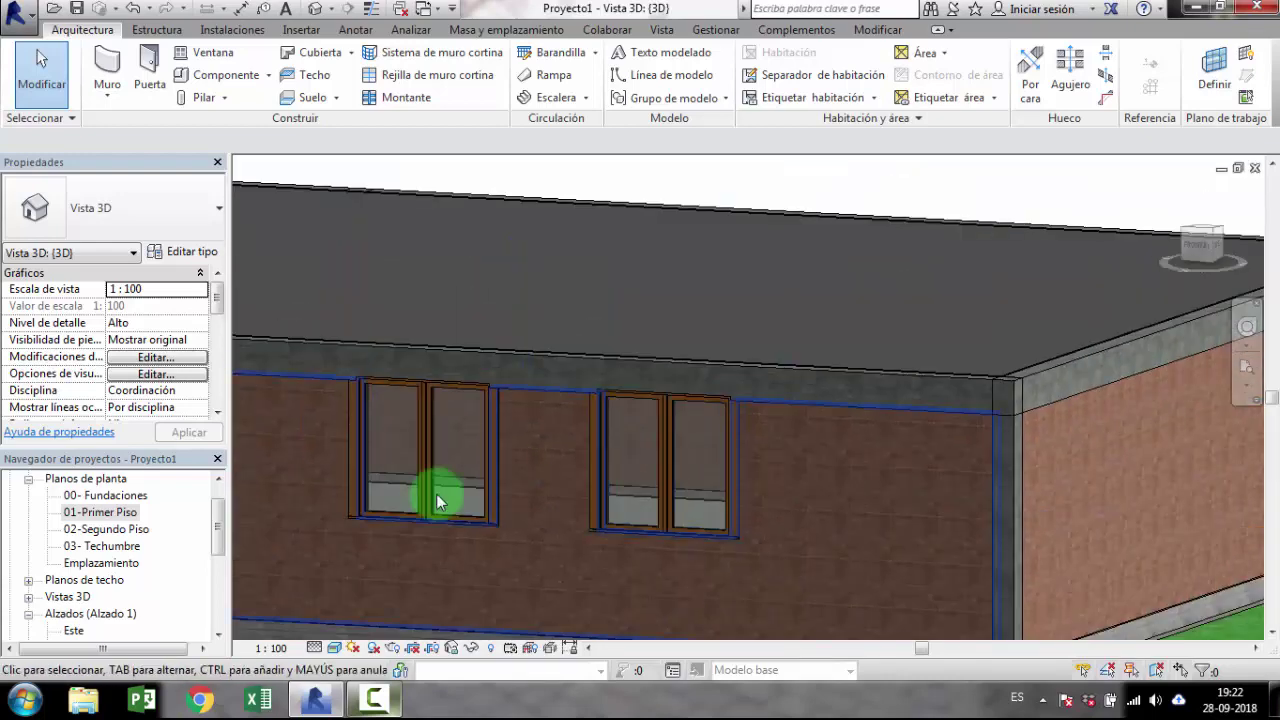
{"action": "left_click_drag", "start_coordinate": [210, 535], "coordinate": [214, 590]}
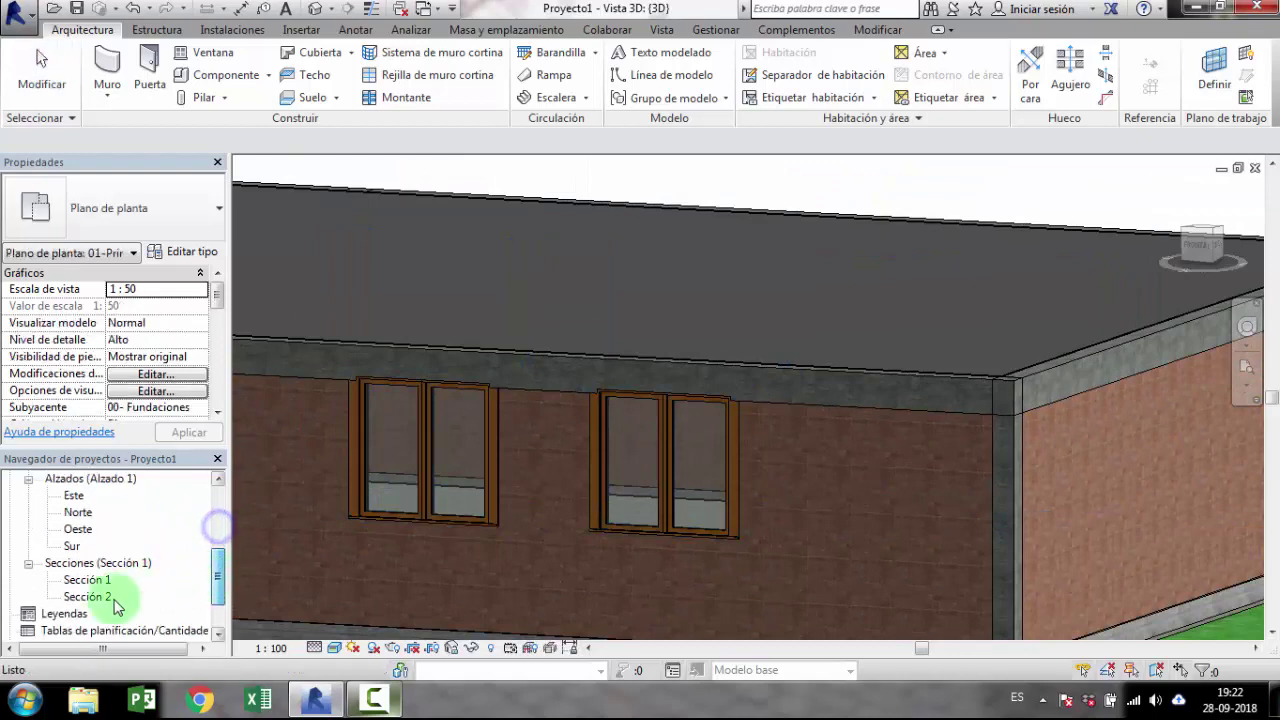
Step: Open the Sur elevation and check the left new window's sill height of 0,9150
{"action": "double_click", "coordinate": [73, 548]}
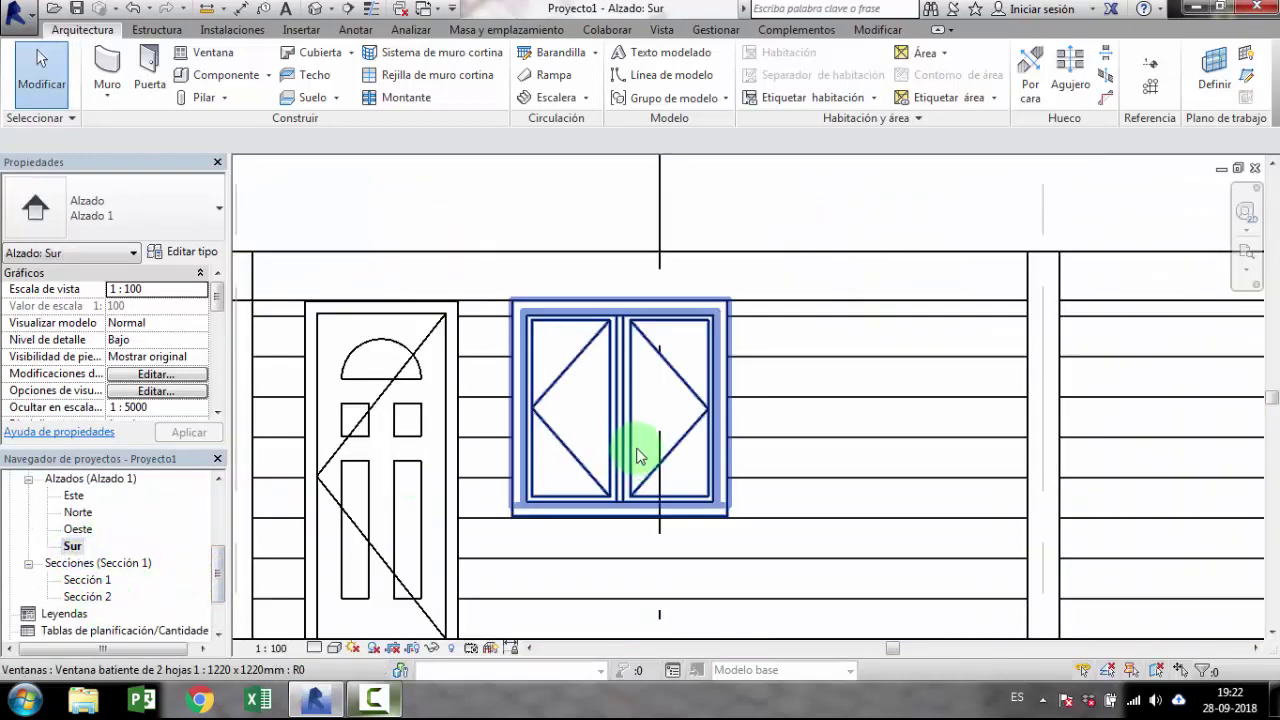
{"action": "scroll", "coordinate": [690, 430], "scroll_direction": "down", "scroll_amount": 2}
{"action": "middle_click_drag", "start_coordinate": [734, 414], "coordinate": [297, 456]}
{"action": "middle_click_drag", "start_coordinate": [1110, 356], "coordinate": [800, 386]}
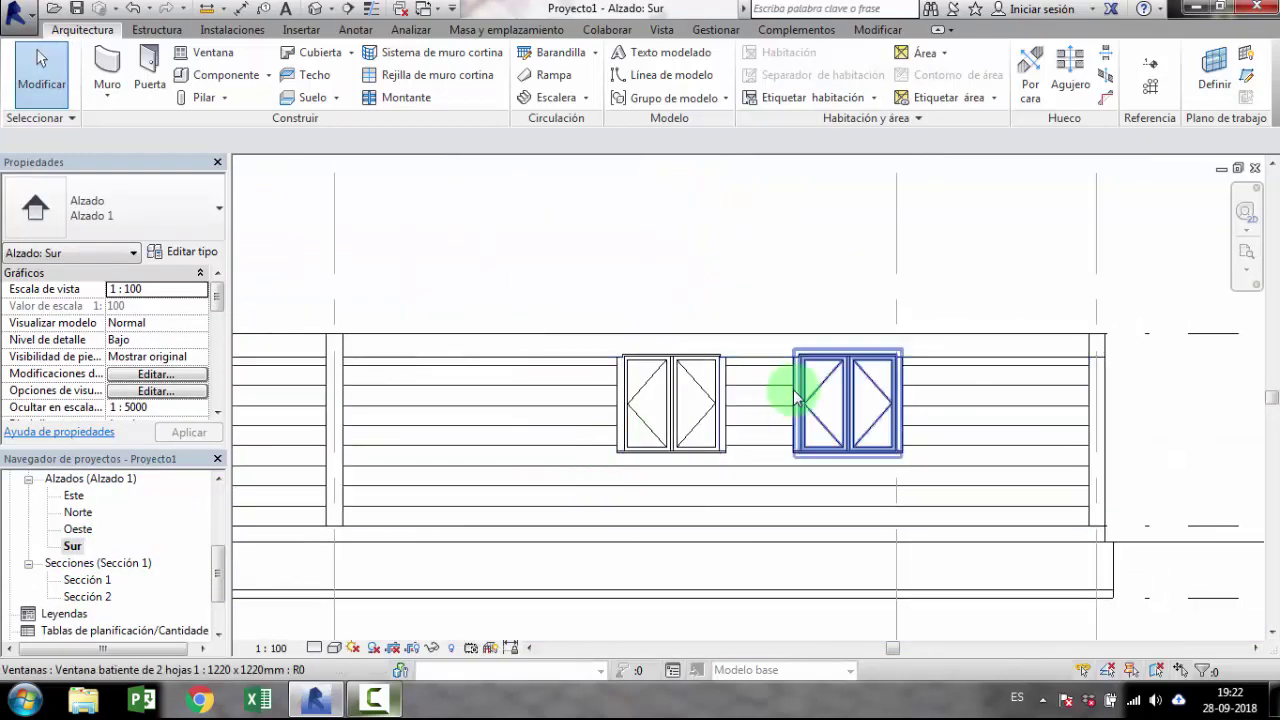
{"action": "left_click", "coordinate": [722, 408]}
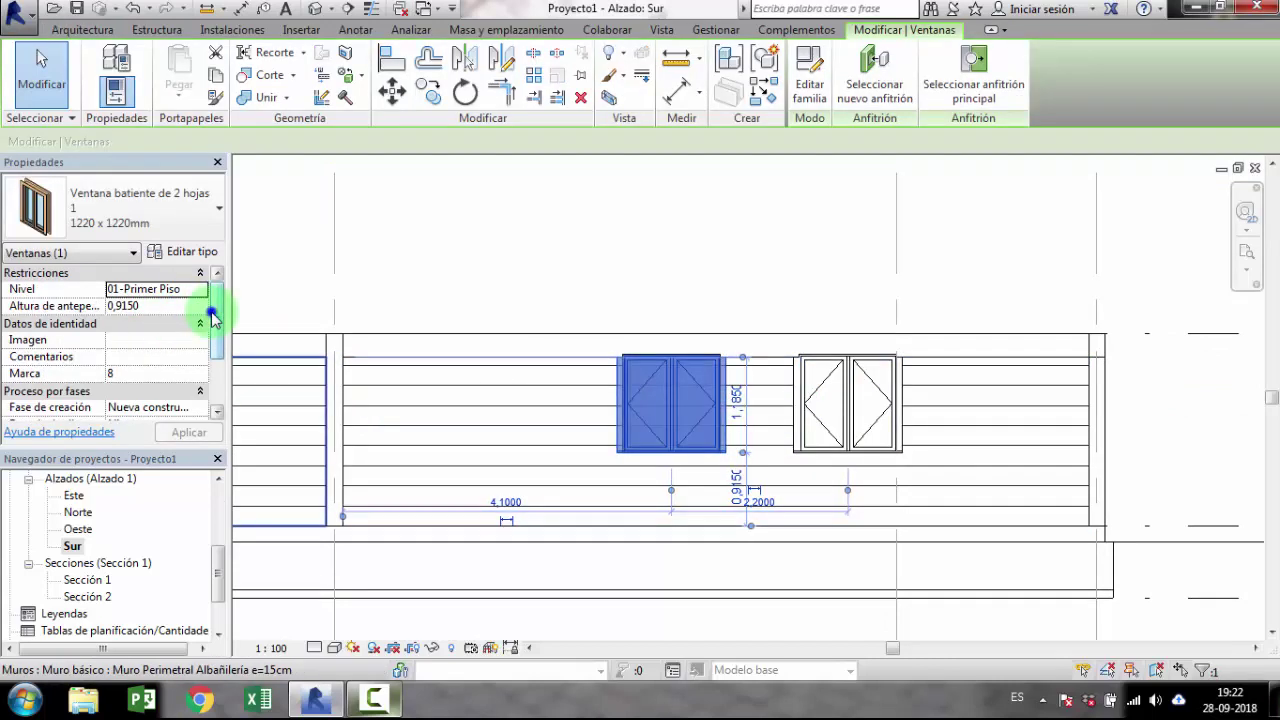
{"action": "left_click", "coordinate": [529, 488]}
{"action": "left_click", "coordinate": [616, 268]}
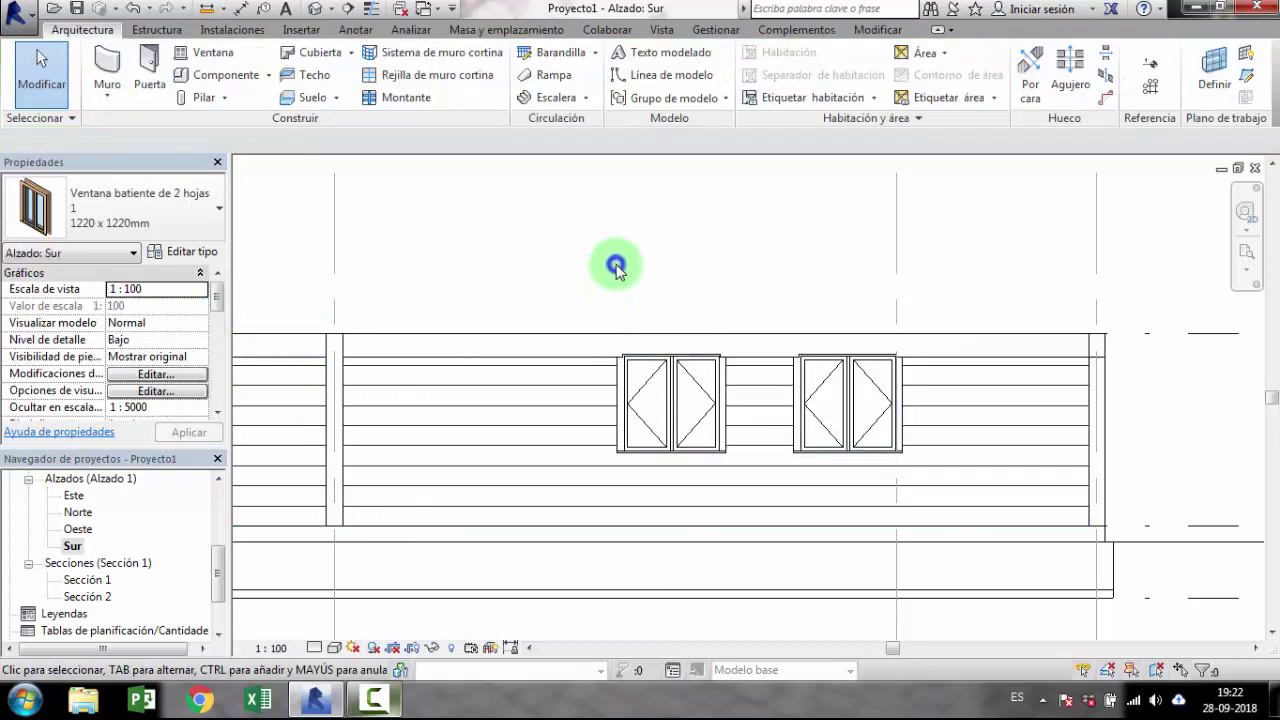
Step: Compare with the sill height of the window beside the door, then reselect a double-casement window
{"action": "middle_click_drag", "start_coordinate": [616, 268], "coordinate": [1180, 286]}
{"action": "left_click", "coordinate": [560, 472]}
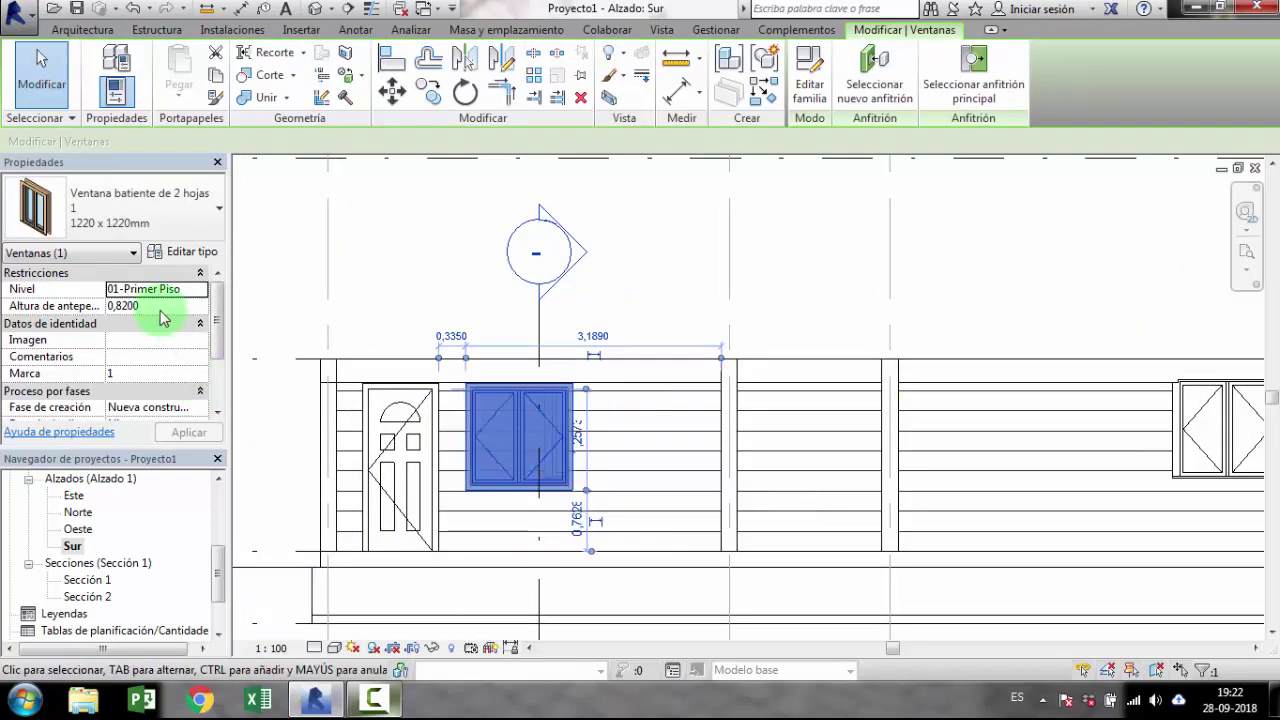
{"action": "left_click", "coordinate": [808, 271]}
{"action": "middle_click_drag", "start_coordinate": [808, 271], "coordinate": [466, 263]}
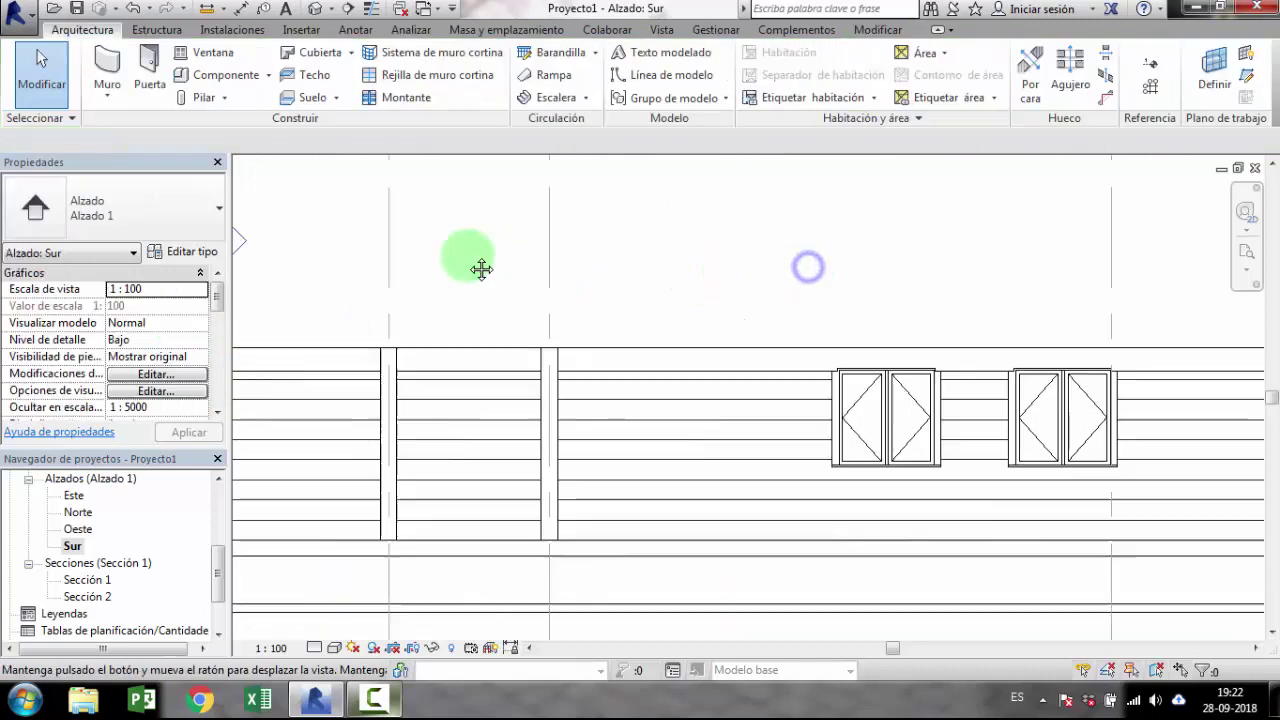
{"action": "left_click", "coordinate": [848, 438]}
Step: Select every double-casement window in the project and set their Altura de antepecho to 0,8200
{"action": "right_click", "coordinate": [850, 440]}
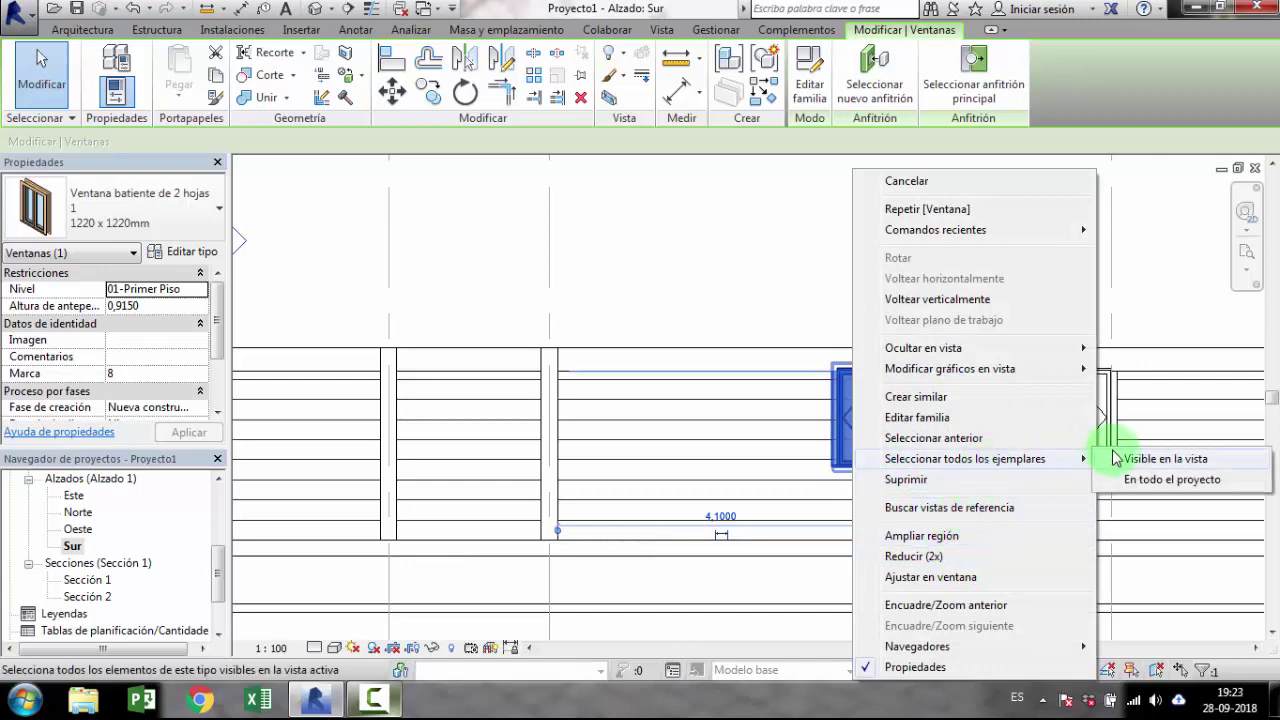
{"action": "left_click", "coordinate": [1135, 482]}
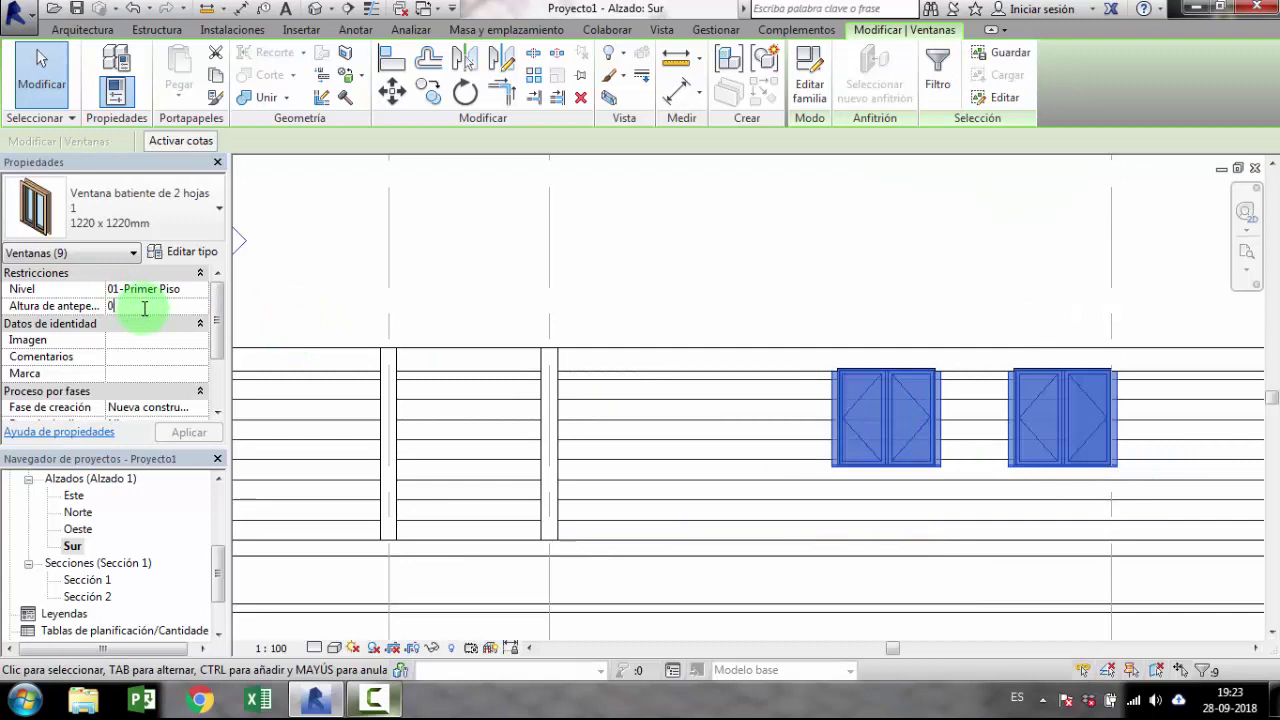
{"action": "left_click", "coordinate": [157, 305]}
{"action": "type", "text": ",82"}
{"action": "key", "text": "Return"}
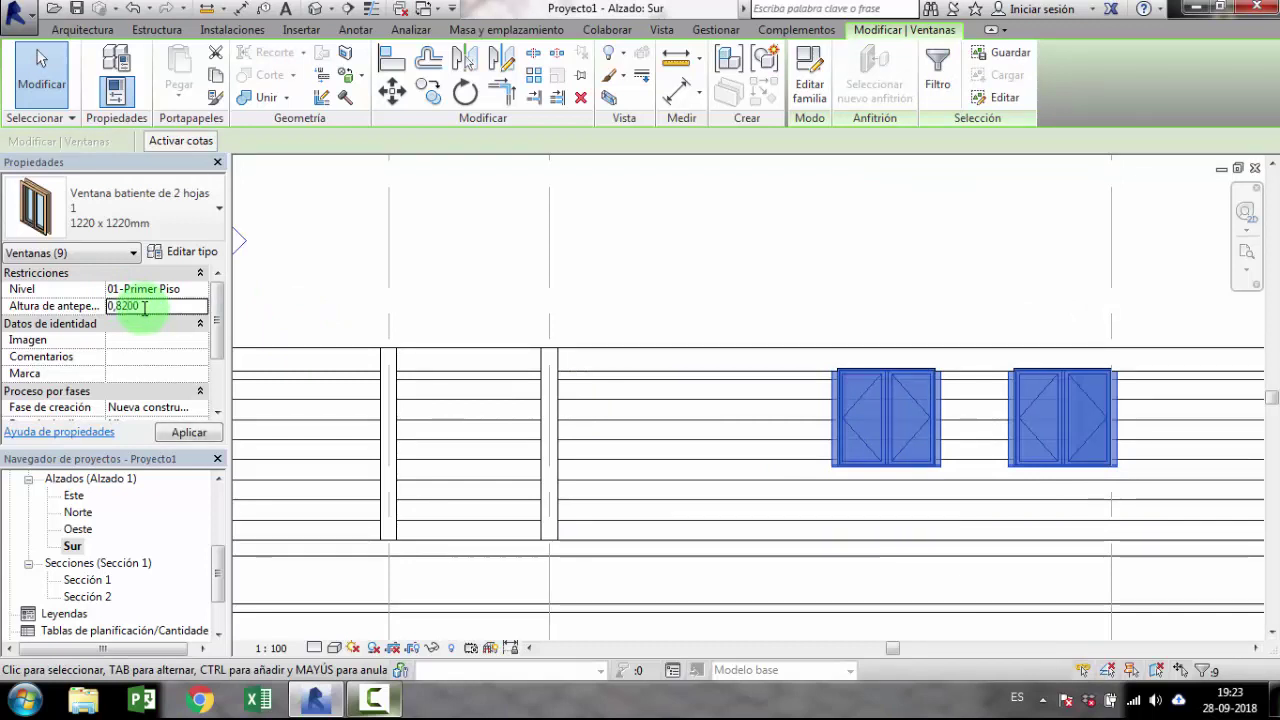
{"action": "left_click", "coordinate": [208, 432]}
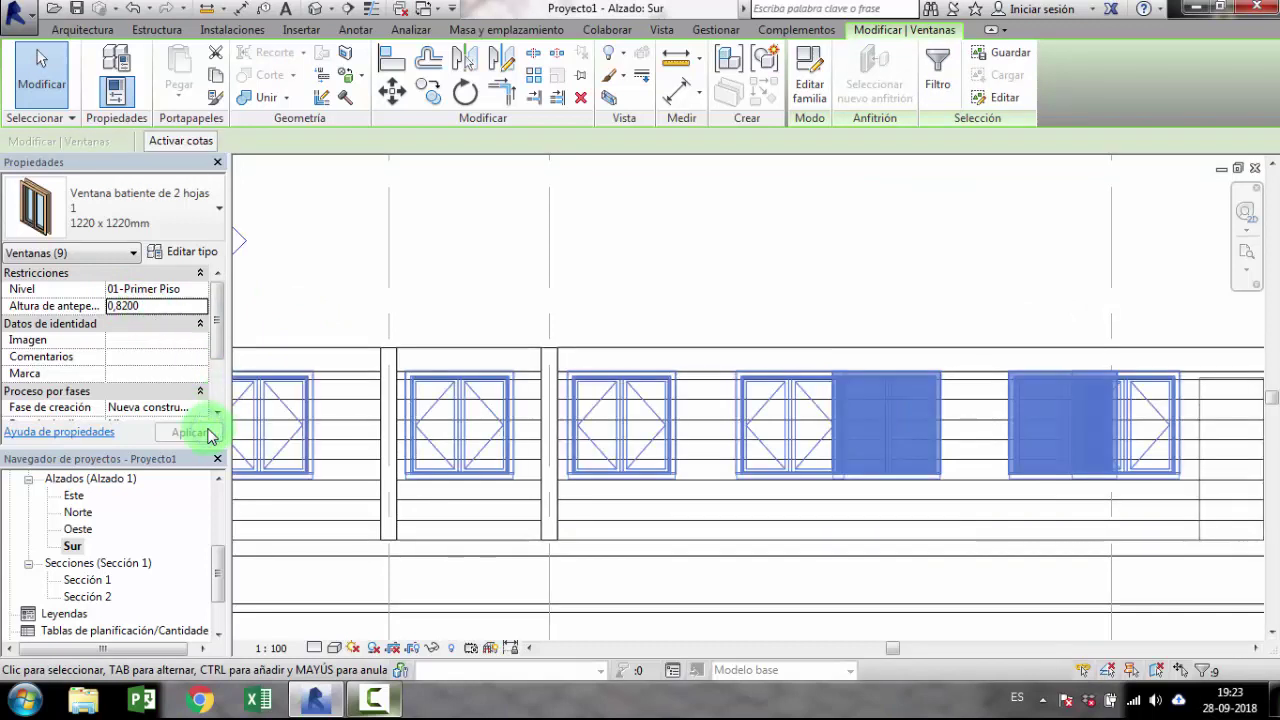
{"action": "left_click", "coordinate": [343, 287]}
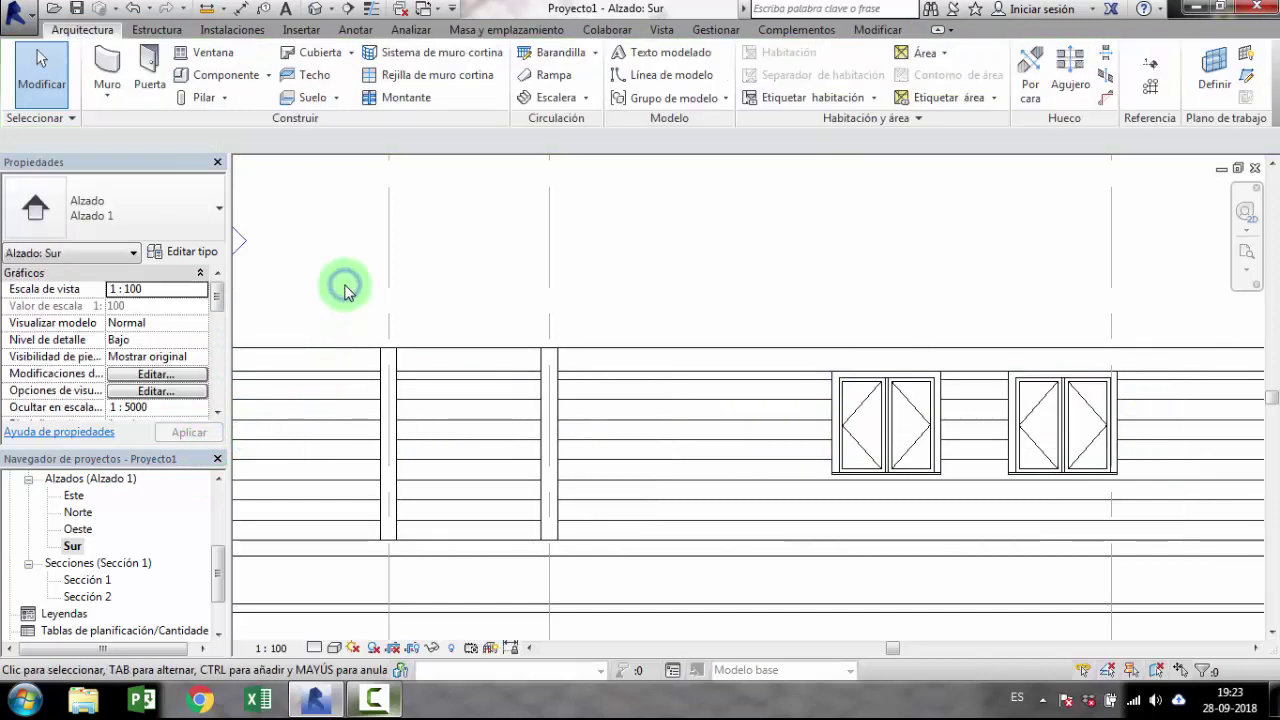
{"action": "scroll", "coordinate": [293, 204], "scroll_direction": "down", "scroll_amount": 1}
Step: Return to the default 3D view and orbit to see the lowered windows around the house
{"action": "left_click", "coordinate": [312, 12]}
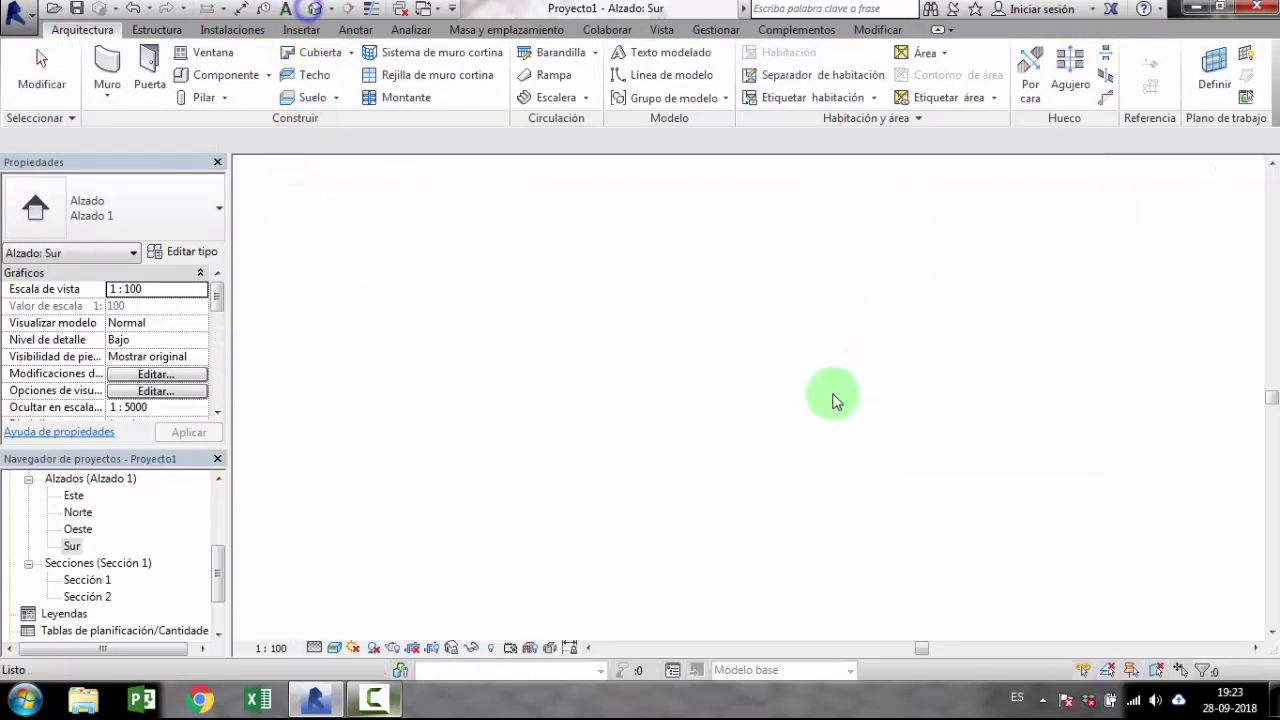
{"action": "scroll", "coordinate": [785, 458], "scroll_direction": "down", "scroll_amount": 2}
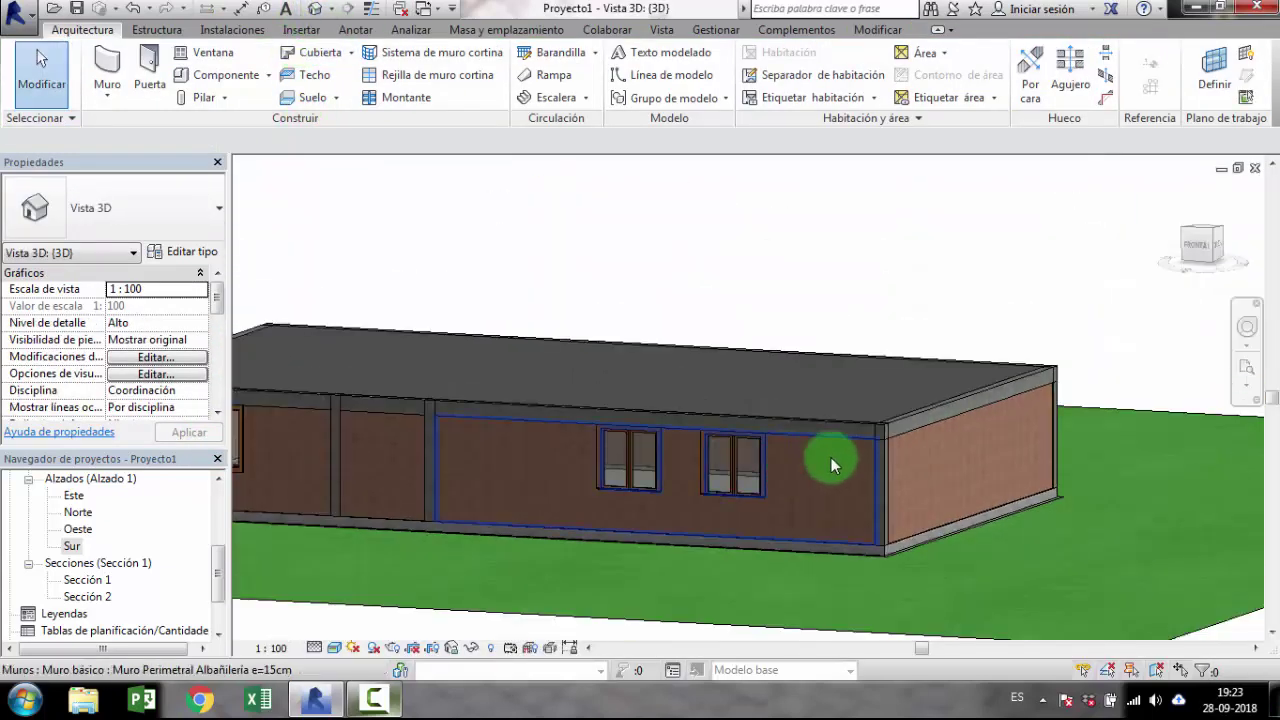
{"action": "mouse_move", "coordinate": [831, 457]}
{"action": "middle_mouse_down", "text": "shift"}
{"action": "mouse_move", "coordinate": [420, 437]}
{"action": "mouse_move", "coordinate": [736, 444]}
{"action": "mouse_move", "coordinate": [928, 466]}
{"action": "mouse_move", "coordinate": [971, 543]}
{"action": "mouse_move", "coordinate": [686, 557]}
{"action": "mouse_move", "coordinate": [808, 517]}
{"action": "mouse_move", "coordinate": [634, 517]}
{"action": "mouse_move", "coordinate": [648, 529]}
{"action": "middle_mouse_up", "text": "shift"}
{"action": "scroll", "coordinate": [975, 545], "scroll_direction": "down", "scroll_amount": 2}
{"action": "scroll", "coordinate": [843, 535], "scroll_direction": "up", "scroll_amount": 3}
{"action": "scroll", "coordinate": [843, 529], "scroll_direction": "down", "scroll_amount": 3}
{"action": "middle_click_drag", "start_coordinate": [948, 555], "coordinate": [738, 545]}
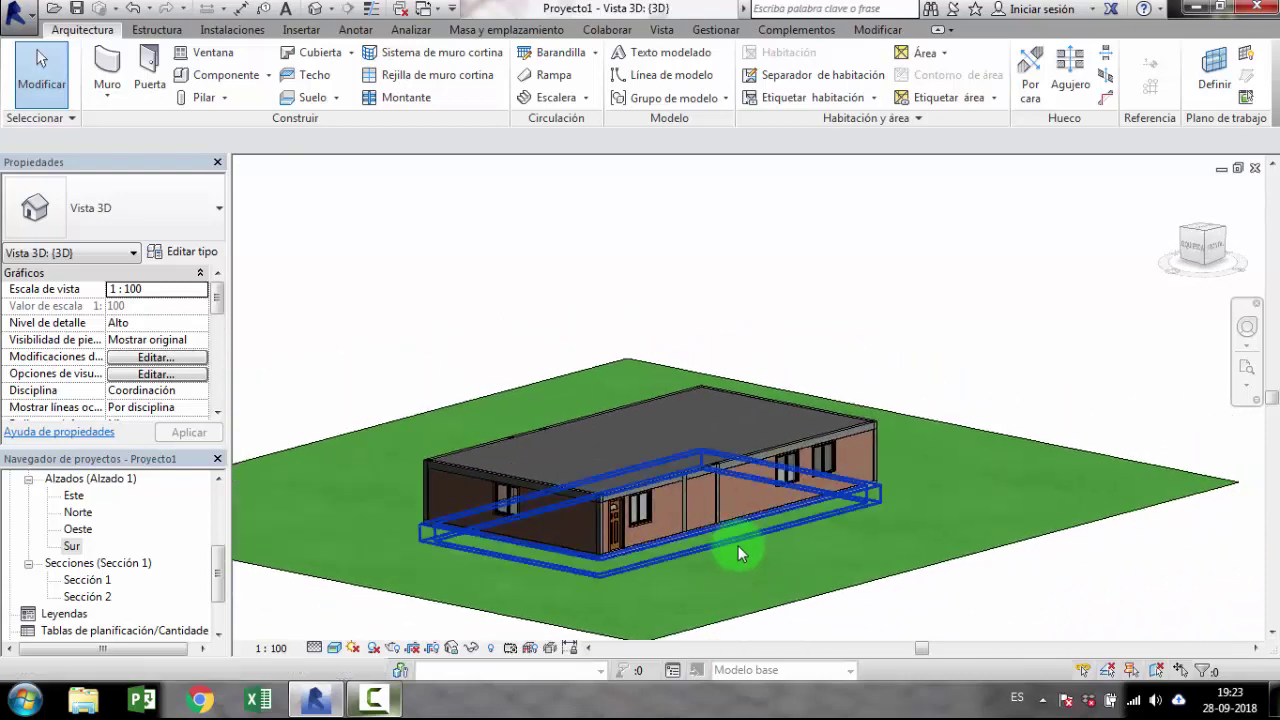